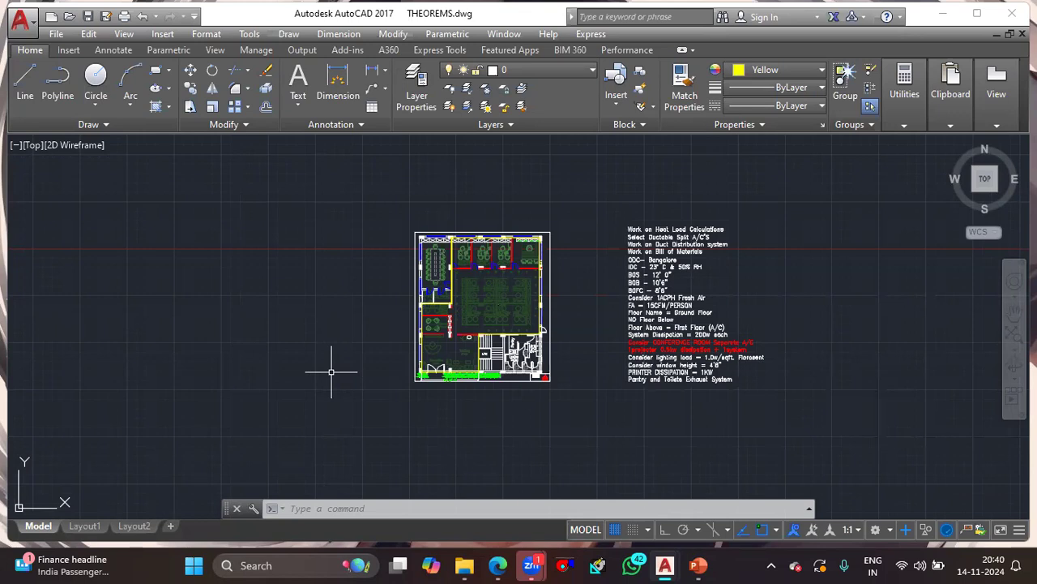
- Switch to the ducted system catalogue PDF and examine the R1/R2 Series ducted split specification table on page 9
{"action": "mouse_move", "coordinate": [498, 564]}
{"action": "left_click", "coordinate": [486, 487]}
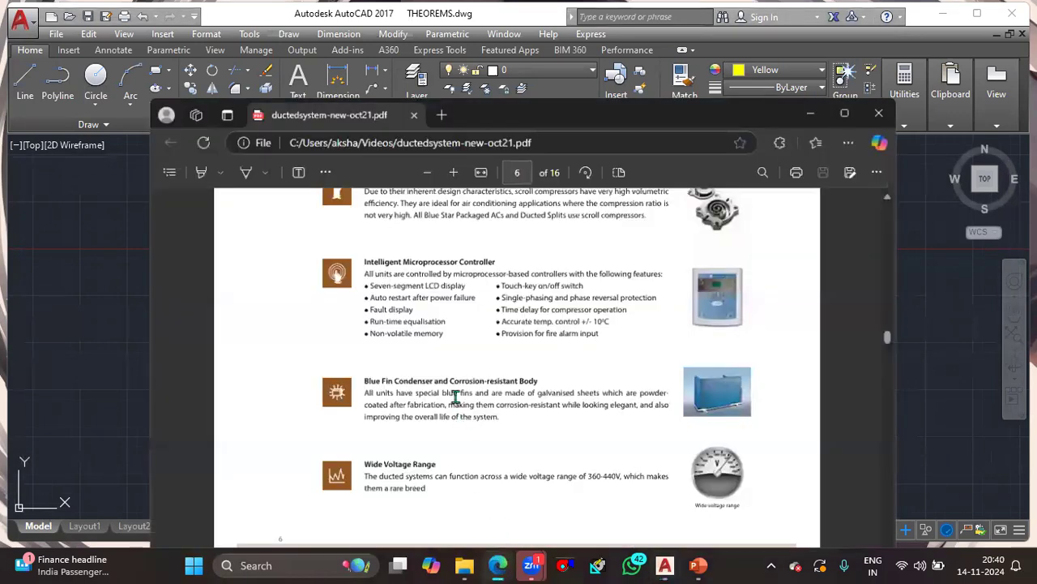
{"action": "scroll", "coordinate": [456, 396], "scroll_direction": "down", "scroll_amount": 4}
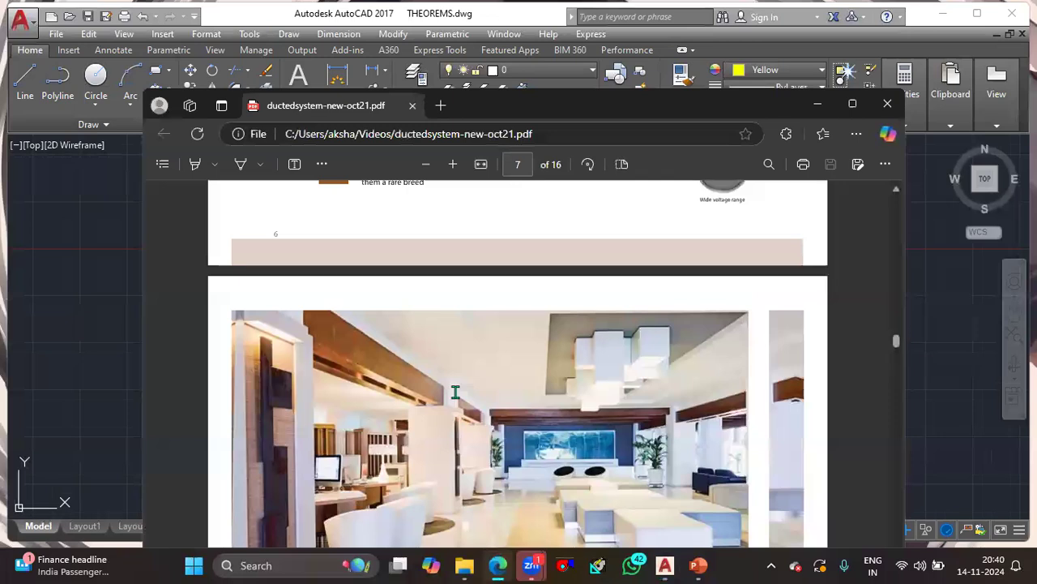
{"action": "scroll", "coordinate": [456, 392], "scroll_direction": "down", "scroll_amount": 8}
{"action": "scroll", "coordinate": [456, 392], "scroll_direction": "down", "scroll_amount": 5}
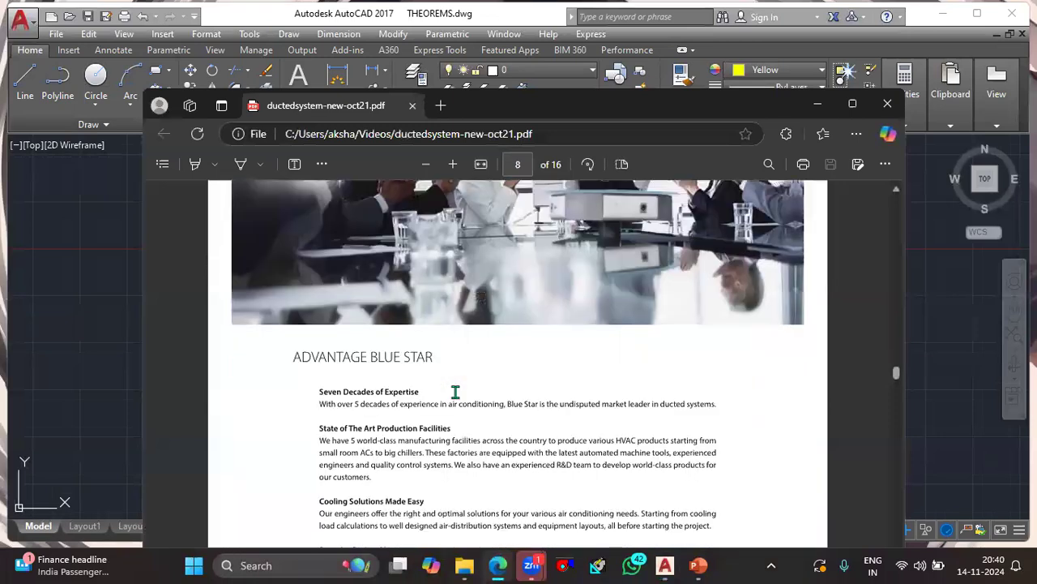
{"action": "scroll", "coordinate": [455, 393], "scroll_direction": "down", "scroll_amount": 10}
{"action": "scroll", "coordinate": [456, 392], "scroll_direction": "up", "scroll_amount": 1}
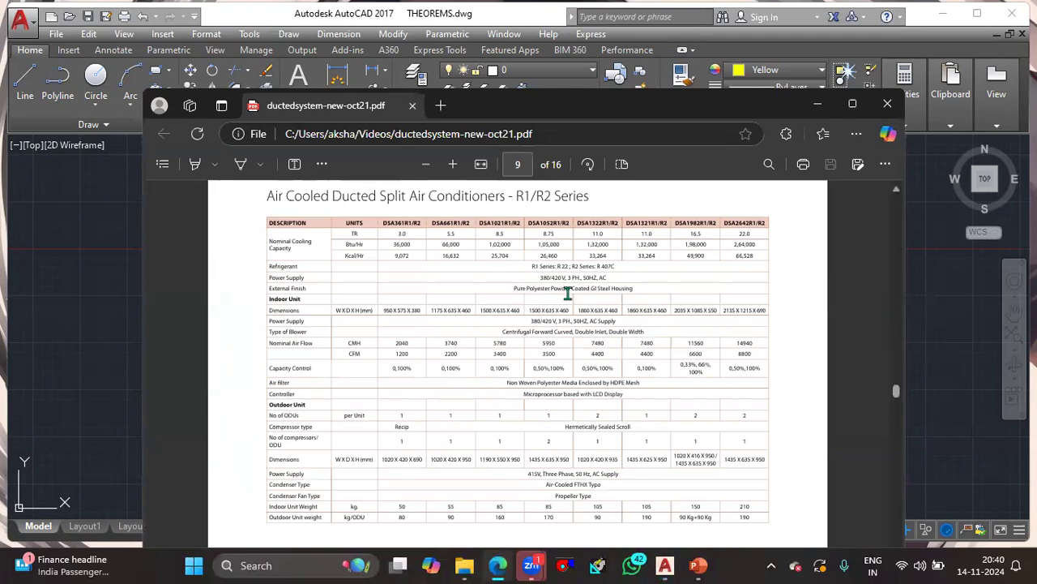
{"action": "scroll", "coordinate": [524, 290], "scroll_direction": "up", "scroll_amount": 1, "text": "ctrl"}
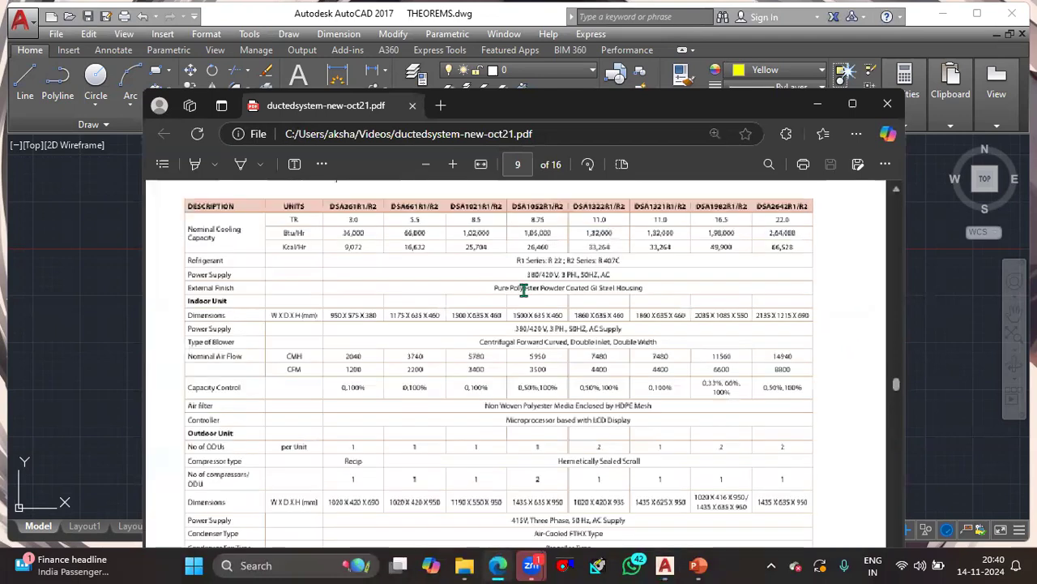
{"action": "scroll", "coordinate": [524, 243], "scroll_direction": "up", "scroll_amount": 1, "text": "ctrl"}
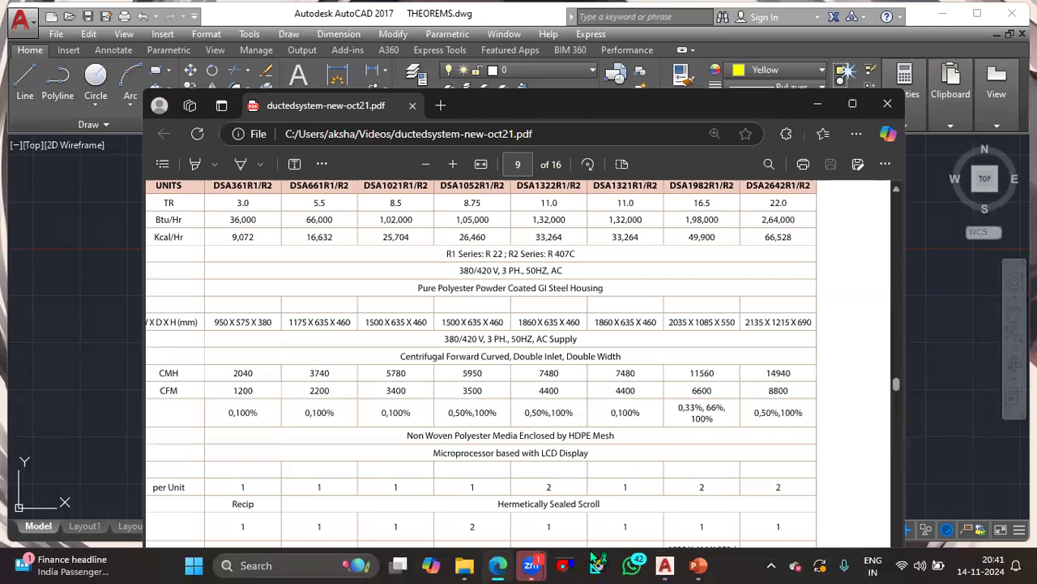
{"action": "scroll", "coordinate": [334, 482], "scroll_direction": "up", "scroll_amount": 3}
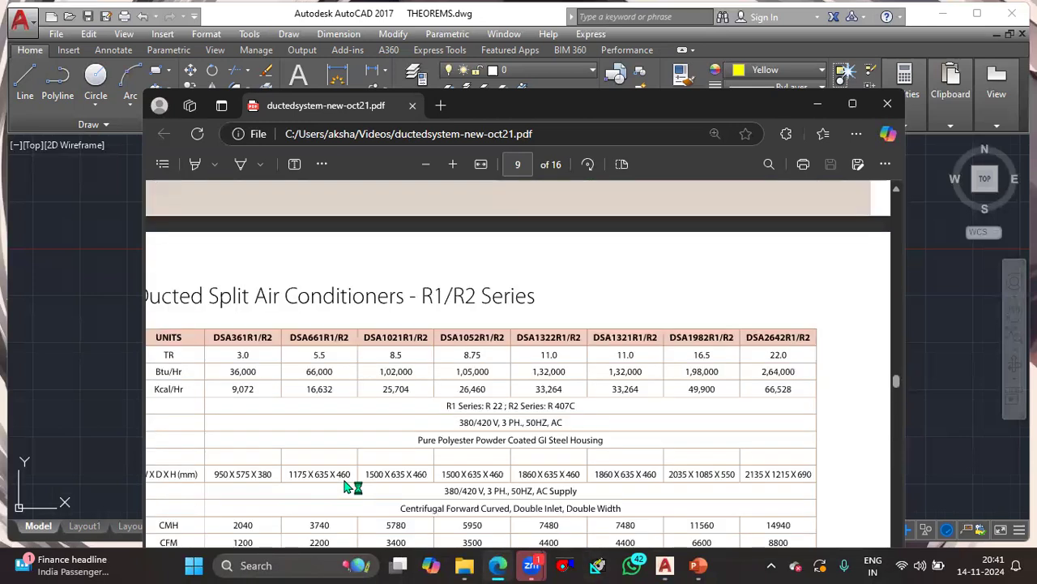
{"action": "scroll", "coordinate": [353, 486], "scroll_direction": "down", "scroll_amount": 2, "text": "ctrl"}
{"action": "scroll", "coordinate": [297, 444], "scroll_direction": "down", "scroll_amount": 1}
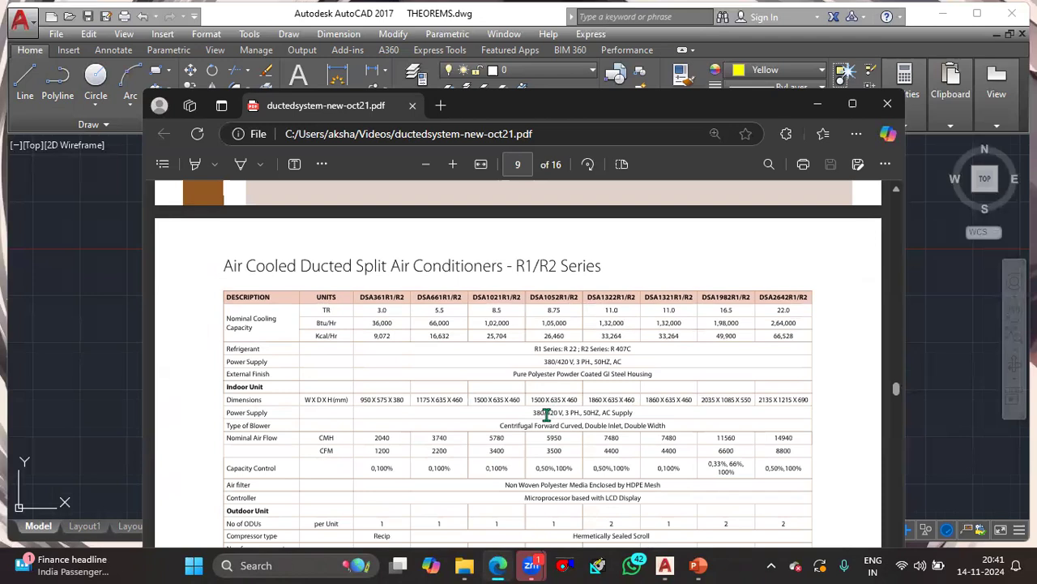
{"action": "scroll", "coordinate": [611, 413], "scroll_direction": "up", "scroll_amount": 2, "text": "ctrl"}
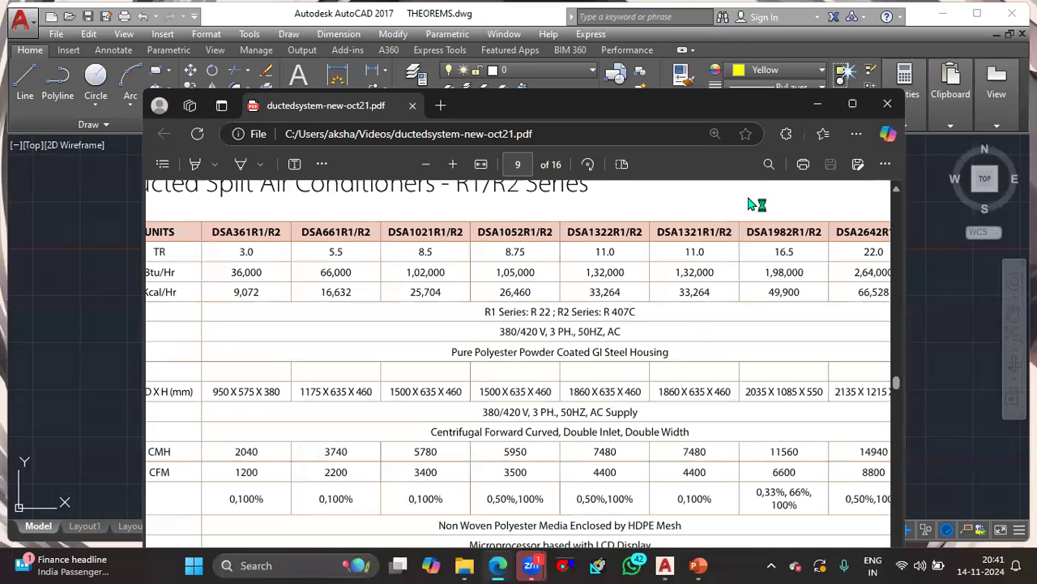
{"action": "left_click", "coordinate": [817, 104]}
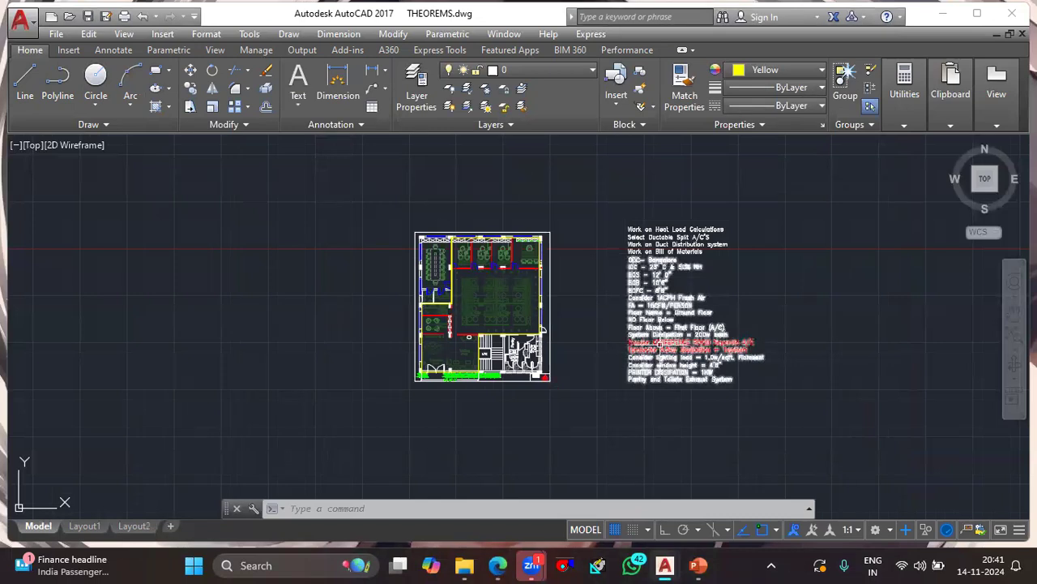
- Select all the project notes text beside the floor plan and assign it to the AC TEXT layer
{"action": "left_click", "coordinate": [673, 426]}
{"action": "left_click", "coordinate": [646, 220]}
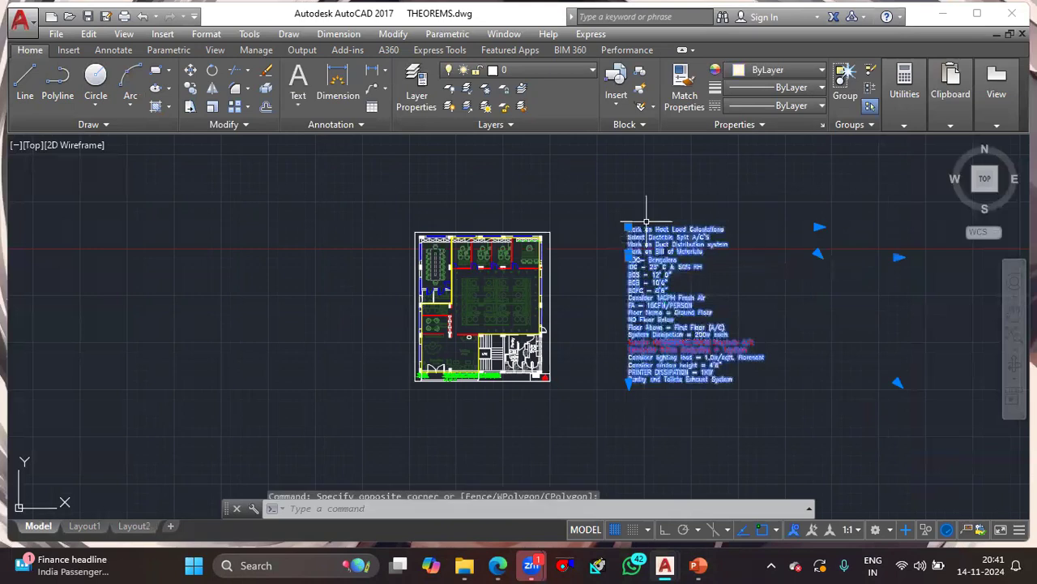
{"action": "left_click", "coordinate": [559, 72]}
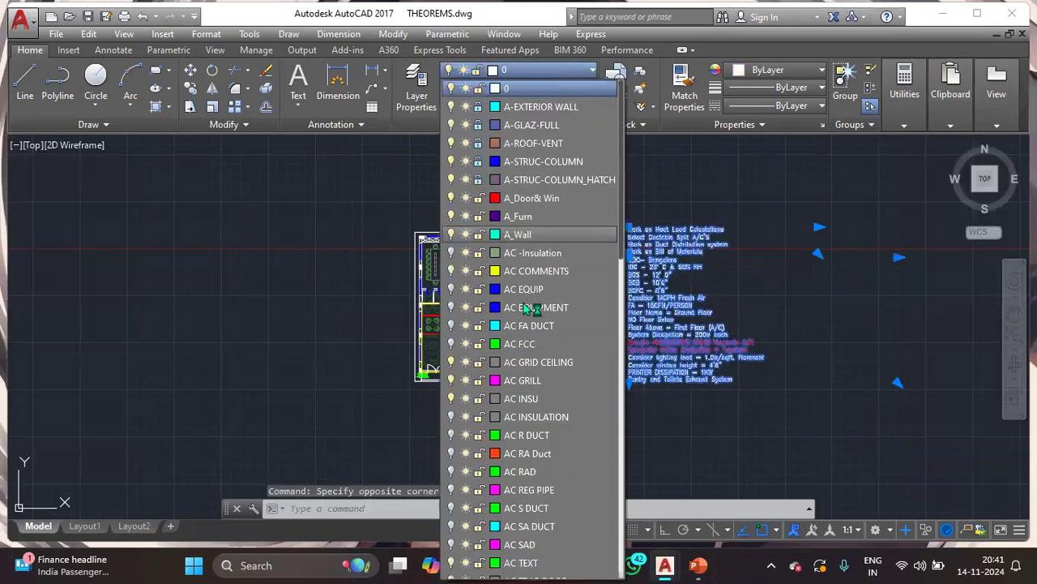
{"action": "left_click", "coordinate": [521, 199]}
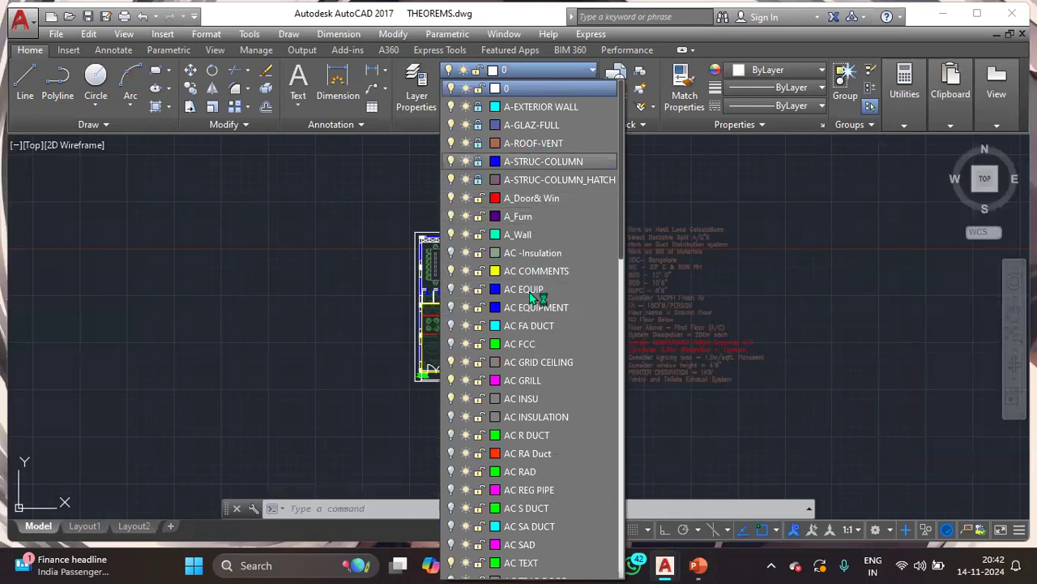
{"action": "left_click", "coordinate": [525, 562]}
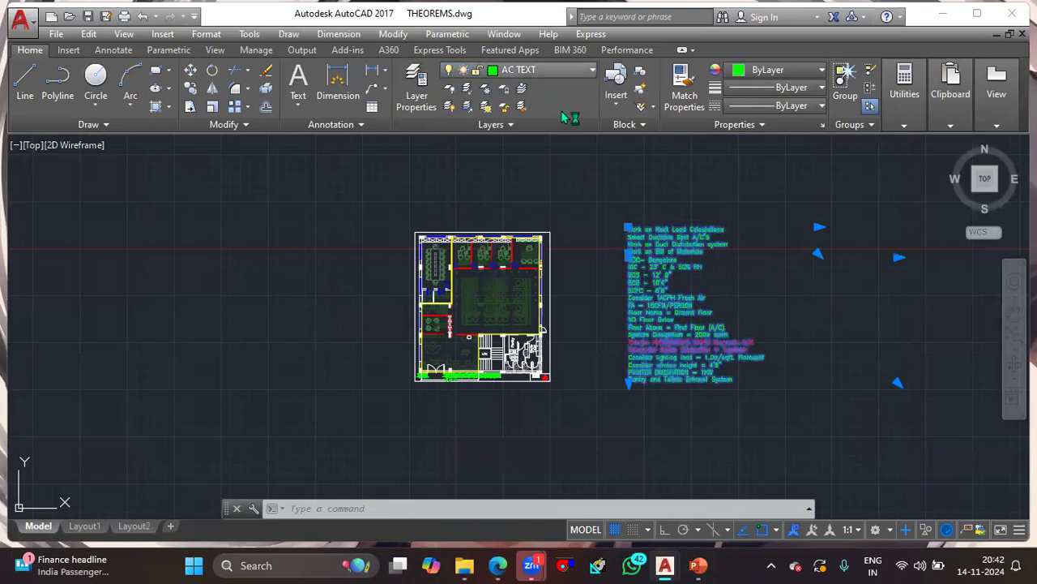
- Turn off the AC TEXT layer to hide the project notes
{"action": "left_click", "coordinate": [451, 73]}
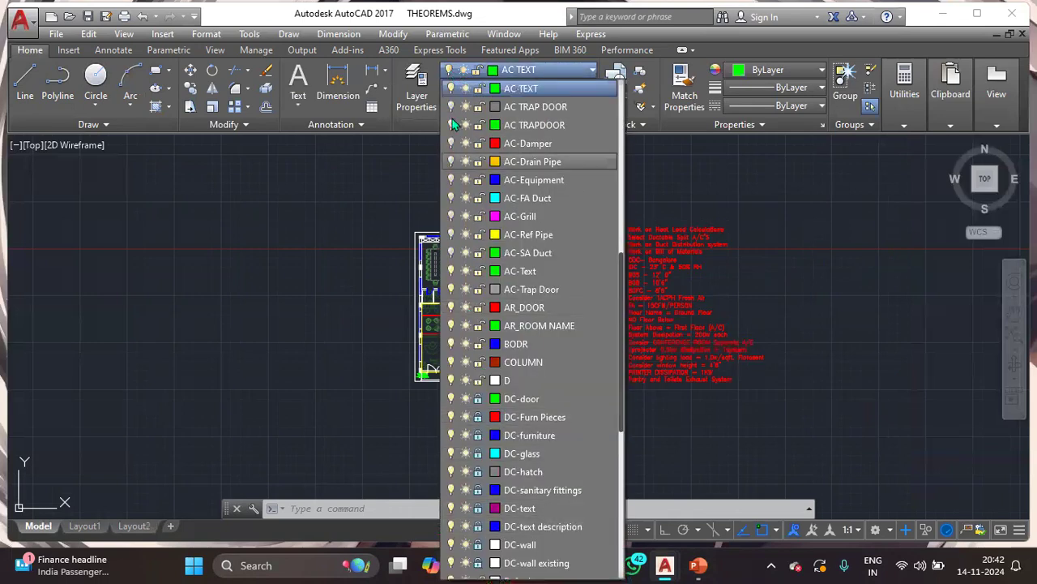
{"action": "left_click", "coordinate": [451, 89]}
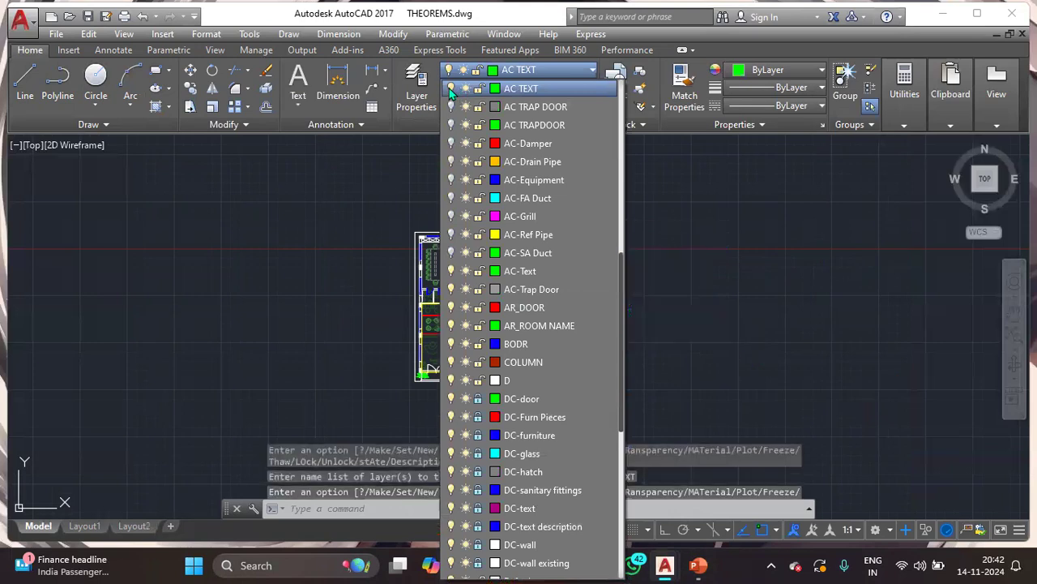
{"action": "left_click", "coordinate": [760, 223]}
{"action": "scroll", "coordinate": [739, 223], "scroll_direction": "down", "scroll_amount": 2}
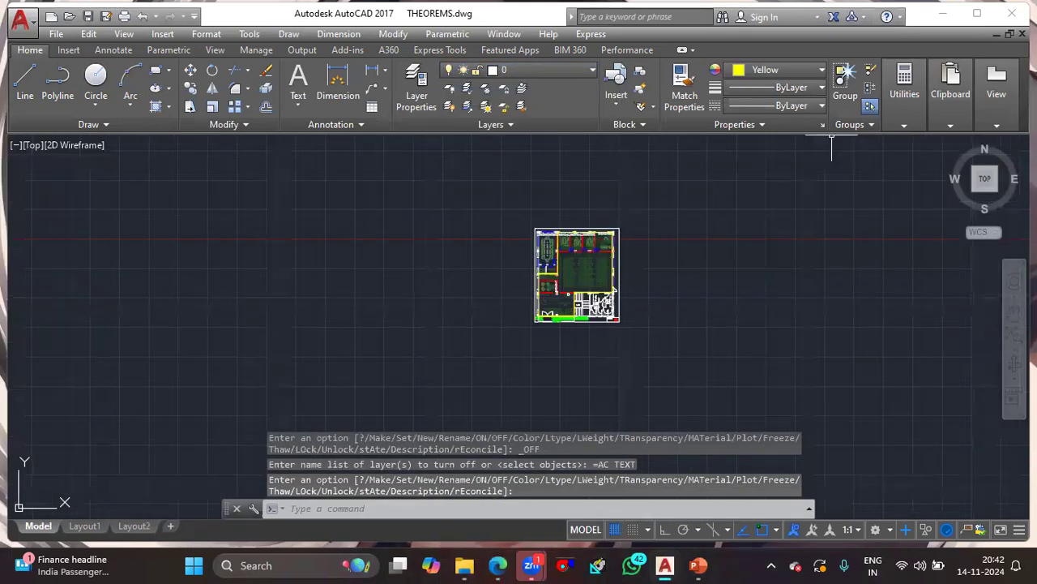
- Maximize the drawing window, turn on the AC EQUIPMENT layer and make it the current layer
{"action": "left_click", "coordinate": [978, 13]}
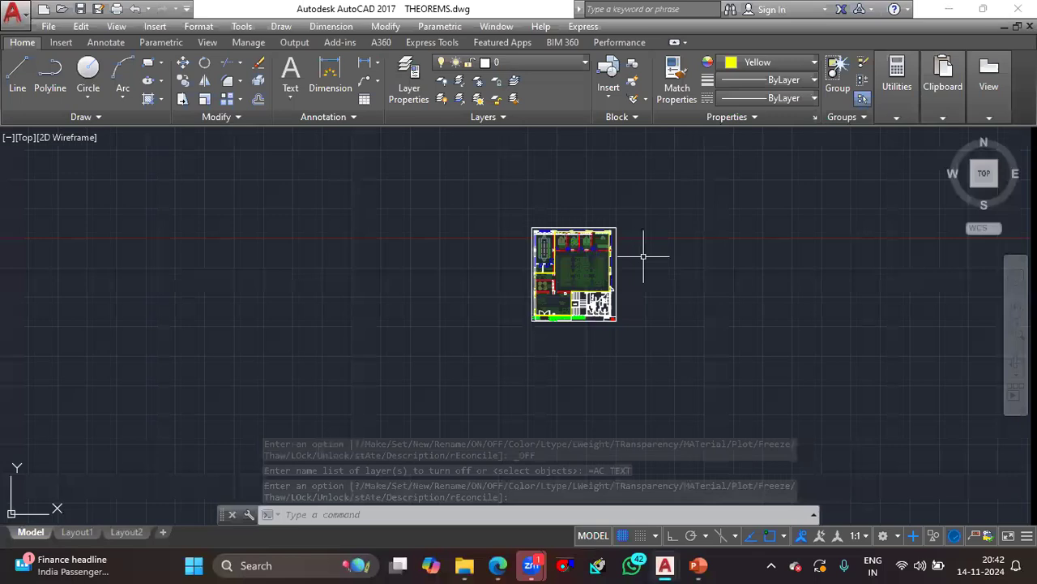
{"action": "left_click", "coordinate": [512, 61]}
{"action": "left_click", "coordinate": [444, 299]}
{"action": "left_click", "coordinate": [737, 283]}
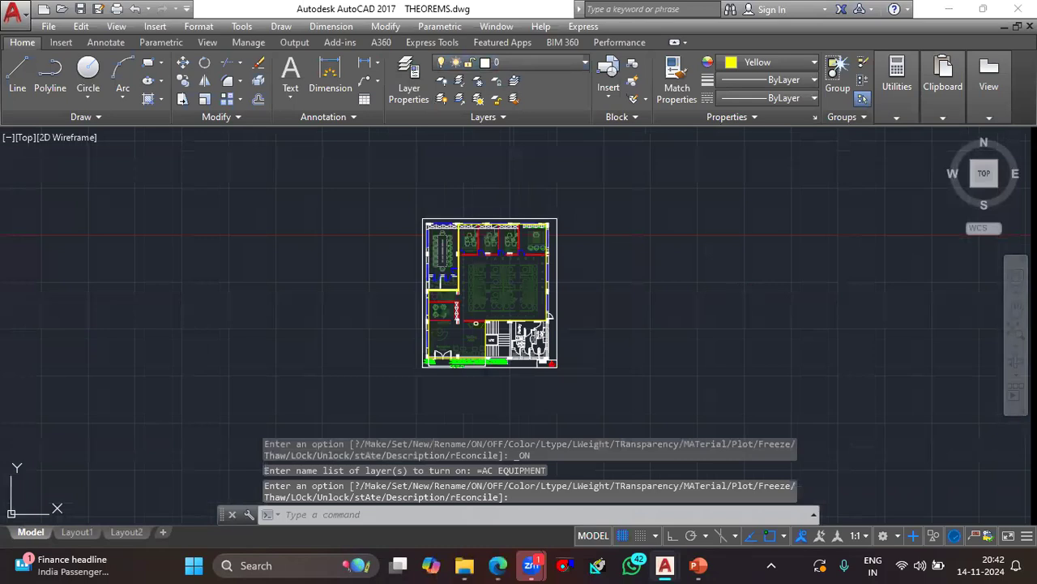
{"action": "left_click", "coordinate": [555, 63]}
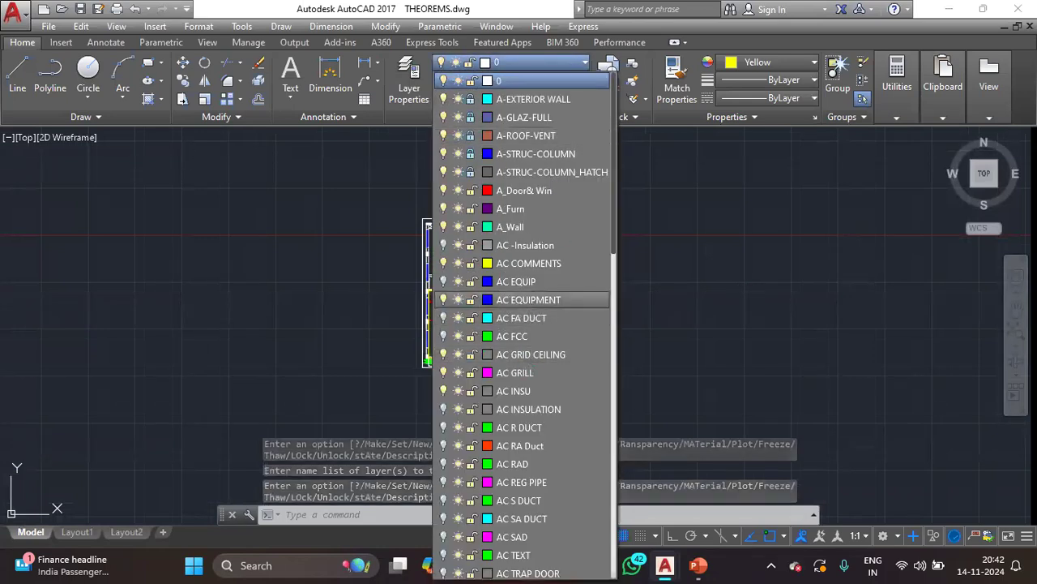
{"action": "left_click", "coordinate": [539, 299]}
{"action": "scroll", "coordinate": [616, 301], "scroll_direction": "down", "scroll_amount": 5}
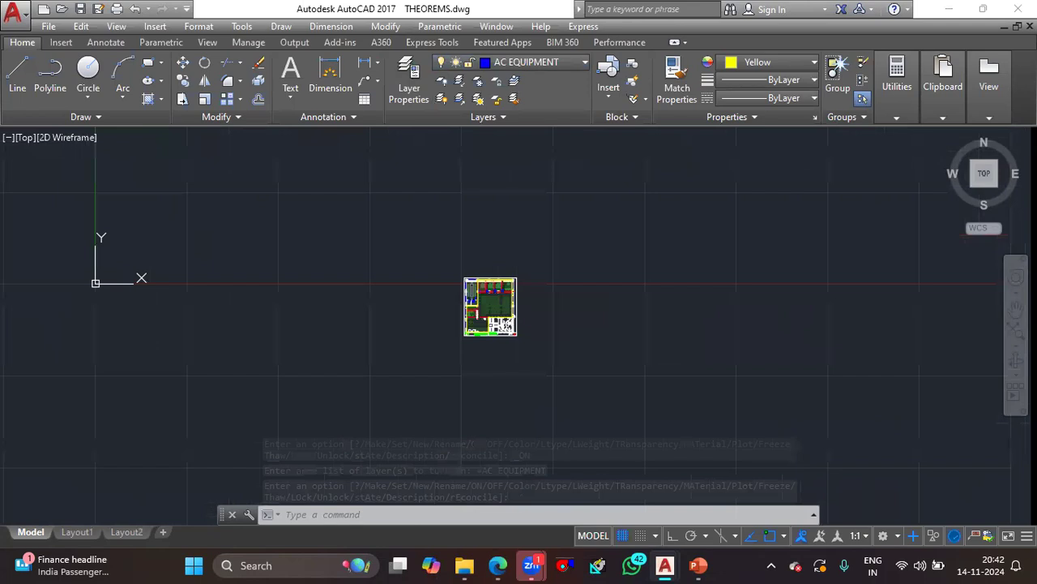
{"action": "scroll", "coordinate": [516, 309], "scroll_direction": "up", "scroll_amount": 5}
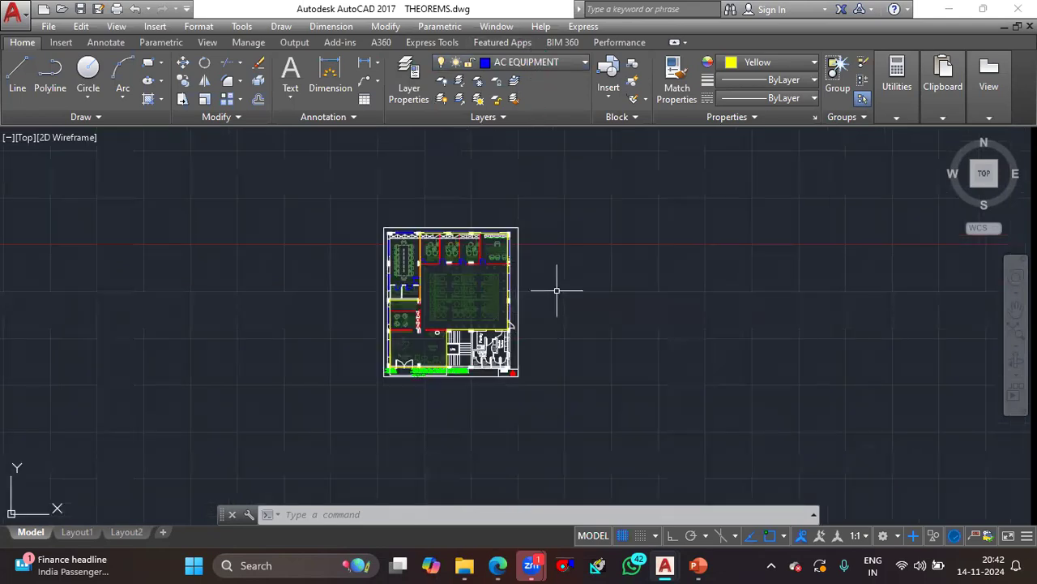
{"action": "scroll", "coordinate": [556, 285], "scroll_direction": "up", "scroll_amount": 2}
{"action": "type", "text": "rec"}
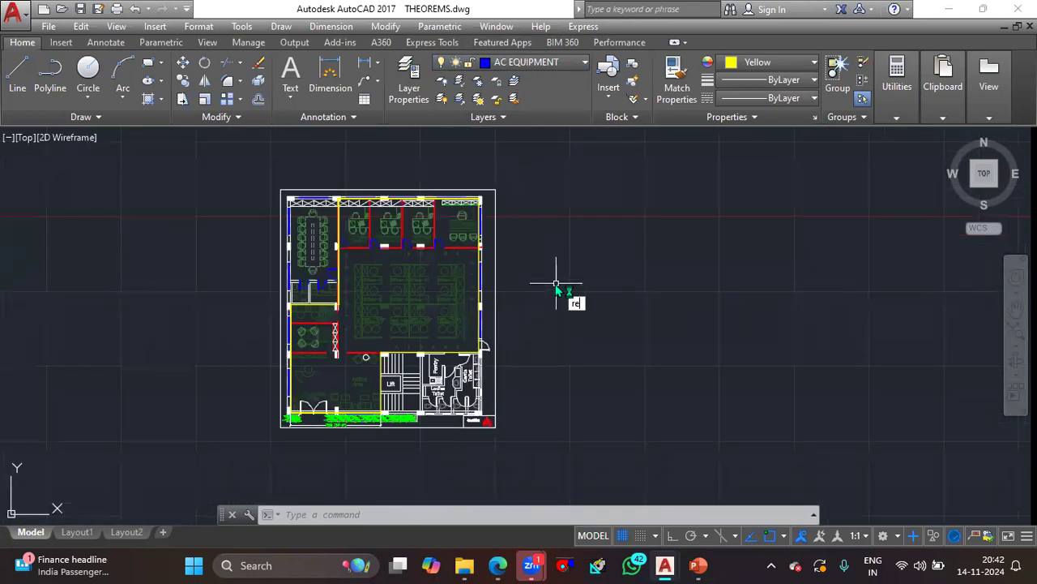
{"action": "key", "text": "Return"}
{"action": "left_click", "coordinate": [535, 259]}
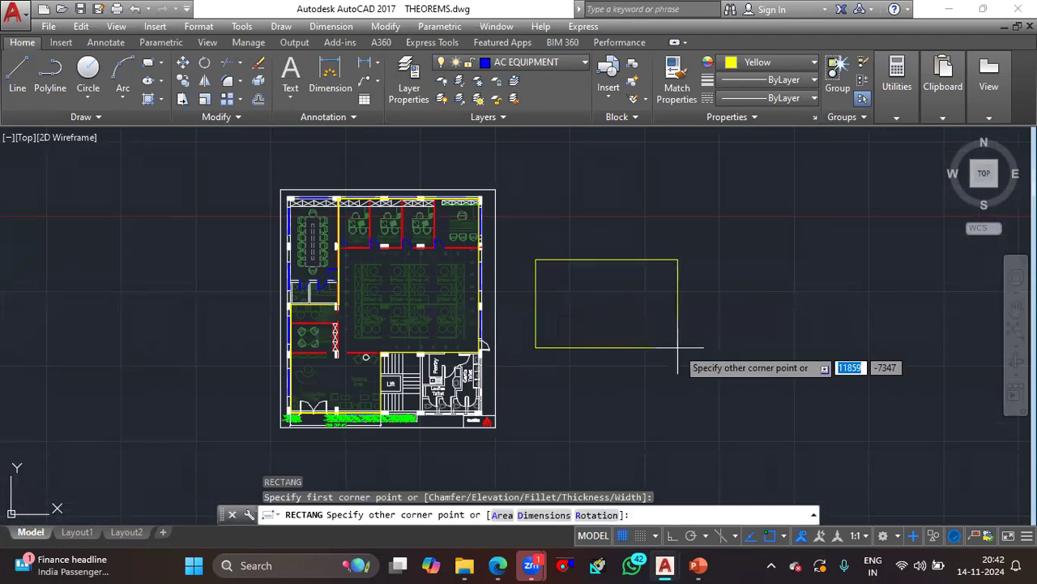
{"action": "key", "text": "Escape"}
- Set the current object color to ByLayer
{"action": "left_click", "coordinate": [814, 61]}
{"action": "left_click", "coordinate": [757, 79]}
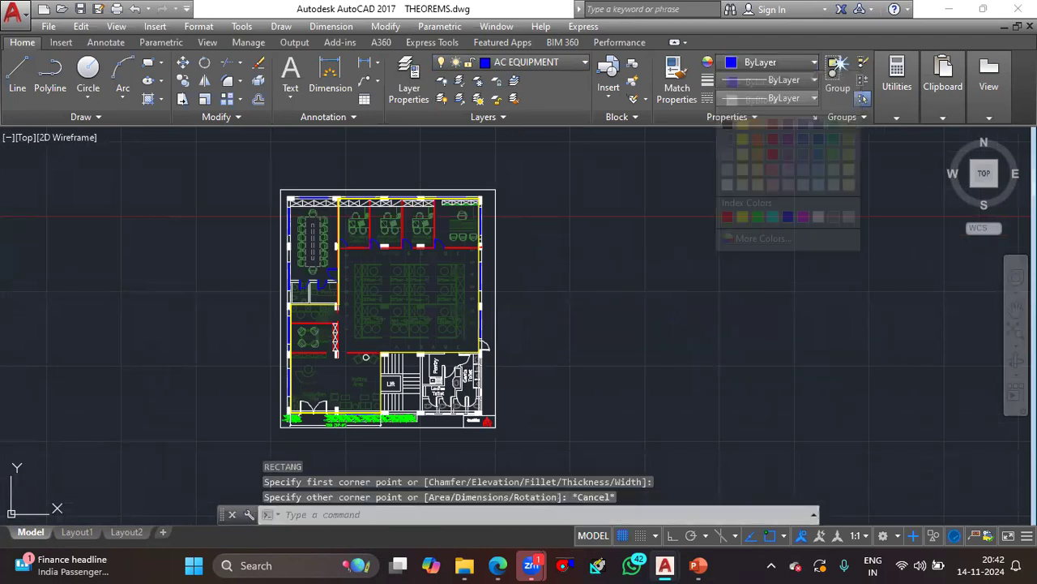
{"action": "scroll", "coordinate": [556, 235], "scroll_direction": "up", "scroll_amount": 2}
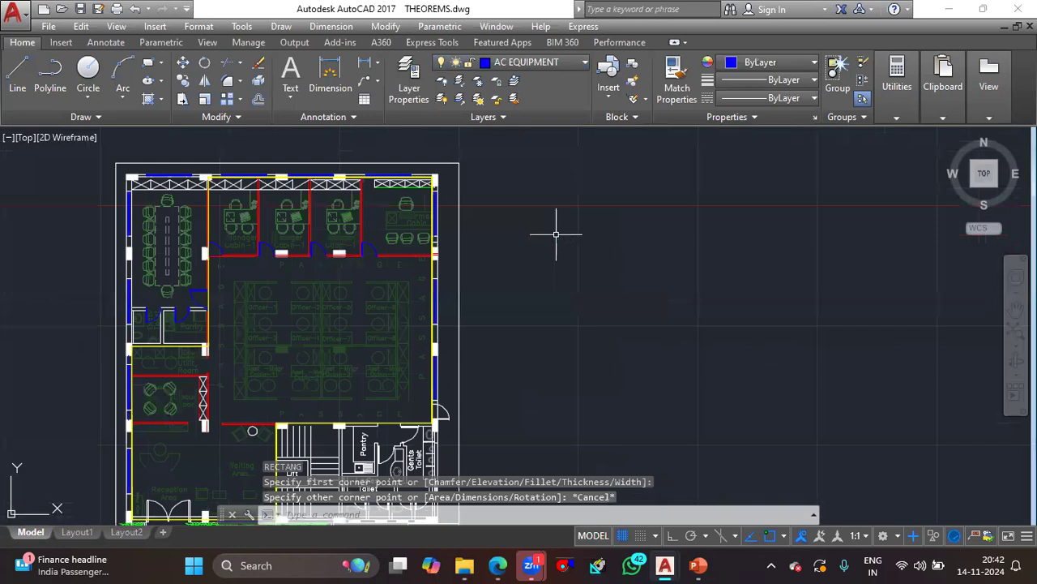
{"action": "key", "text": "Return"}
{"action": "left_click", "coordinate": [556, 235]}
{"action": "type", "text": "d"}
{"action": "key", "text": "Return"}
{"action": "type", "text": "1860\""}
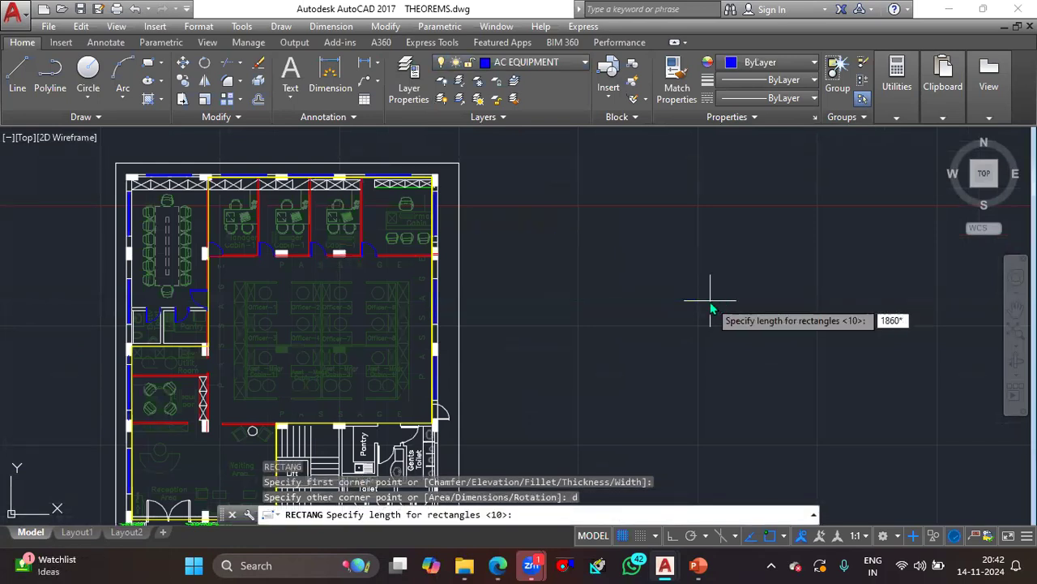
{"action": "type", "text": "635"}
{"action": "mouse_move", "coordinate": [500, 565]}
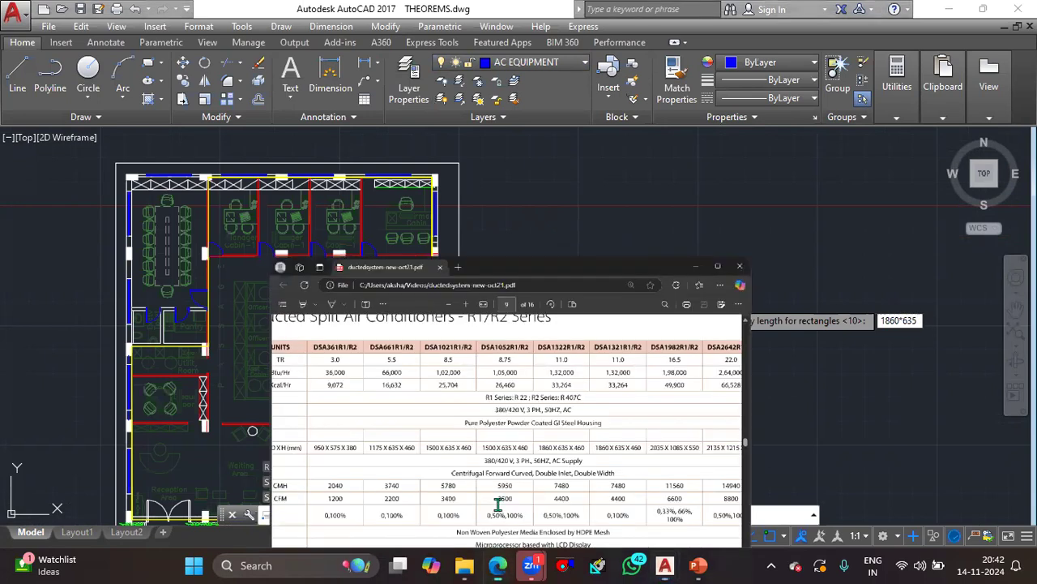
{"action": "left_click", "coordinate": [498, 507]}
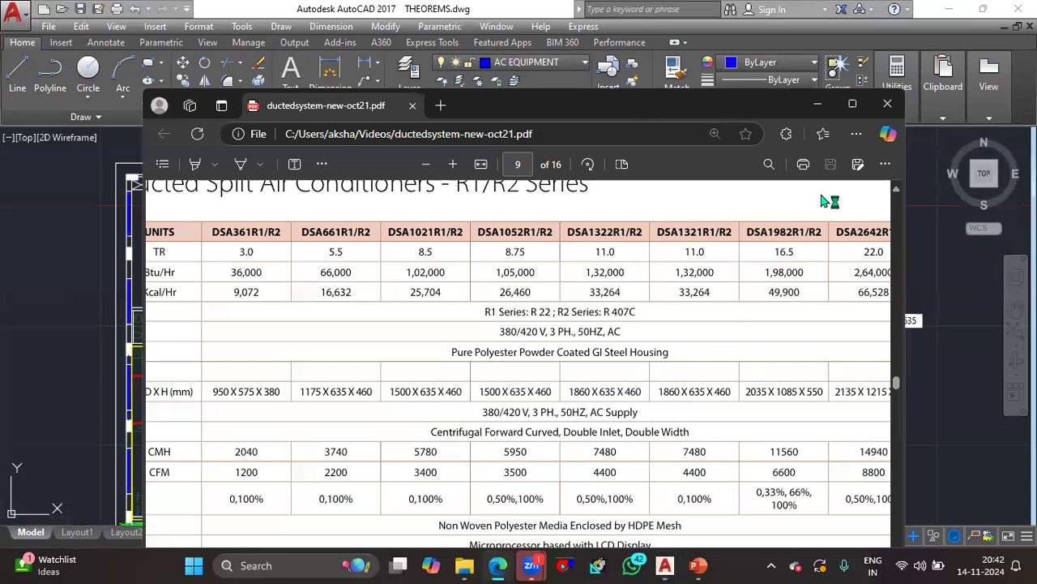
{"action": "key", "text": "alt+Tab"}
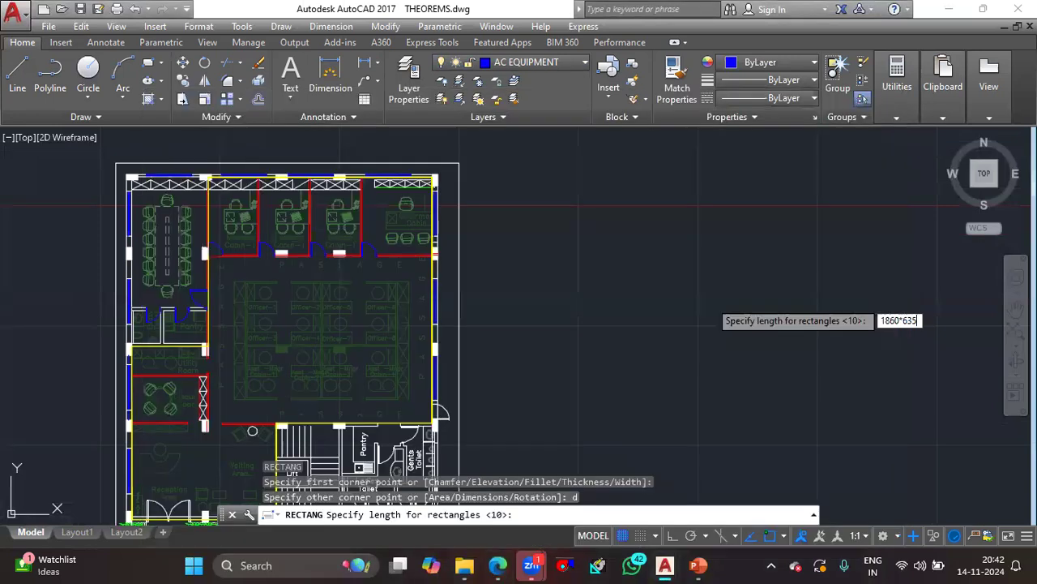
{"action": "key", "text": "Escape"}
- Check the drawing units settings and the indoor unit dimensions in the catalogue PDF
{"action": "type", "text": "un"}
{"action": "key", "text": "Return"}
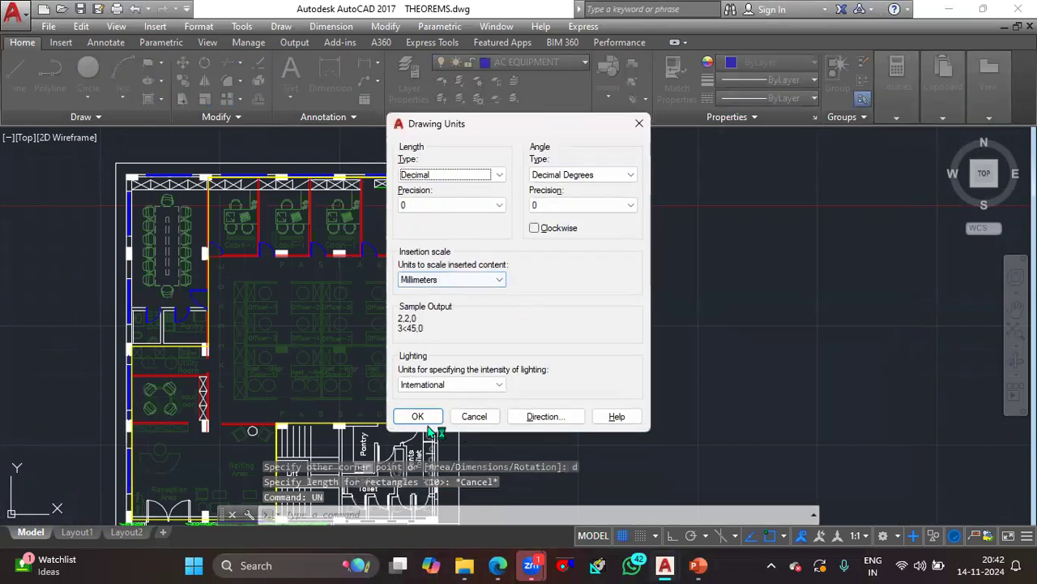
{"action": "left_click", "coordinate": [418, 416]}
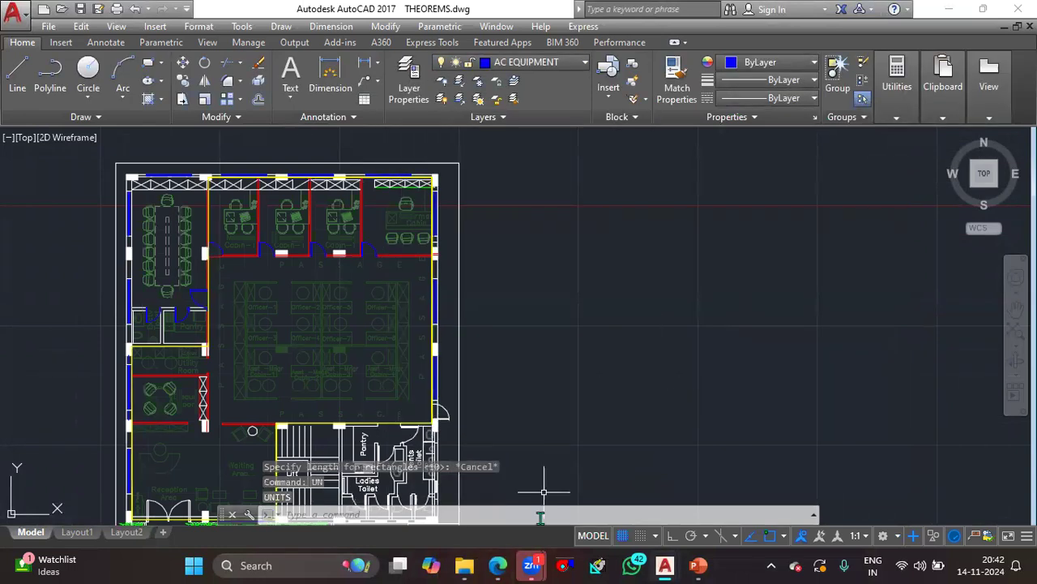
{"action": "left_click", "coordinate": [498, 565]}
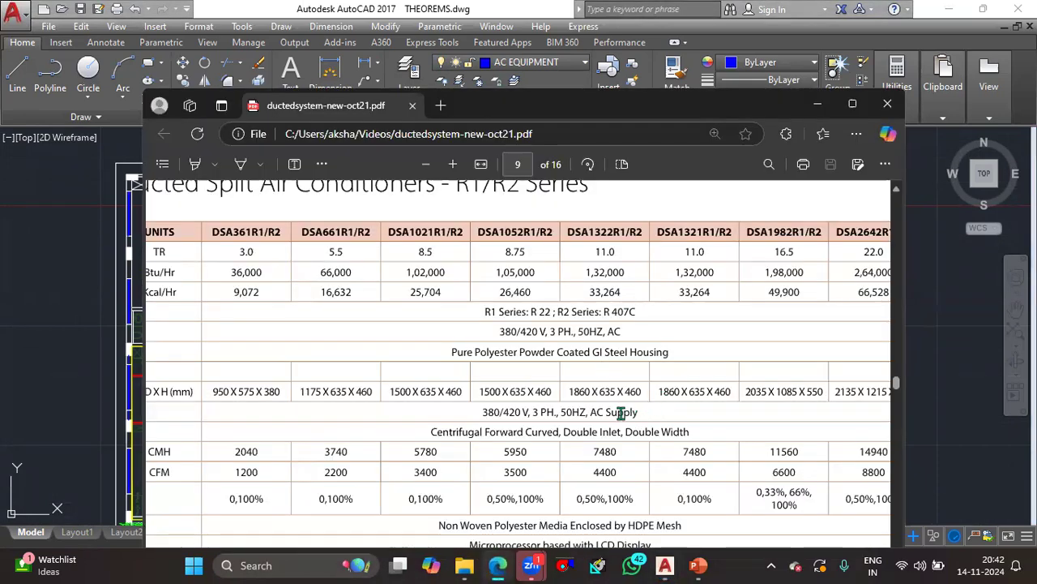
{"action": "left_click", "coordinate": [812, 108]}
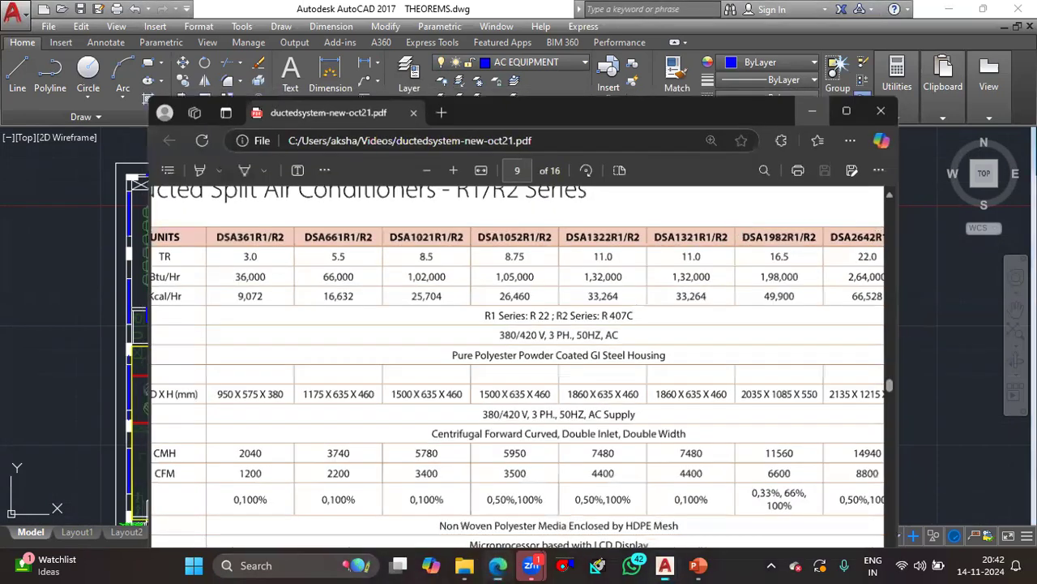
- Draw an 1860 by 635 rectangle beside the floor plan as the indoor unit outline
{"action": "type", "text": "rec"}
{"action": "key", "text": "Return"}
{"action": "left_click", "coordinate": [600, 282]}
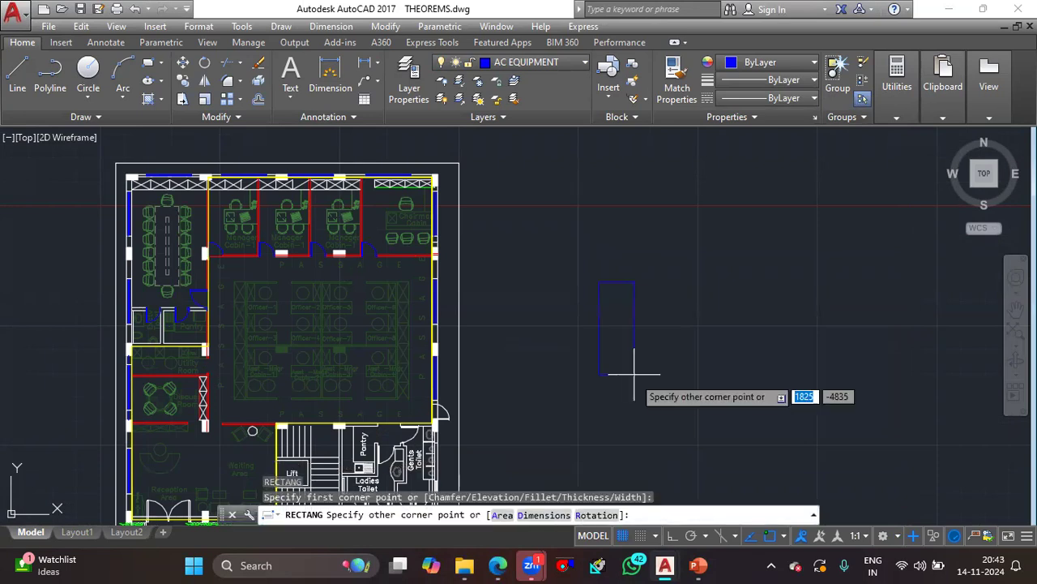
{"action": "type", "text": "d"}
{"action": "key", "text": "Return"}
{"action": "type", "text": "1860"}
{"action": "key", "text": "Return"}
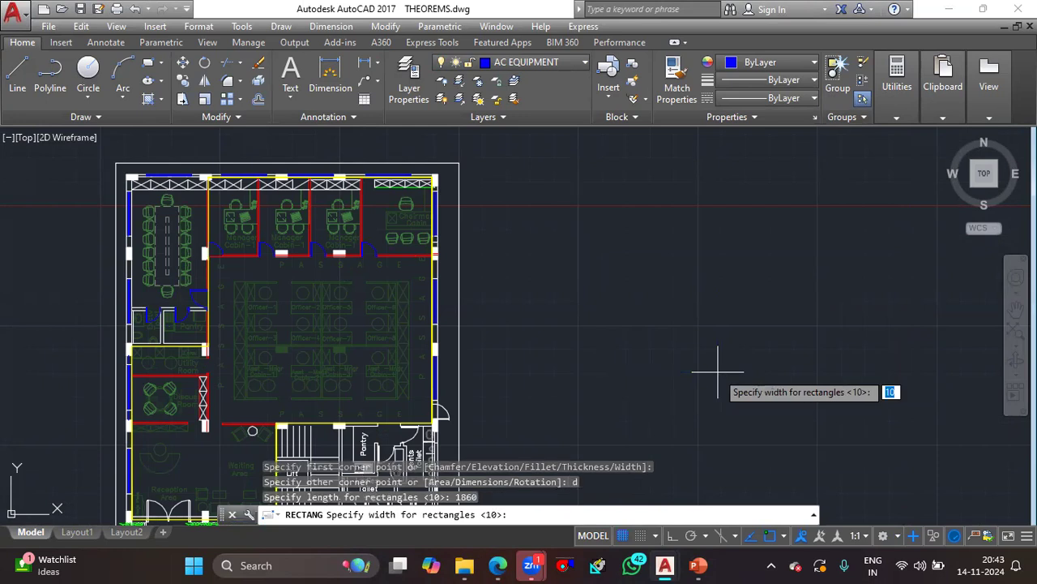
{"action": "type", "text": "635"}
{"action": "key", "text": "Return"}
{"action": "scroll", "coordinate": [616, 285], "scroll_direction": "up", "scroll_amount": 5}
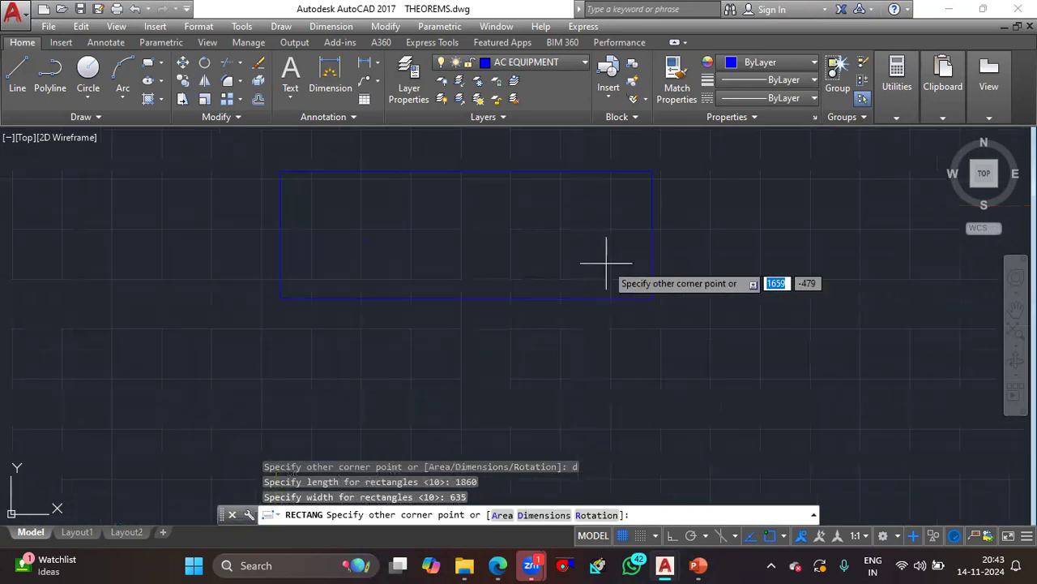
{"action": "left_click", "coordinate": [598, 257]}
- Start a multiline text at the unit's upper-left corner reading "11 TR DSA IDU" and widen its frame to fit one line
{"action": "middle_click_drag", "start_coordinate": [588, 247], "coordinate": [627, 283]}
{"action": "type", "text": "t"}
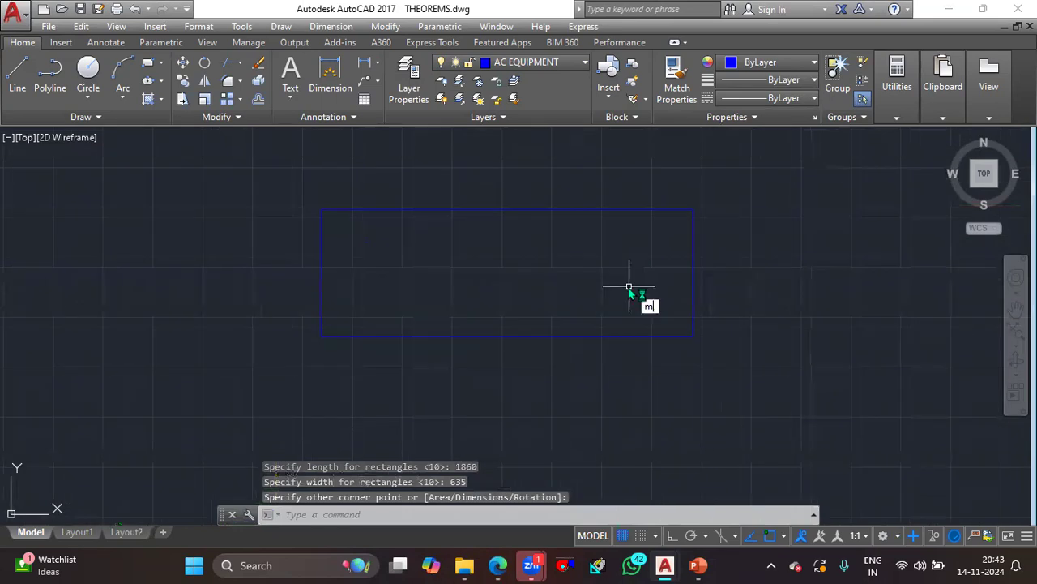
{"action": "key", "text": "Return"}
{"action": "left_click", "coordinate": [323, 210]}
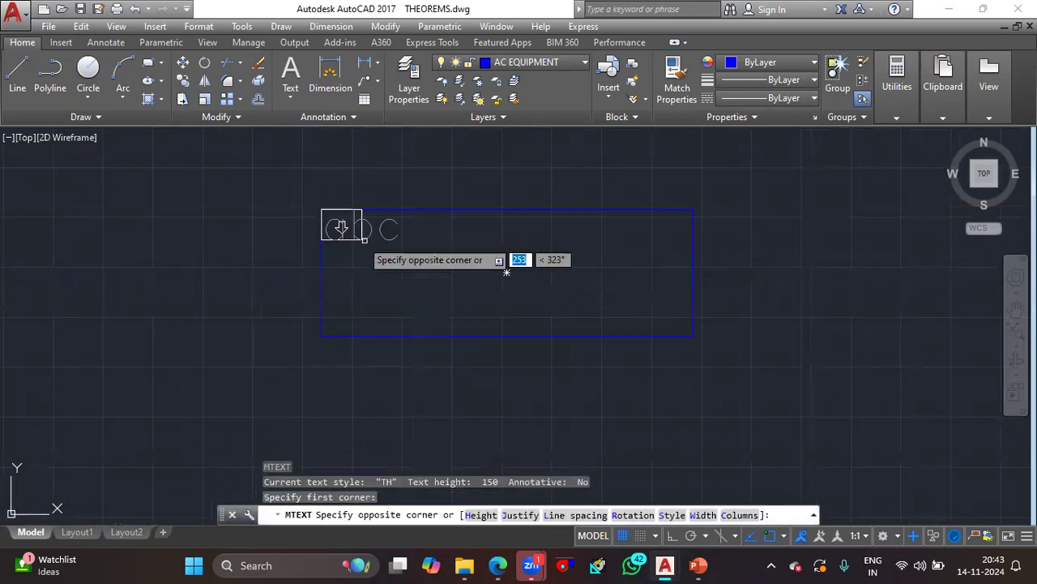
{"action": "left_click", "coordinate": [585, 336]}
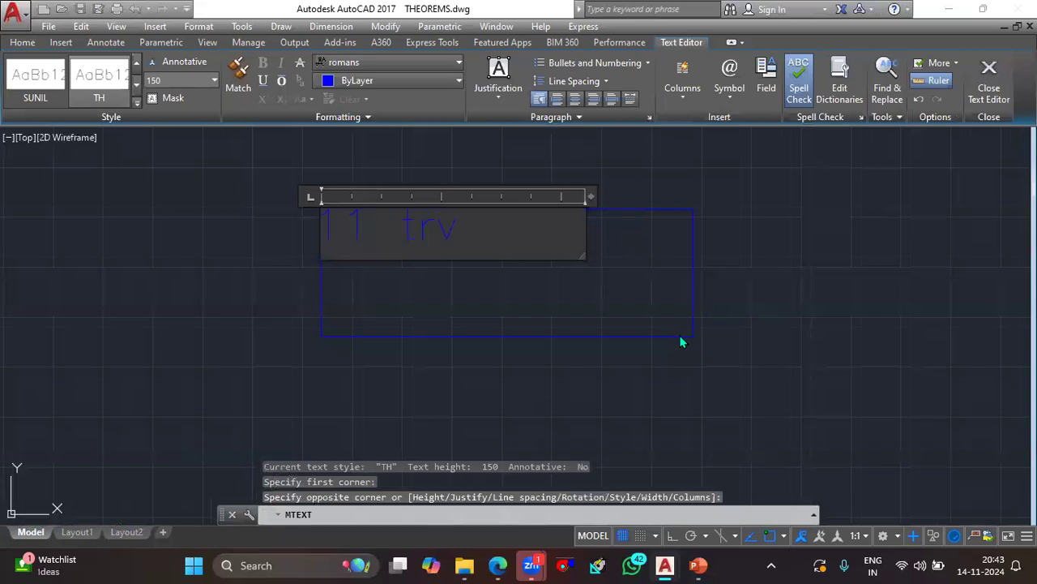
{"action": "type", "text": "11 TR DSA"}
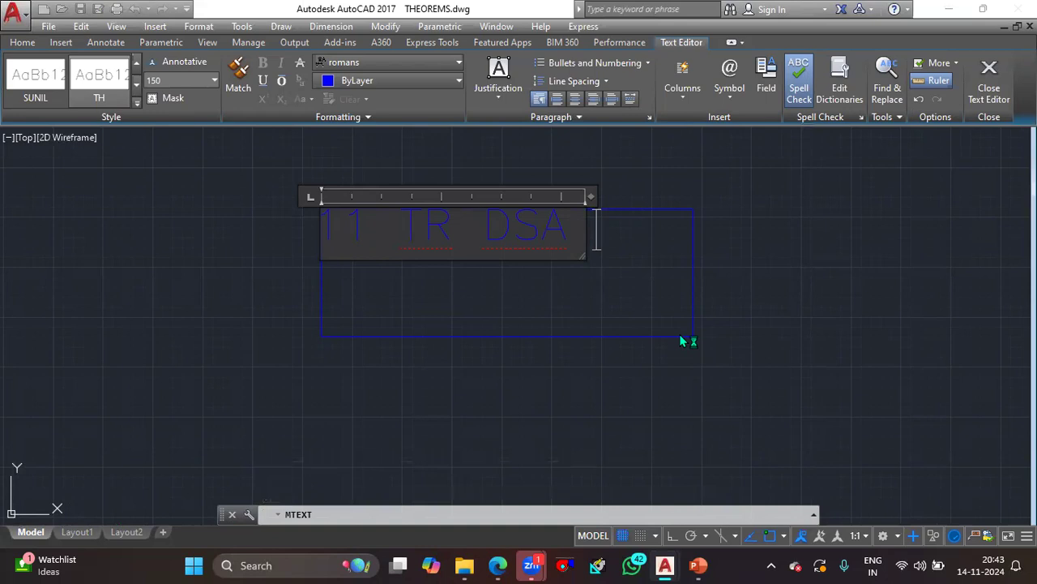
{"action": "key", "text": "Return"}
{"action": "type", "text": "DU"}
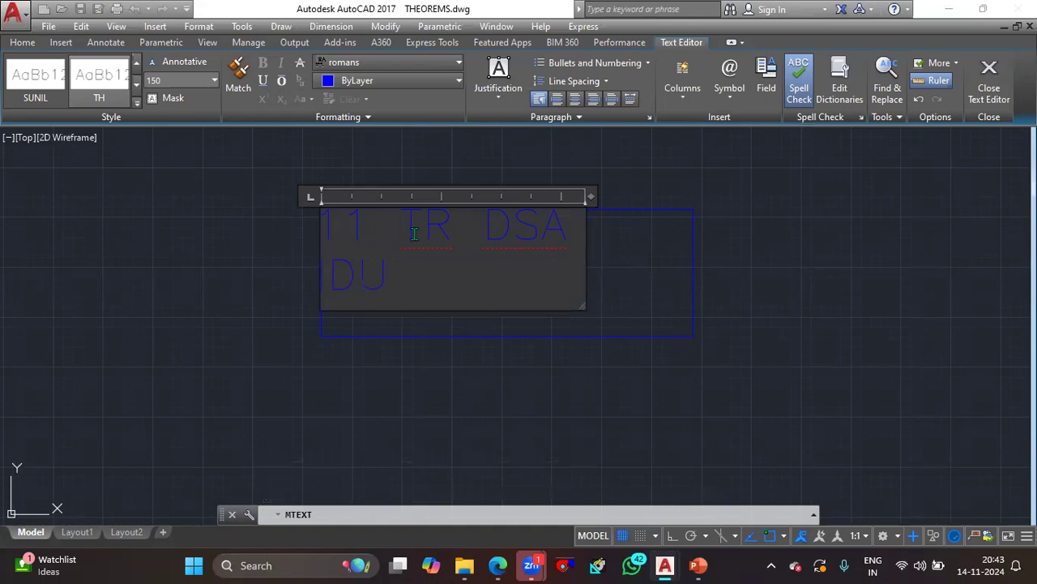
{"action": "left_click_drag", "start_coordinate": [584, 283], "coordinate": [757, 270]}
- Add the lines "4400 CFM" and "1860x635x460" to the unit label
{"action": "key", "text": "Return"}
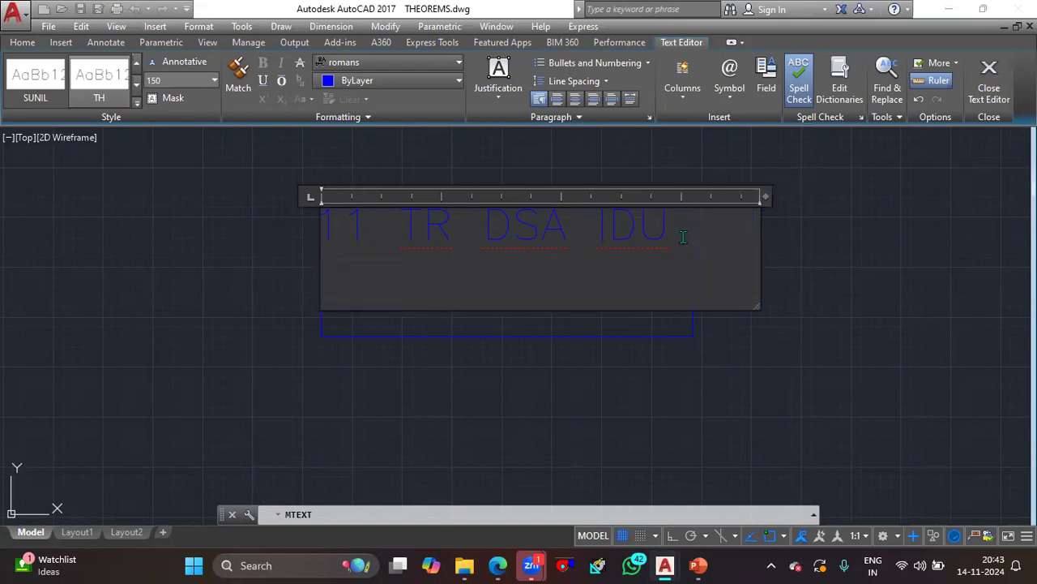
{"action": "type", "text": "4400 CFM"}
{"action": "key", "text": "Return"}
{"action": "type", "text": "16"}
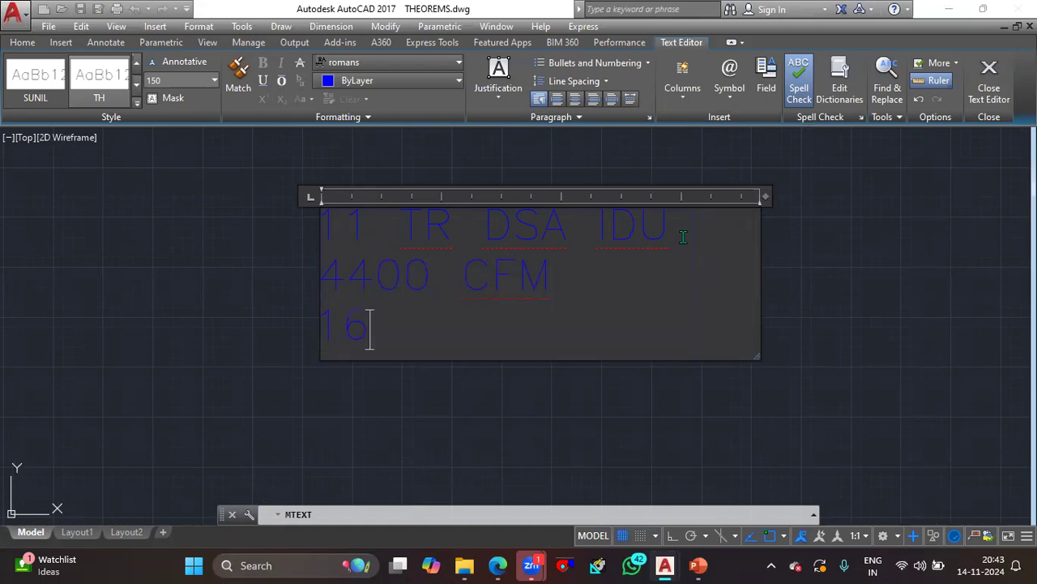
{"action": "key", "text": "BackSpace"}
{"action": "type", "text": "860x635x"}
{"action": "key", "text": "Return"}
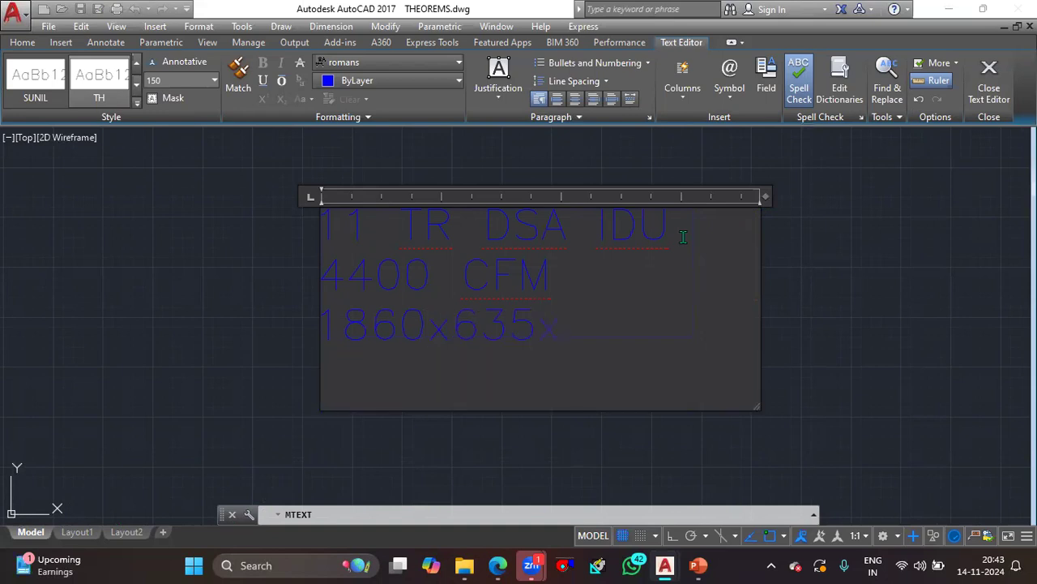
{"action": "key", "text": "BackSpace"}
{"action": "type", "text": "460"}
- Color the whole unit label green and finish editing it
{"action": "key", "text": "ctrl+a"}
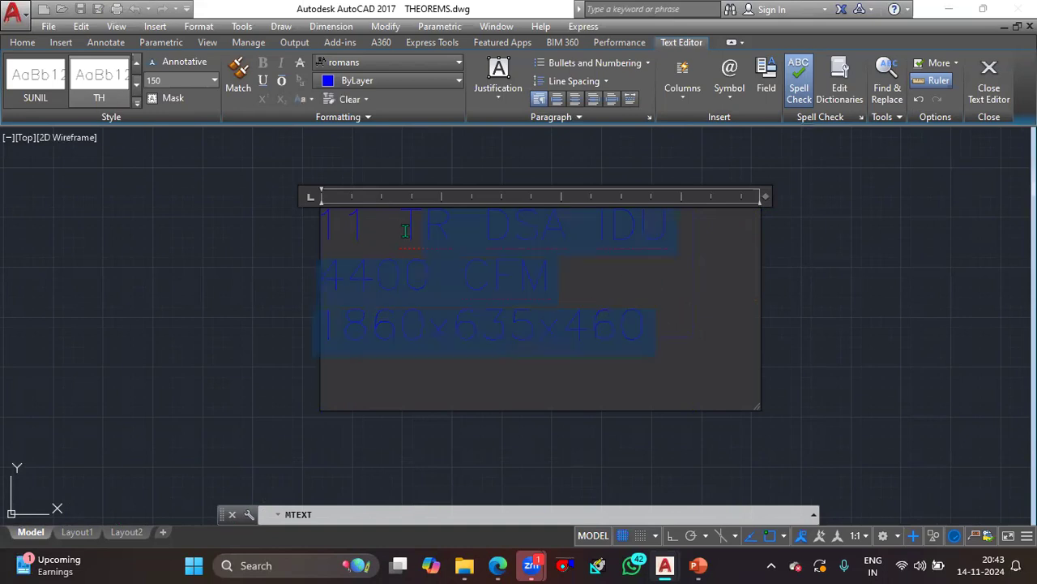
{"action": "left_click", "coordinate": [390, 84]}
{"action": "left_click", "coordinate": [356, 235]}
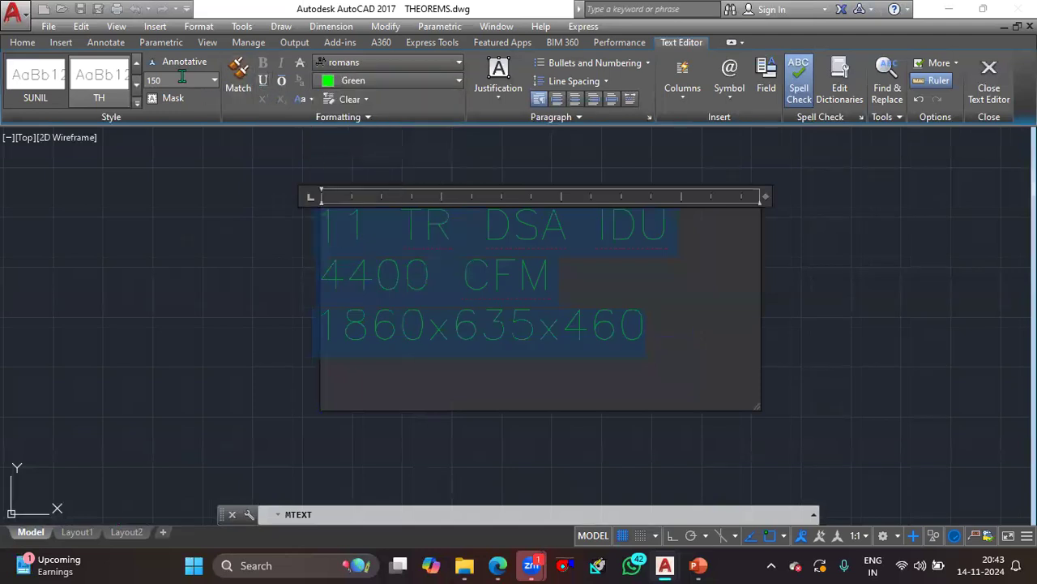
{"action": "left_click", "coordinate": [313, 288]}
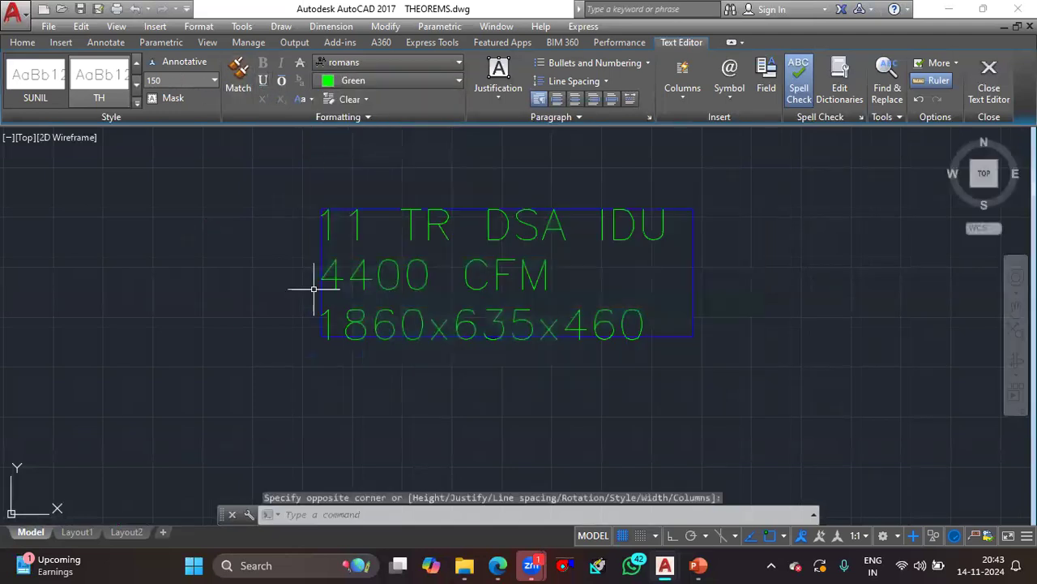
- Set the text height of the entire unit label to 50
{"action": "left_click", "coordinate": [515, 321]}
{"action": "double_click", "coordinate": [515, 320]}
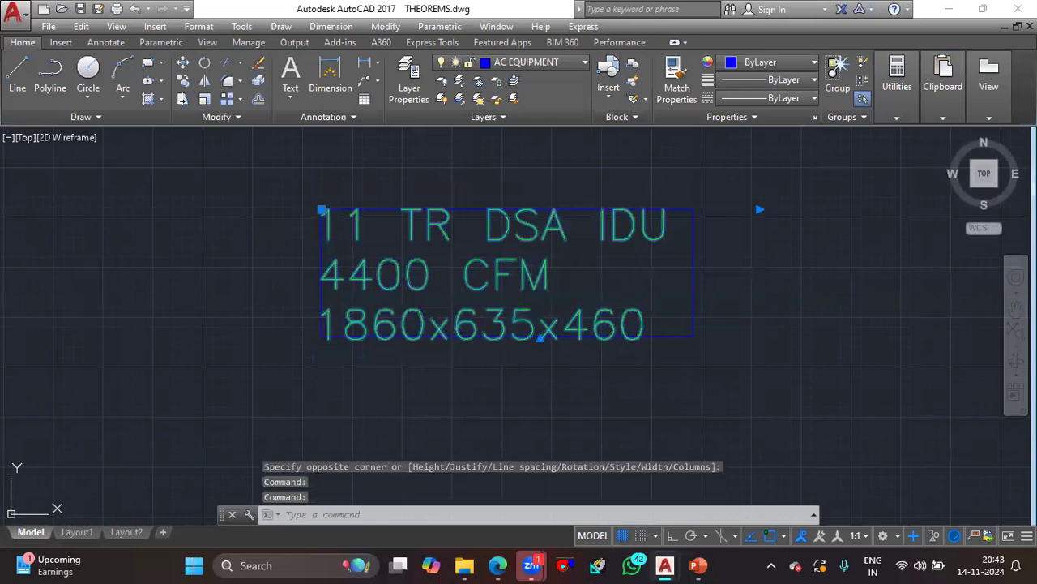
{"action": "key", "text": "ctrl+a"}
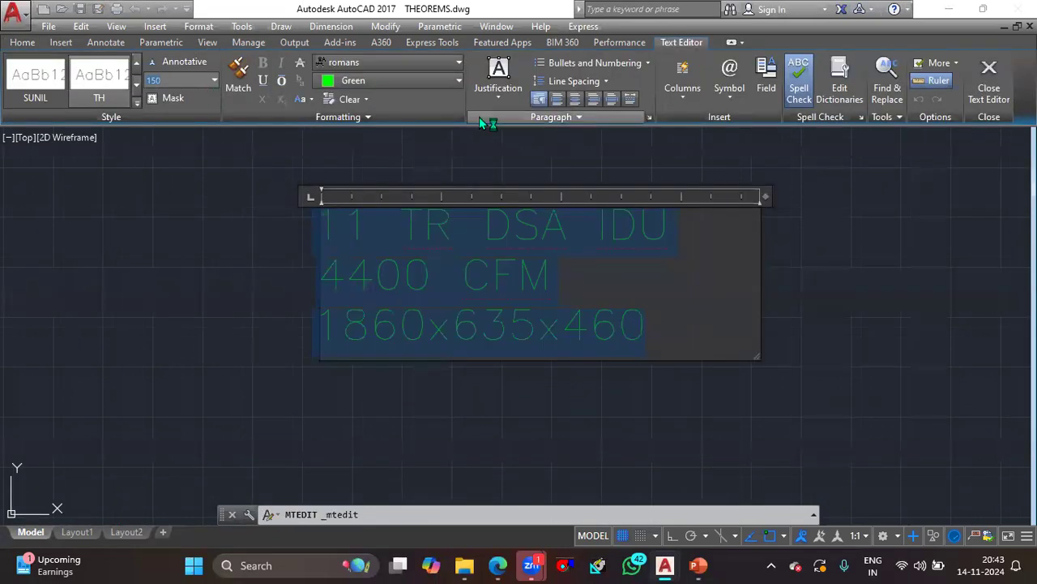
{"action": "left_click", "coordinate": [173, 81]}
{"action": "type", "text": "50"}
{"action": "key", "text": "Return"}
{"action": "left_click", "coordinate": [431, 305]}
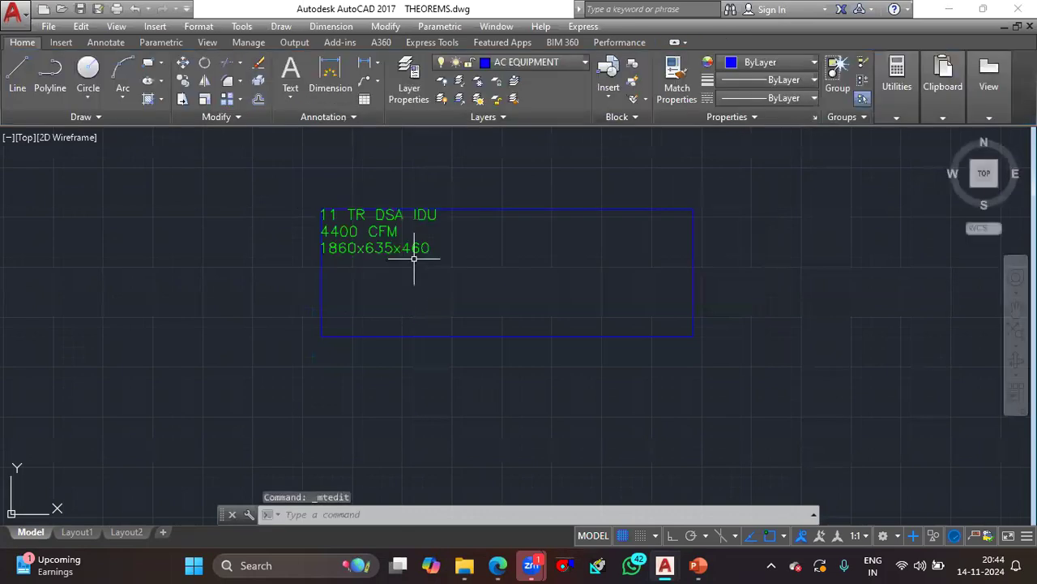
- Move the label from the upper-left corner to around the middle of the unit rectangle
{"action": "left_click", "coordinate": [413, 258]}
{"action": "type", "text": "m"}
{"action": "key", "text": "Return"}
{"action": "left_click", "coordinate": [321, 252]}
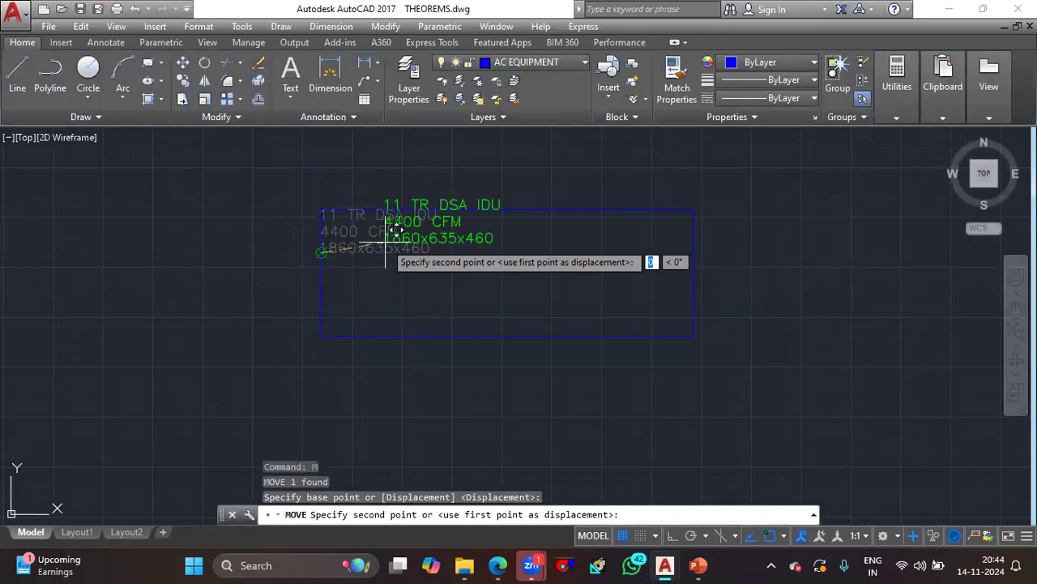
{"action": "left_click", "coordinate": [410, 286]}
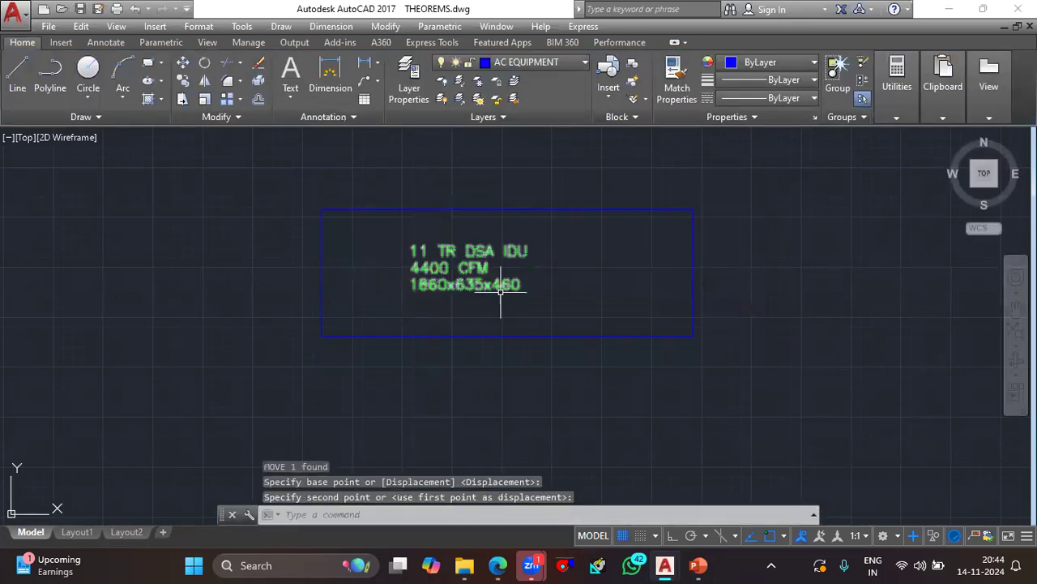
- Offset the unit rectangle outward by 300
{"action": "left_click", "coordinate": [473, 211]}
{"action": "type", "text": "o"}
{"action": "key", "text": "Return"}
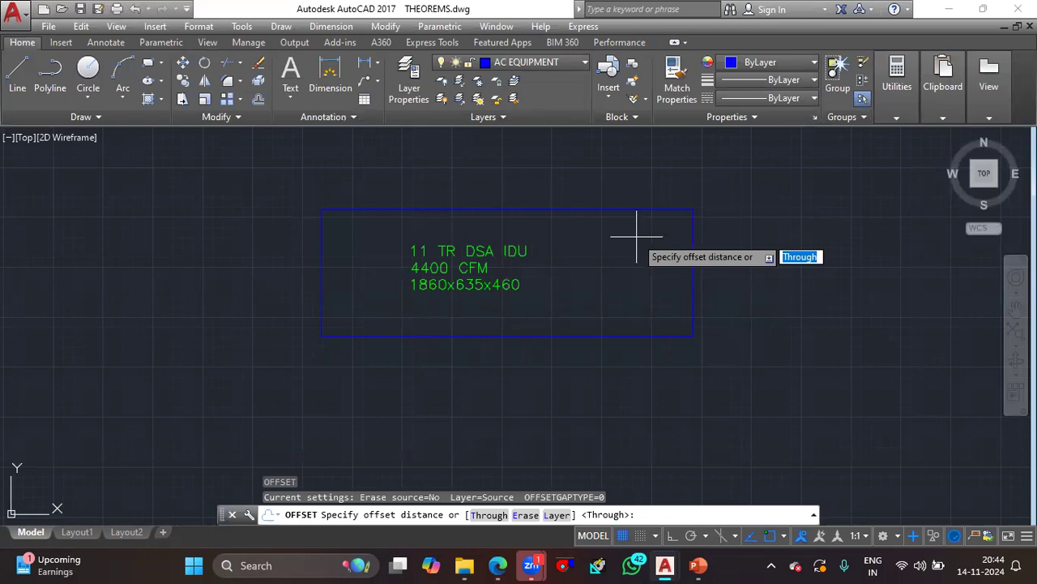
{"action": "type", "text": "3"}
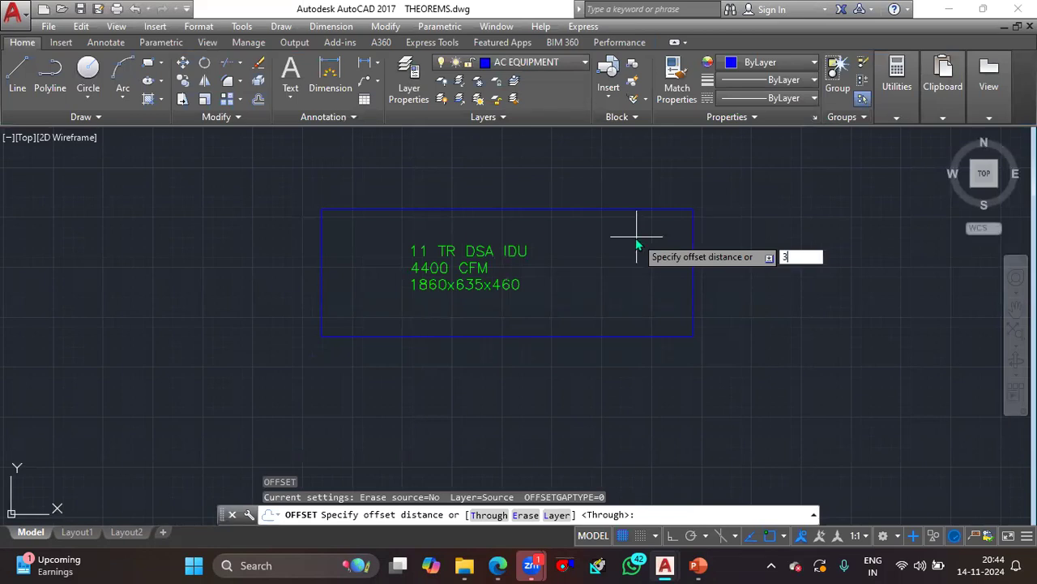
{"action": "type", "text": "00"}
{"action": "key", "text": "Return"}
{"action": "left_click", "coordinate": [632, 211]}
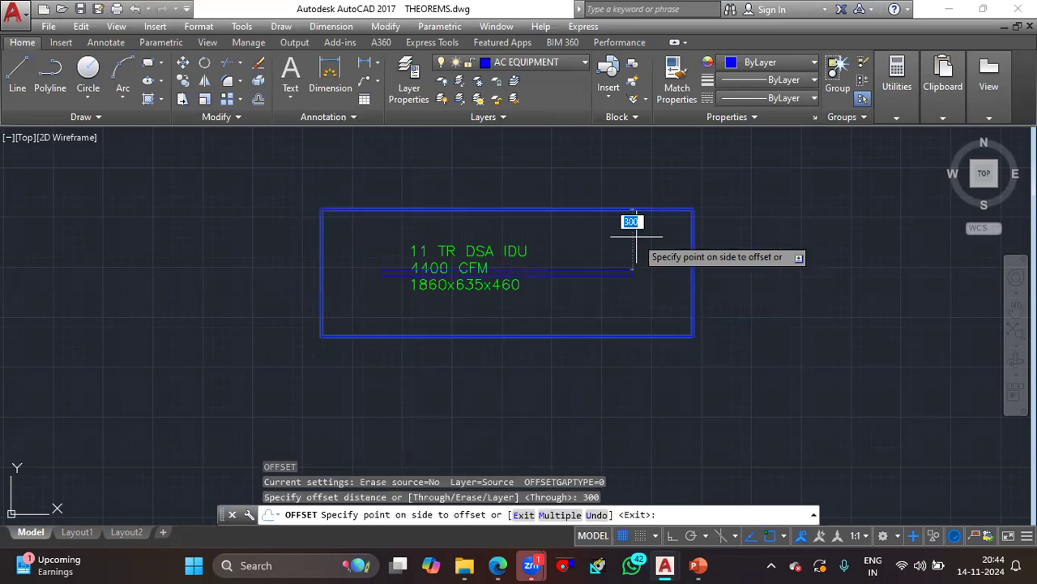
{"action": "left_click", "coordinate": [762, 364]}
{"action": "key", "text": "Escape"}
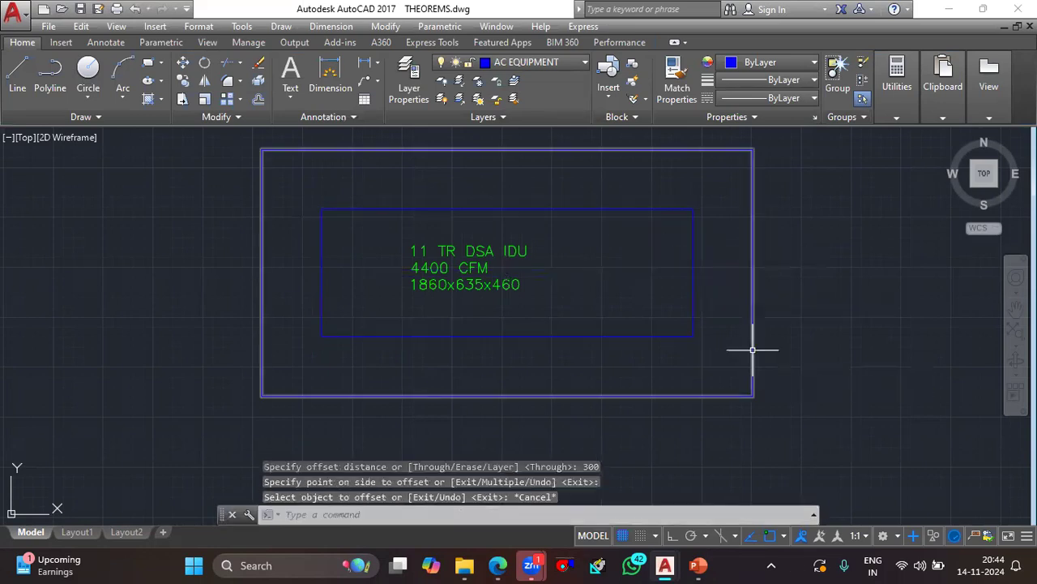
- Turn on the AC TRAP DOOR layer and assign the outer offset rectangle to it
{"action": "left_click", "coordinate": [746, 352]}
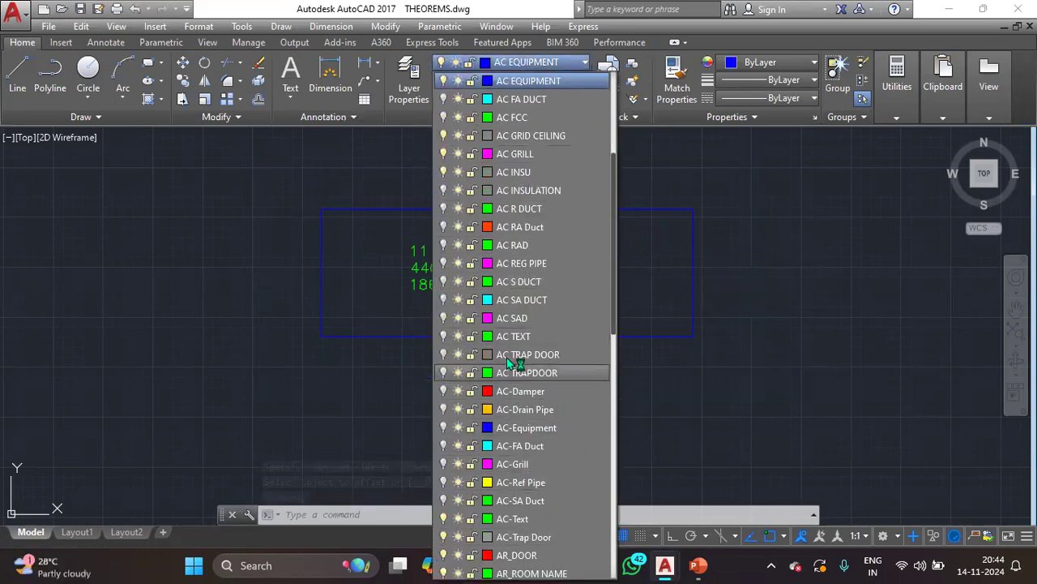
{"action": "left_click", "coordinate": [444, 355]}
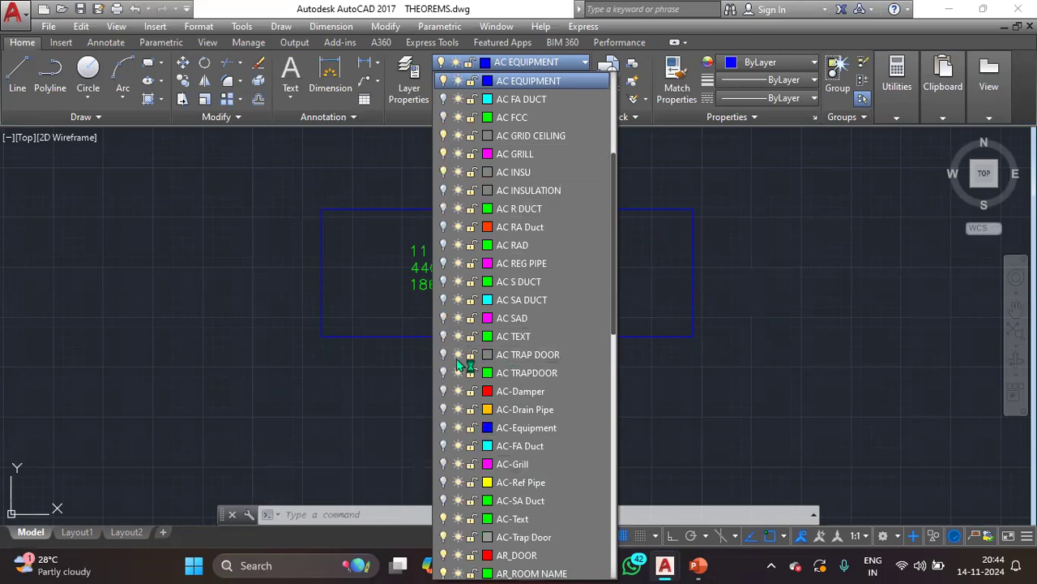
{"action": "left_click", "coordinate": [528, 356]}
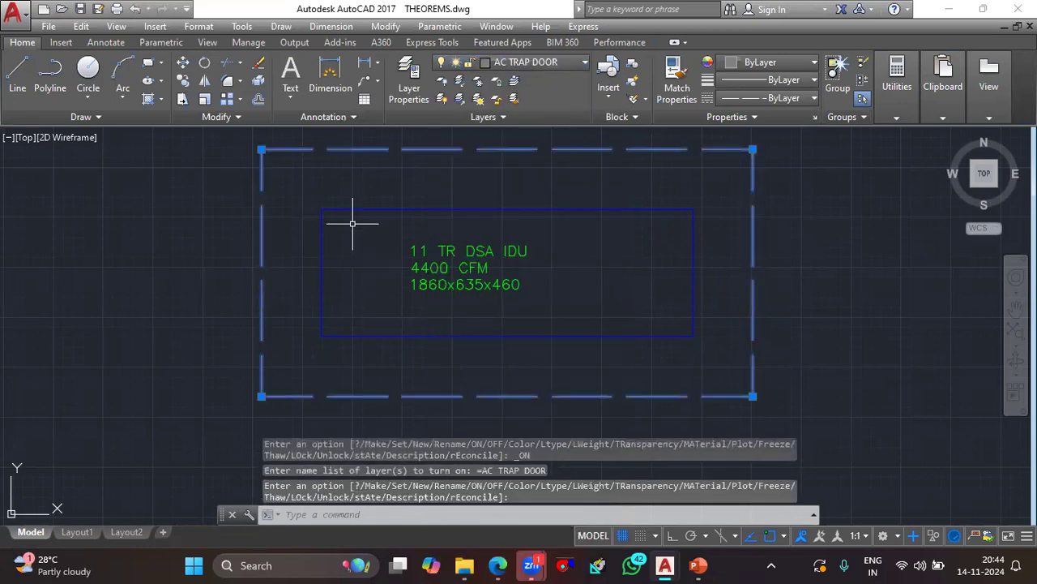
{"action": "key", "text": "Escape"}
- Draw two diagonal lines joining the opposite corners of the dashed trap door outline
{"action": "type", "text": "l"}
{"action": "key", "text": "Return"}
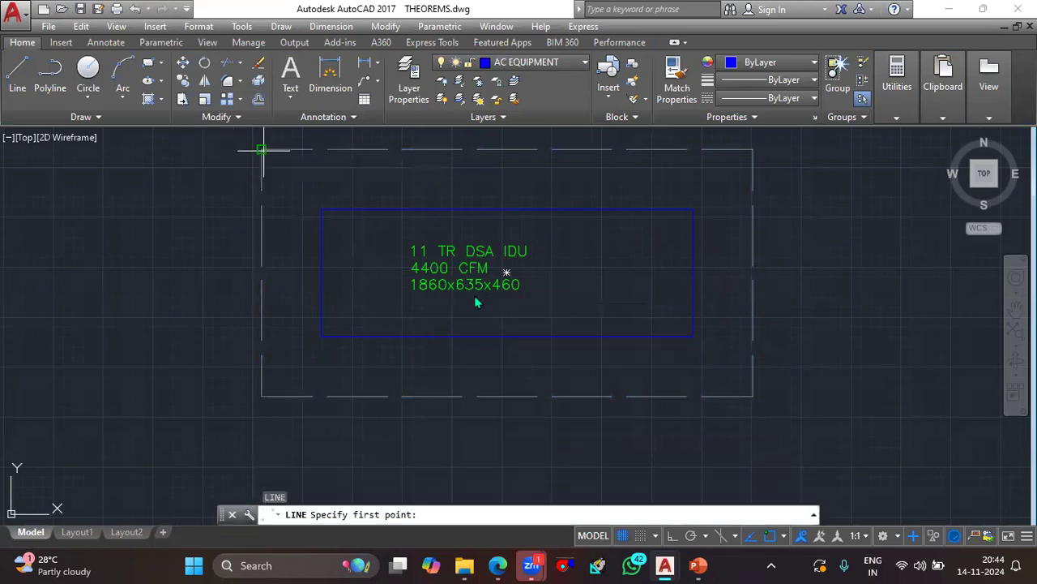
{"action": "left_click", "coordinate": [262, 149]}
{"action": "left_click", "coordinate": [753, 395]}
{"action": "key", "text": "Return"}
{"action": "key", "text": "Return"}
{"action": "left_click", "coordinate": [262, 395]}
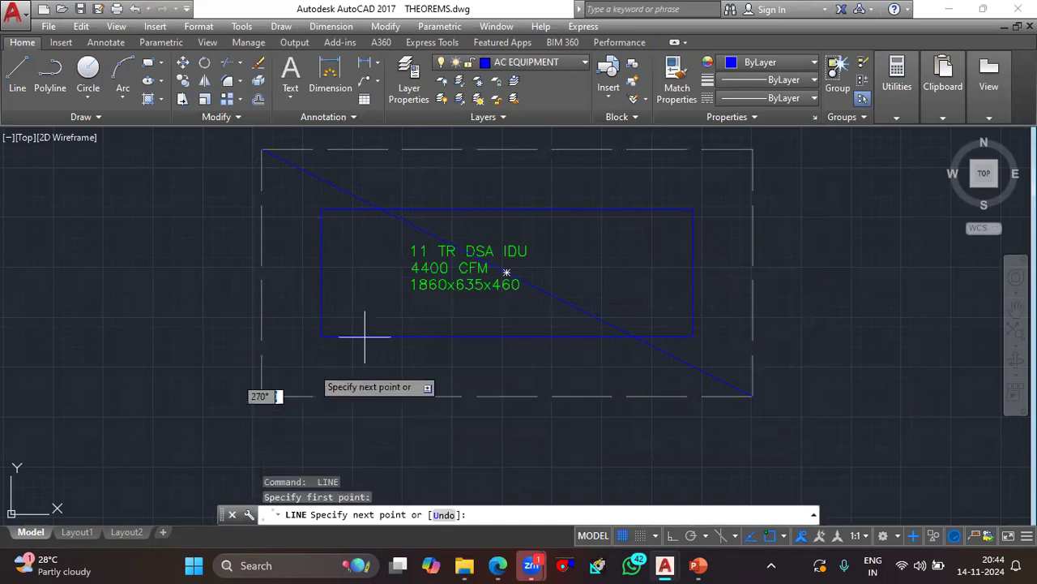
{"action": "left_click", "coordinate": [753, 149]}
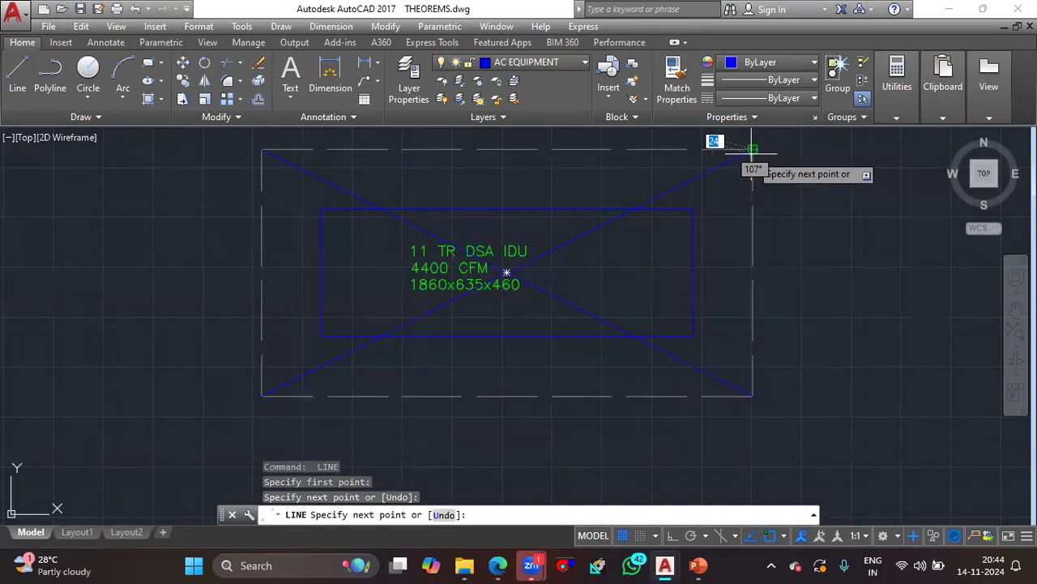
{"action": "key", "text": "Escape"}
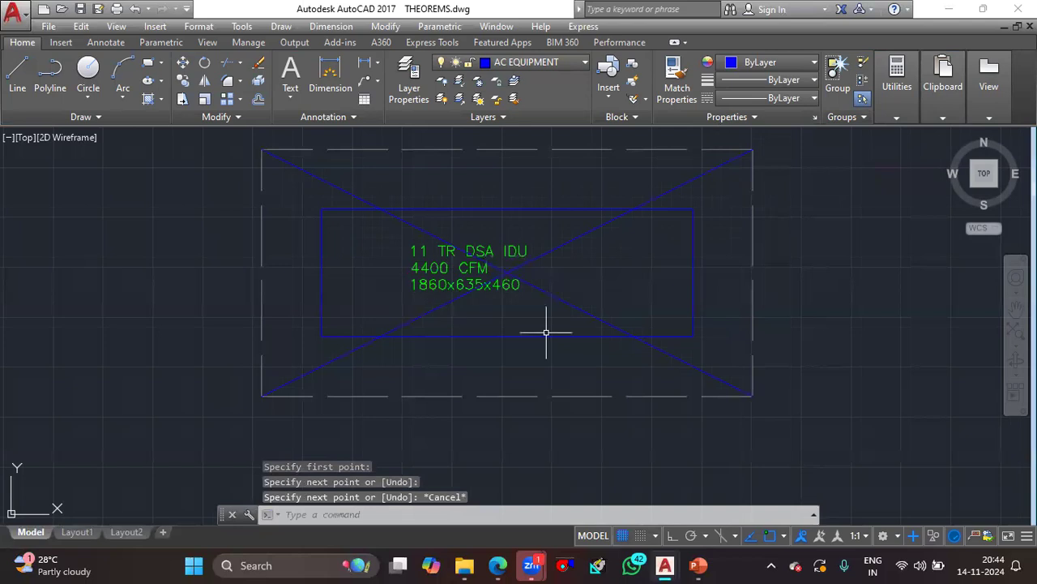
- Trim the diagonals inside the unit rectangle and erase the leftover pieces crossing the label
{"action": "type", "text": "tr"}
{"action": "key", "text": "Return"}
{"action": "key", "text": "Return"}
{"action": "left_click", "coordinate": [625, 278]}
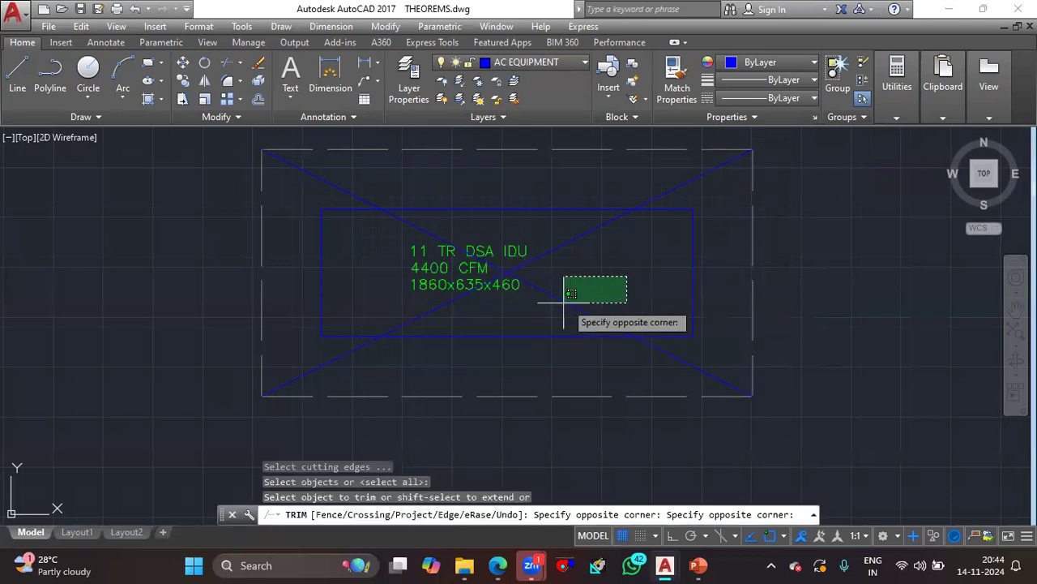
{"action": "left_click", "coordinate": [560, 302]}
{"action": "left_click", "coordinate": [587, 232]}
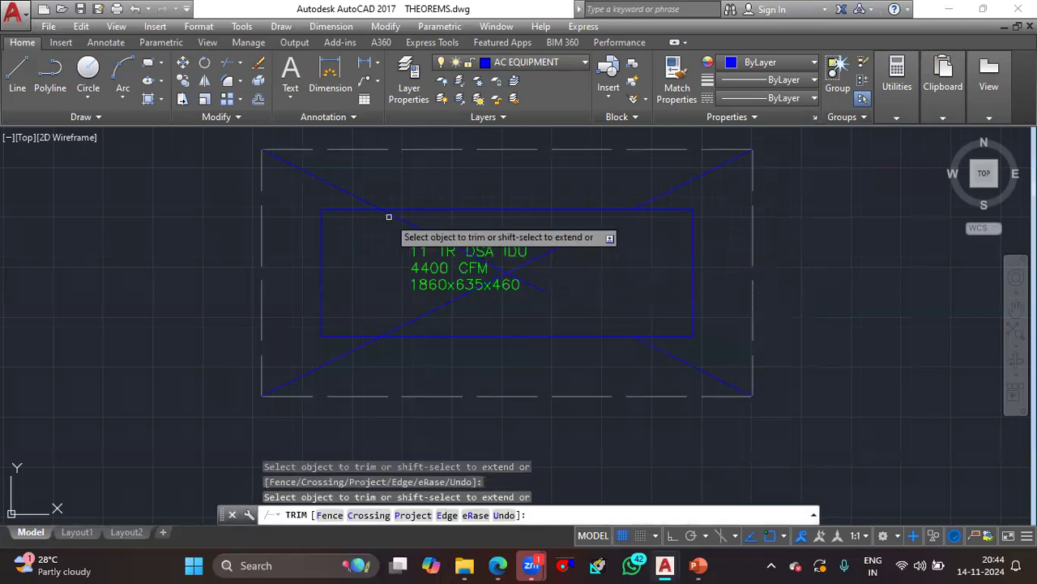
{"action": "key", "text": "Escape"}
{"action": "left_click", "coordinate": [517, 269]}
{"action": "left_click", "coordinate": [501, 268]}
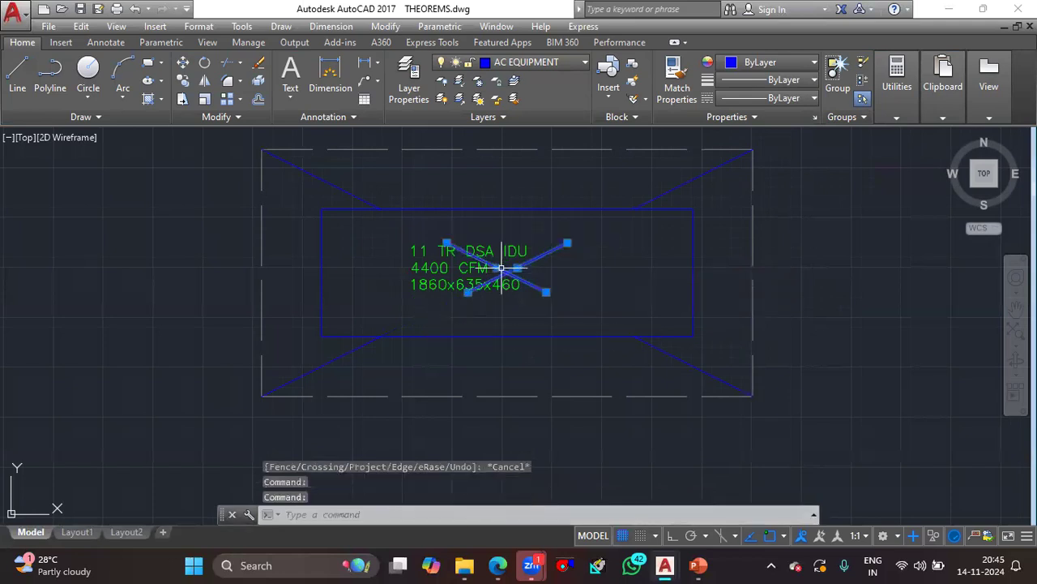
{"action": "key", "text": "Delete"}
- Assign the four diagonal corner lines around the unit to the AC TRAP DOOR layer
{"action": "left_click", "coordinate": [717, 191]}
{"action": "left_click", "coordinate": [292, 175]}
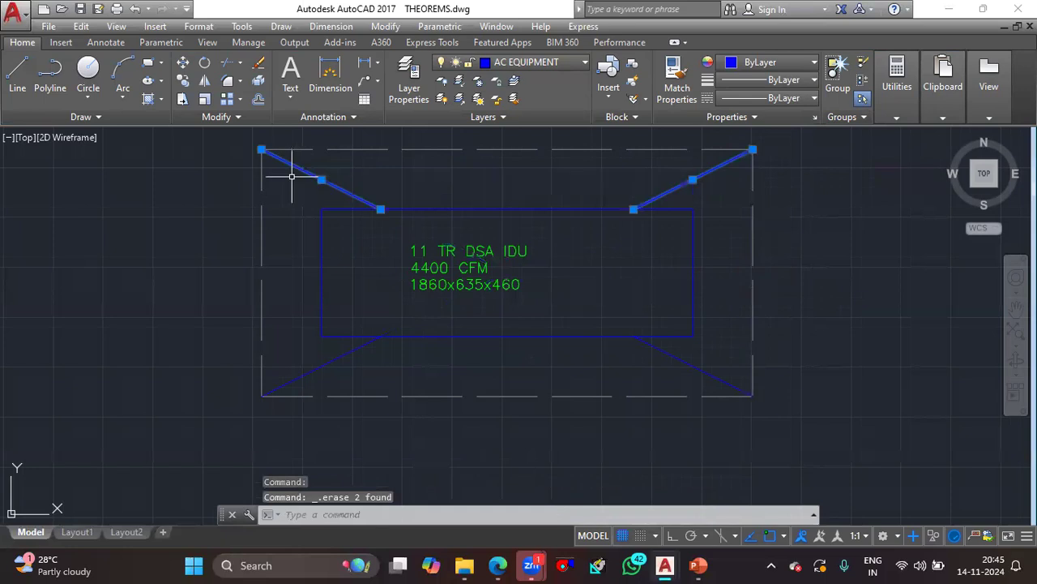
{"action": "left_click", "coordinate": [744, 352]}
{"action": "left_click", "coordinate": [314, 369]}
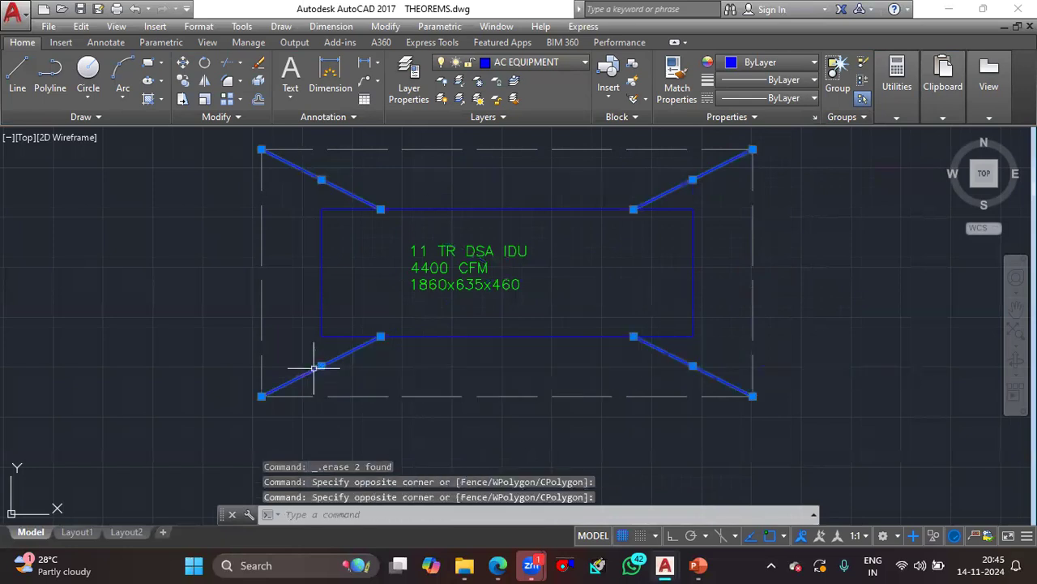
{"action": "left_click", "coordinate": [559, 64]}
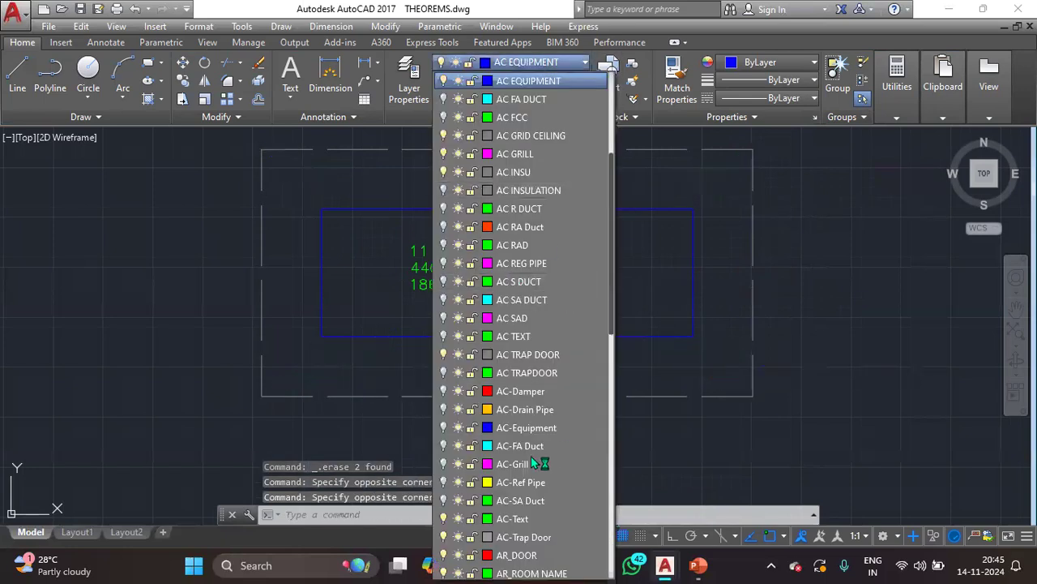
{"action": "left_click", "coordinate": [527, 549]}
{"action": "key", "text": "Escape"}
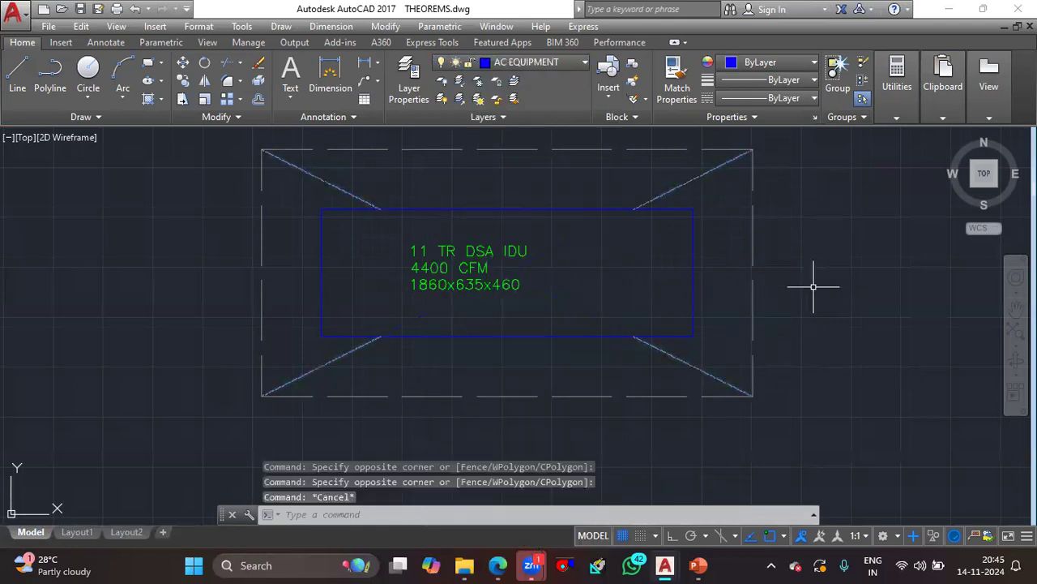
{"action": "scroll", "coordinate": [718, 181], "scroll_direction": "down", "scroll_amount": 2}
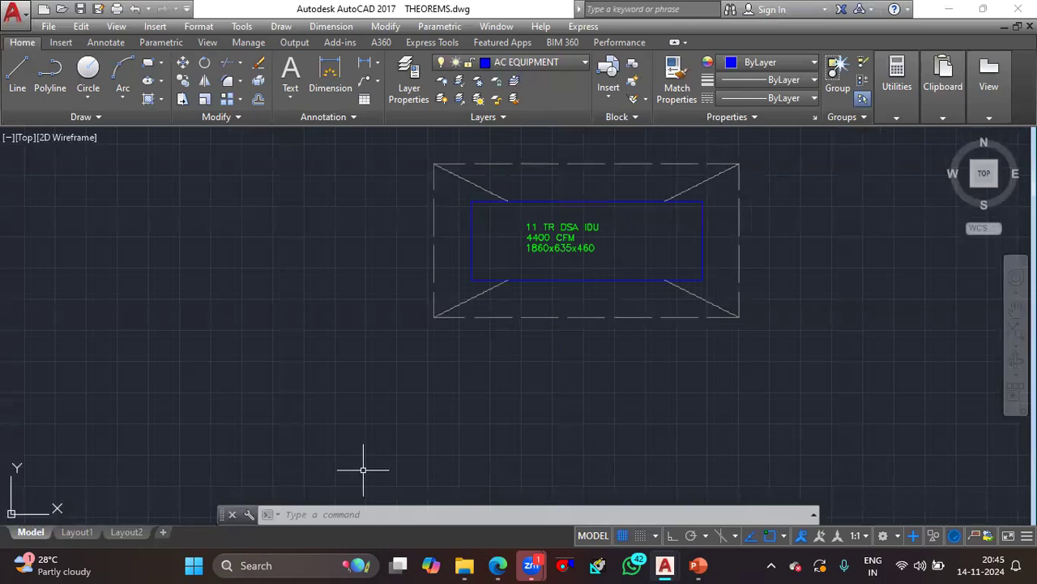
- Draw a cyan vertical line with Ortho on, going up from the midpoint of the unit rectangle's upper edge past the trap door outline
{"action": "type", "text": "l"}
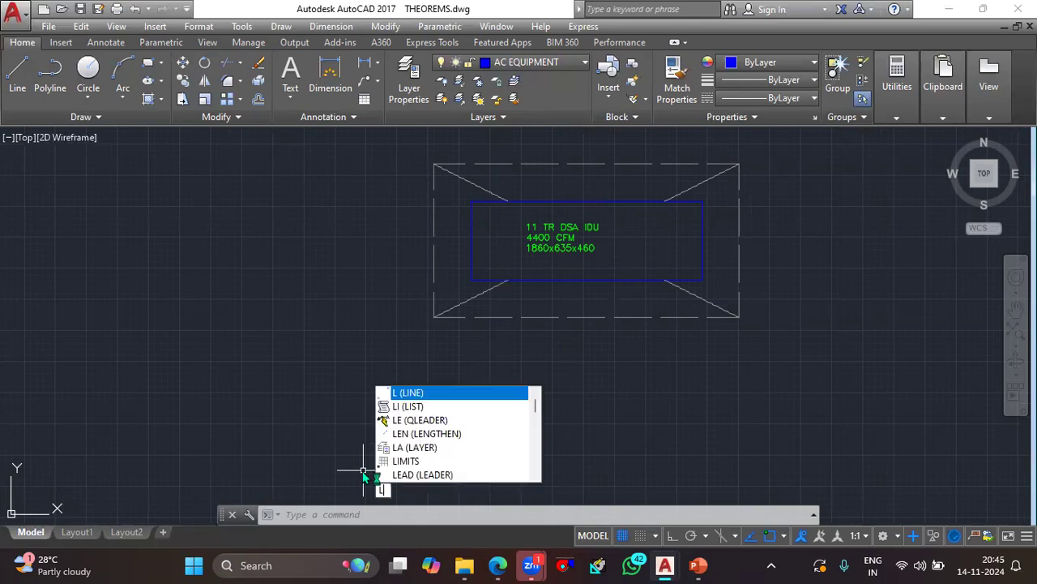
{"action": "key", "text": "Return"}
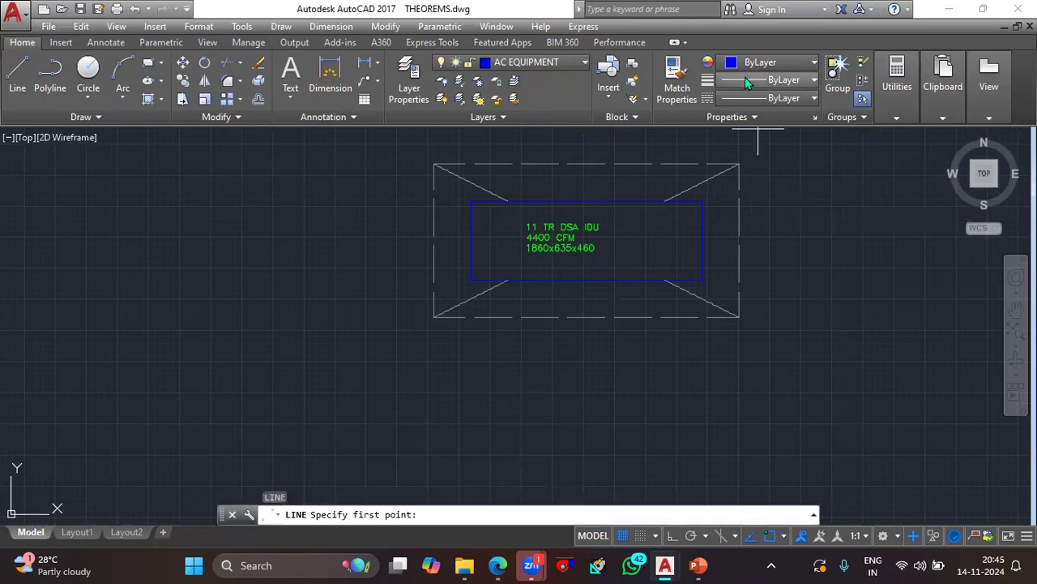
{"action": "left_click", "coordinate": [778, 225]}
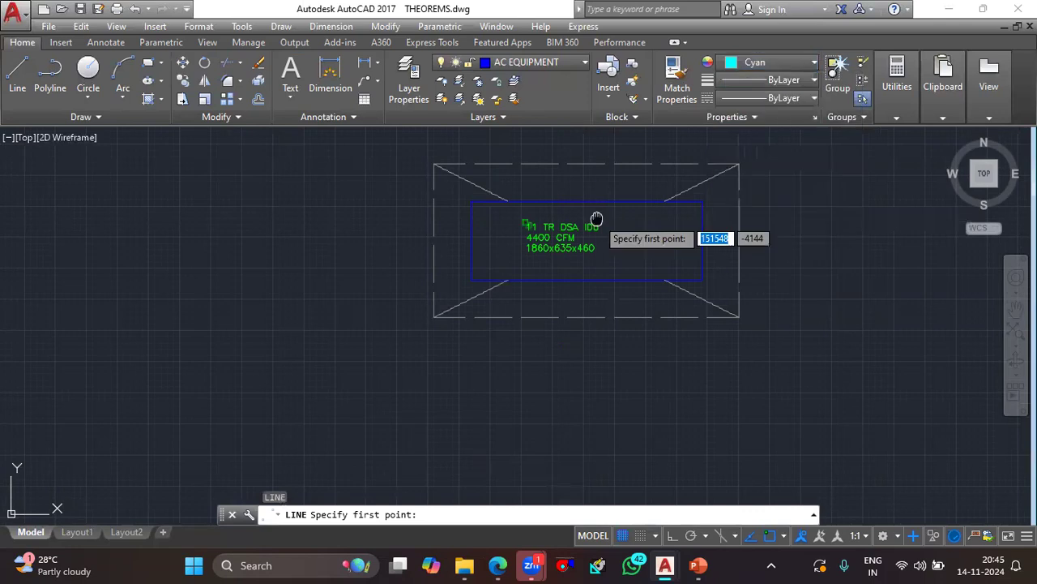
{"action": "scroll", "coordinate": [587, 272], "scroll_direction": "up", "scroll_amount": 4}
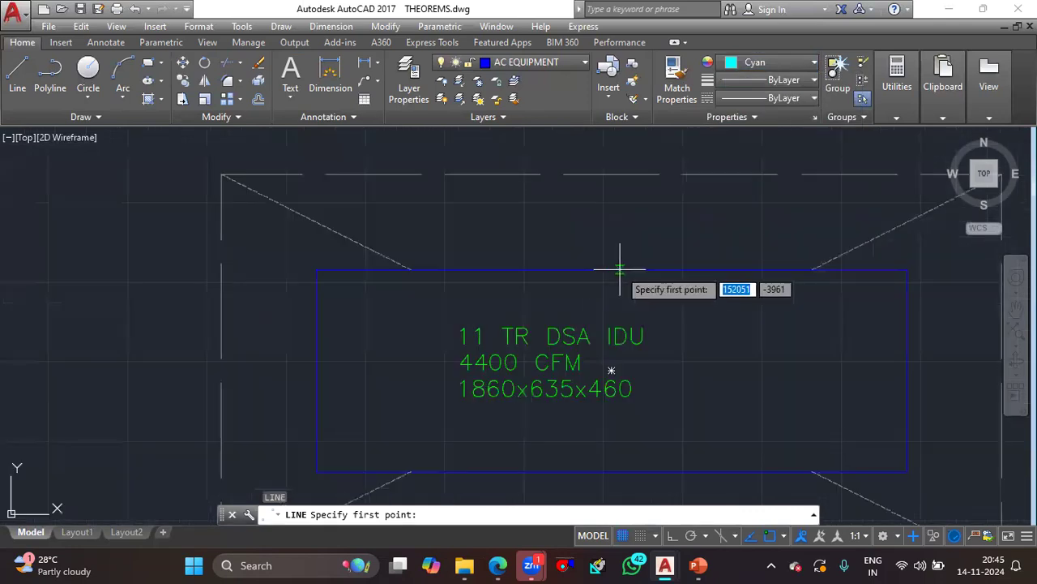
{"action": "left_click", "coordinate": [611, 270]}
{"action": "scroll", "coordinate": [616, 191], "scroll_direction": "up", "scroll_amount": 3}
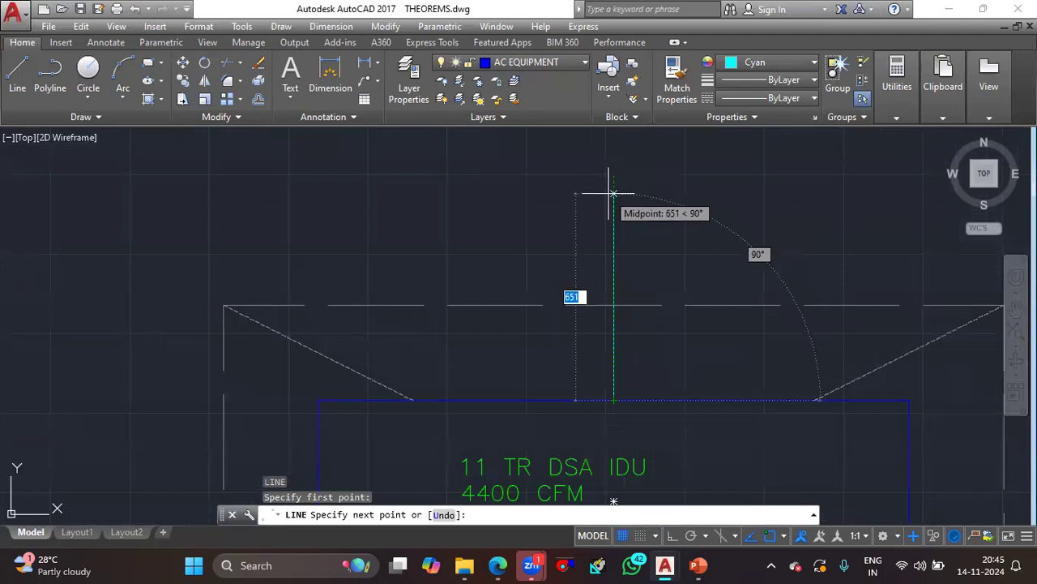
{"action": "left_click", "coordinate": [671, 535]}
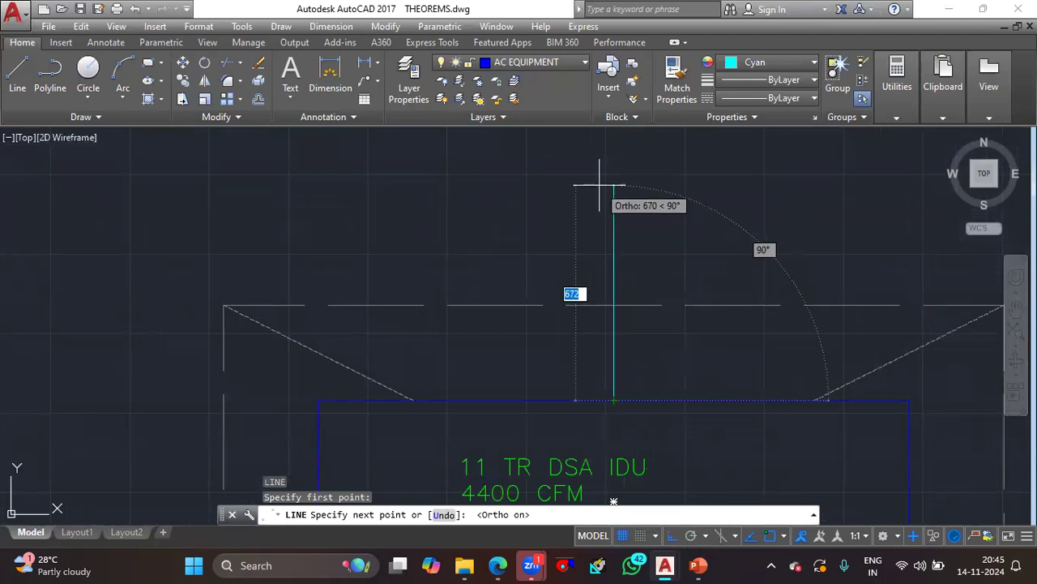
{"action": "key", "text": "Escape"}
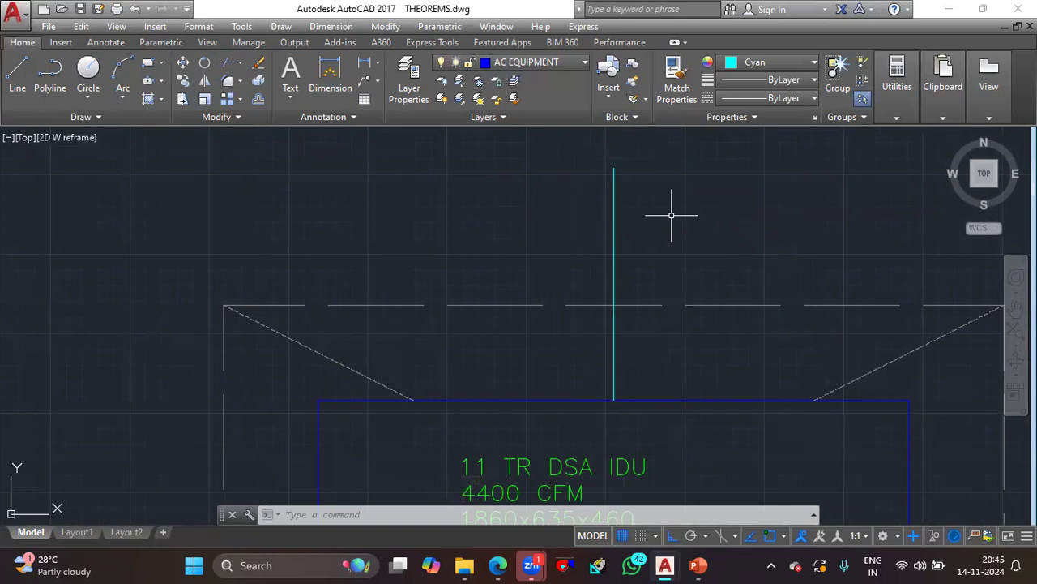
- Calculate half of 1150 with the CAL command
{"action": "type", "text": "L"}
{"action": "key", "text": "Return"}
{"action": "type", "text": "1150/2"}
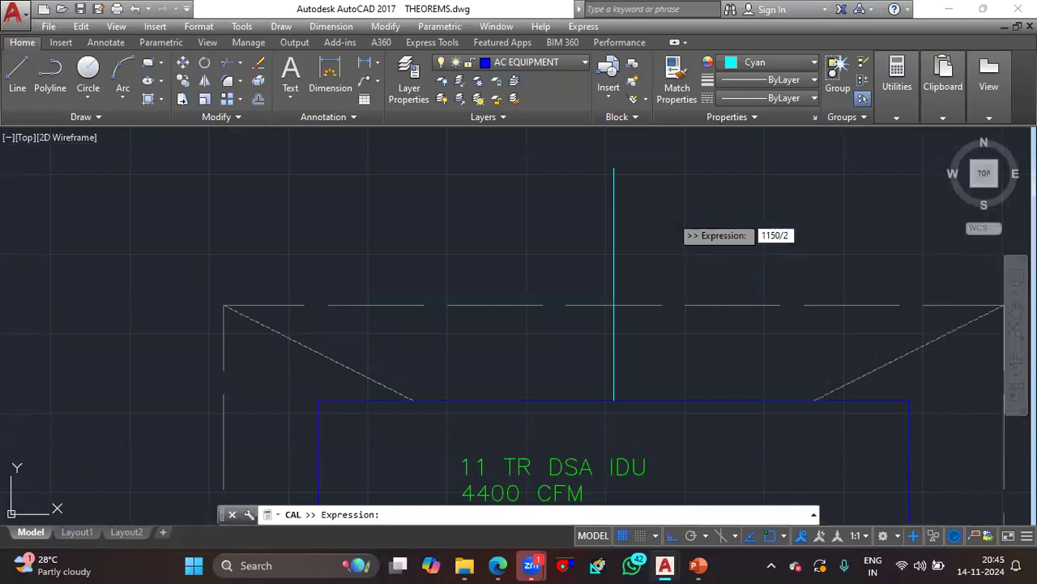
{"action": "key", "text": "Return"}
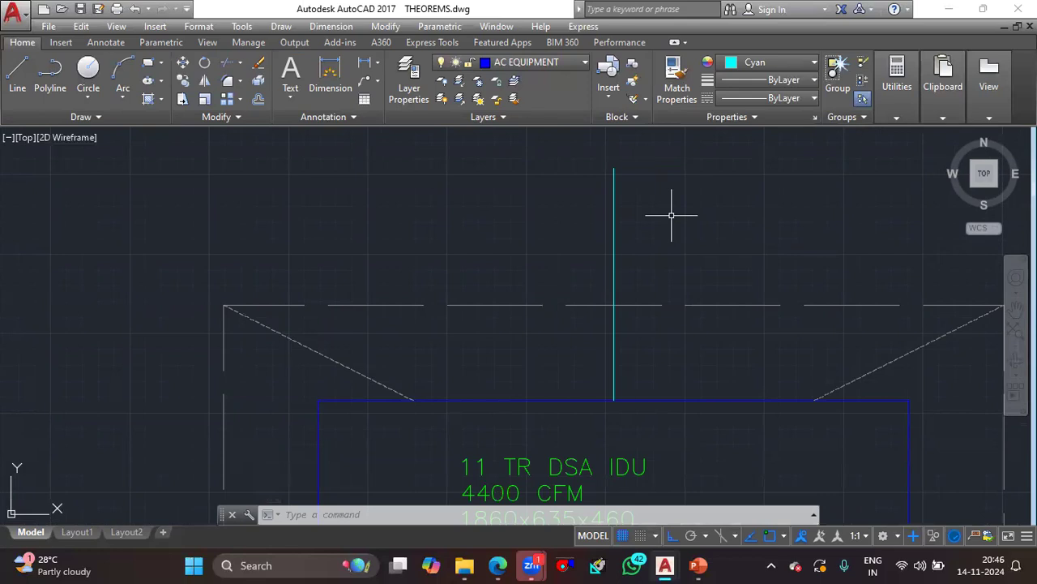
- Offset the cyan centre line by 300 to both sides
{"action": "left_click", "coordinate": [659, 218]}
{"action": "left_click", "coordinate": [606, 225]}
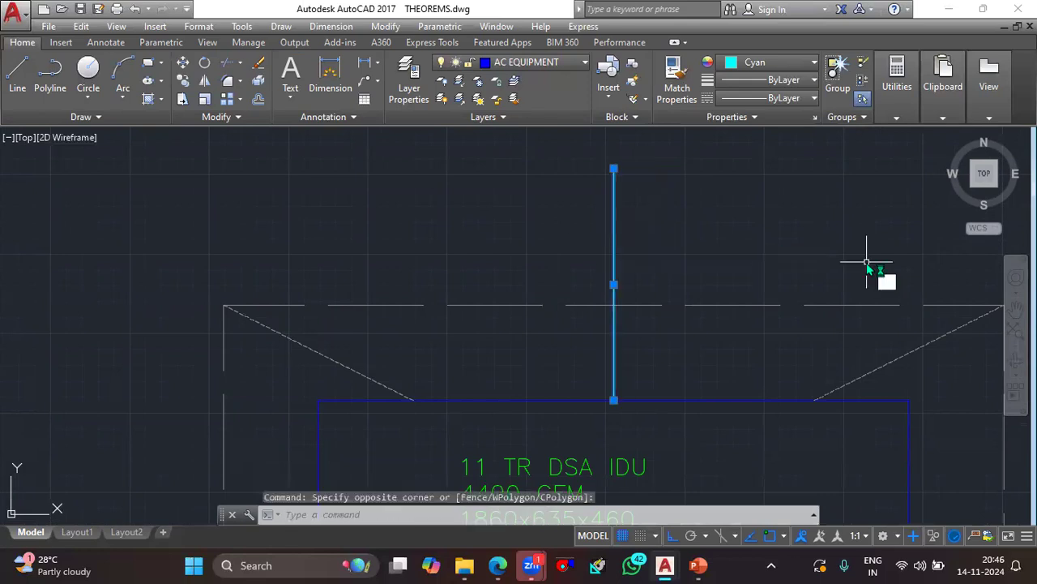
{"action": "type", "text": "o"}
{"action": "key", "text": "Return"}
{"action": "key", "text": "Return"}
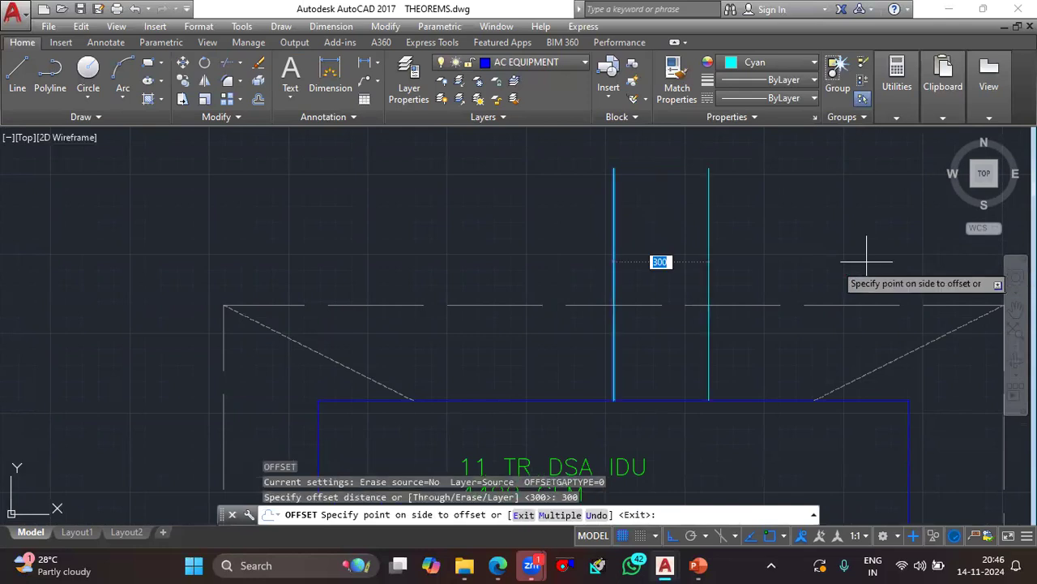
{"action": "left_click", "coordinate": [753, 235]}
{"action": "left_click", "coordinate": [614, 241]}
{"action": "left_click", "coordinate": [534, 241]}
{"action": "key", "text": "Escape"}
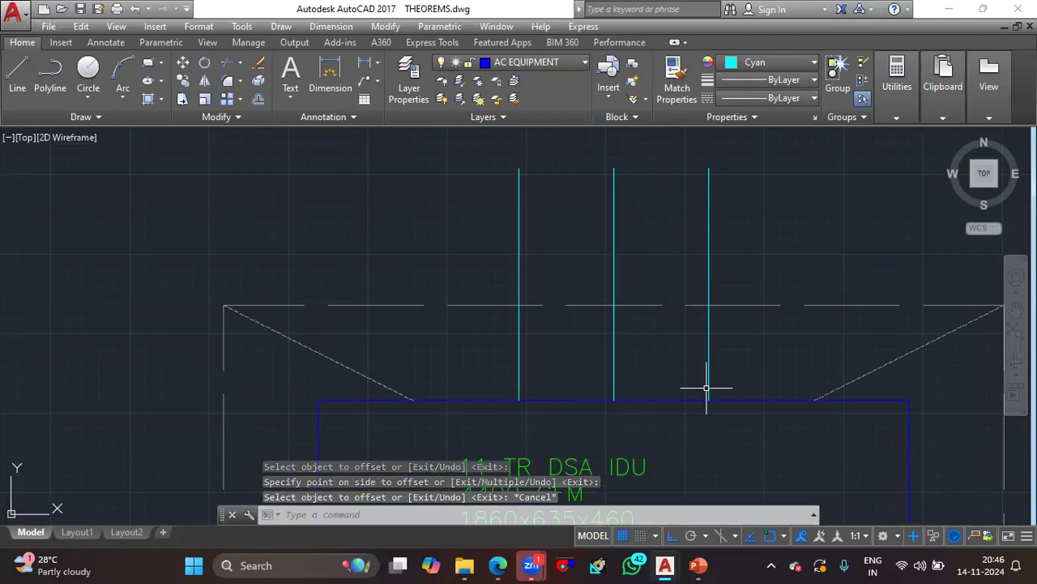
- Offset each of the two outer cyan lines outward by 575
{"action": "left_click", "coordinate": [522, 346]}
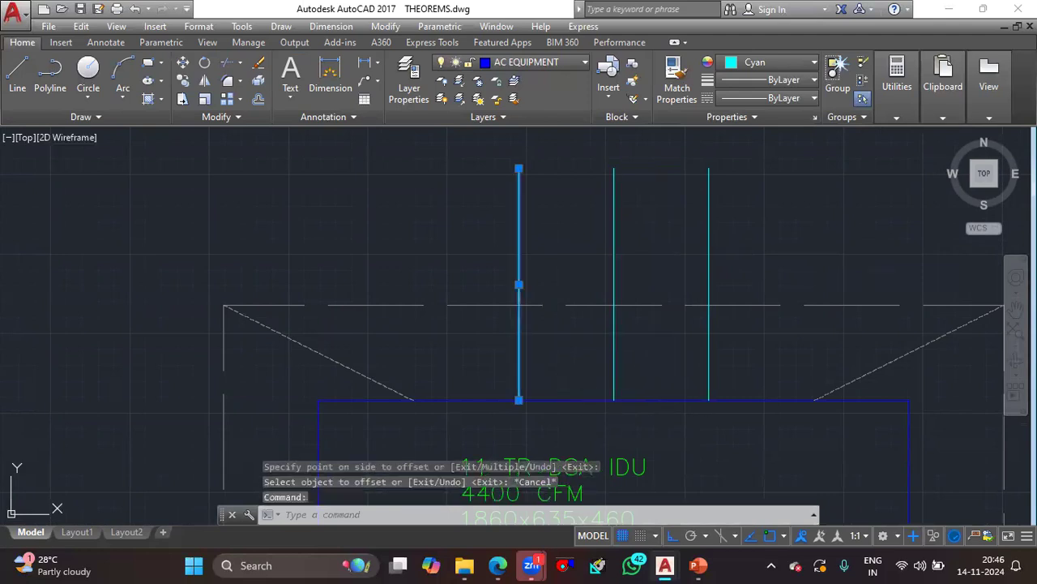
{"action": "type", "text": "o"}
{"action": "key", "text": "space"}
{"action": "type", "text": "5"}
{"action": "key", "text": "Return"}
{"action": "left_click", "coordinate": [519, 340]}
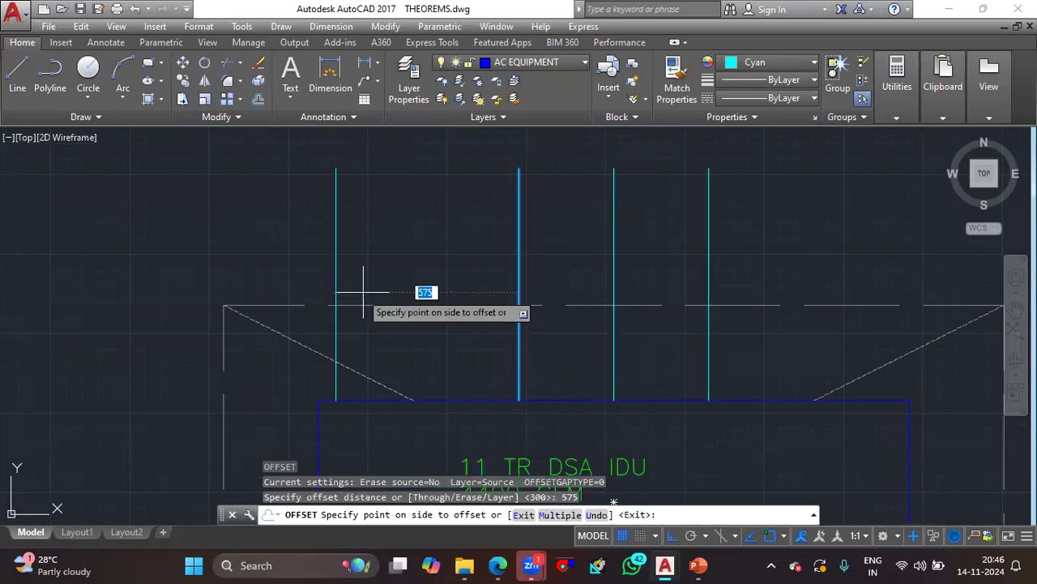
{"action": "left_click", "coordinate": [421, 292]}
{"action": "left_click", "coordinate": [709, 271]}
{"action": "left_click", "coordinate": [799, 255]}
{"action": "key", "text": "Escape"}
- Erase the cyan centre line at the midpoint of the unit's upper edge
{"action": "left_click", "coordinate": [638, 240]}
{"action": "left_click", "coordinate": [589, 244]}
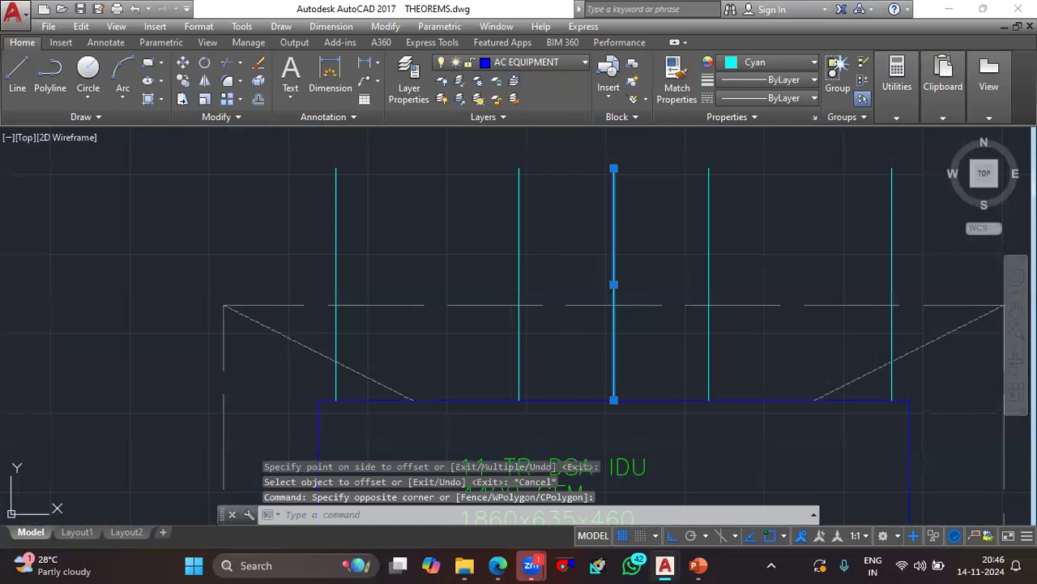
{"action": "key", "text": "Delete"}
{"action": "scroll", "coordinate": [621, 352], "scroll_direction": "down", "scroll_amount": 2}
{"action": "left_click", "coordinate": [814, 275]}
{"action": "left_click", "coordinate": [417, 226]}
{"action": "key", "text": "Escape"}
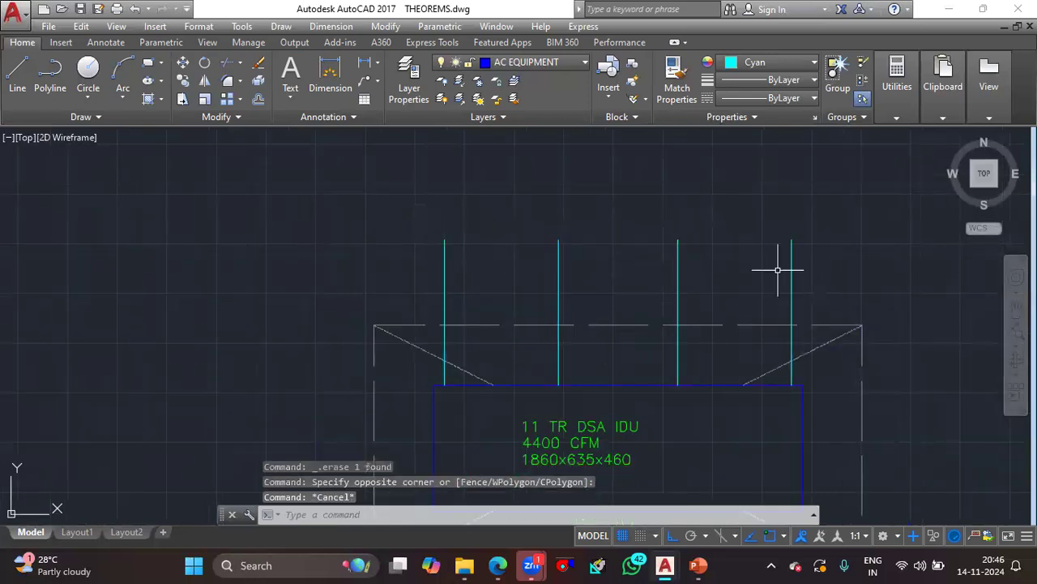
{"action": "left_click", "coordinate": [903, 280]}
{"action": "key", "text": "Escape"}
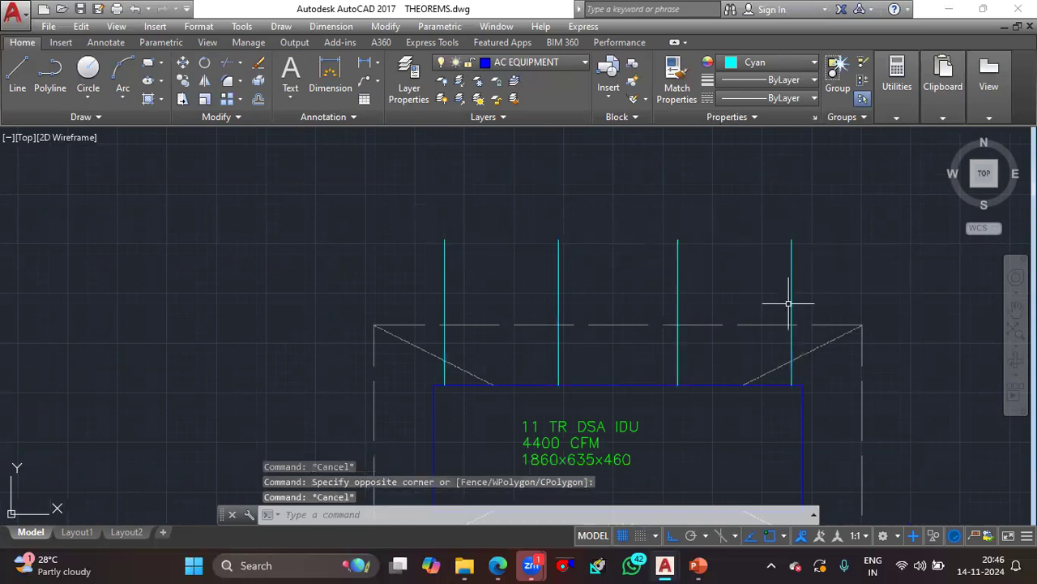
- Move the left pair of cyan lines 150 to the right, towards the unit's centre
{"action": "scroll", "coordinate": [479, 375], "scroll_direction": "up", "scroll_amount": 2}
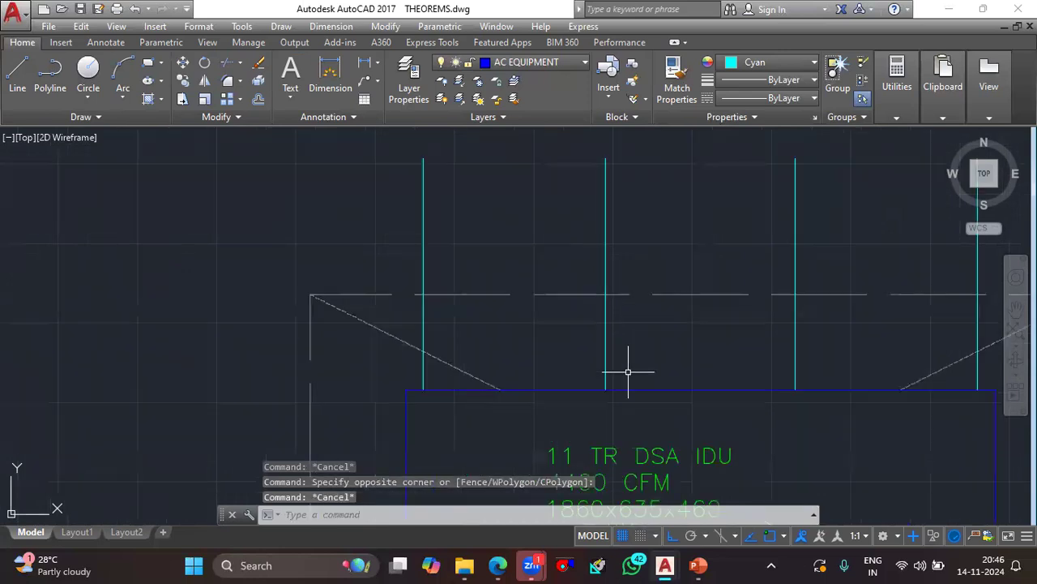
{"action": "scroll", "coordinate": [513, 359], "scroll_direction": "down", "scroll_amount": 2}
{"action": "scroll", "coordinate": [592, 364], "scroll_direction": "up", "scroll_amount": 2}
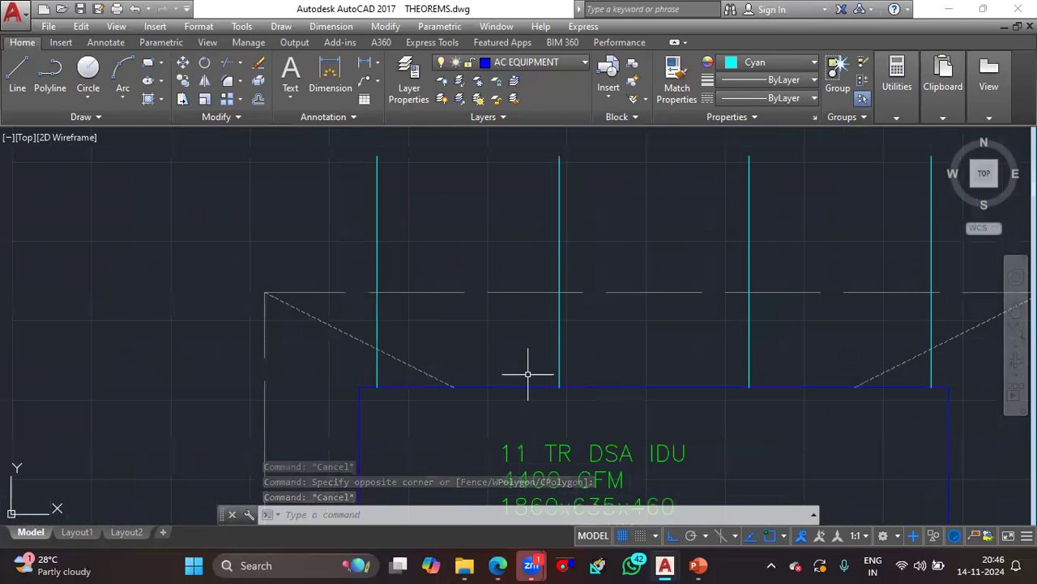
{"action": "left_click", "coordinate": [593, 344]}
{"action": "left_click", "coordinate": [377, 307]}
{"action": "type", "text": "m"}
{"action": "key", "text": "Return"}
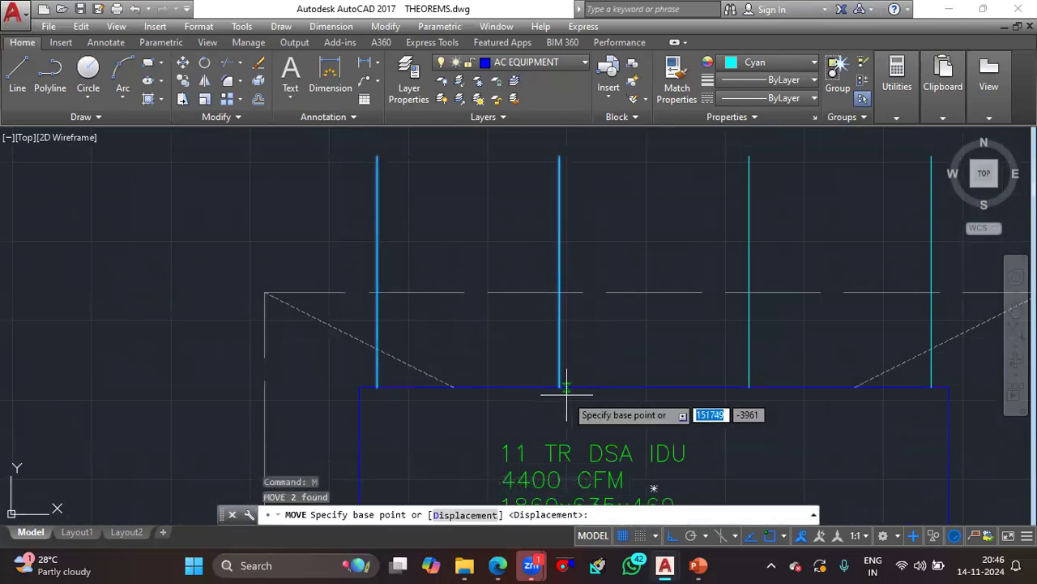
{"action": "left_click", "coordinate": [560, 387]}
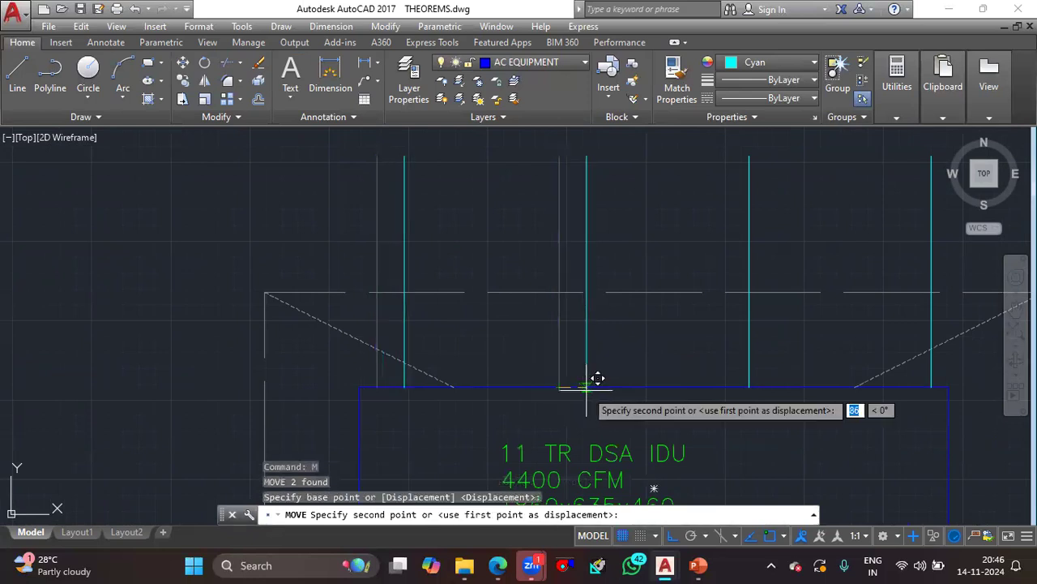
{"action": "type", "text": "15"}
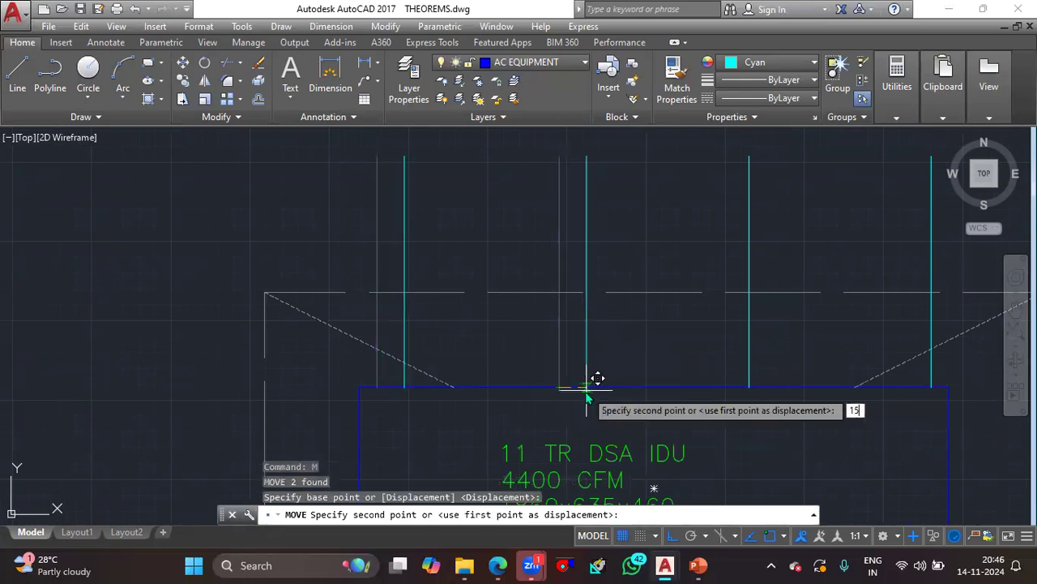
{"action": "key", "text": "Return"}
- Move the right pair of cyan lines 150 to the left, towards the unit's centre
{"action": "middle_click_drag", "start_coordinate": [742, 341], "coordinate": [707, 350]}
{"action": "left_click", "coordinate": [904, 218]}
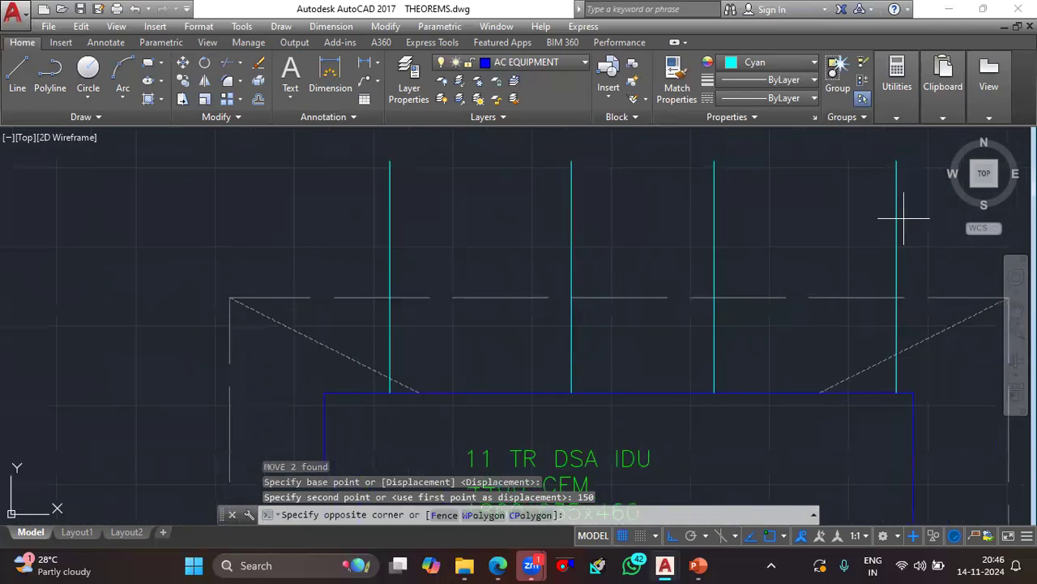
{"action": "left_click", "coordinate": [689, 231]}
{"action": "type", "text": "m"}
{"action": "key", "text": "Return"}
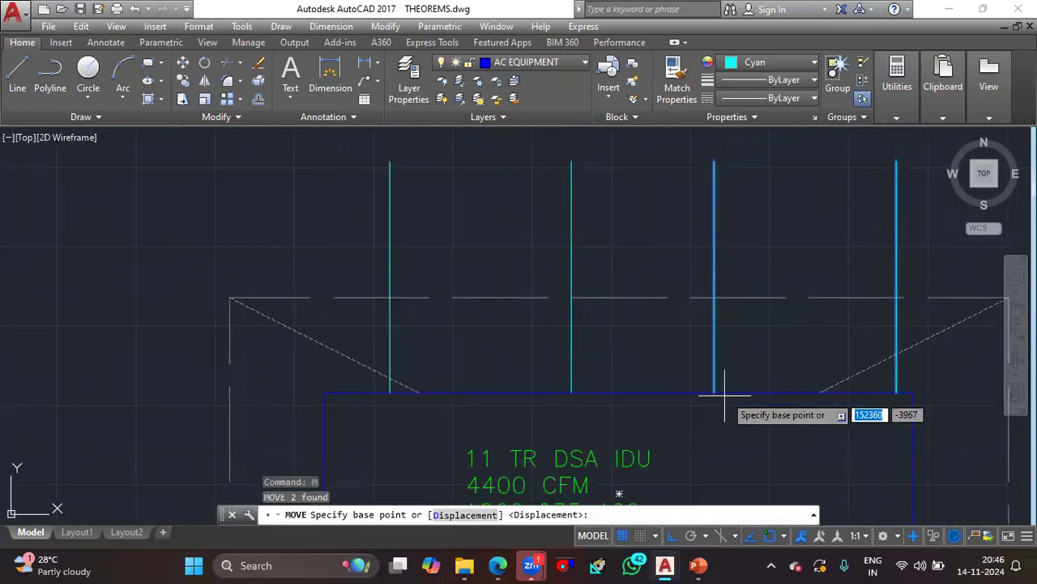
{"action": "left_click", "coordinate": [714, 394]}
{"action": "type", "text": "150"}
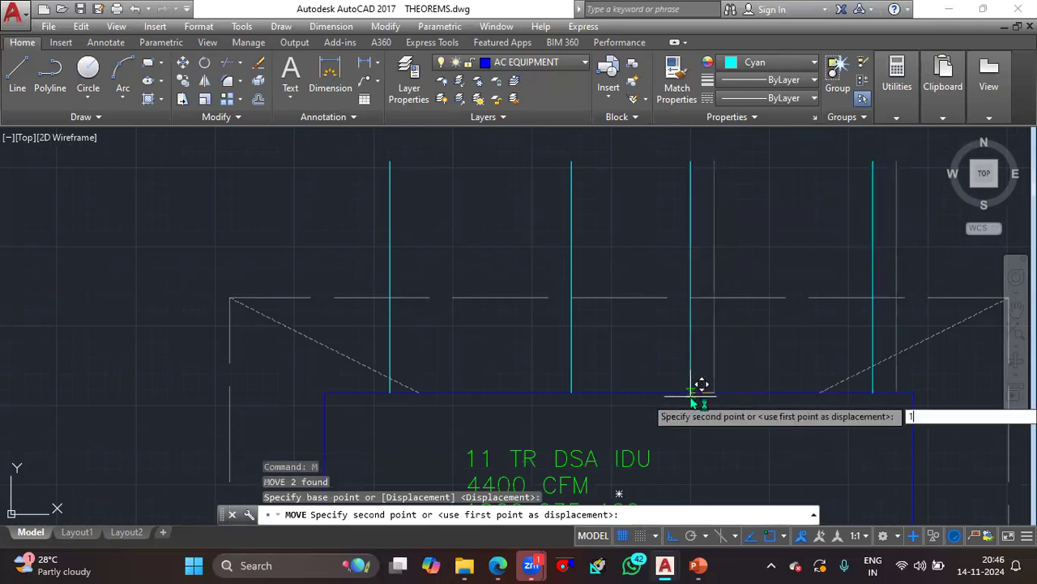
{"action": "key", "text": "Return"}
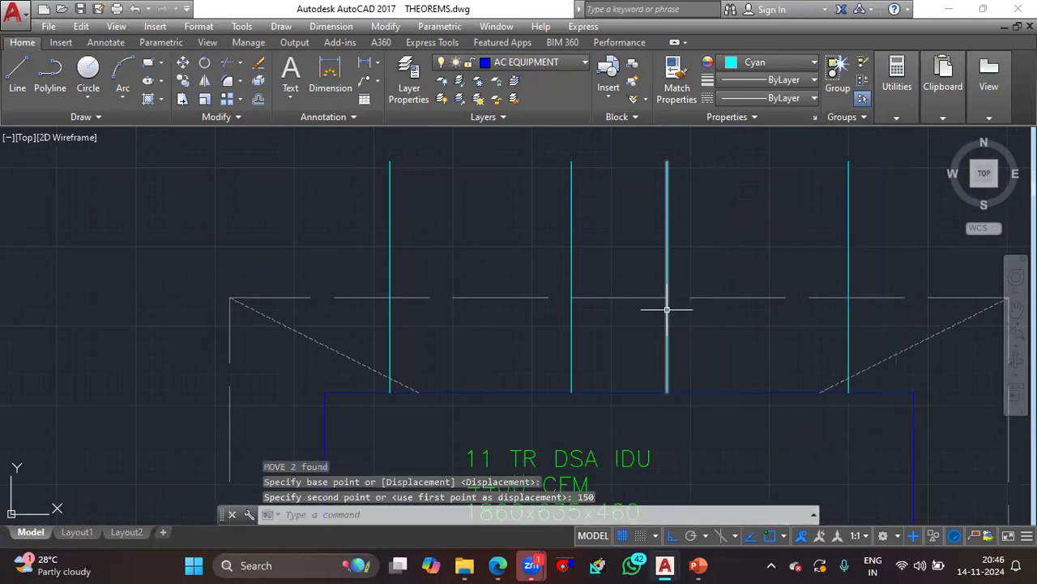
- Draw a horizontal line along the unit's upper edge joining the lower ends of the left pair of cyan lines
{"action": "key", "text": "Escape"}
{"action": "key", "text": "l"}
{"action": "key", "text": "Return"}
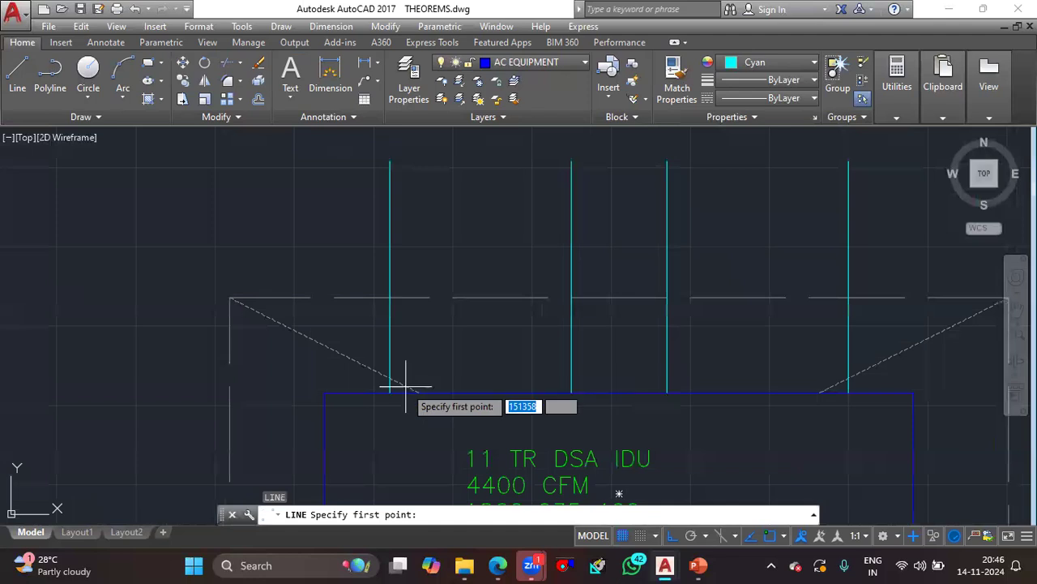
{"action": "left_click", "coordinate": [389, 394]}
{"action": "left_click", "coordinate": [570, 393]}
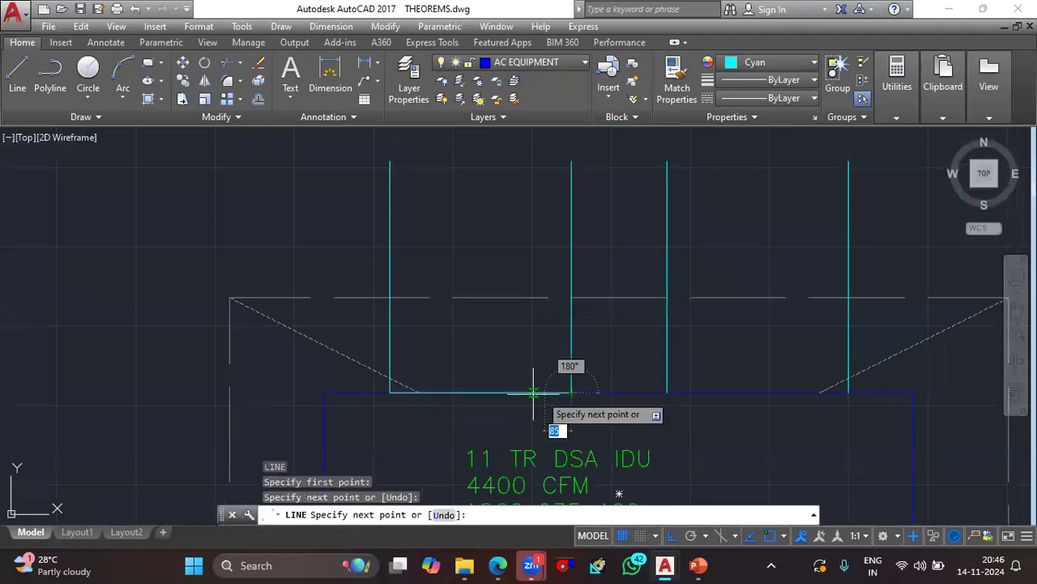
{"action": "key", "text": "Escape"}
- Offset the left outlet's base line upward at a distance of 25 to make six evenly spaced parallel lines
{"action": "scroll", "coordinate": [508, 393], "scroll_direction": "up", "scroll_amount": 2}
{"action": "left_click", "coordinate": [508, 393]}
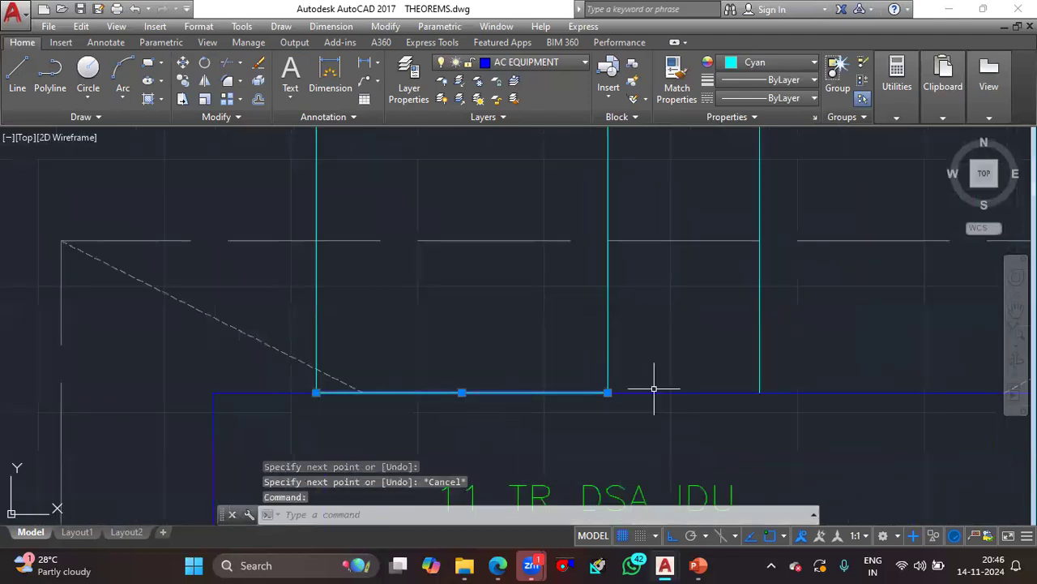
{"action": "key", "text": "o"}
{"action": "key", "text": "Return"}
{"action": "type", "text": "25"}
{"action": "key", "text": "Return"}
{"action": "left_click", "coordinate": [653, 390]}
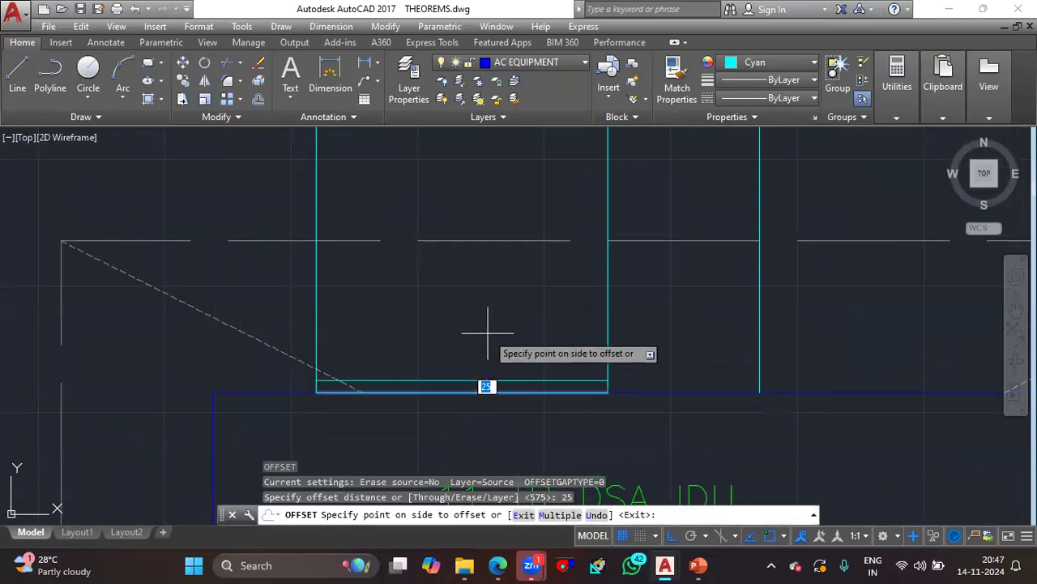
{"action": "type", "text": "M"}
{"action": "key", "text": "Return"}
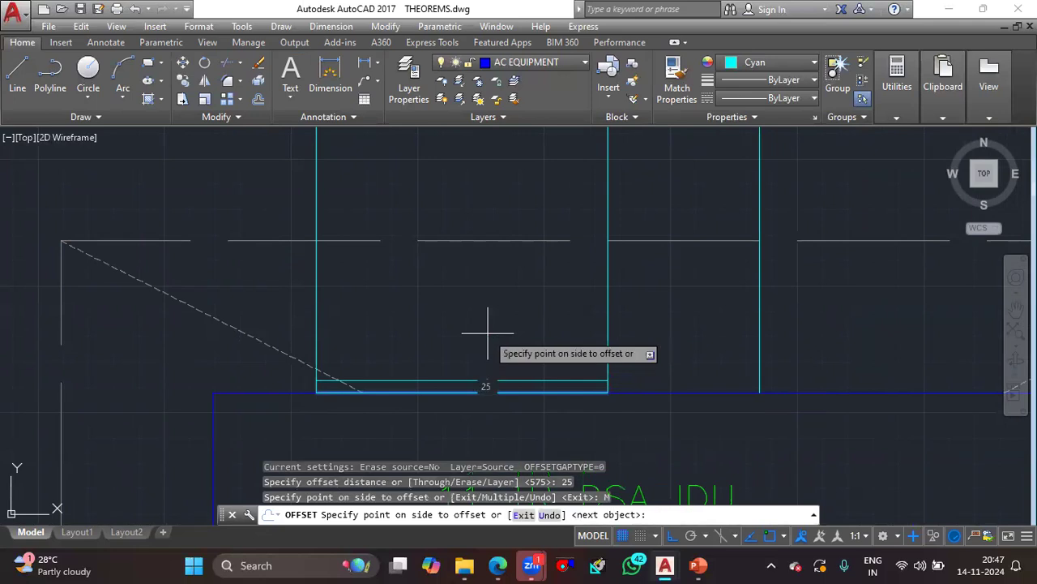
{"action": "left_click", "coordinate": [487, 332]}
{"action": "left_click", "coordinate": [490, 321]}
{"action": "left_click", "coordinate": [492, 304]}
{"action": "left_click", "coordinate": [495, 287]}
{"action": "left_click", "coordinate": [497, 283]}
{"action": "left_click", "coordinate": [498, 278]}
{"action": "key", "text": "Escape"}
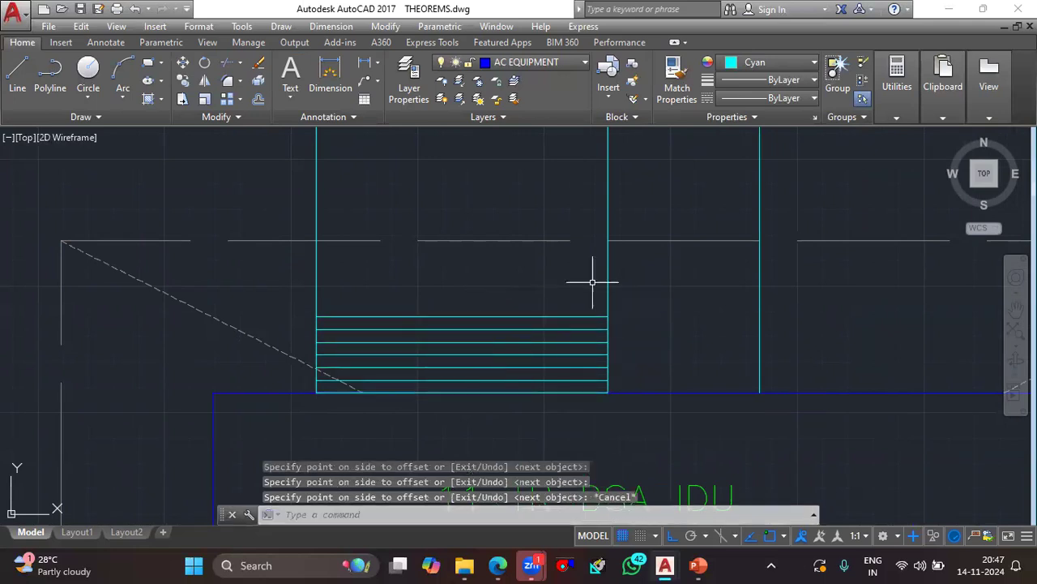
- Offset the left outlet's right-hand vertical line 25 outward and erase the original line
{"action": "key", "text": "Return"}
{"action": "key", "text": "Return"}
{"action": "left_click", "coordinate": [613, 284]}
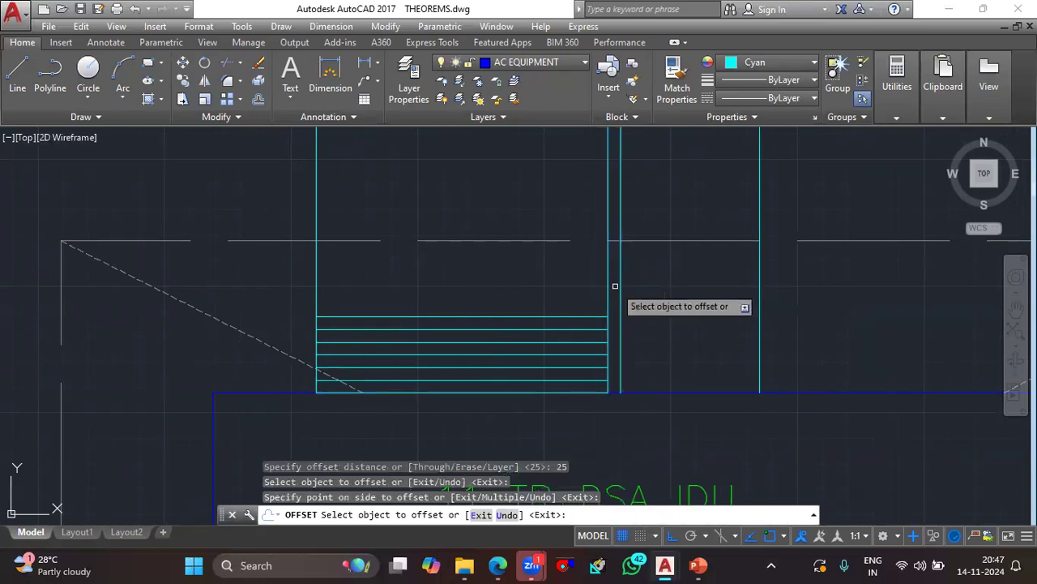
{"action": "key", "text": "Return"}
{"action": "left_click", "coordinate": [607, 287]}
{"action": "key", "text": "Delete"}
{"action": "left_click", "coordinate": [603, 316]}
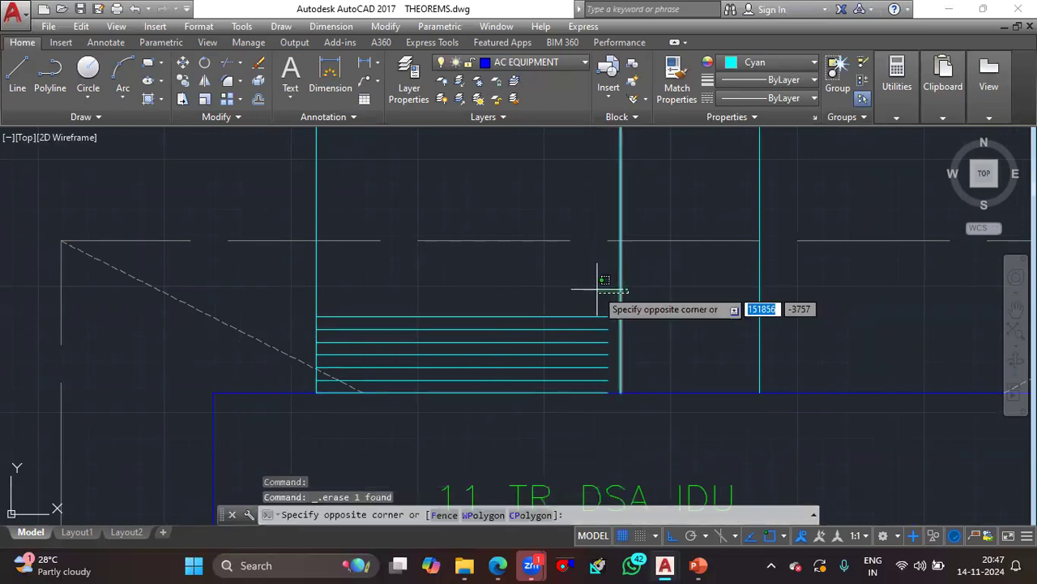
{"action": "left_click", "coordinate": [597, 289]}
{"action": "key", "text": "Escape"}
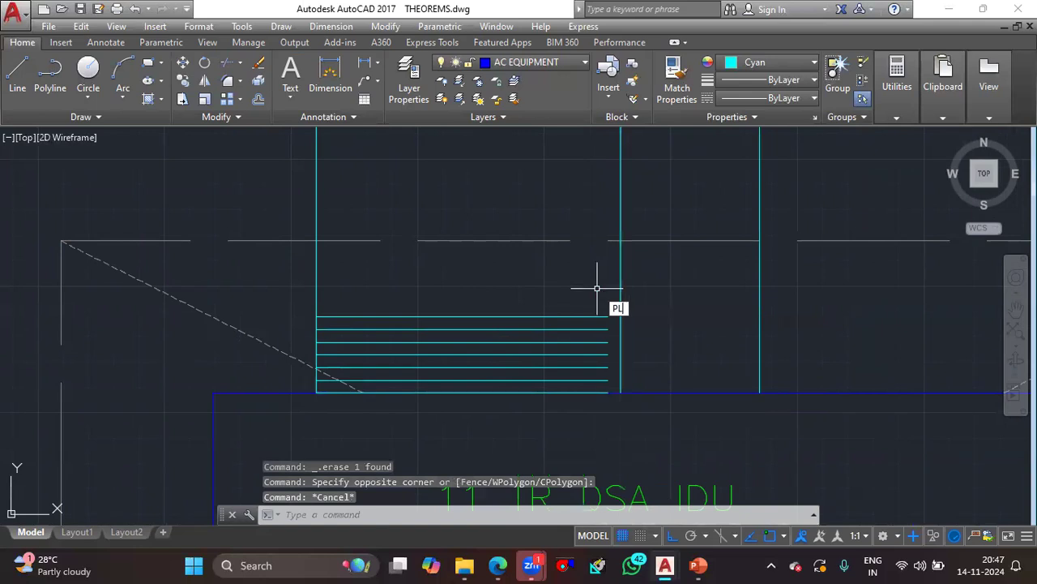
{"action": "type", "text": "PL"}
{"action": "key", "text": "Return"}
{"action": "scroll", "coordinate": [607, 324], "scroll_direction": "up", "scroll_amount": 3}
{"action": "key", "text": "Escape"}
- Extend every second horizontal line of the left outlet to the offset vertical line on its right side
{"action": "left_click", "coordinate": [613, 239]}
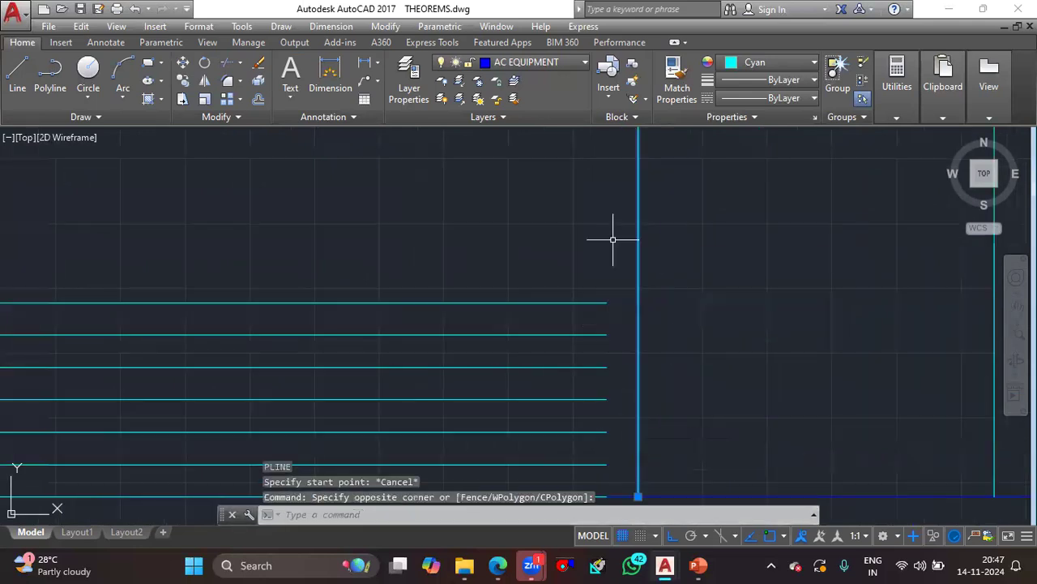
{"action": "type", "text": "EX"}
{"action": "key", "text": "Return"}
{"action": "middle_click_drag", "start_coordinate": [618, 354], "coordinate": [621, 310]}
{"action": "left_click", "coordinate": [584, 344]}
{"action": "left_click", "coordinate": [586, 279]}
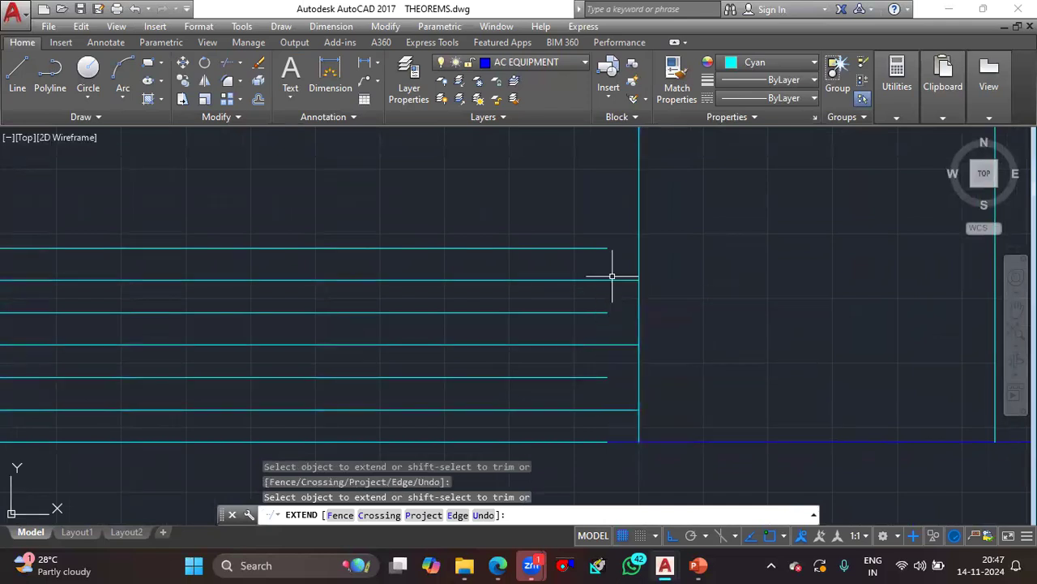
{"action": "key", "text": "Escape"}
- Draw a zero-width zigzag polyline along the right ends of the left outlet's horizontal lines, from the uppermost line down to the base
{"action": "type", "text": "PL"}
{"action": "key", "text": "Return"}
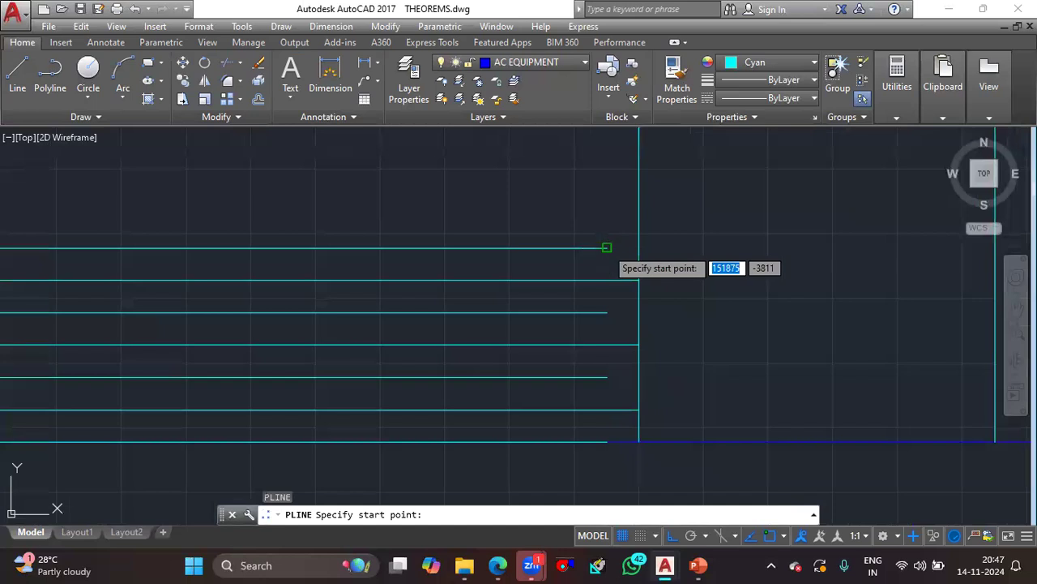
{"action": "left_click", "coordinate": [607, 247]}
{"action": "type", "text": "W"}
{"action": "key", "text": "Return"}
{"action": "type", "text": "0"}
{"action": "key", "text": "Return"}
{"action": "type", "text": "0"}
{"action": "key", "text": "Return"}
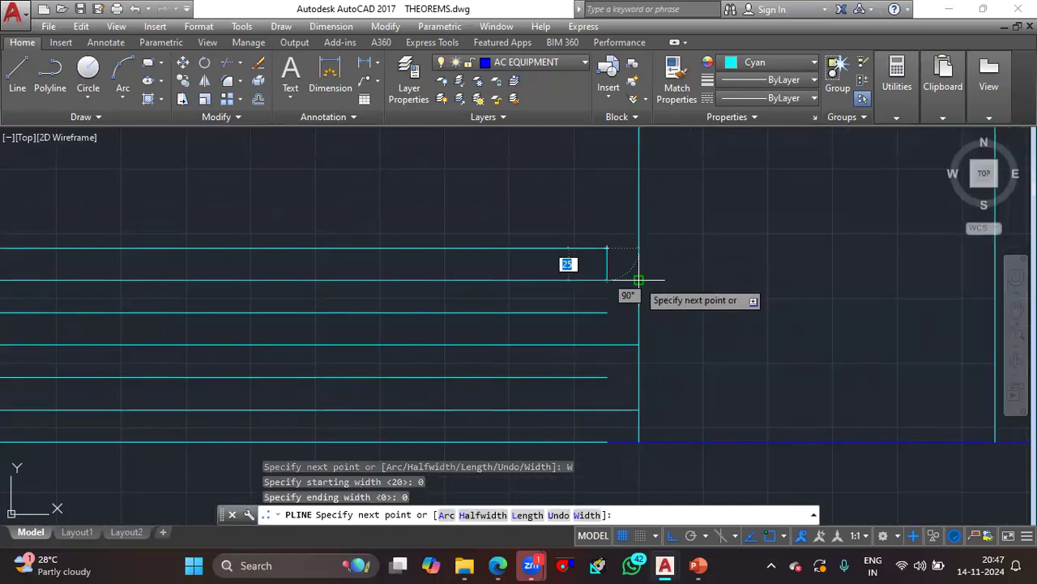
{"action": "left_click", "coordinate": [639, 279]}
{"action": "left_click", "coordinate": [607, 312]}
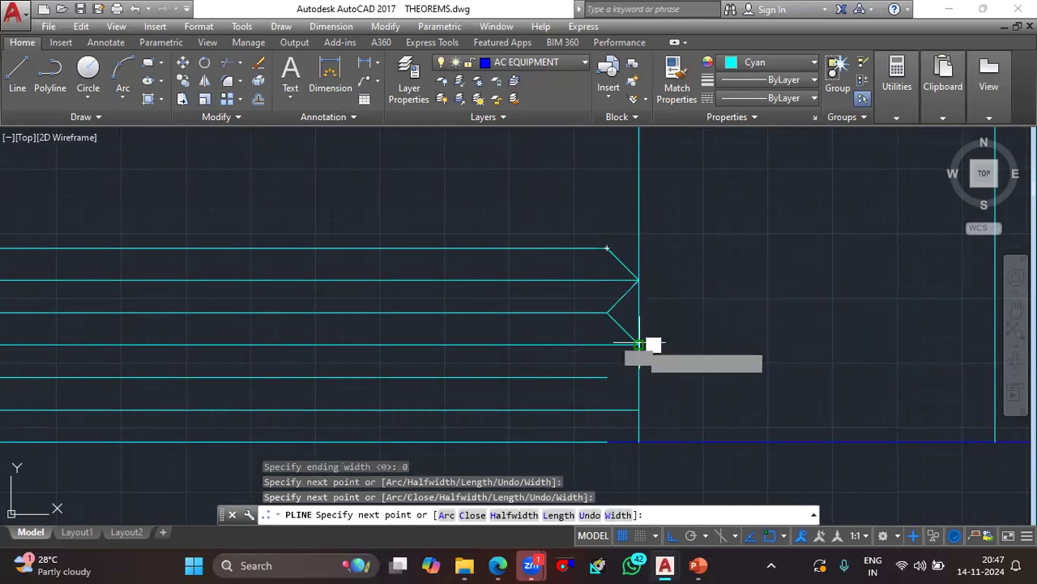
{"action": "left_click", "coordinate": [639, 344]}
{"action": "left_click", "coordinate": [607, 377]}
{"action": "left_click", "coordinate": [639, 409]}
{"action": "key", "text": "Escape"}
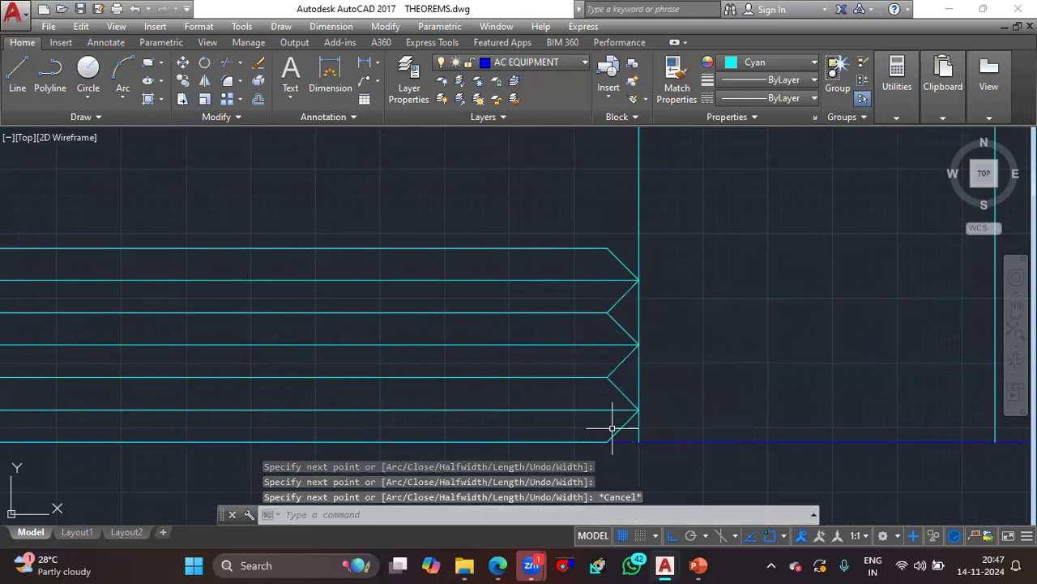
- Mirror the zigzag polyline to the outlet's left side about a vertical axis through the base line's midpoint, keeping the original
{"action": "left_click", "coordinate": [626, 329]}
{"action": "key", "text": "Return"}
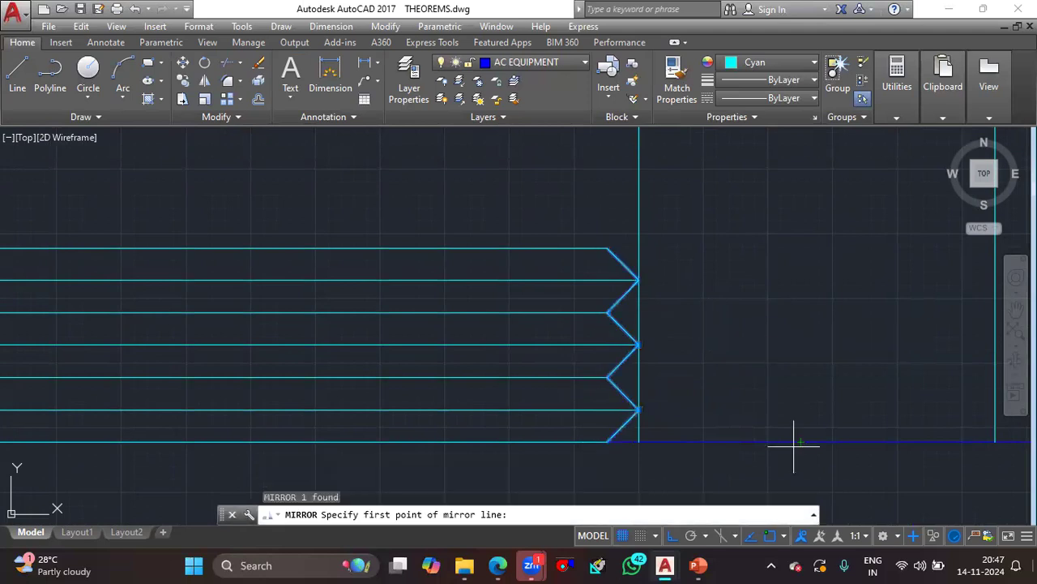
{"action": "scroll", "coordinate": [518, 349], "scroll_direction": "down", "scroll_amount": 4}
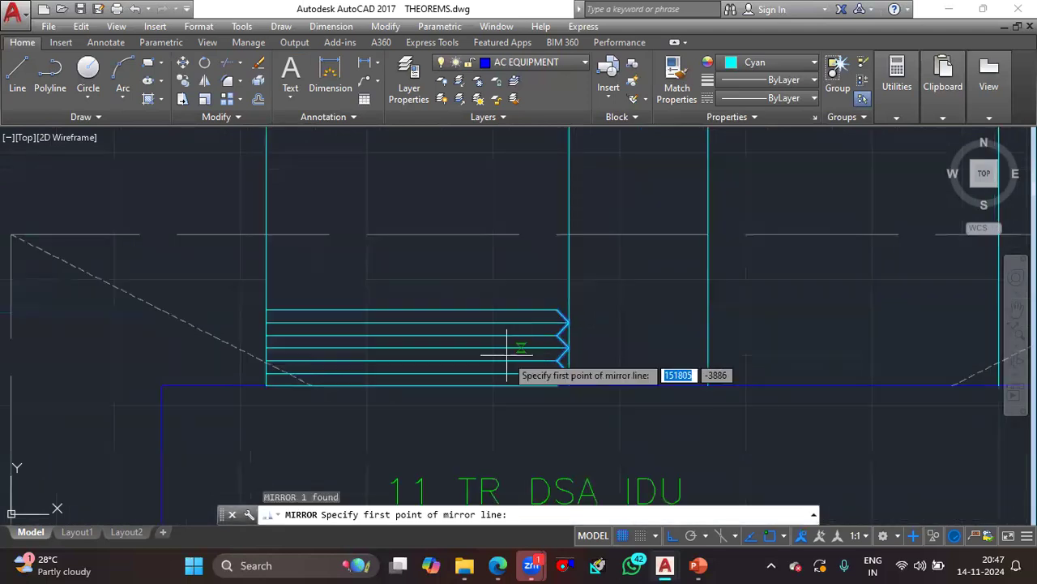
{"action": "left_click", "coordinate": [411, 386]}
{"action": "left_click", "coordinate": [401, 446]}
{"action": "type", "text": "n"}
{"action": "key", "text": "Return"}
- Erase the two vertical cyan lines of the left outlet
{"action": "left_click", "coordinate": [311, 284]}
{"action": "left_click", "coordinate": [242, 261]}
{"action": "left_click", "coordinate": [607, 278]}
{"action": "left_click", "coordinate": [463, 254]}
{"action": "key", "text": "Delete"}
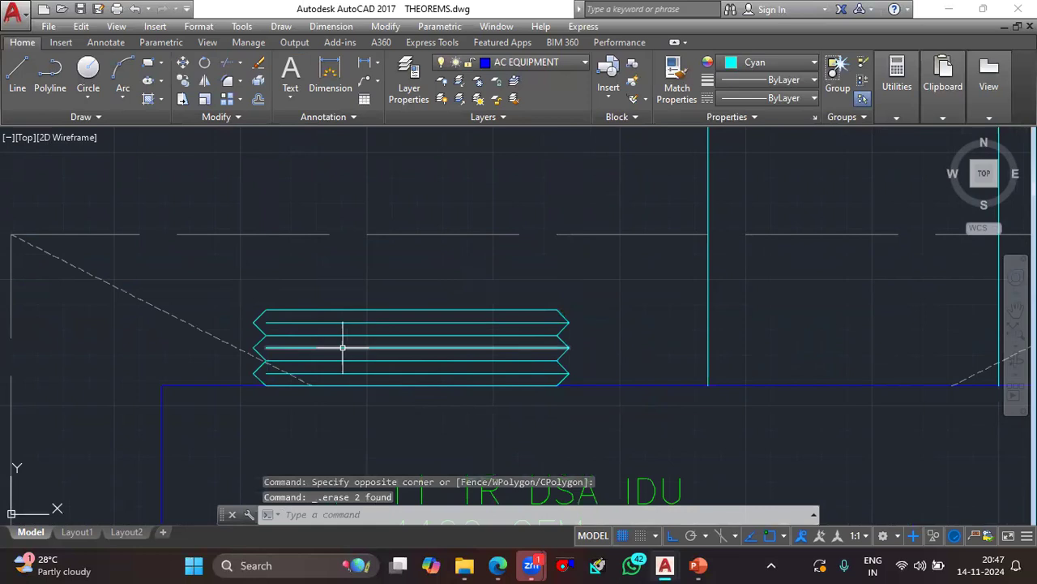
- Extend the three intermediate horizontal lines of the left outlet to the tips of its left zigzag
{"action": "left_click", "coordinate": [260, 311]}
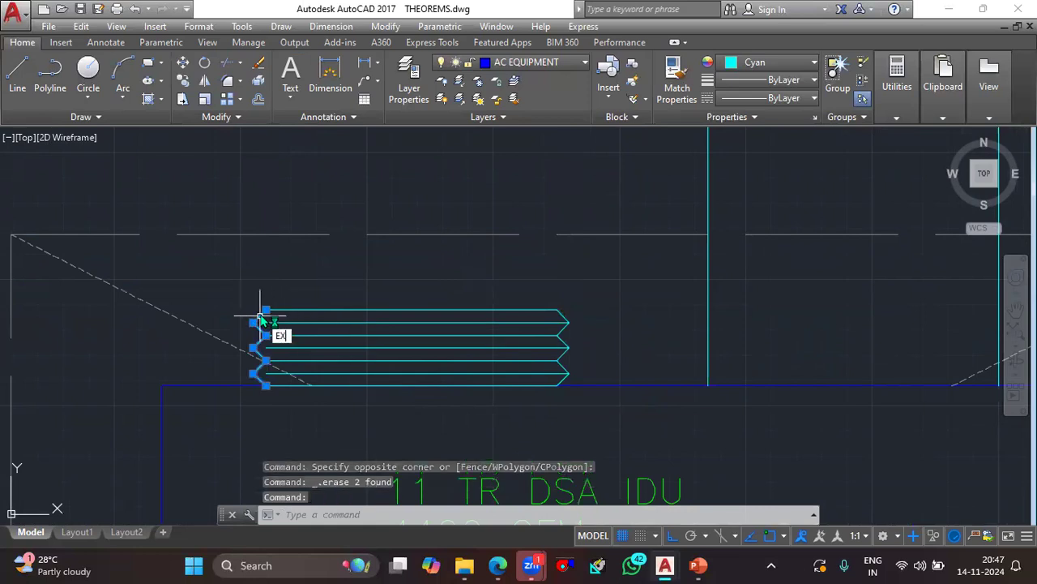
{"action": "type", "text": "ex"}
{"action": "key", "text": "Return"}
{"action": "scroll", "coordinate": [306, 331], "scroll_direction": "up", "scroll_amount": 2}
{"action": "left_click", "coordinate": [285, 318]}
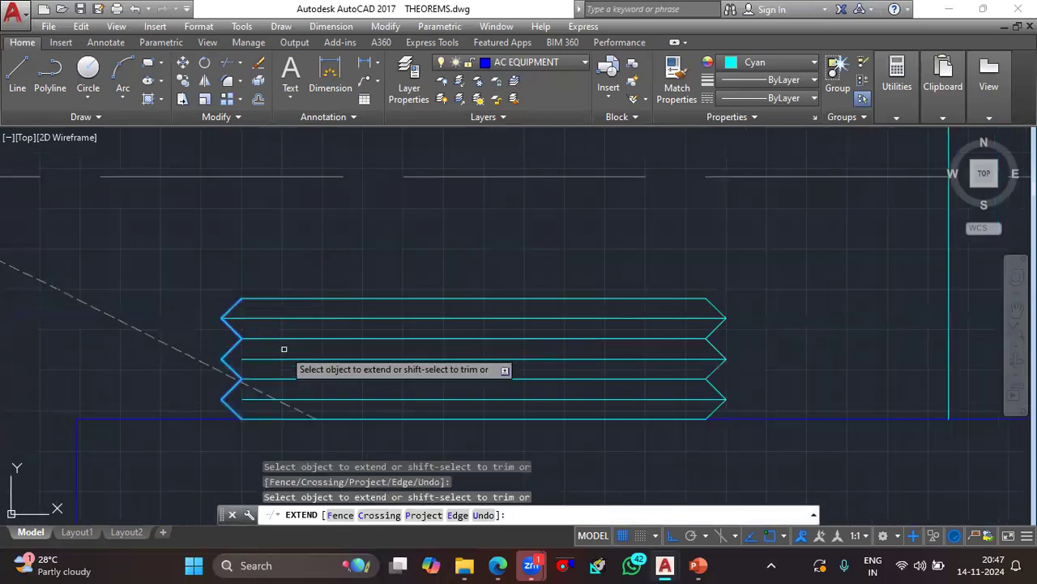
{"action": "left_click", "coordinate": [284, 363]}
{"action": "left_click", "coordinate": [270, 357]}
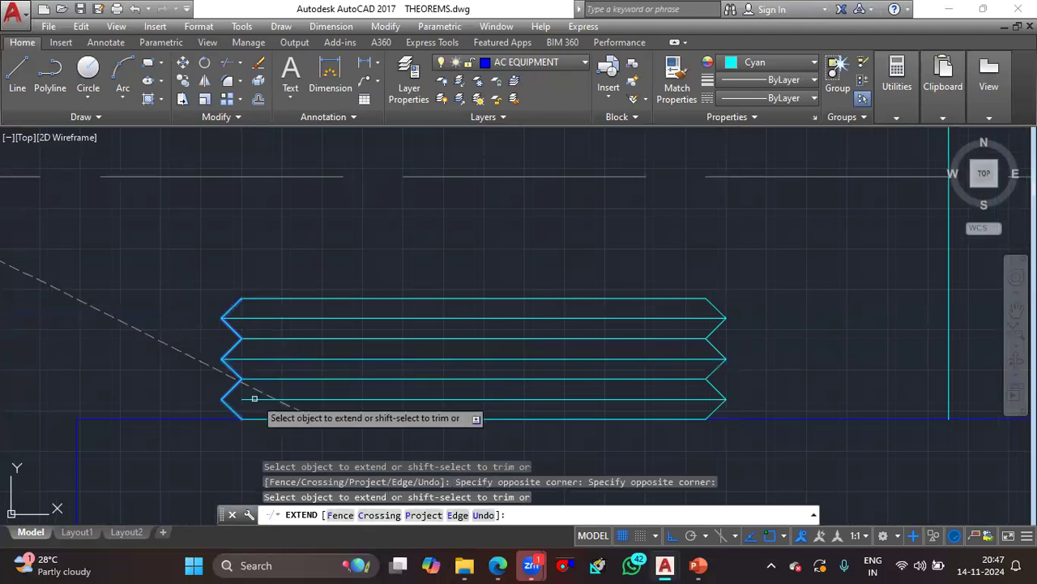
{"action": "key", "text": "Escape"}
- Copy the complete pleated left outlet horizontally along the unit's upper edge to the right pair of cyan lines
{"action": "scroll", "coordinate": [273, 290], "scroll_direction": "down", "scroll_amount": 4}
{"action": "scroll", "coordinate": [275, 291], "scroll_direction": "up", "scroll_amount": 4}
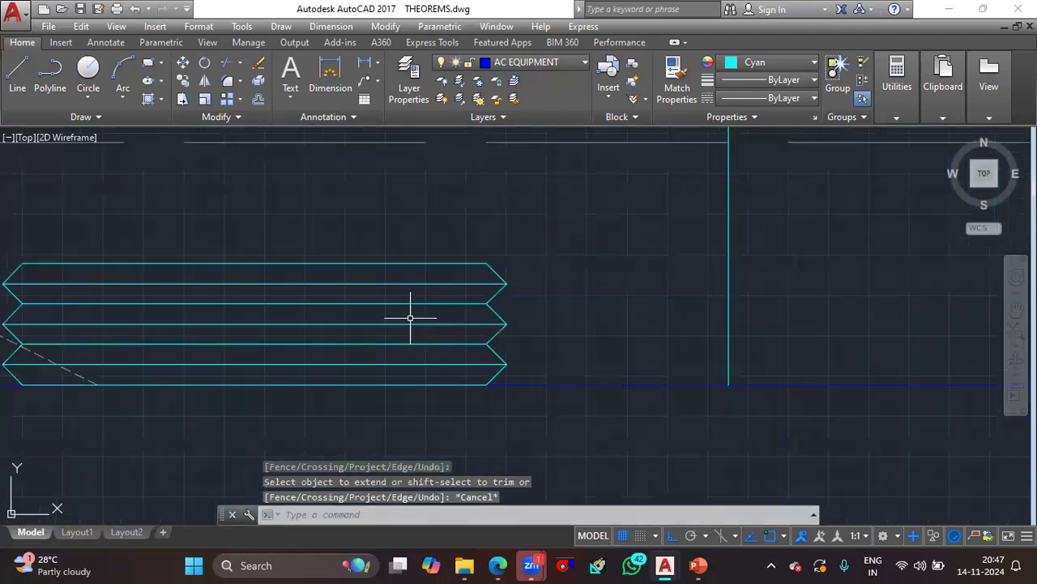
{"action": "left_click", "coordinate": [431, 376]}
{"action": "left_click", "coordinate": [532, 371]}
{"action": "middle_click_drag", "start_coordinate": [417, 354], "coordinate": [632, 355]}
{"action": "left_click", "coordinate": [318, 227]}
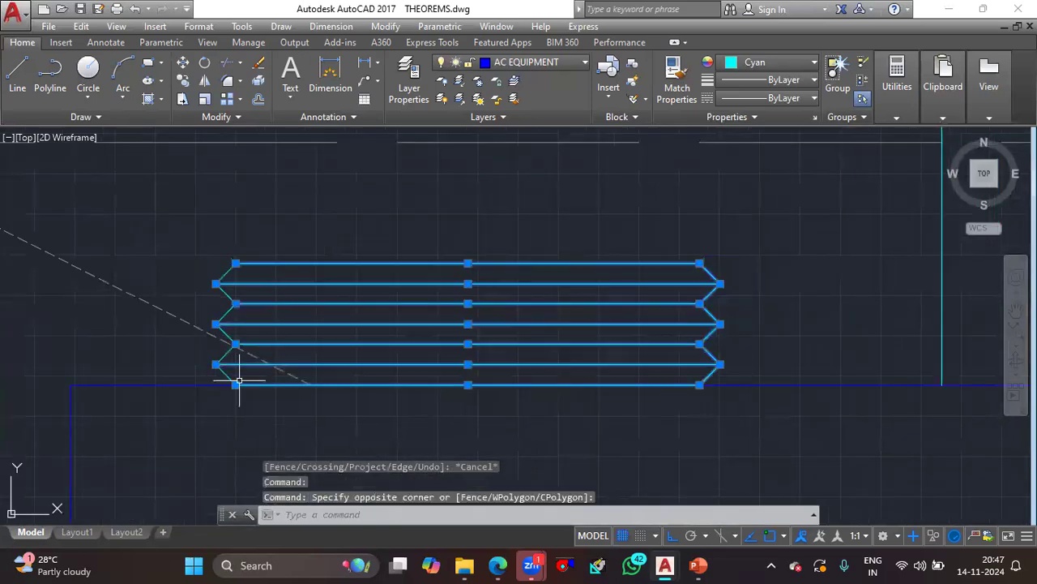
{"action": "scroll", "coordinate": [398, 330], "scroll_direction": "down", "scroll_amount": 2}
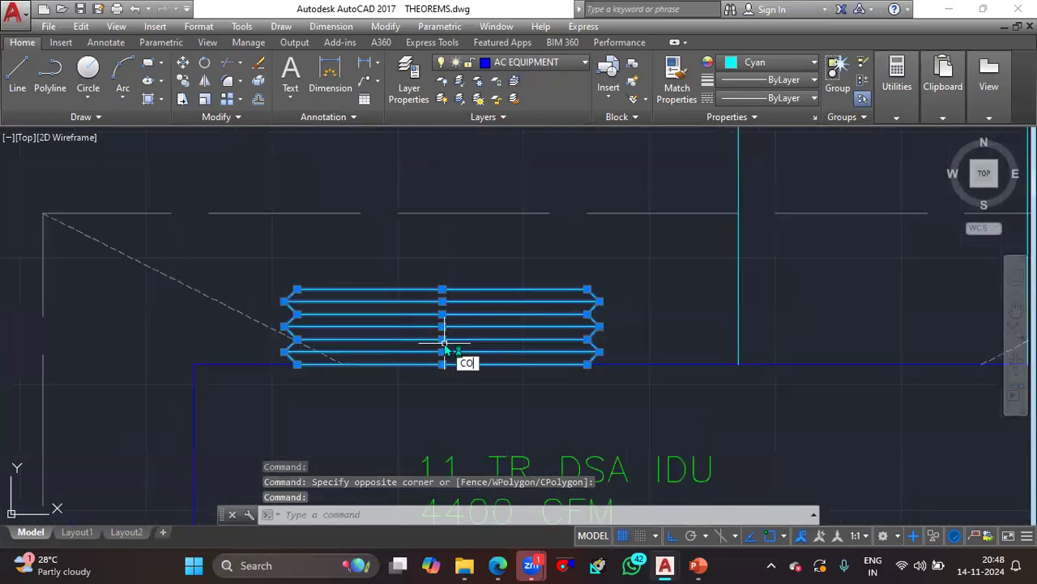
{"action": "key", "text": "Return"}
{"action": "scroll", "coordinate": [445, 344], "scroll_direction": "down", "scroll_amount": 5}
{"action": "scroll", "coordinate": [445, 344], "scroll_direction": "up", "scroll_amount": 3}
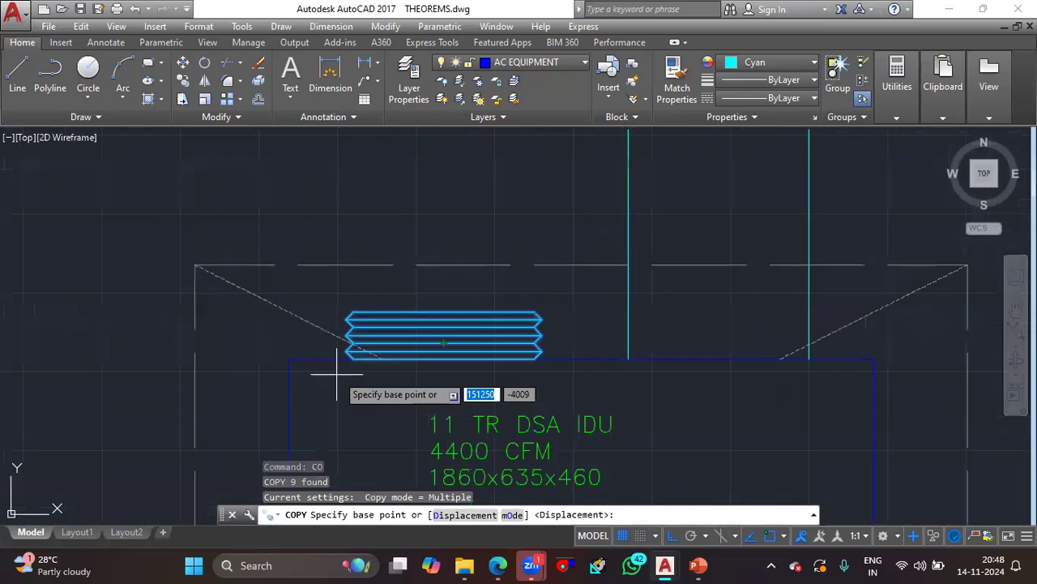
{"action": "left_click", "coordinate": [400, 365]}
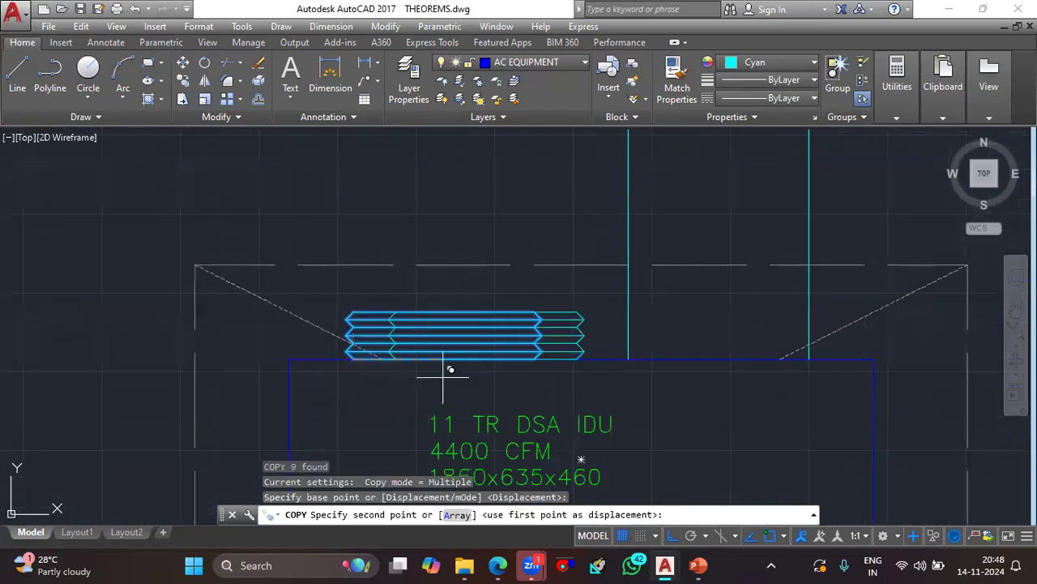
{"action": "left_click", "coordinate": [637, 354]}
{"action": "key", "text": "Escape"}
- Erase the right pair of vertical cyan lines above the copied outlet
{"action": "left_click", "coordinate": [823, 176]}
{"action": "left_click", "coordinate": [552, 182]}
{"action": "key", "text": "Delete"}
- Define the entire indoor unit drawing as block IDU with its base point at the unit's lower-left corner, redefining the existing block
{"action": "scroll", "coordinate": [595, 252], "scroll_direction": "down", "scroll_amount": 4}
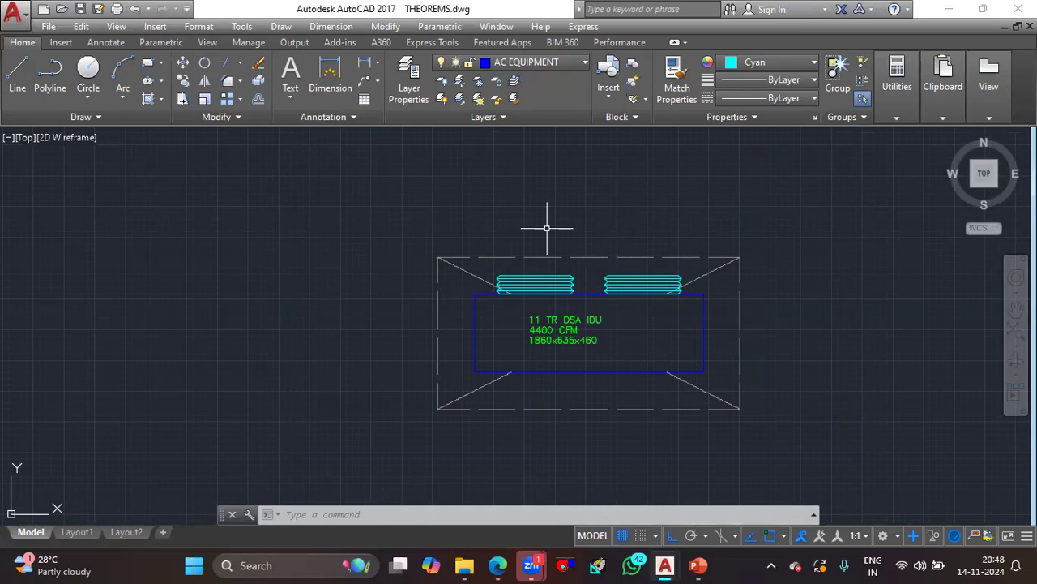
{"action": "left_click", "coordinate": [774, 446]}
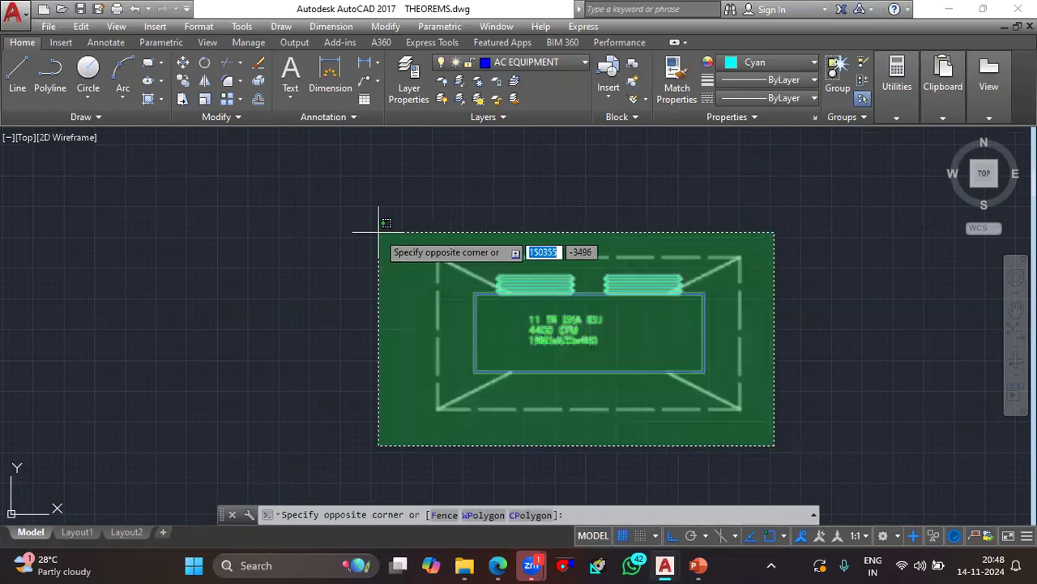
{"action": "left_click", "coordinate": [441, 222]}
{"action": "type", "text": "BLOCK"}
{"action": "key", "text": "Return"}
{"action": "type", "text": "IDU"}
{"action": "left_click", "coordinate": [330, 225]}
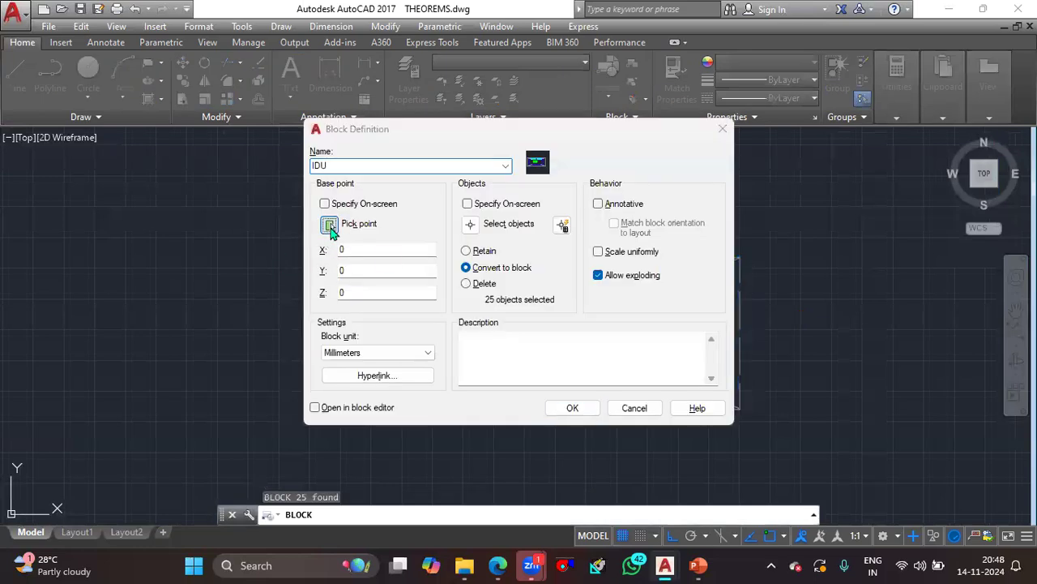
{"action": "left_click", "coordinate": [516, 409]}
{"action": "left_click", "coordinate": [556, 407]}
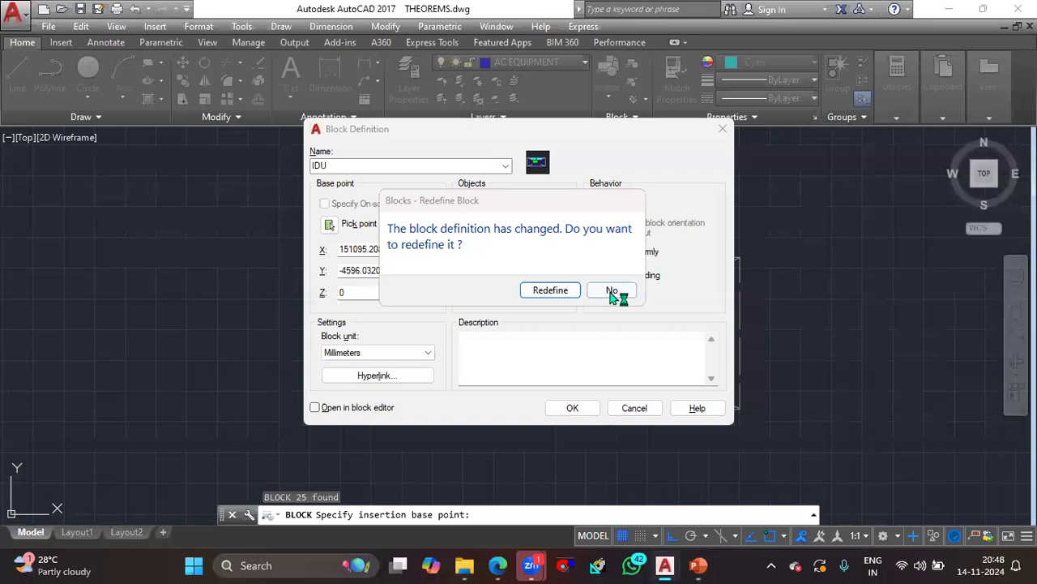
{"action": "left_click", "coordinate": [554, 291]}
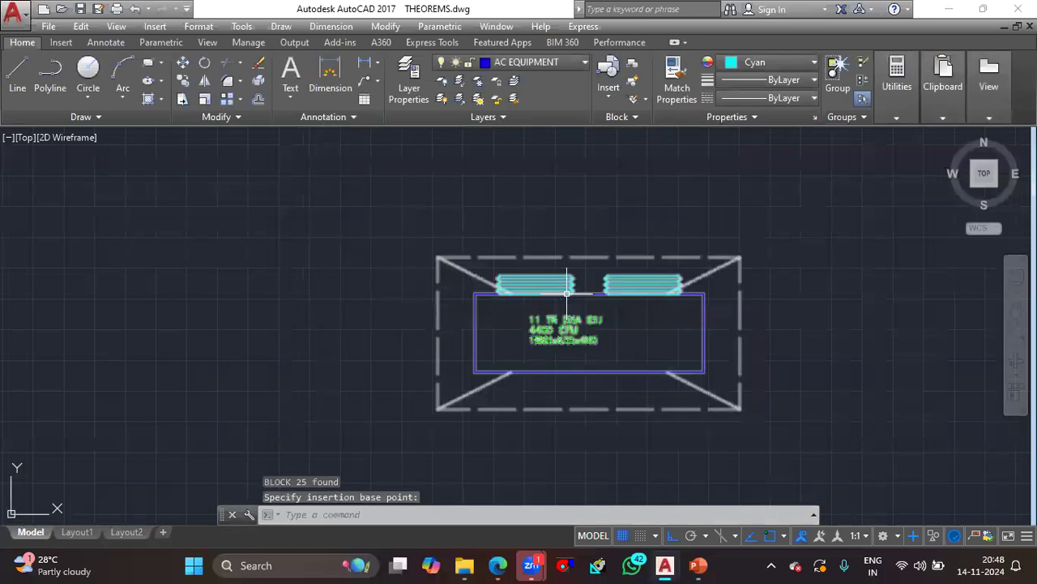
{"action": "left_click", "coordinate": [476, 372]}
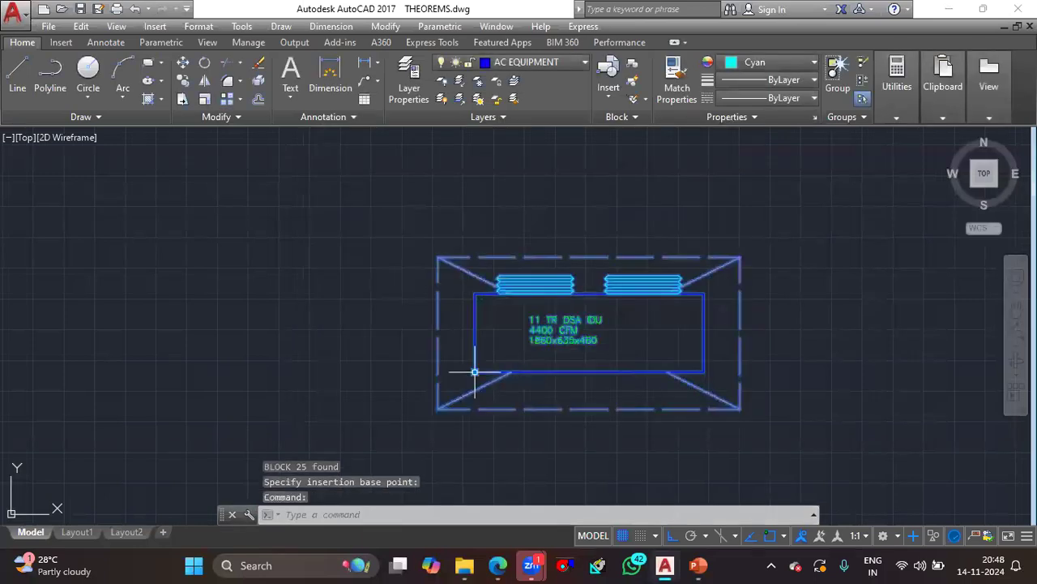
{"action": "left_click", "coordinate": [475, 372]}
{"action": "scroll", "coordinate": [491, 357], "scroll_direction": "down", "scroll_amount": 2}
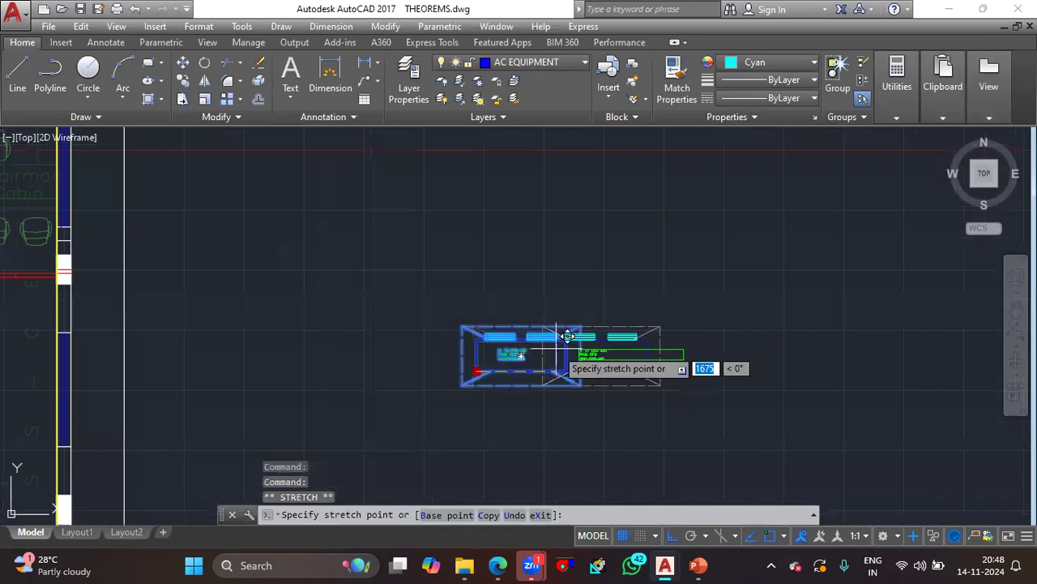
{"action": "key", "text": "Escape"}
{"action": "scroll", "coordinate": [571, 344], "scroll_direction": "down", "scroll_amount": 3}
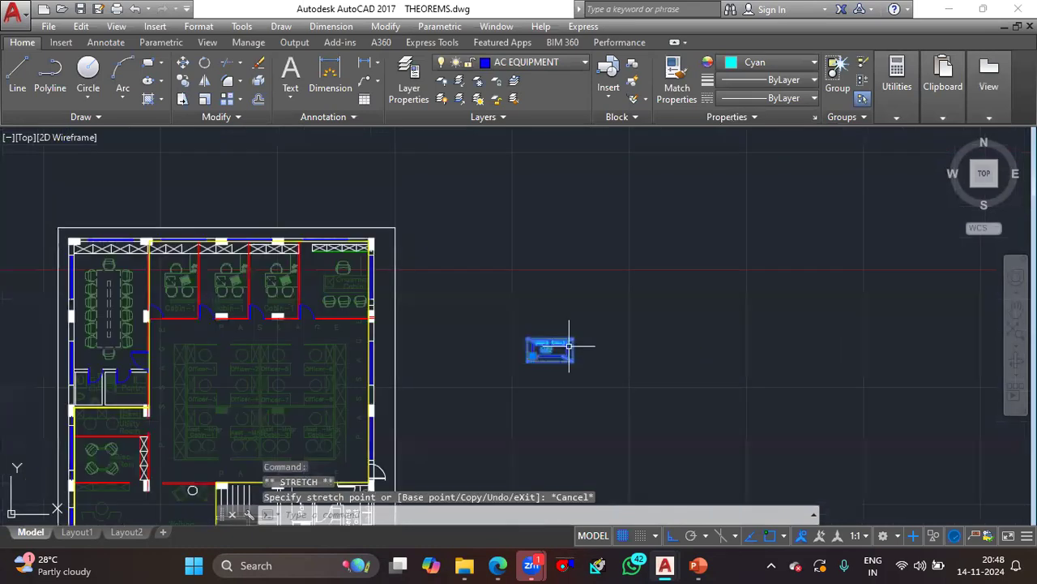
{"action": "key", "text": "Escape"}
{"action": "scroll", "coordinate": [567, 347], "scroll_direction": "up", "scroll_amount": 4}
{"action": "scroll", "coordinate": [537, 350], "scroll_direction": "down", "scroll_amount": 2}
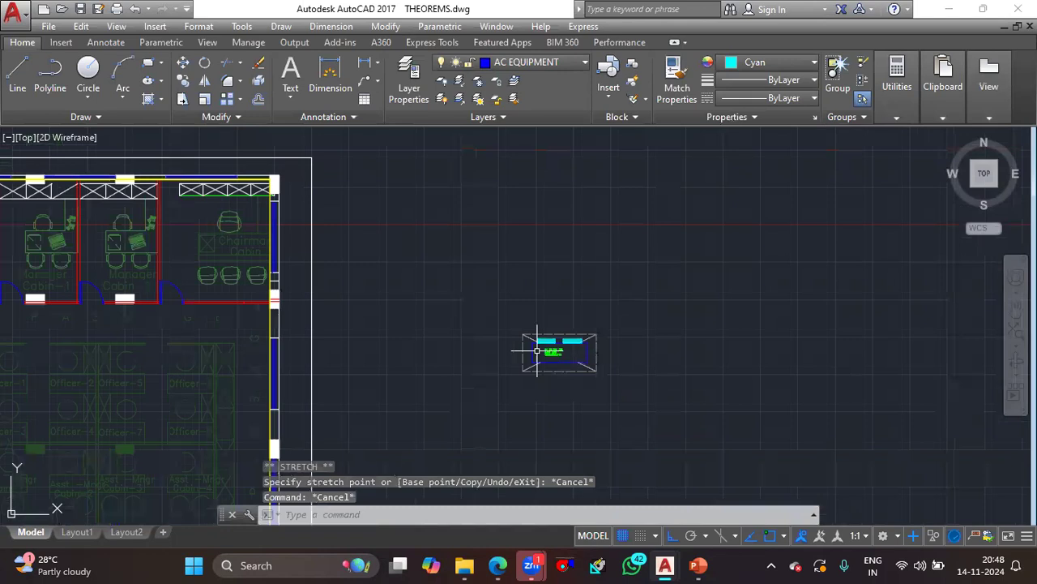
- Turn on the AC TEXT layer to display the project's design notes beside the floor plan
{"action": "left_click", "coordinate": [527, 61]}
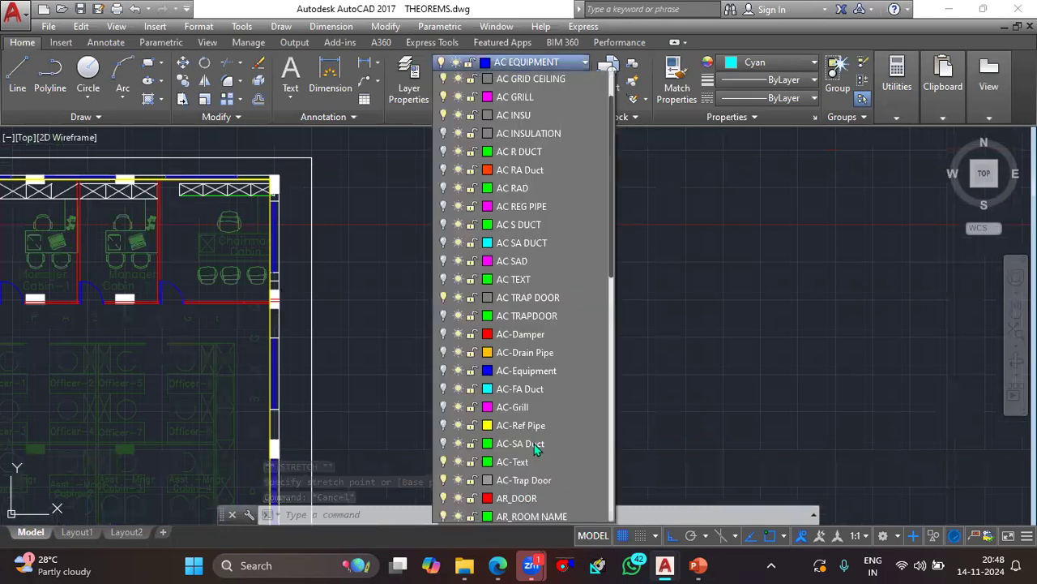
{"action": "scroll", "coordinate": [530, 470], "scroll_direction": "down", "scroll_amount": 1}
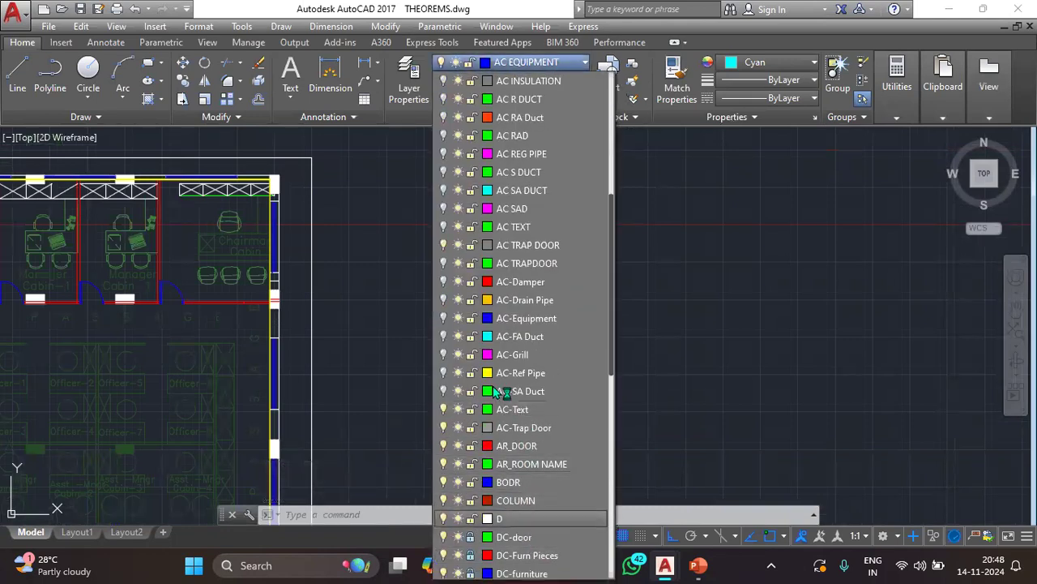
{"action": "left_click", "coordinate": [444, 228]}
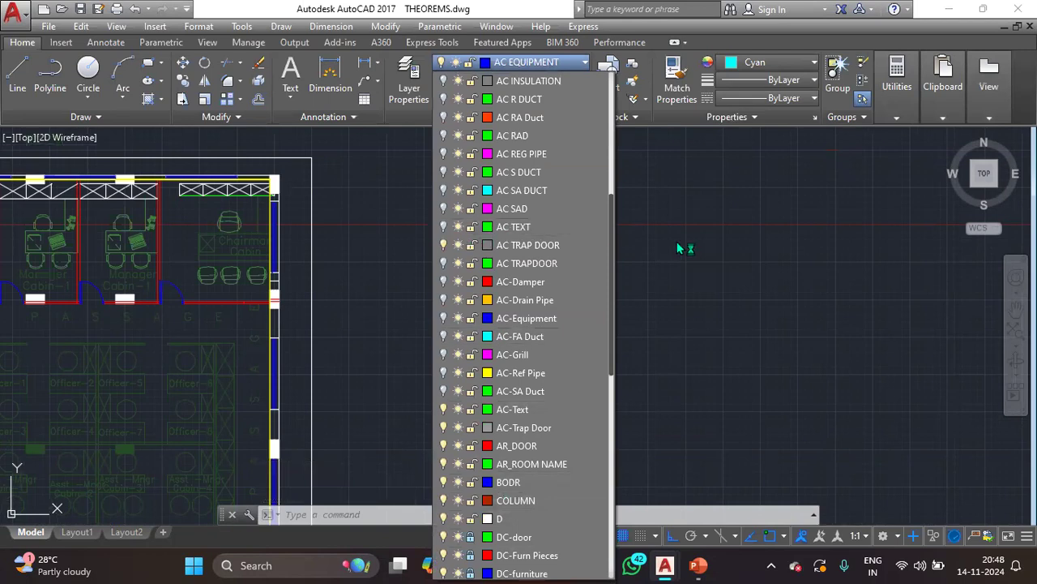
{"action": "scroll", "coordinate": [475, 225], "scroll_direction": "down", "scroll_amount": 3}
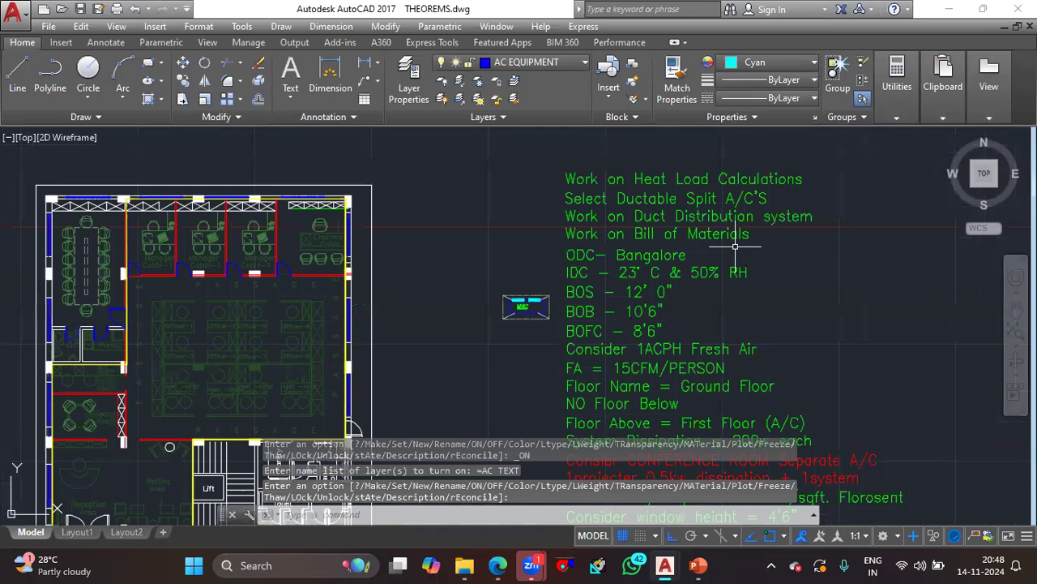
{"action": "middle_click_drag", "start_coordinate": [749, 219], "coordinate": [733, 221]}
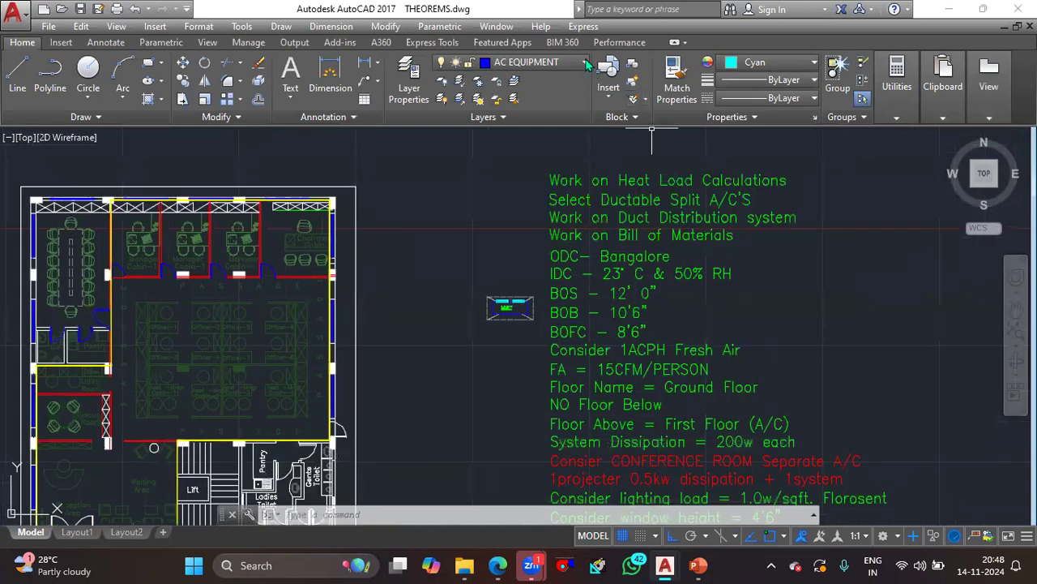
- Turn off the AC TEXT layer and select the IDU block beside the floor plan
{"action": "left_click", "coordinate": [535, 61]}
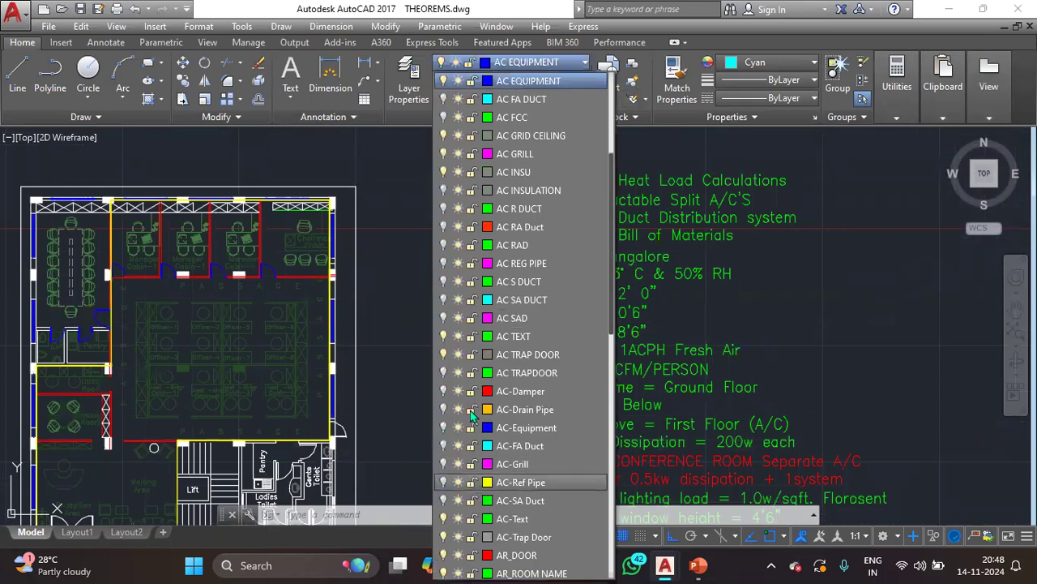
{"action": "scroll", "coordinate": [478, 279], "scroll_direction": "down", "scroll_amount": 1}
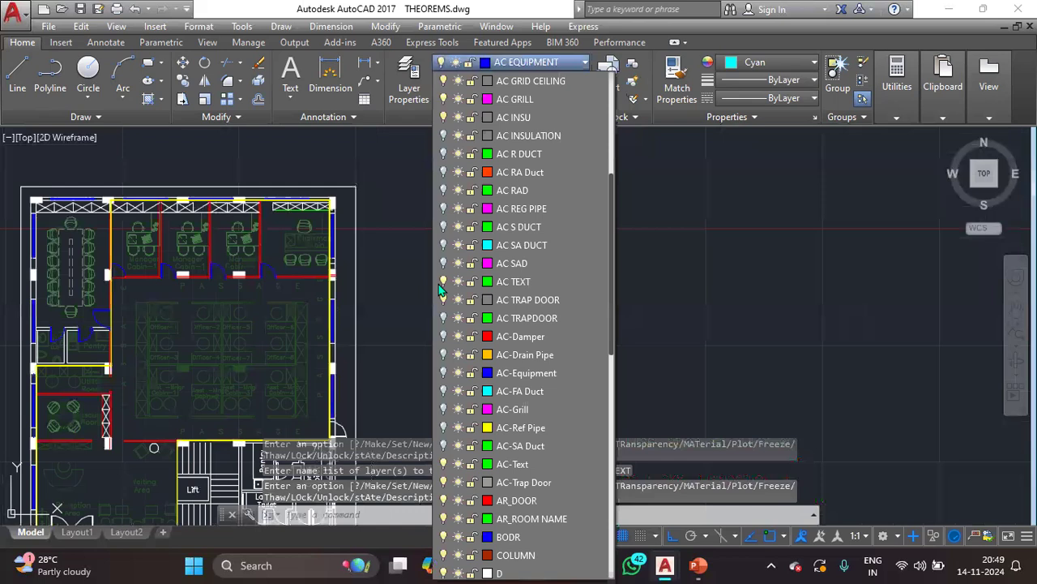
{"action": "left_click", "coordinate": [518, 315]}
{"action": "left_click", "coordinate": [457, 316]}
{"action": "left_click", "coordinate": [454, 320]}
{"action": "left_click", "coordinate": [423, 309]}
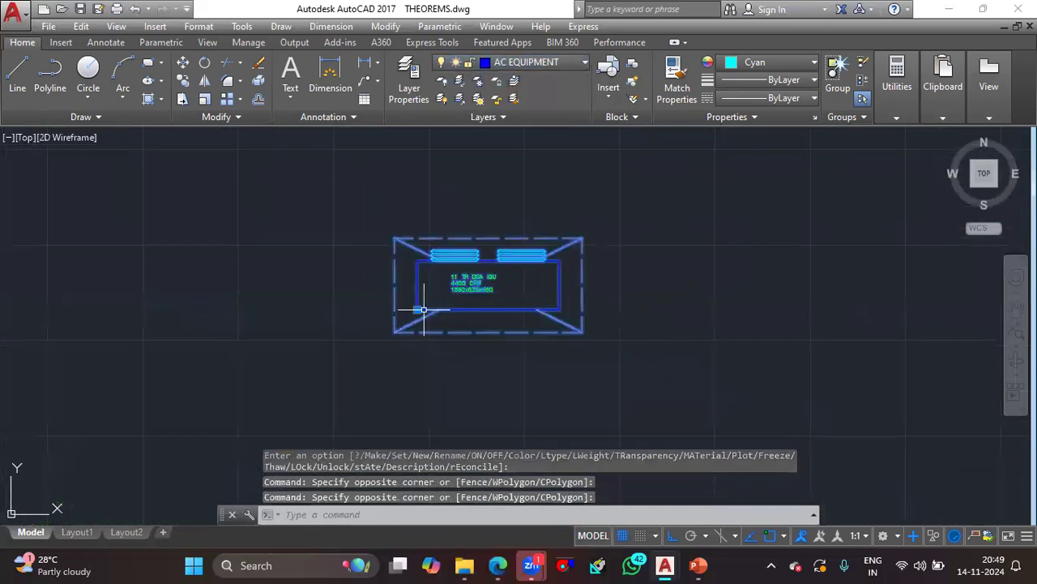
{"action": "scroll", "coordinate": [423, 308], "scroll_direction": "down", "scroll_amount": 2}
{"action": "middle_click_drag", "start_coordinate": [421, 310], "coordinate": [582, 312]}
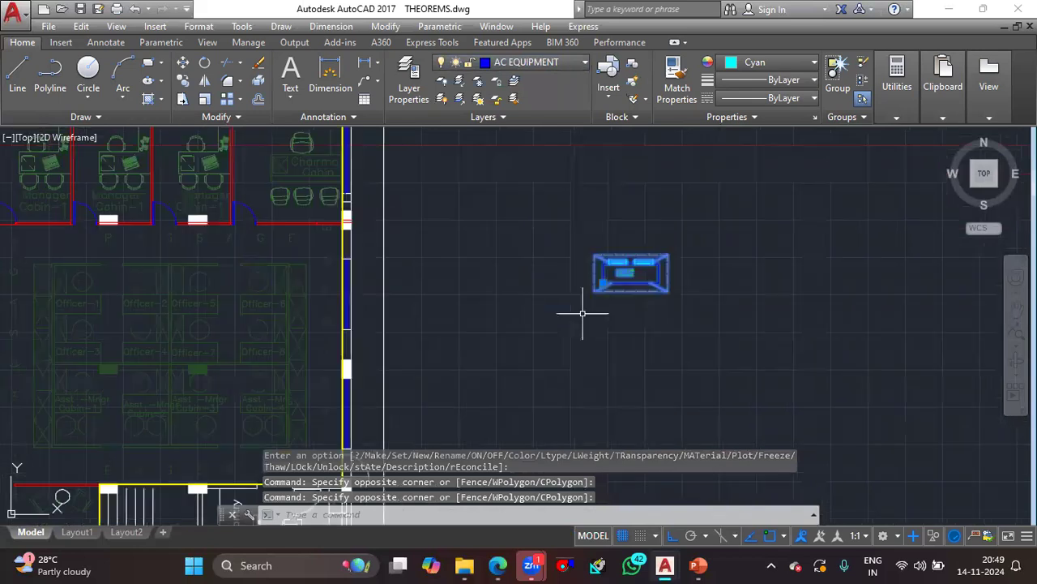
{"action": "scroll", "coordinate": [582, 313], "scroll_direction": "down", "scroll_amount": 2}
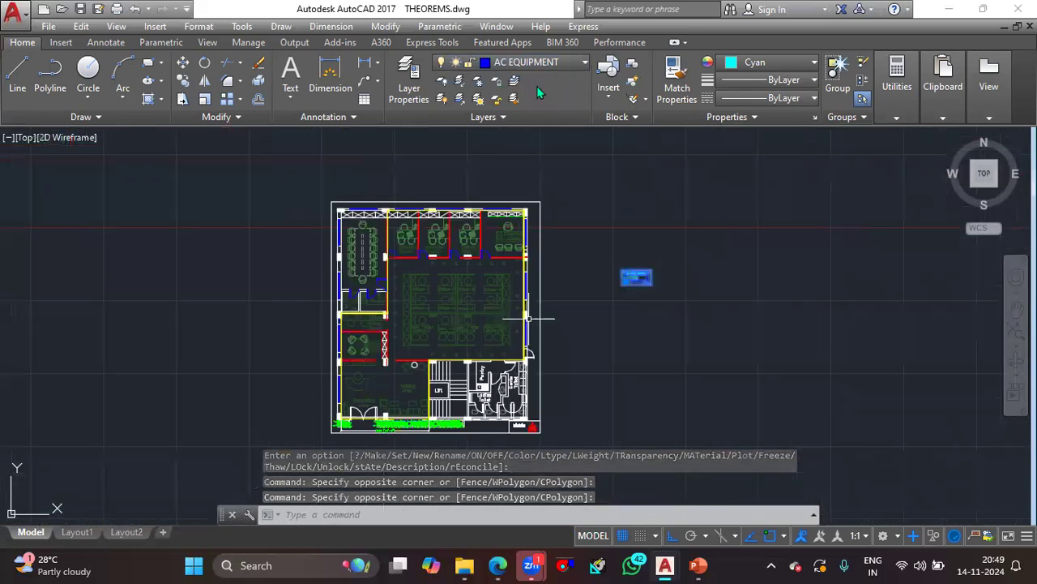
- Turn off the furniture layers I-FURN-CHAR, I-FURN and I-FURN-FILE
{"action": "left_click", "coordinate": [531, 62]}
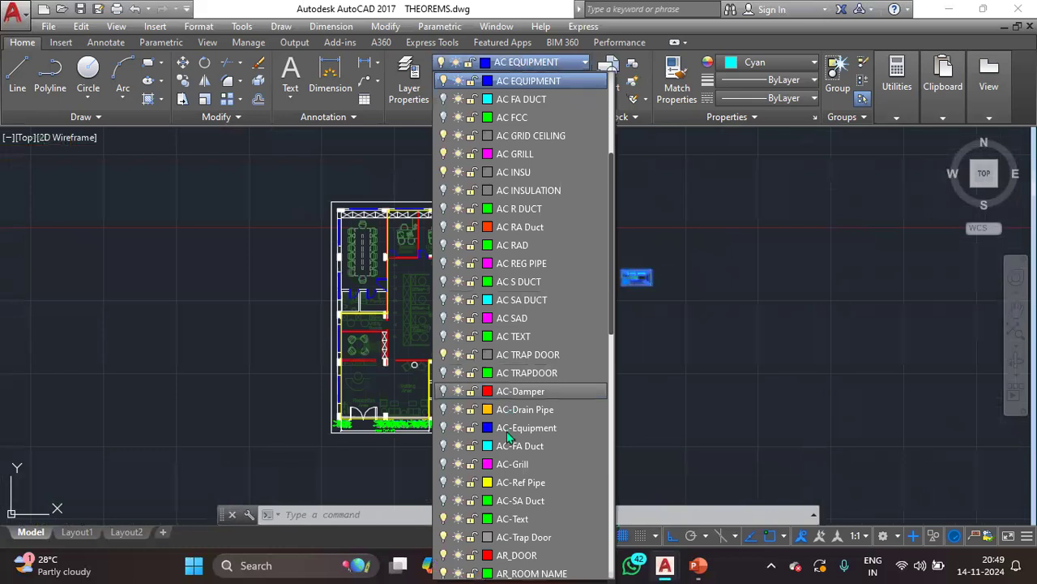
{"action": "scroll", "coordinate": [509, 437], "scroll_direction": "down", "scroll_amount": 9}
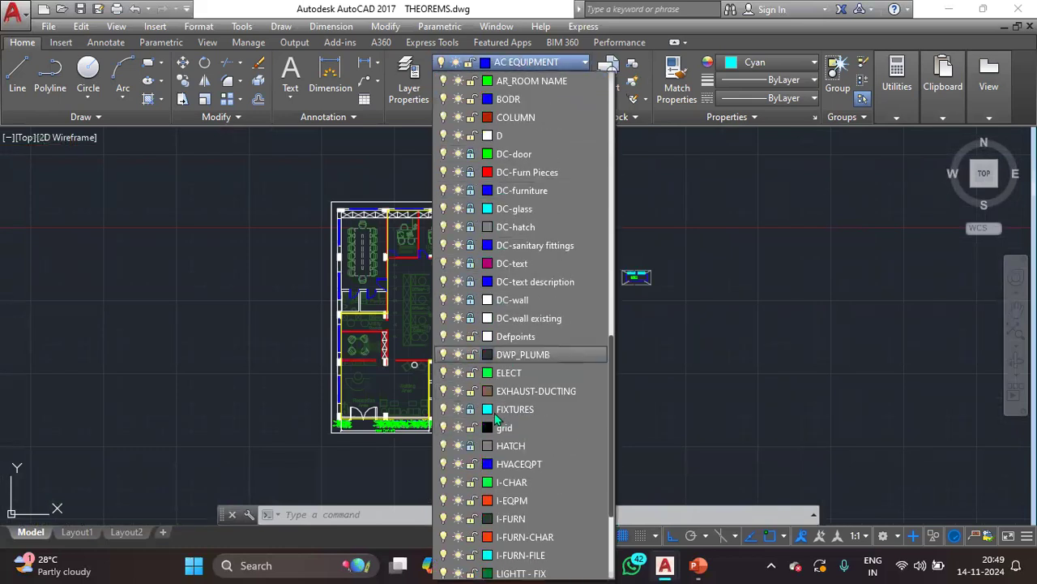
{"action": "scroll", "coordinate": [497, 416], "scroll_direction": "down", "scroll_amount": 3}
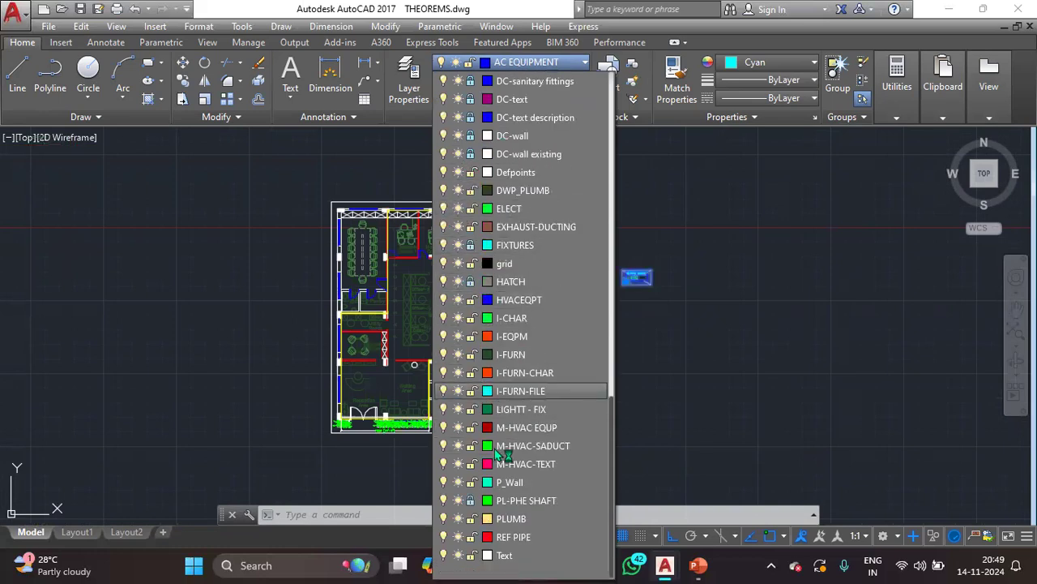
{"action": "scroll", "coordinate": [493, 430], "scroll_direction": "up", "scroll_amount": 15}
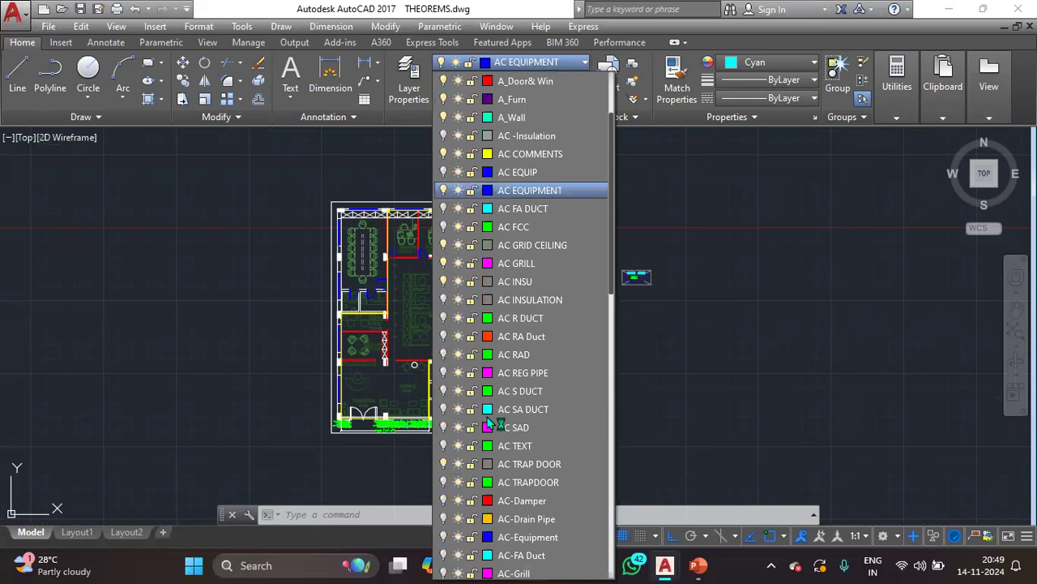
{"action": "scroll", "coordinate": [493, 423], "scroll_direction": "up", "scroll_amount": 2}
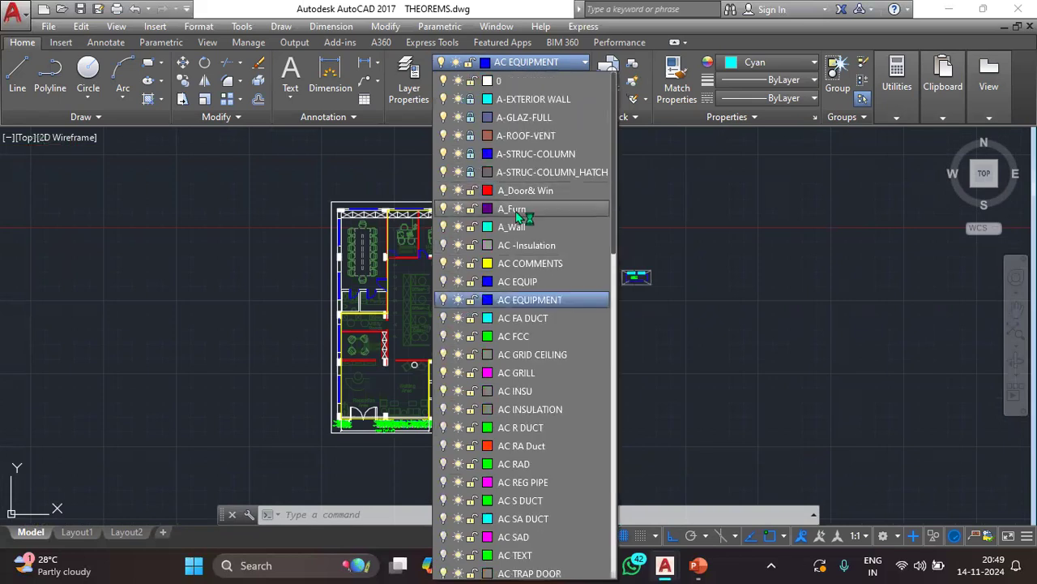
{"action": "scroll", "coordinate": [525, 280], "scroll_direction": "down", "scroll_amount": 7}
{"action": "scroll", "coordinate": [526, 282], "scroll_direction": "down", "scroll_amount": 4}
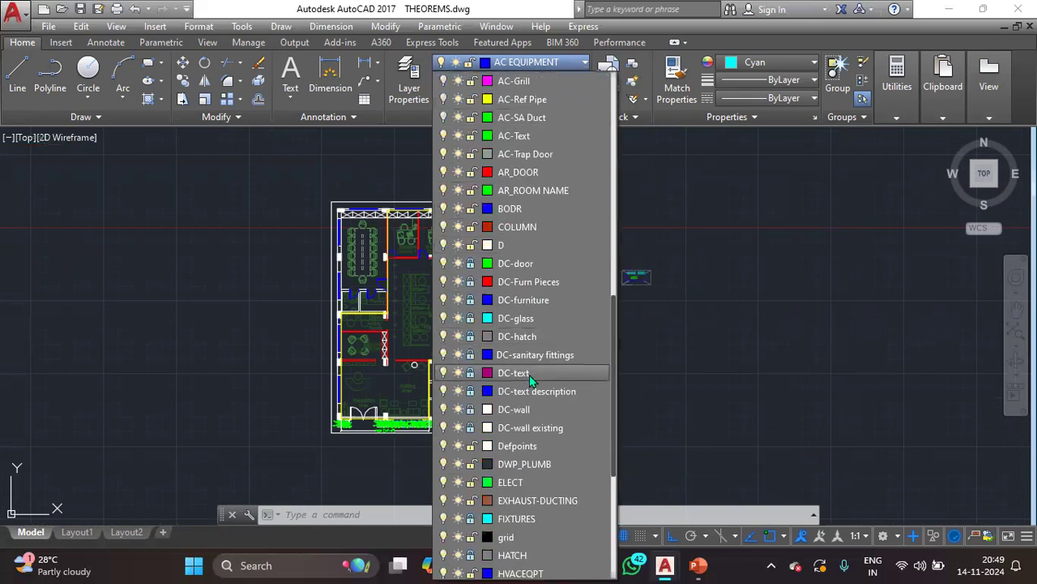
{"action": "scroll", "coordinate": [528, 370], "scroll_direction": "down", "scroll_amount": 4}
{"action": "left_click", "coordinate": [444, 428]}
{"action": "left_click", "coordinate": [444, 411]}
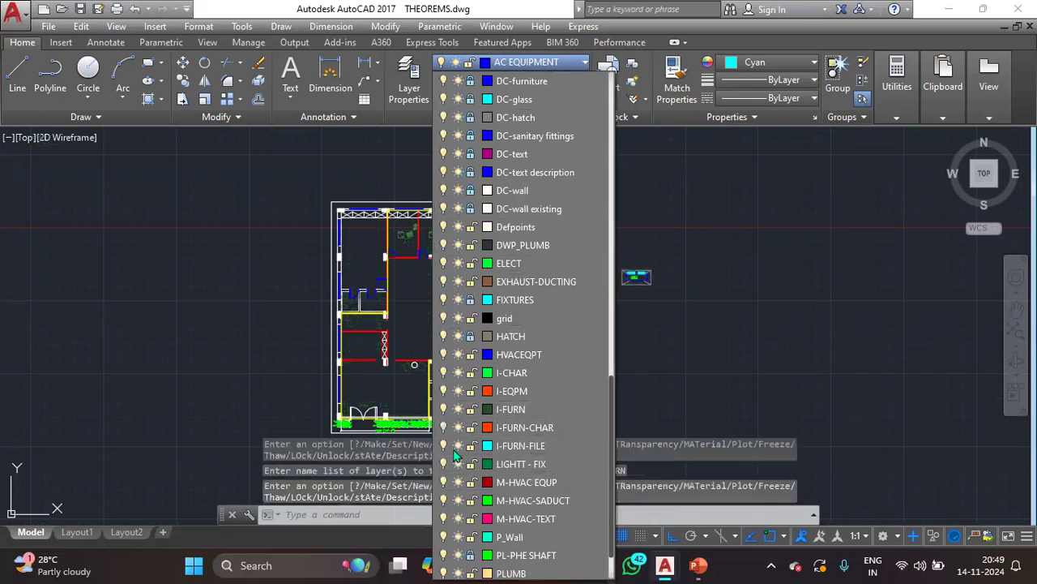
{"action": "left_click", "coordinate": [445, 446]}
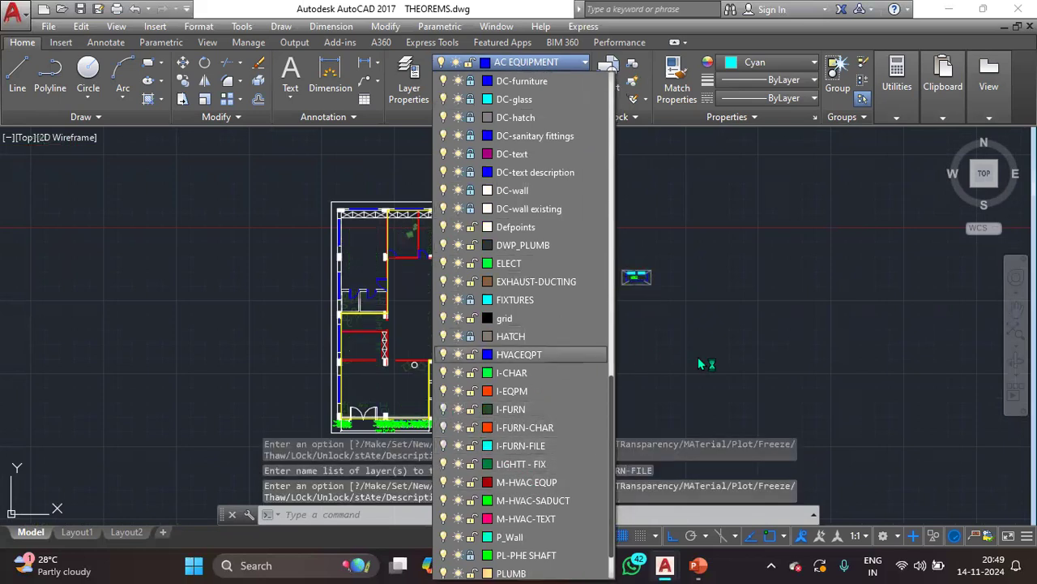
{"action": "left_click", "coordinate": [648, 326]}
- Pick a plant in the manager cabins to check its layer, and turn off the I-EQPM layer
{"action": "left_click", "coordinate": [474, 232]}
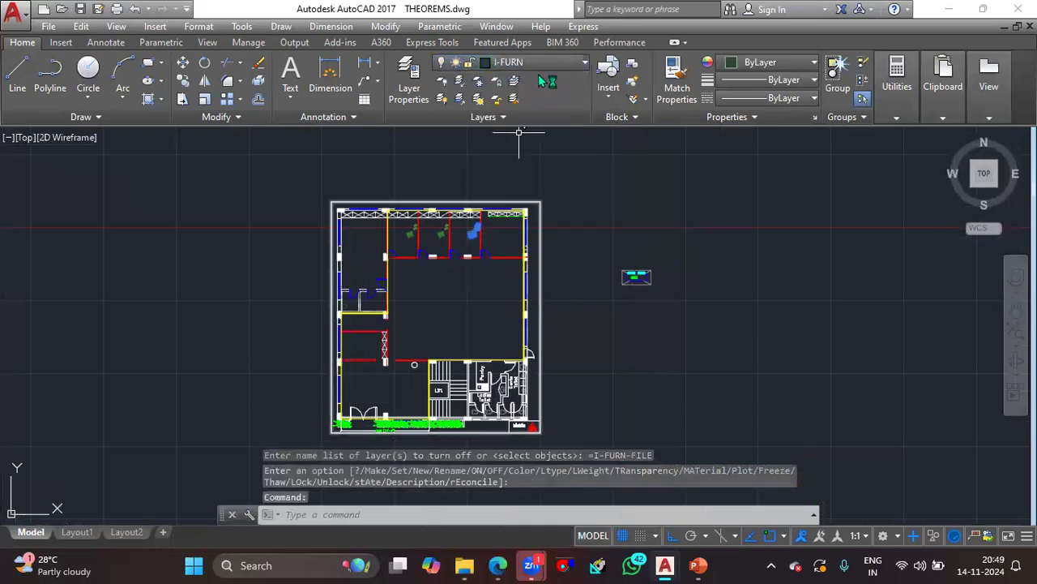
{"action": "left_click", "coordinate": [540, 64]}
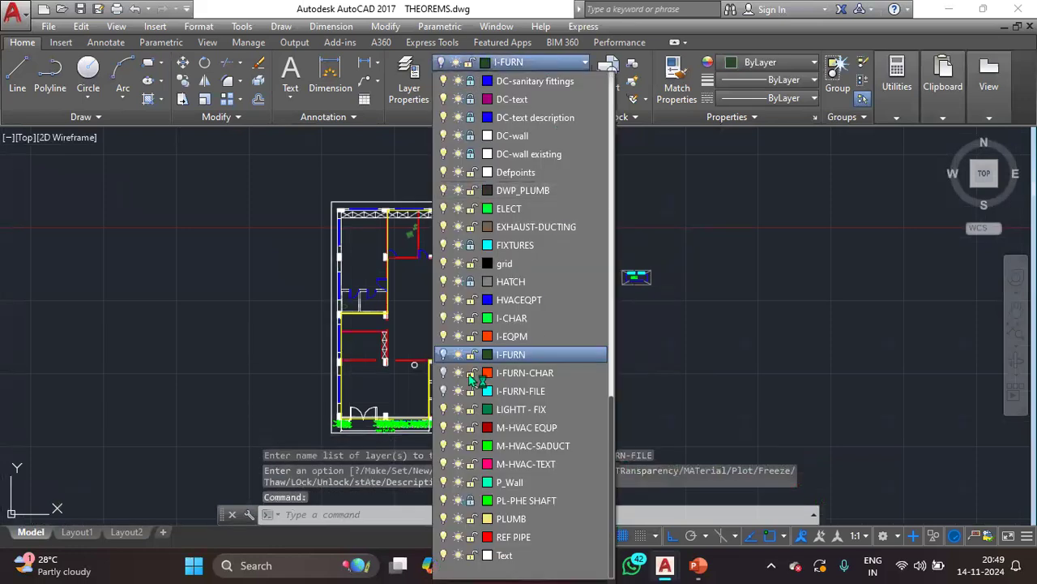
{"action": "left_click", "coordinate": [445, 337]}
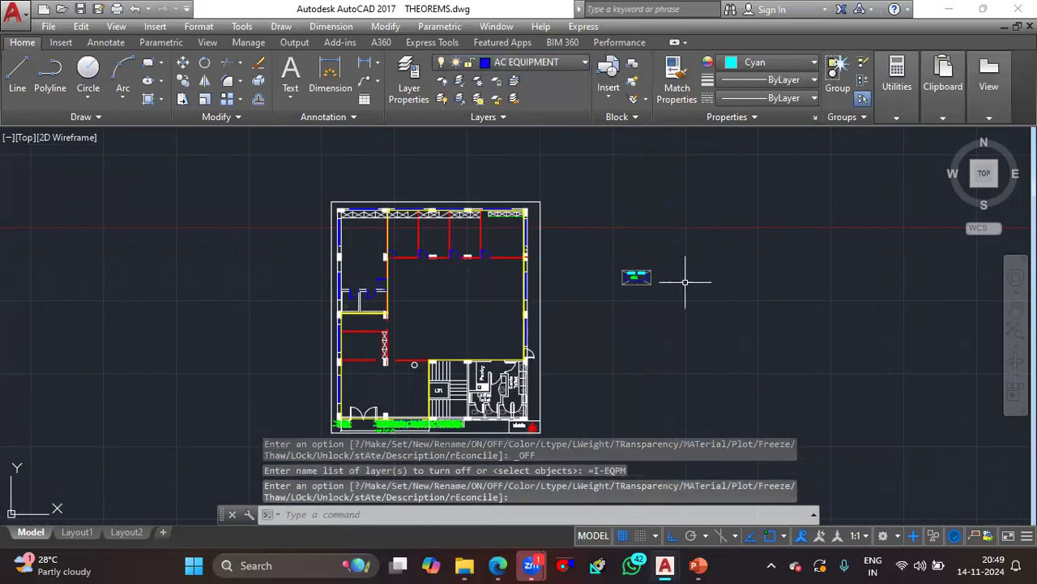
- Move the IDU block with Ortho off into the open office area, beside the right exterior wall and above the toilets
{"action": "scroll", "coordinate": [652, 295], "scroll_direction": "up", "scroll_amount": 2}
{"action": "middle_click_drag", "start_coordinate": [475, 362], "coordinate": [598, 302]}
{"action": "middle_click_drag", "start_coordinate": [355, 331], "coordinate": [370, 379]}
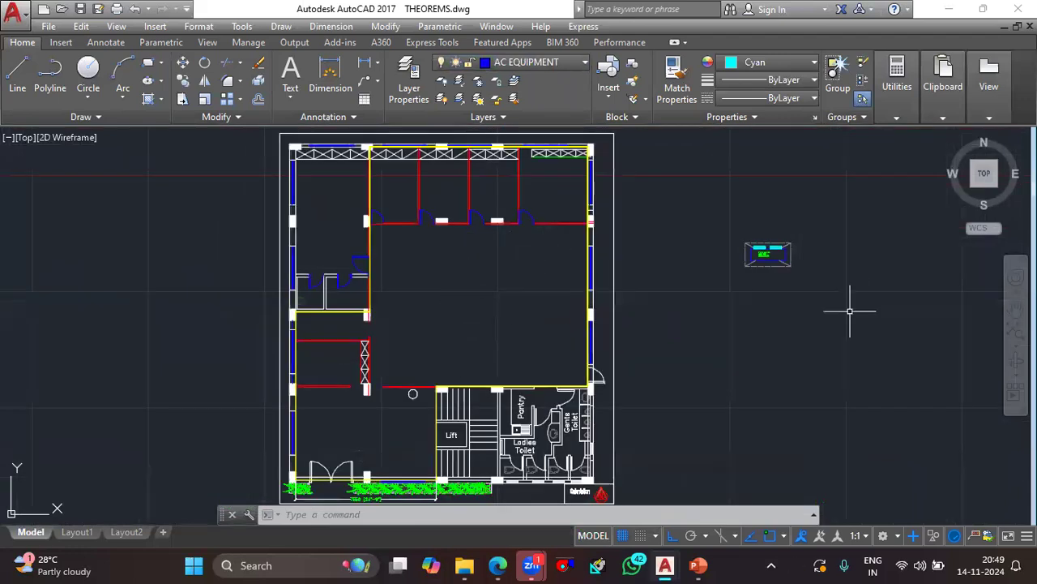
{"action": "left_click", "coordinate": [772, 257]}
{"action": "left_click", "coordinate": [744, 259]}
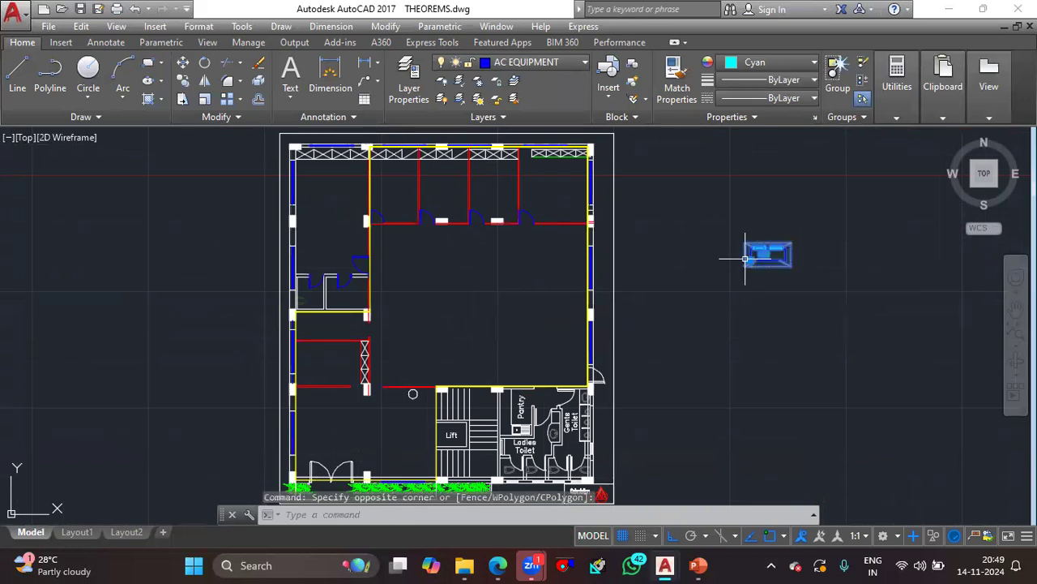
{"action": "left_click", "coordinate": [751, 260]}
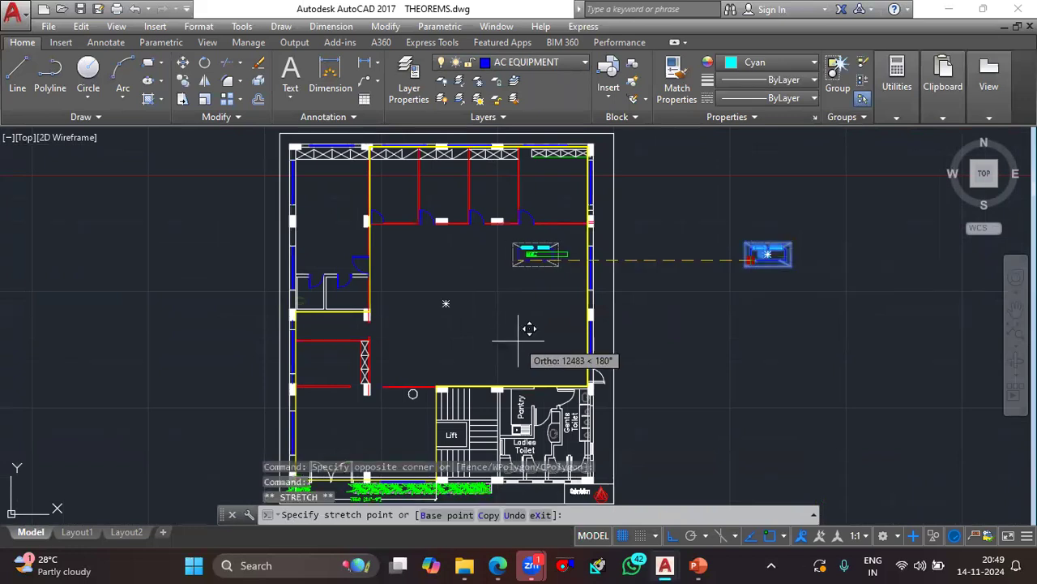
{"action": "left_click", "coordinate": [671, 536]}
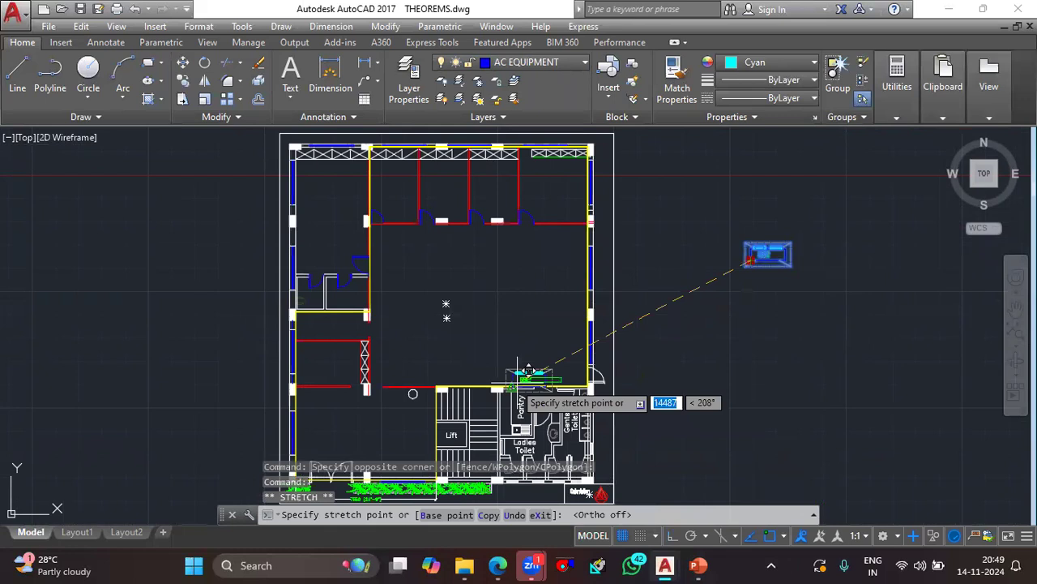
{"action": "scroll", "coordinate": [499, 418], "scroll_direction": "up", "scroll_amount": 6}
{"action": "scroll", "coordinate": [612, 264], "scroll_direction": "down", "scroll_amount": 2}
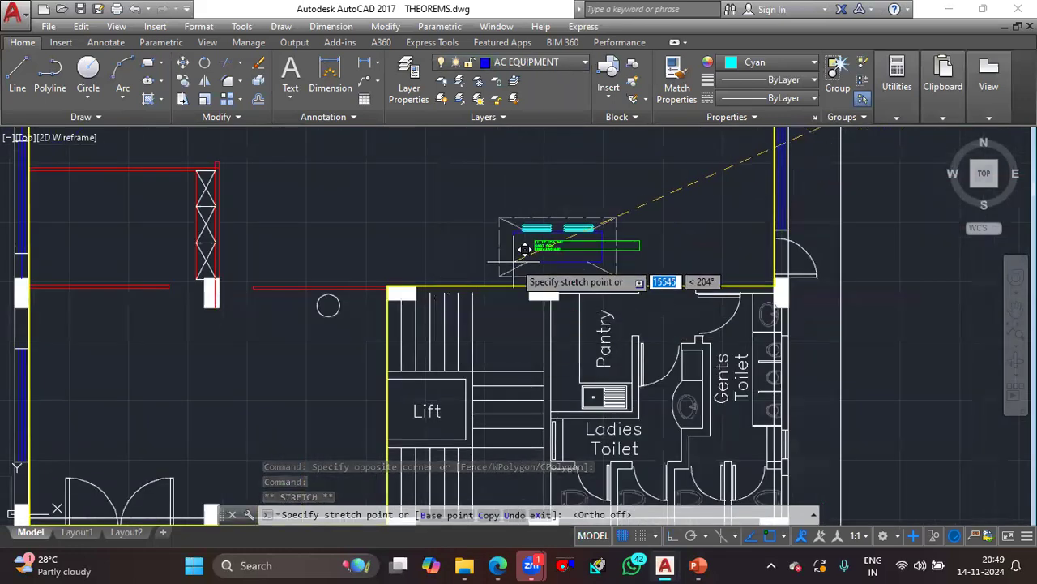
{"action": "scroll", "coordinate": [570, 255], "scroll_direction": "down", "scroll_amount": 2}
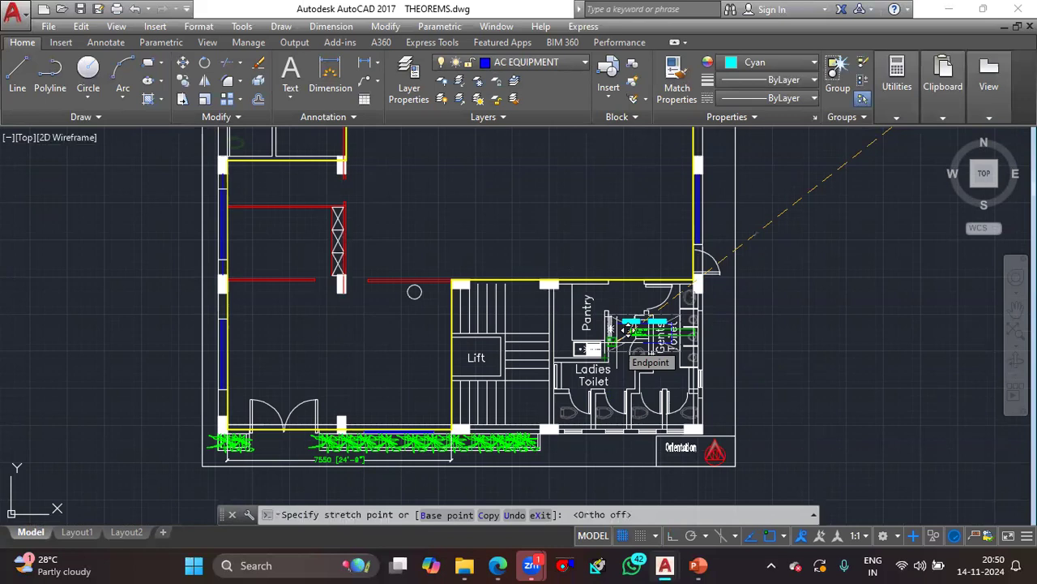
{"action": "middle_click_drag", "start_coordinate": [607, 264], "coordinate": [620, 306]}
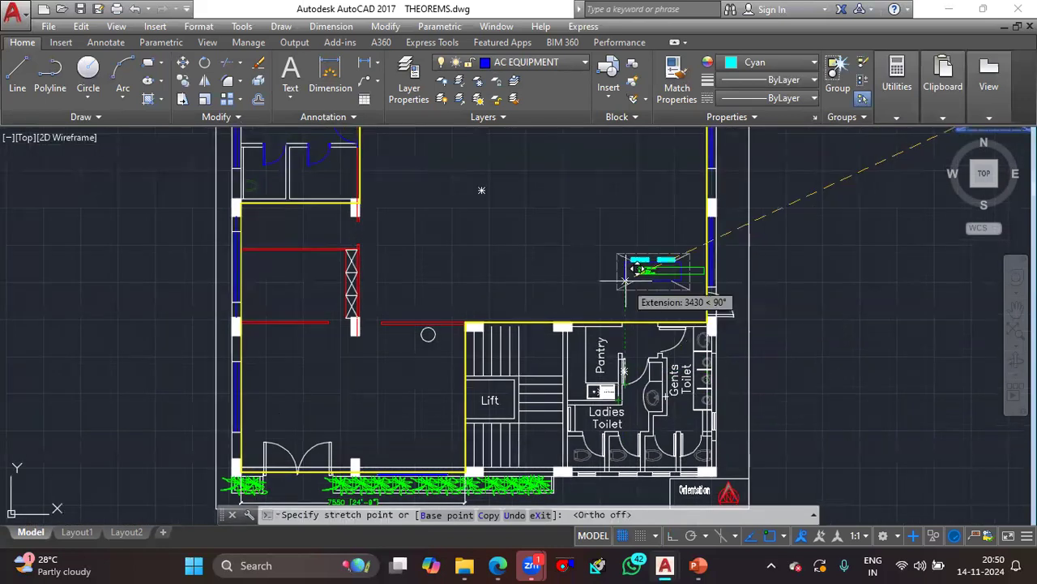
{"action": "middle_click_drag", "start_coordinate": [637, 190], "coordinate": [635, 233]}
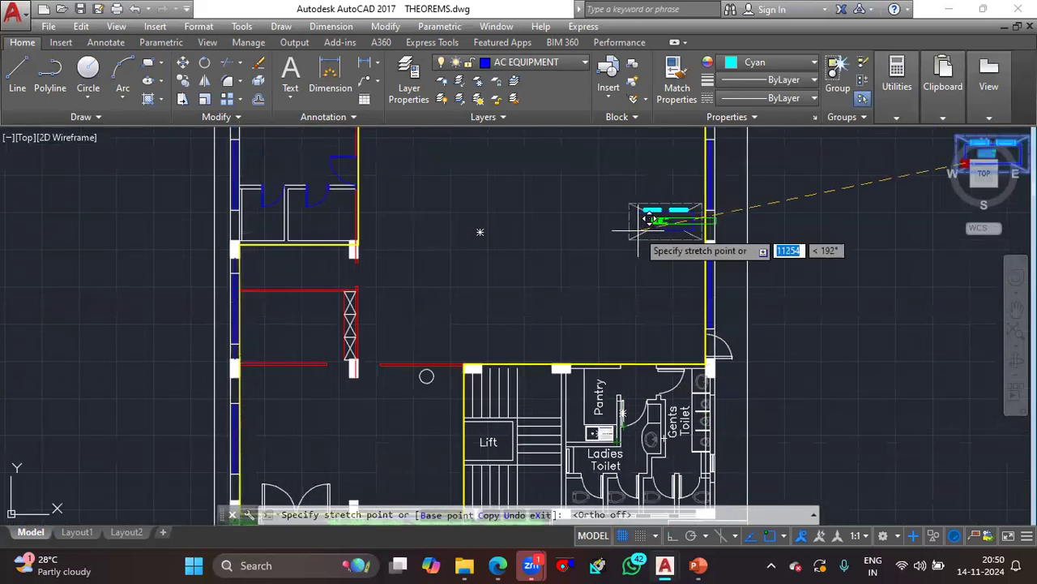
{"action": "left_click", "coordinate": [649, 219]}
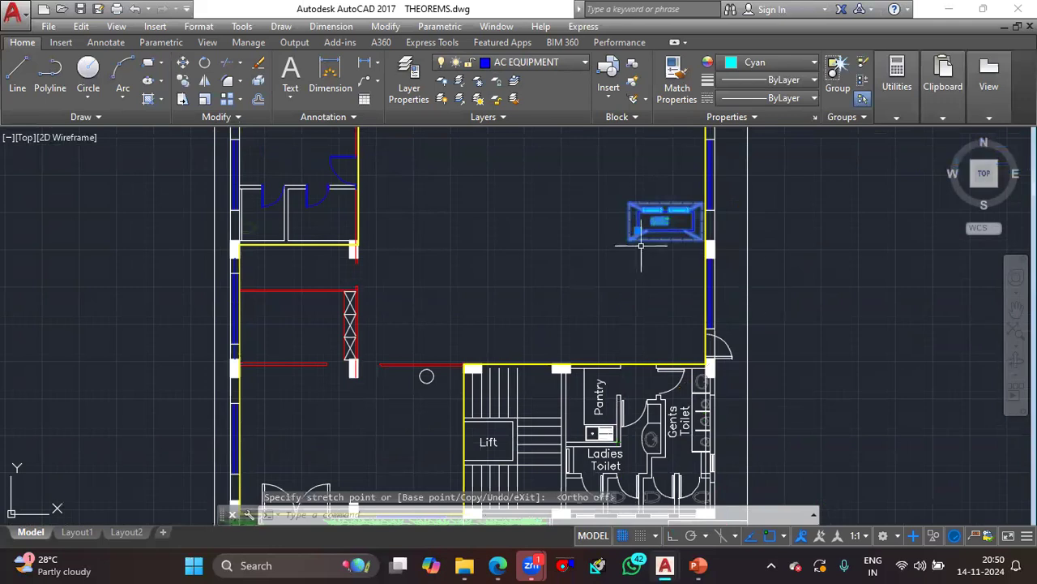
- Rotate the IDU block 90° counterclockwise about its centre with Ortho on, so its duct outlets face left into the office
{"action": "key", "text": "Return"}
{"action": "left_click", "coordinate": [663, 220]}
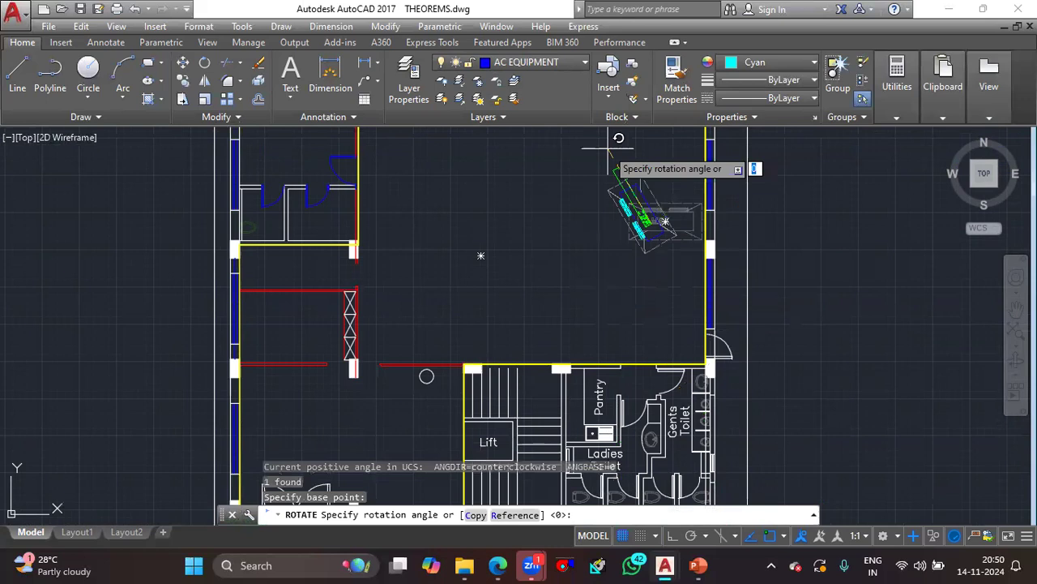
{"action": "key", "text": "F8"}
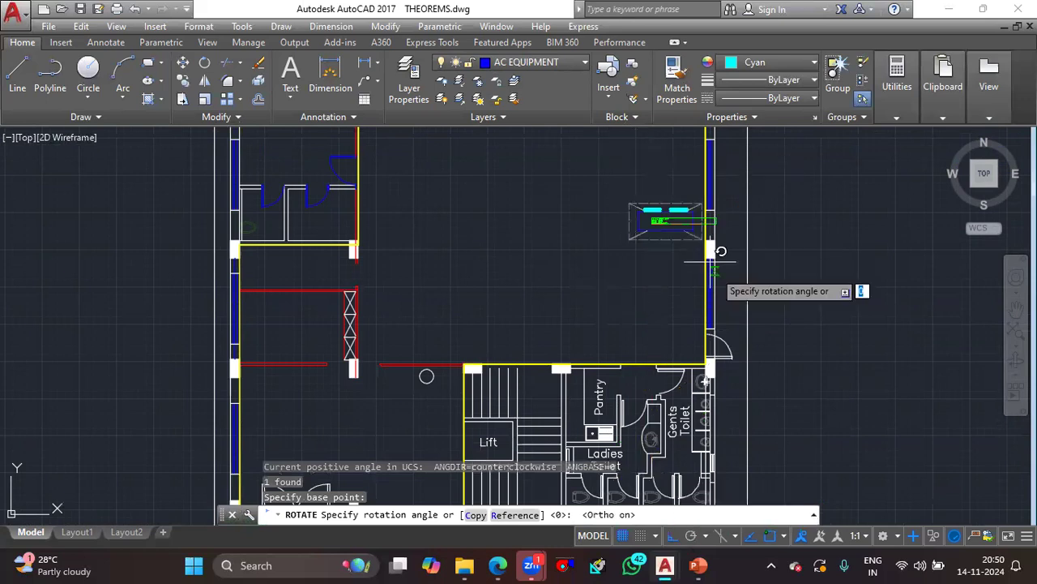
{"action": "left_click", "coordinate": [634, 162]}
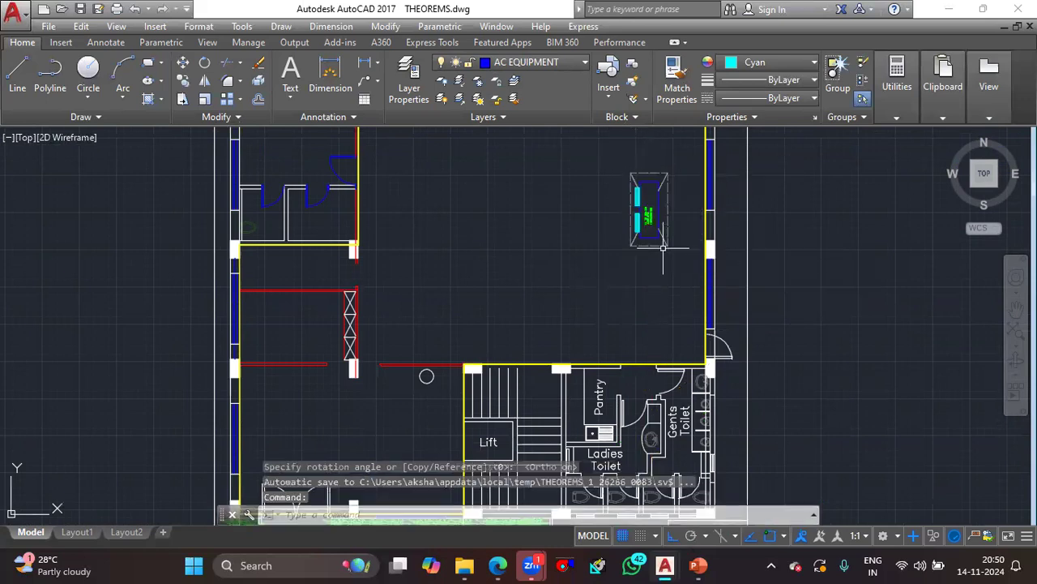
- Move the IDU block horizontally with Ortho on so it sits close against the right exterior wall
{"action": "left_click", "coordinate": [661, 172]}
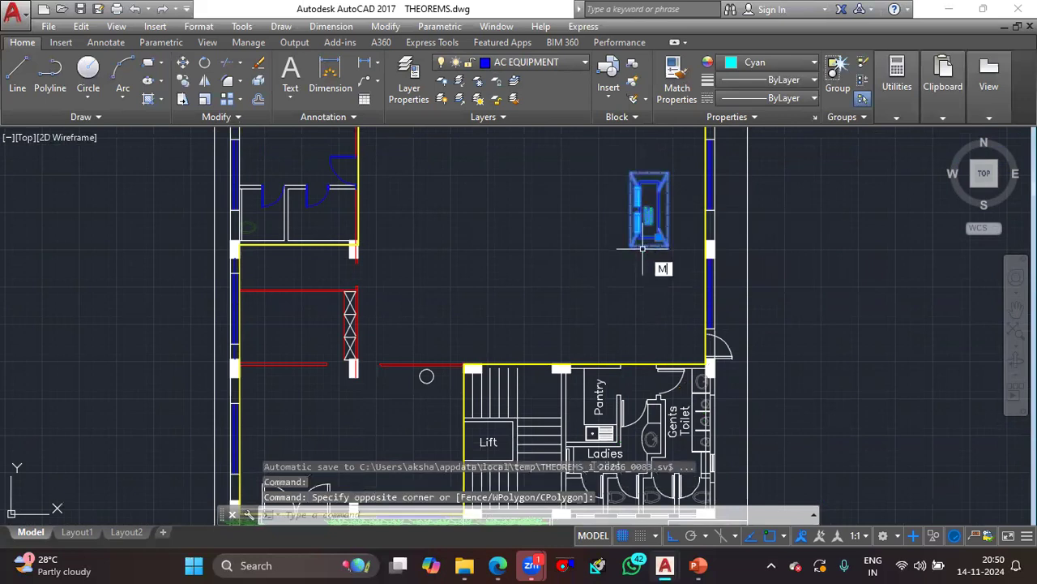
{"action": "key", "text": "Return"}
{"action": "left_click", "coordinate": [667, 205]}
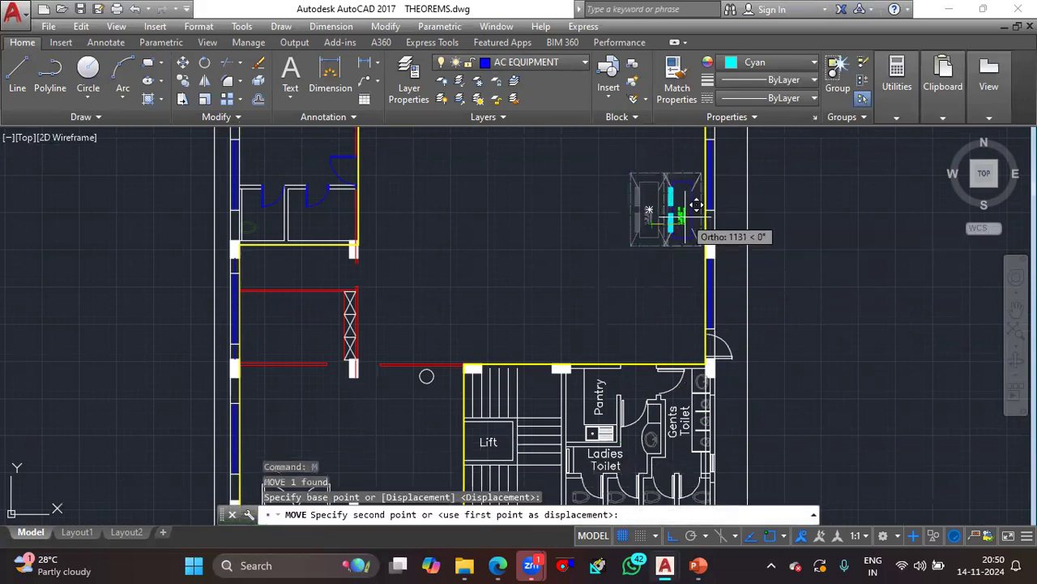
{"action": "left_click", "coordinate": [703, 205]}
- Examine the IDU block's position beside the exterior wall, the open office area and the row of cabins along the upper wall
{"action": "scroll", "coordinate": [667, 270], "scroll_direction": "down", "scroll_amount": 2}
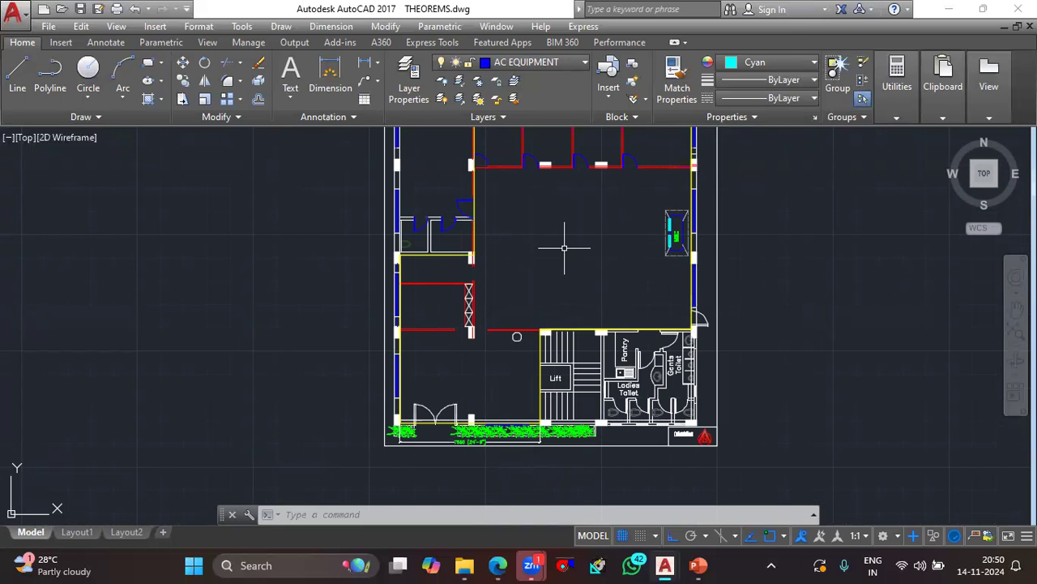
{"action": "scroll", "coordinate": [697, 241], "scroll_direction": "up", "scroll_amount": 2}
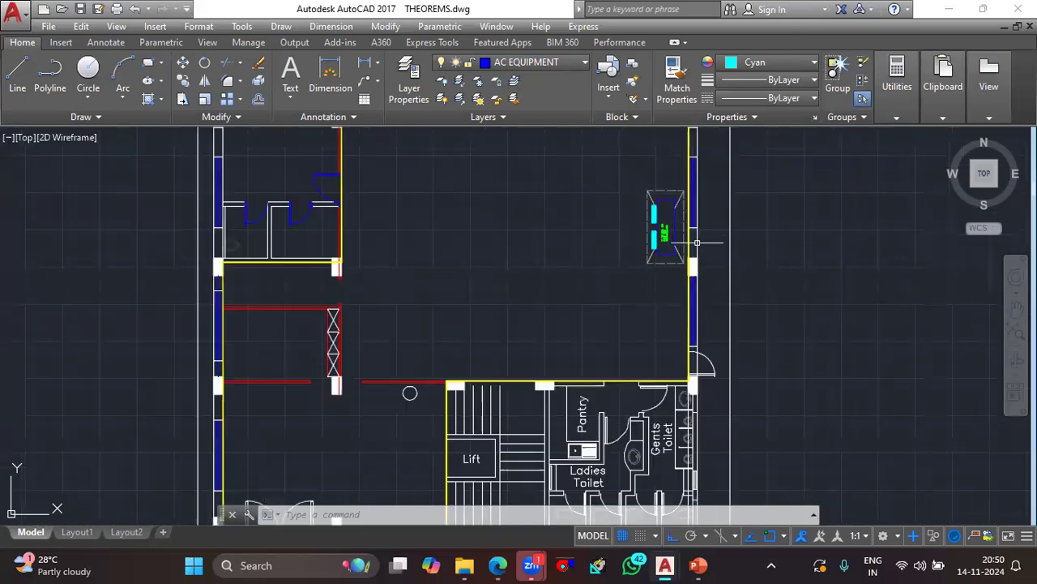
{"action": "scroll", "coordinate": [697, 241], "scroll_direction": "up", "scroll_amount": 1}
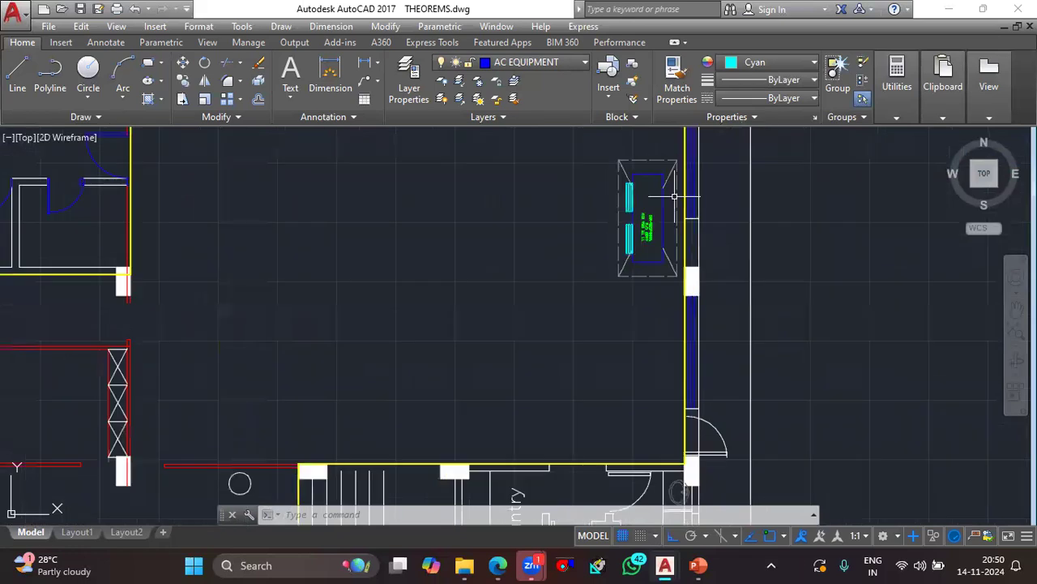
{"action": "scroll", "coordinate": [674, 197], "scroll_direction": "down", "scroll_amount": 1}
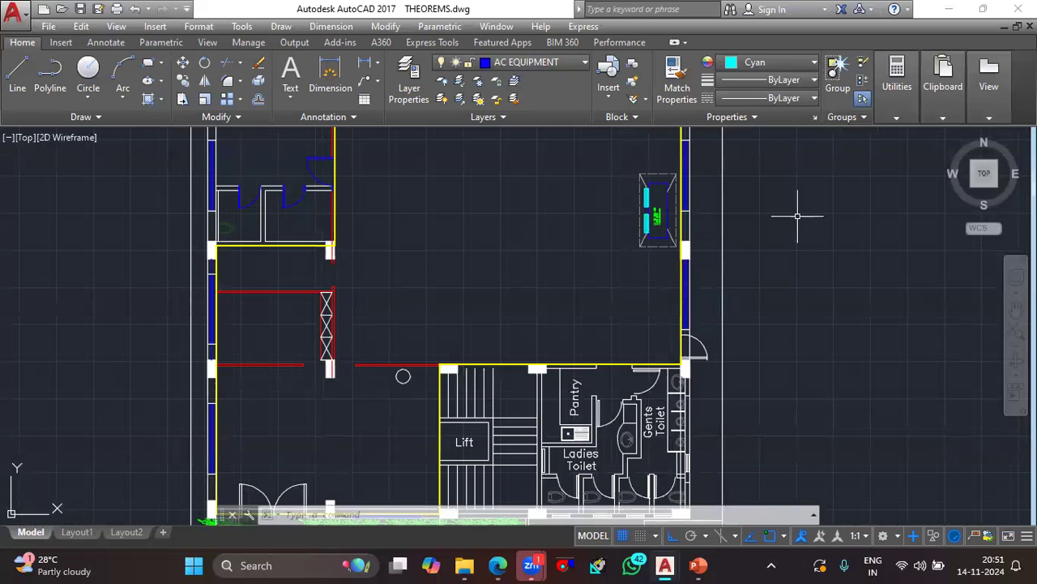
{"action": "scroll", "coordinate": [538, 266], "scroll_direction": "down", "scroll_amount": 2}
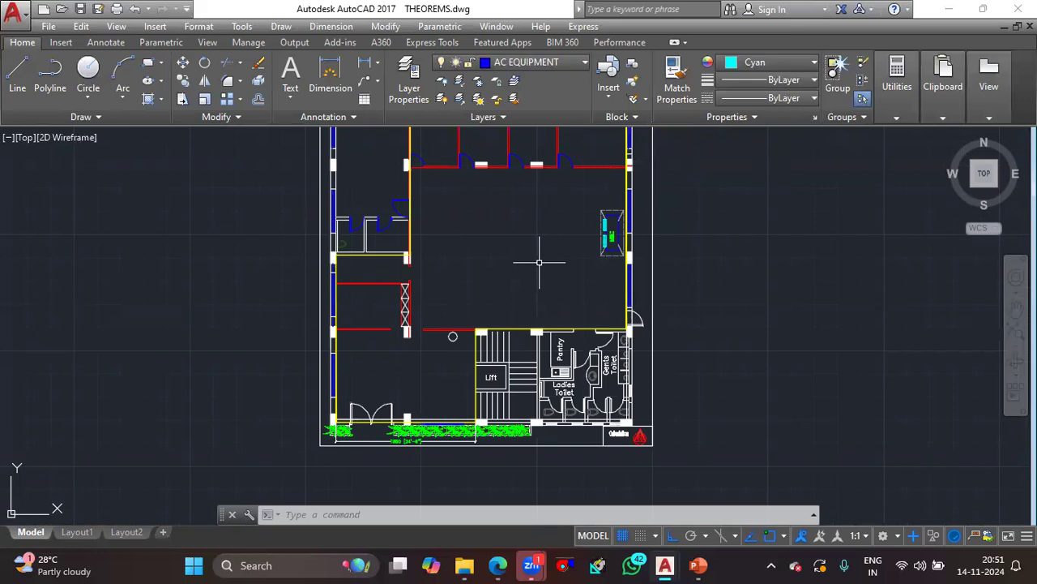
{"action": "left_click", "coordinate": [1018, 9]}
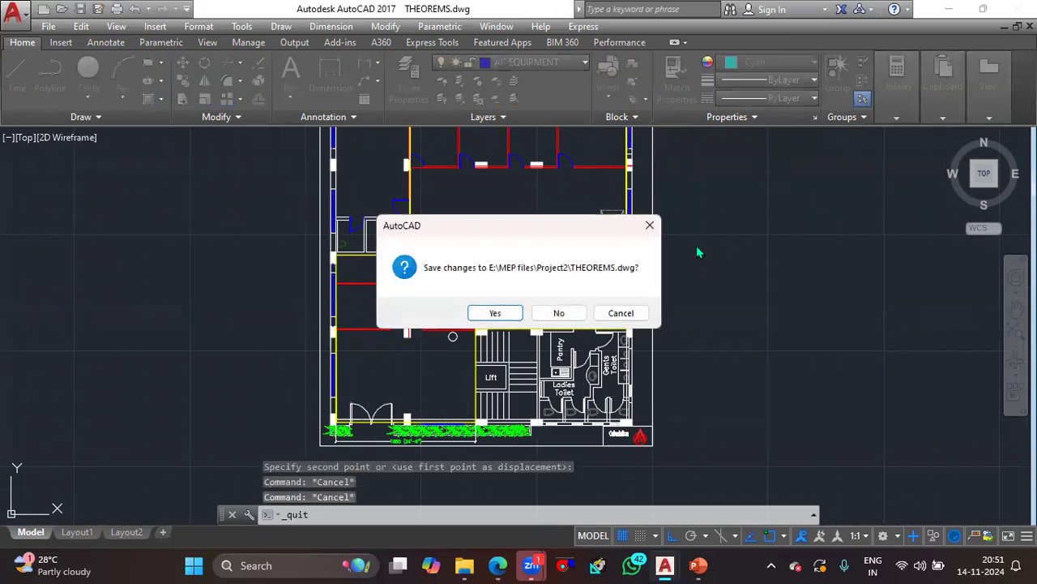
{"action": "left_click", "coordinate": [650, 232]}
{"action": "scroll", "coordinate": [541, 224], "scroll_direction": "down", "scroll_amount": 2}
{"action": "scroll", "coordinate": [540, 243], "scroll_direction": "up", "scroll_amount": 2}
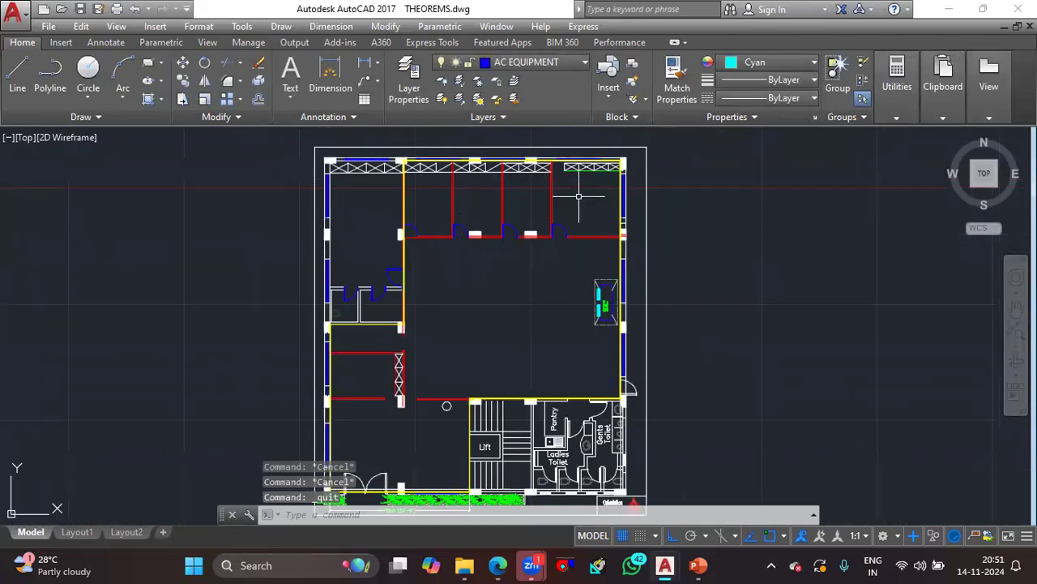
{"action": "middle_click_drag", "start_coordinate": [442, 470], "coordinate": [497, 382]}
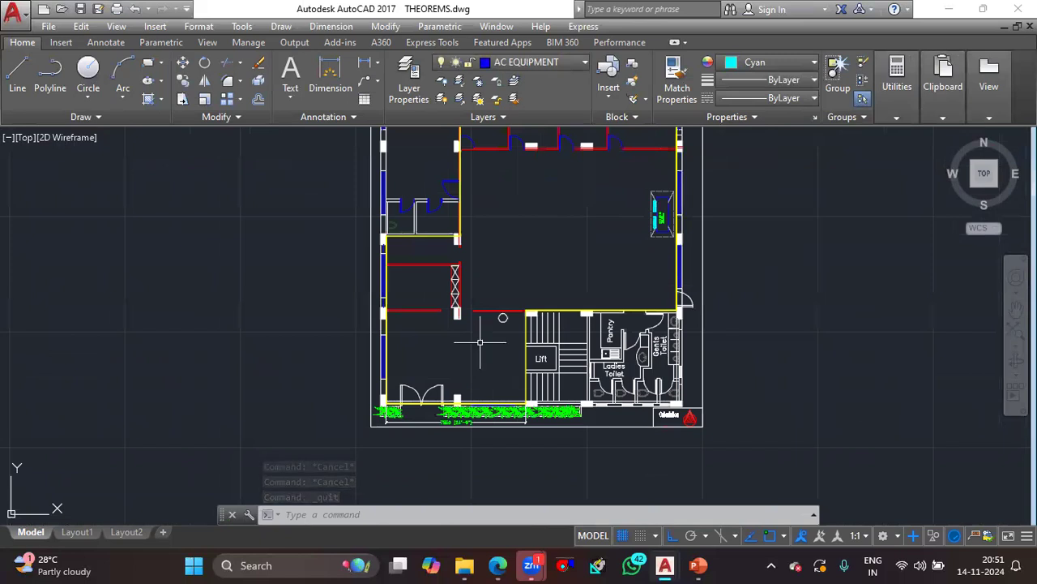
{"action": "mouse_move", "coordinate": [413, 309]}
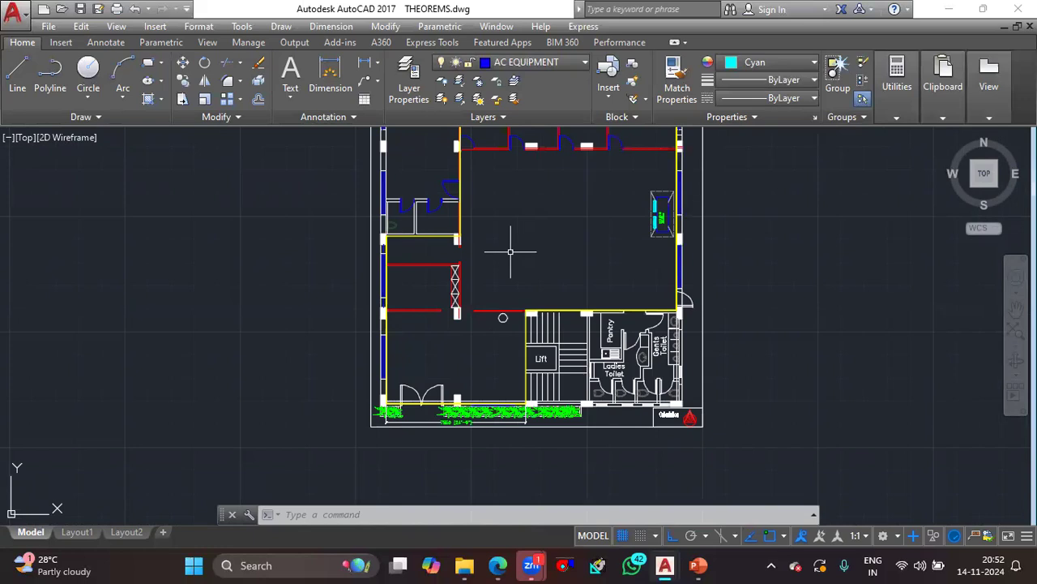
{"action": "mouse_move", "coordinate": [551, 246]}
{"action": "middle_mouse_down"}
{"action": "mouse_move", "coordinate": [502, 326]}
{"action": "mouse_move", "coordinate": [502, 363]}
{"action": "middle_mouse_up"}
{"action": "scroll", "coordinate": [458, 259], "scroll_direction": "up", "scroll_amount": 2}
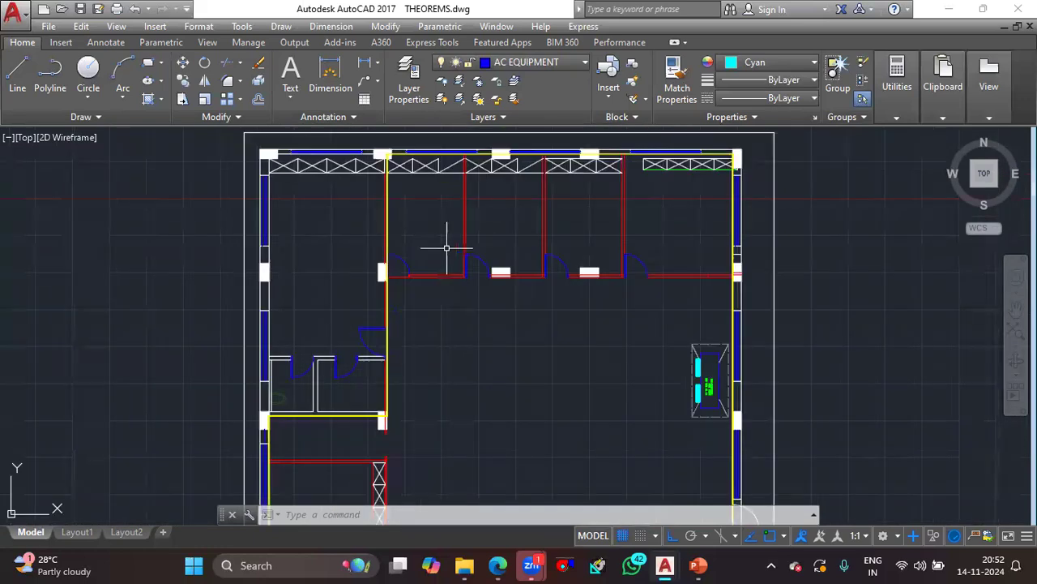
{"action": "scroll", "coordinate": [446, 247], "scroll_direction": "up", "scroll_amount": 2}
{"action": "scroll", "coordinate": [509, 315], "scroll_direction": "down", "scroll_amount": 2}
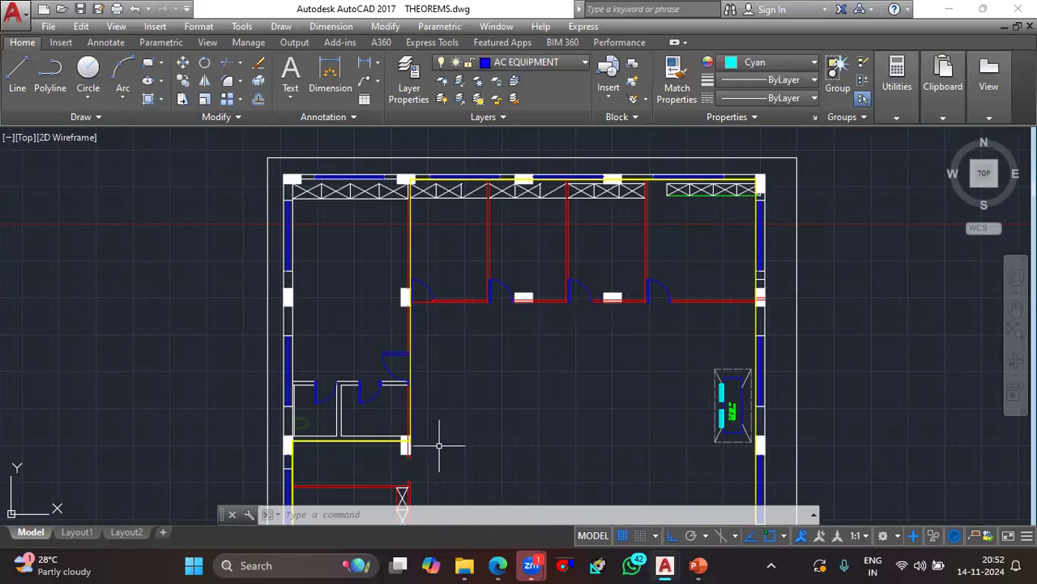
- Calculate 4400/2204 with the CAL command
{"action": "left_click", "coordinate": [374, 514]}
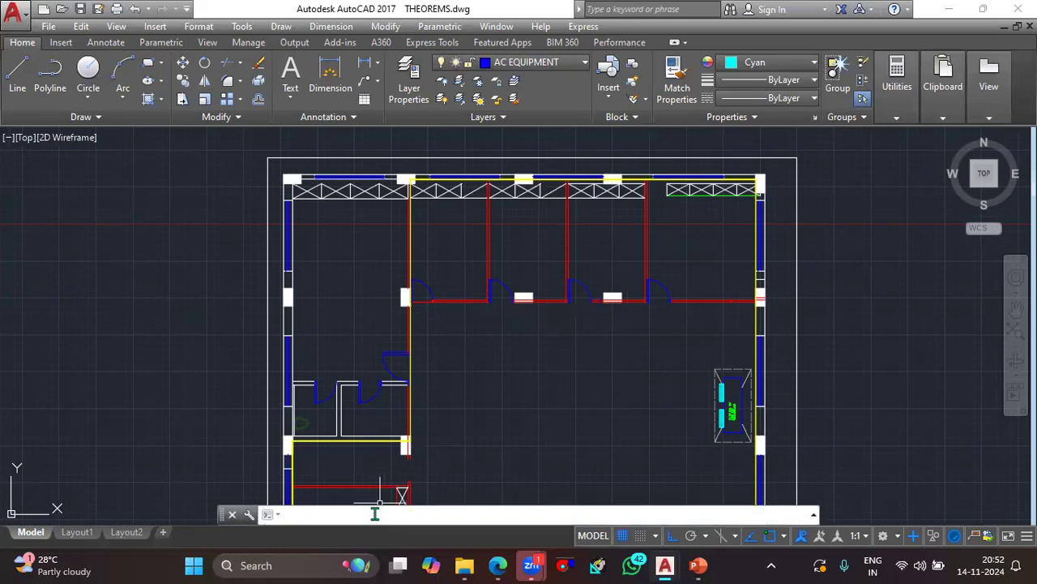
{"action": "type", "text": "CAL"}
{"action": "key", "text": "Return"}
{"action": "type", "text": "4"}
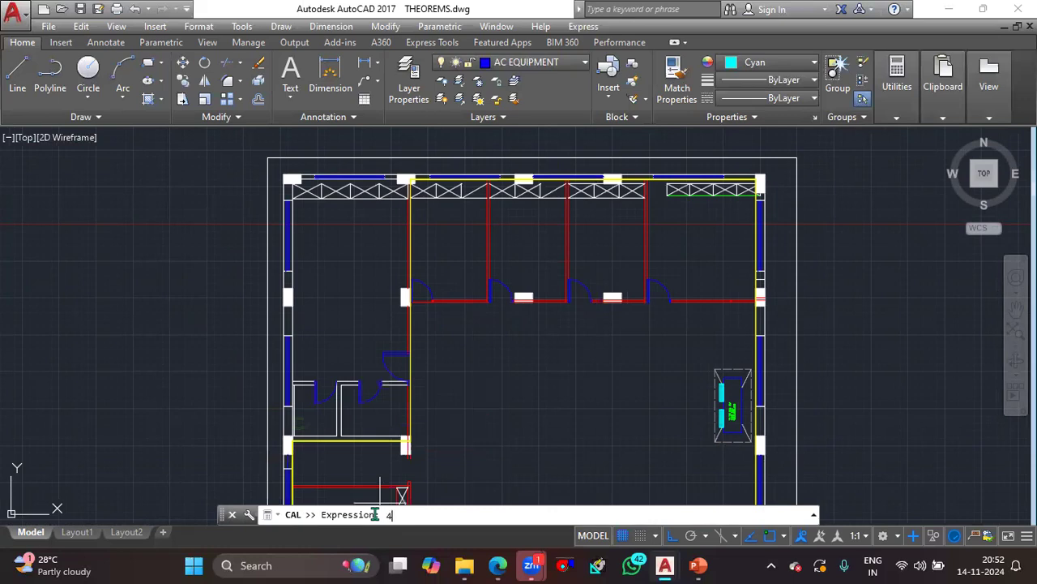
{"action": "type", "text": "00"}
{"action": "key", "text": "BackSpace"}
{"action": "key", "text": "BackSpace"}
{"action": "type", "text": "400/2204"}
{"action": "key", "text": "Return"}
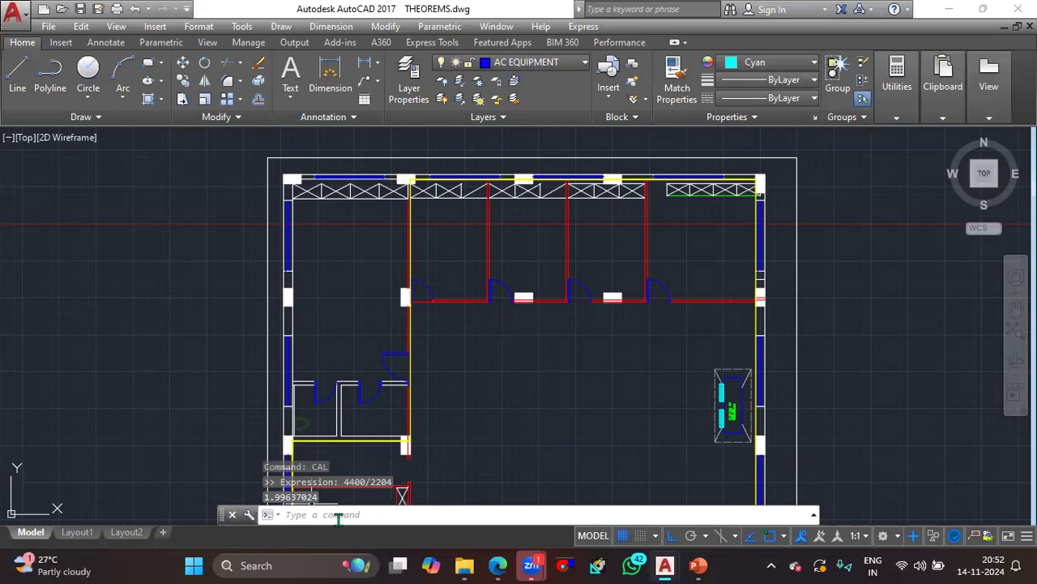
- Set the object colour to Yellow and start a polyline from the leftmost upper cabin's upper-left inner corner along its top wall to the partition
{"action": "type", "text": "pl"}
{"action": "key", "text": "Return"}
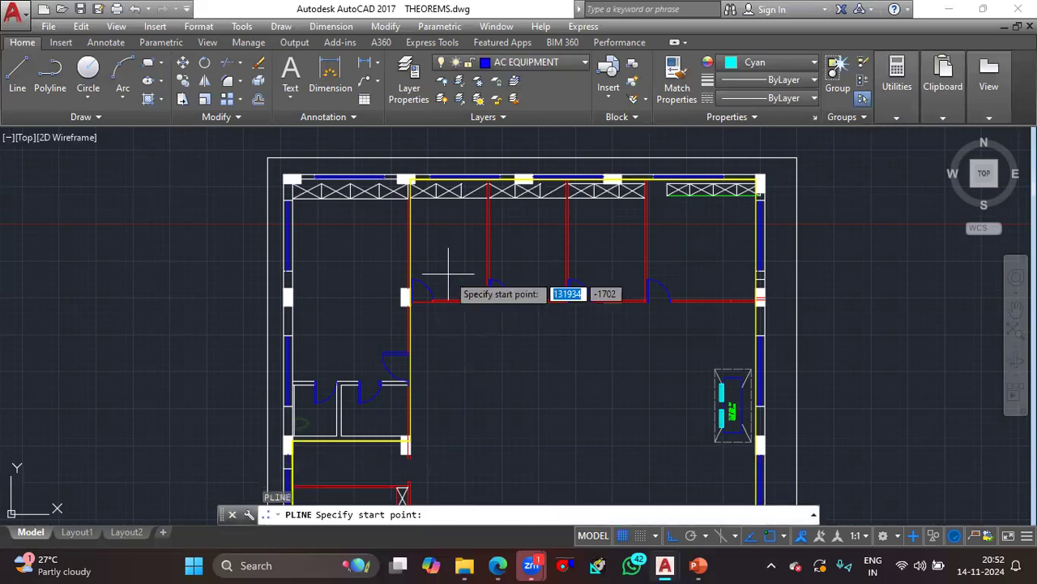
{"action": "left_click", "coordinate": [776, 64]}
{"action": "left_click", "coordinate": [741, 216]}
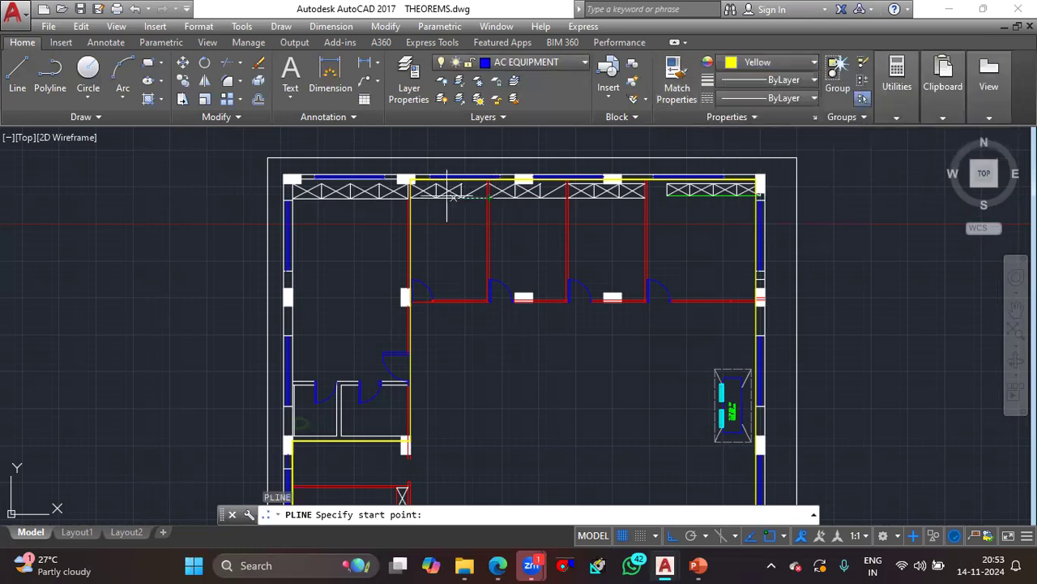
{"action": "scroll", "coordinate": [446, 194], "scroll_direction": "up", "scroll_amount": 5}
{"action": "middle_click_drag", "start_coordinate": [442, 195], "coordinate": [455, 273]}
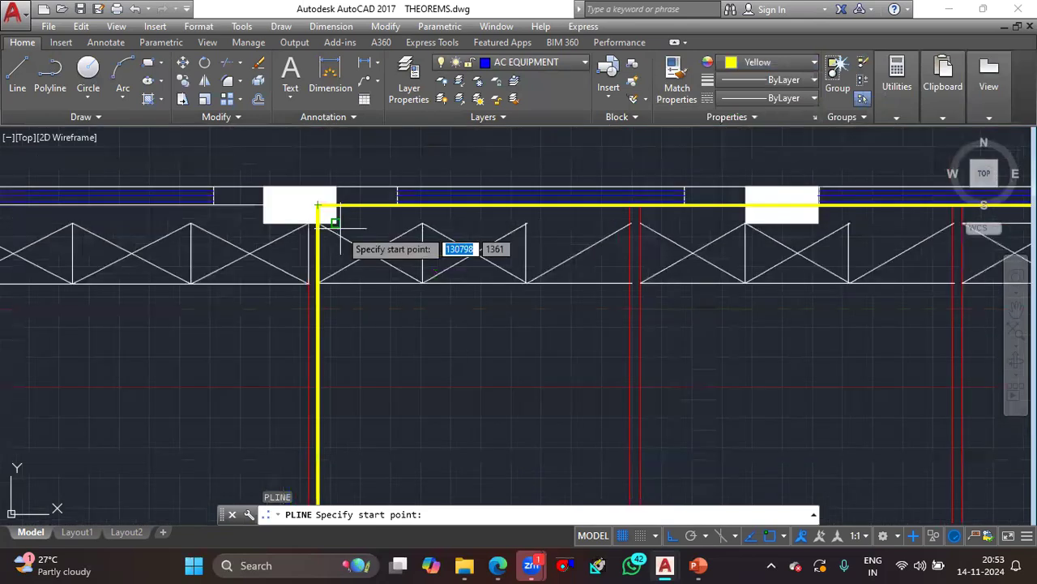
{"action": "scroll", "coordinate": [314, 205], "scroll_direction": "up", "scroll_amount": 3}
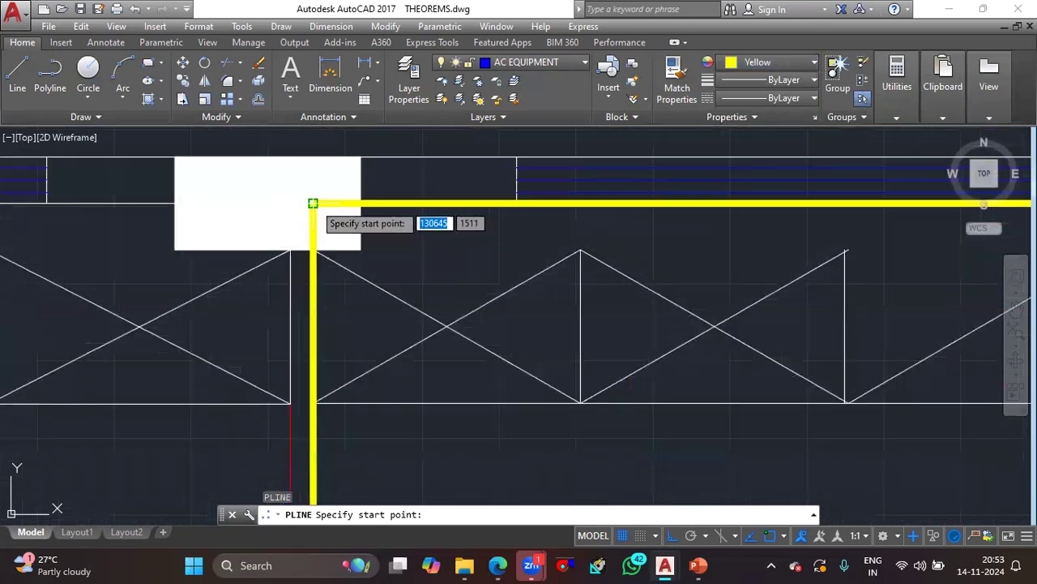
{"action": "left_click", "coordinate": [313, 204]}
{"action": "scroll", "coordinate": [629, 227], "scroll_direction": "down", "scroll_amount": 6}
{"action": "scroll", "coordinate": [668, 235], "scroll_direction": "up", "scroll_amount": 2}
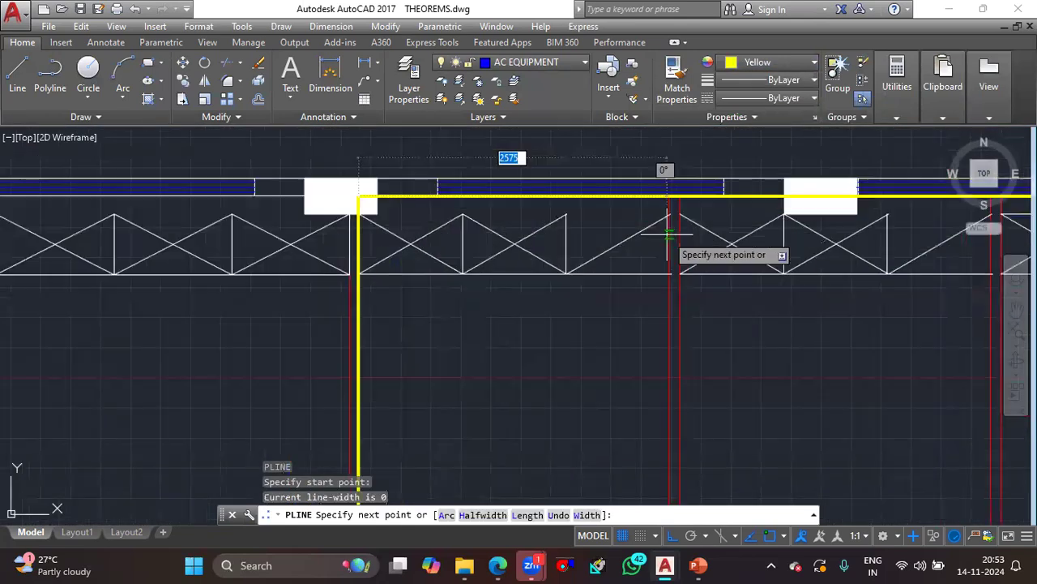
{"action": "scroll", "coordinate": [668, 235], "scroll_direction": "up", "scroll_amount": 4}
{"action": "left_click", "coordinate": [669, 196]}
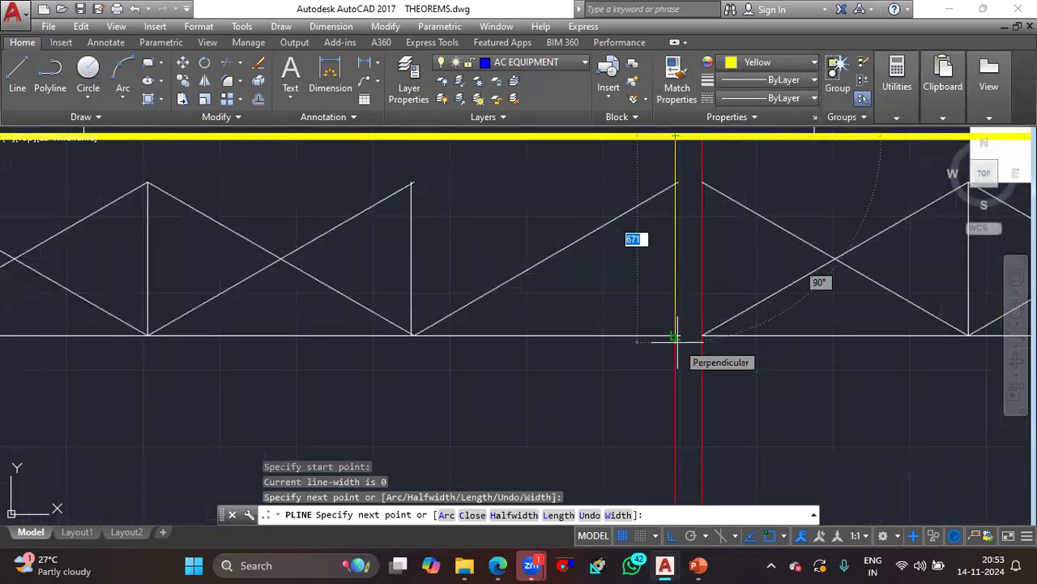
- Continue the polyline down the cabin's partition, along its bottom wall and back up to the starting corner, and end it
{"action": "scroll", "coordinate": [676, 336], "scroll_direction": "down", "scroll_amount": 2}
{"action": "scroll", "coordinate": [678, 338], "scroll_direction": "up", "scroll_amount": 5}
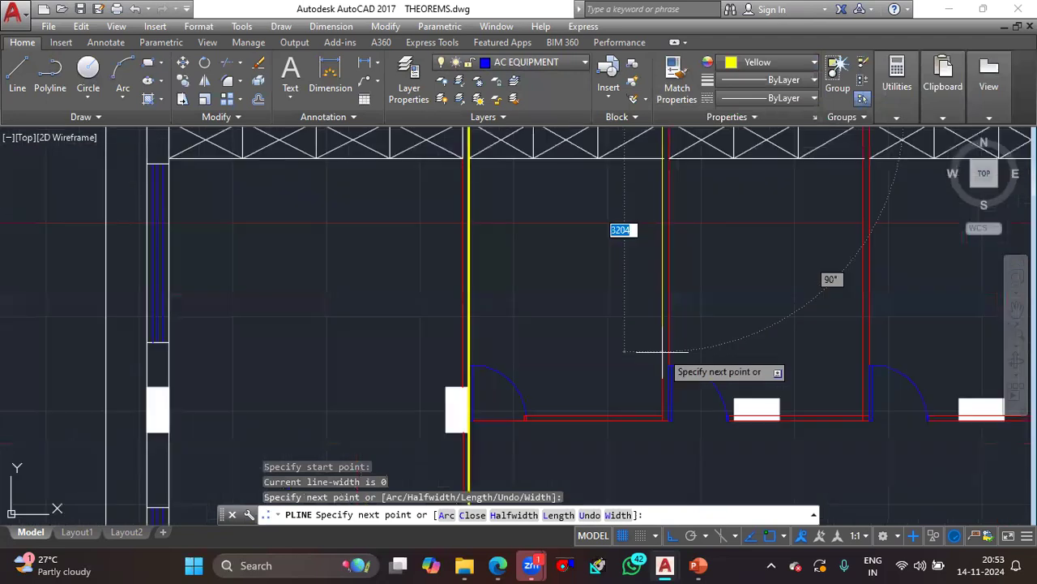
{"action": "left_click", "coordinate": [711, 473]}
{"action": "middle_click_drag", "start_coordinate": [589, 450], "coordinate": [675, 342]}
{"action": "scroll", "coordinate": [676, 342], "scroll_direction": "down", "scroll_amount": 6}
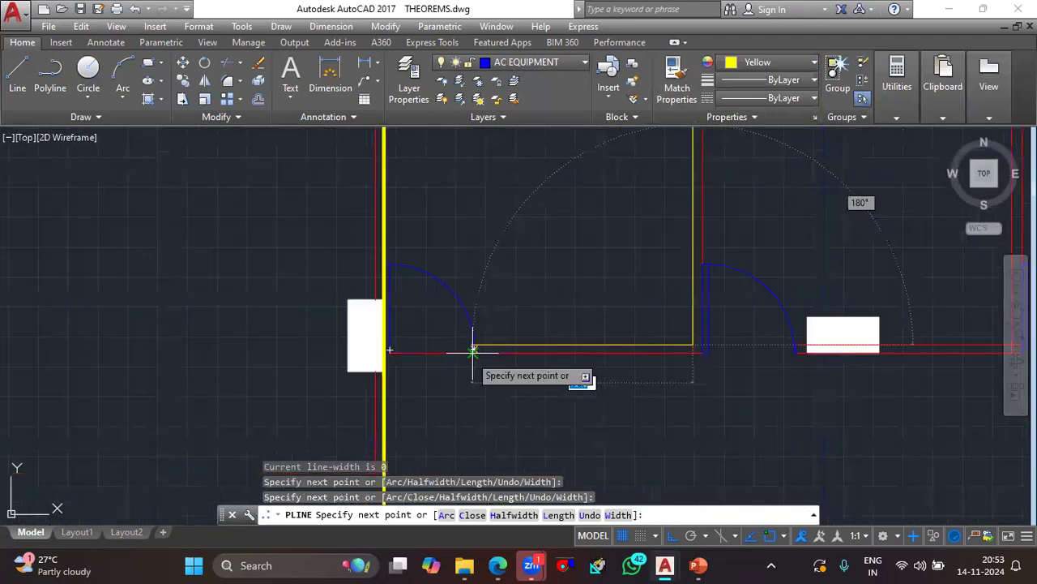
{"action": "scroll", "coordinate": [631, 399], "scroll_direction": "up", "scroll_amount": 3}
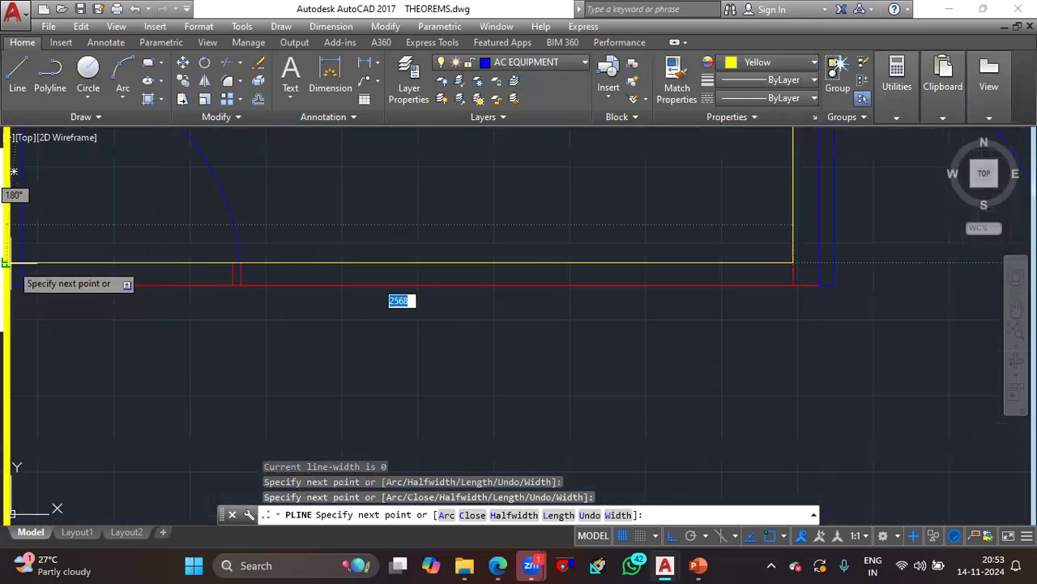
{"action": "left_click", "coordinate": [12, 261]}
{"action": "scroll", "coordinate": [12, 261], "scroll_direction": "down", "scroll_amount": 3}
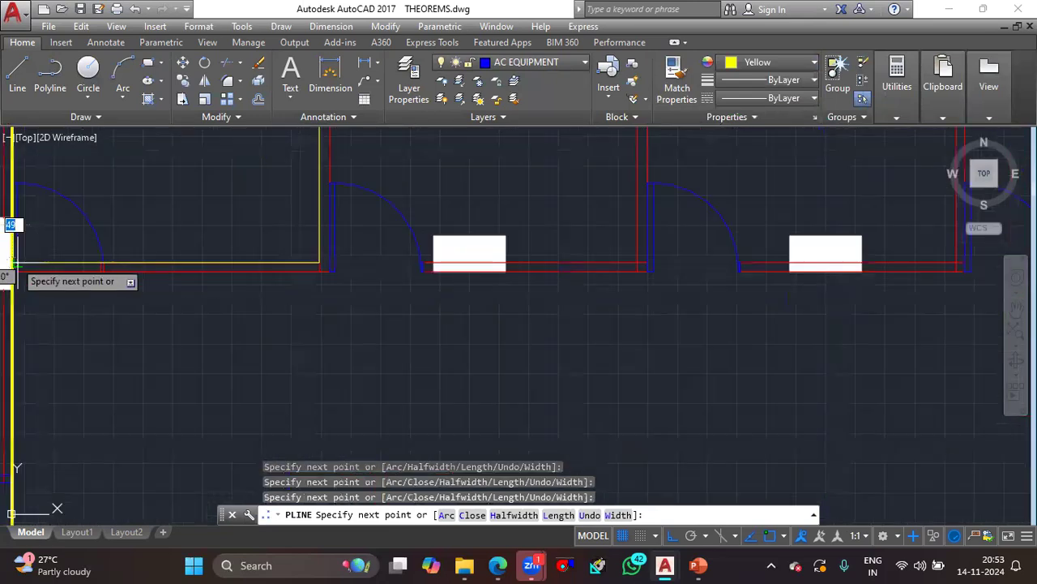
{"action": "middle_click_drag", "start_coordinate": [33, 182], "coordinate": [47, 497]}
{"action": "scroll", "coordinate": [71, 369], "scroll_direction": "up", "scroll_amount": 5}
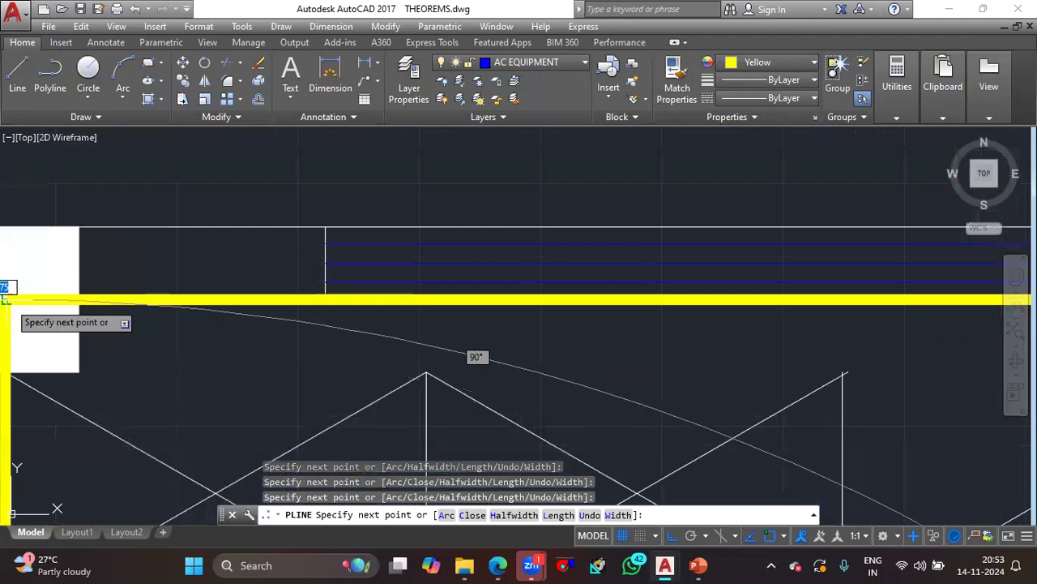
{"action": "key", "text": "Escape"}
- List the properties of the yellow polyline outlining the leftmost upper cabin to read its area
{"action": "scroll", "coordinate": [113, 320], "scroll_direction": "down", "scroll_amount": 2}
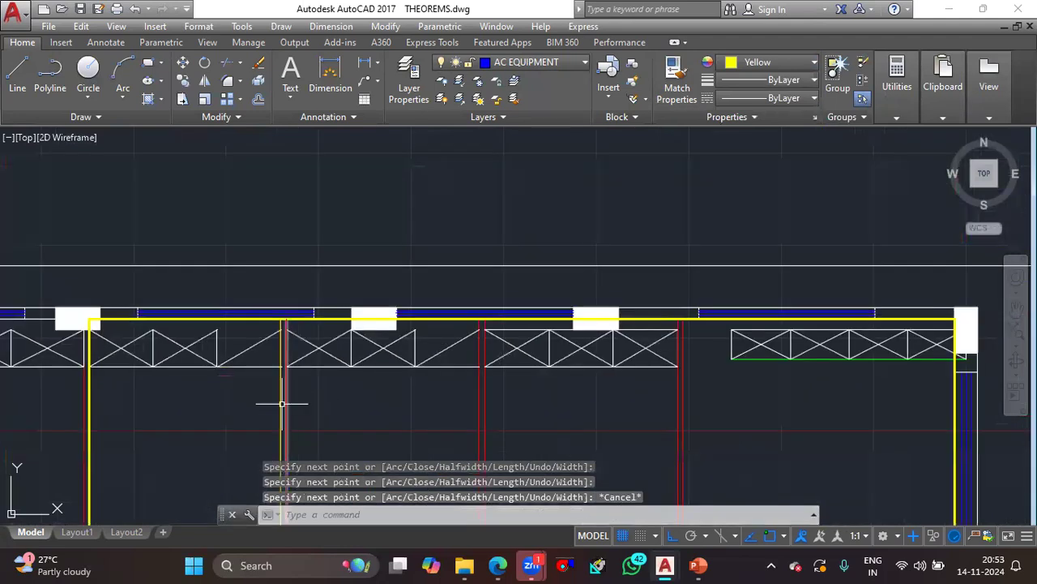
{"action": "scroll", "coordinate": [282, 402], "scroll_direction": "up", "scroll_amount": 7}
{"action": "left_click", "coordinate": [282, 403]}
{"action": "scroll", "coordinate": [387, 381], "scroll_direction": "down", "scroll_amount": 5}
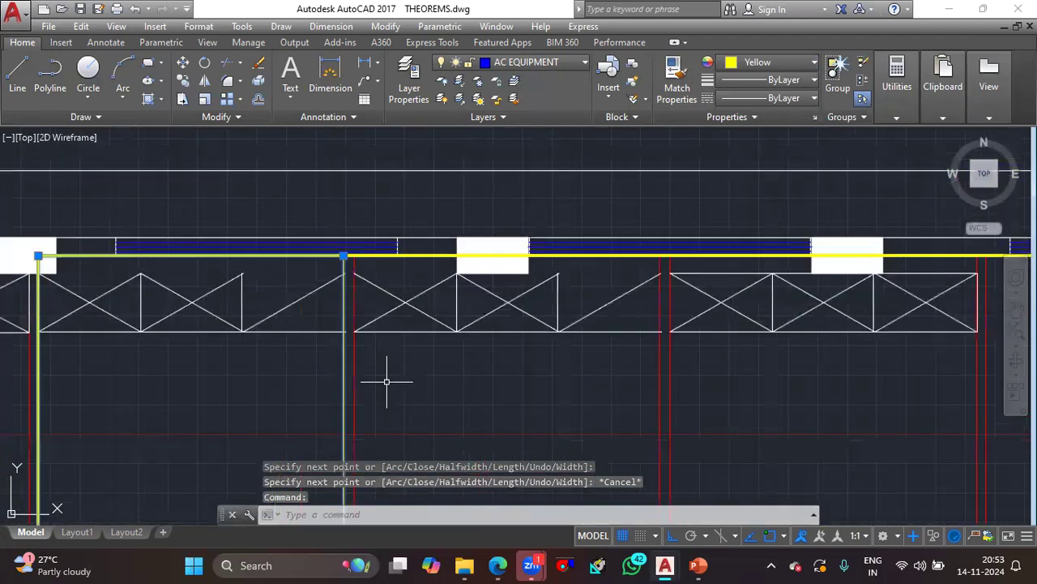
{"action": "scroll", "coordinate": [386, 381], "scroll_direction": "down", "scroll_amount": 3}
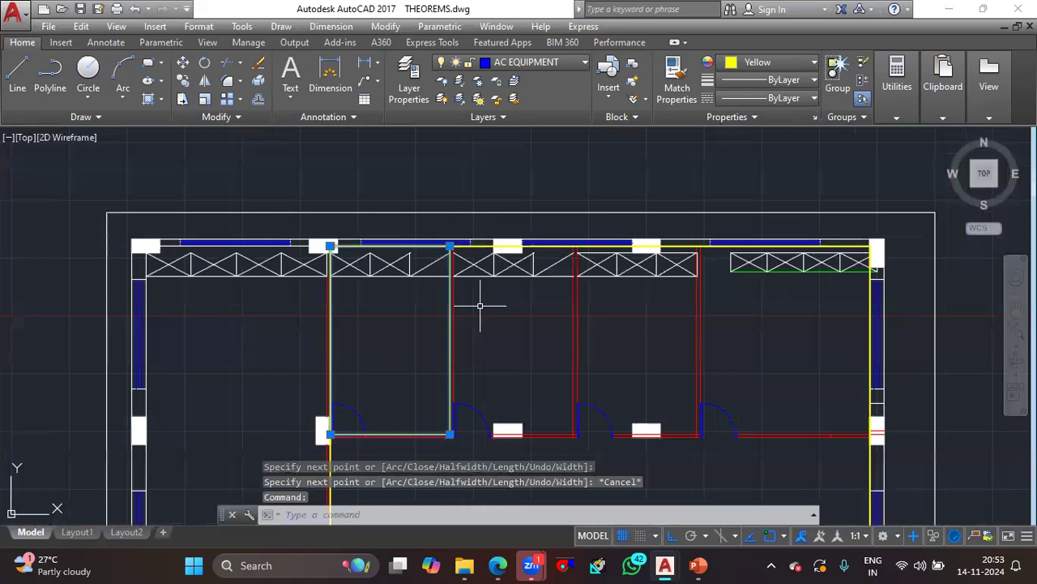
{"action": "type", "text": "LI"}
{"action": "key", "text": "Return"}
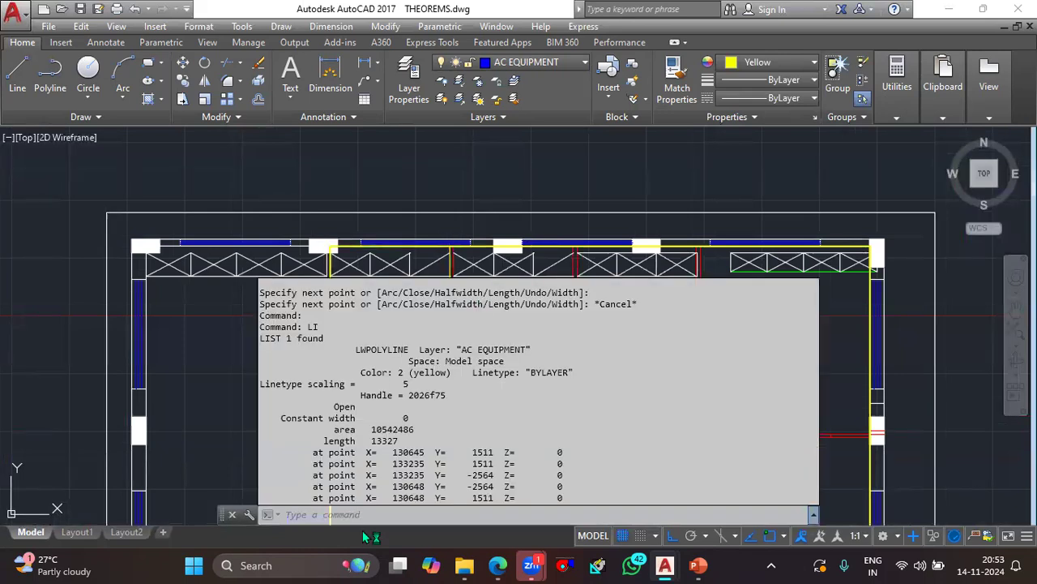
- Copy the listed cabin area and convert it to square feet with CAL, using the expression 10542486*1.0785*10^-5
{"action": "left_click_drag", "start_coordinate": [422, 429], "coordinate": [373, 430]}
{"action": "key", "text": "ctrl+c"}
{"action": "left_click", "coordinate": [363, 516]}
{"action": "type", "text": "cal"}
{"action": "key", "text": "Return"}
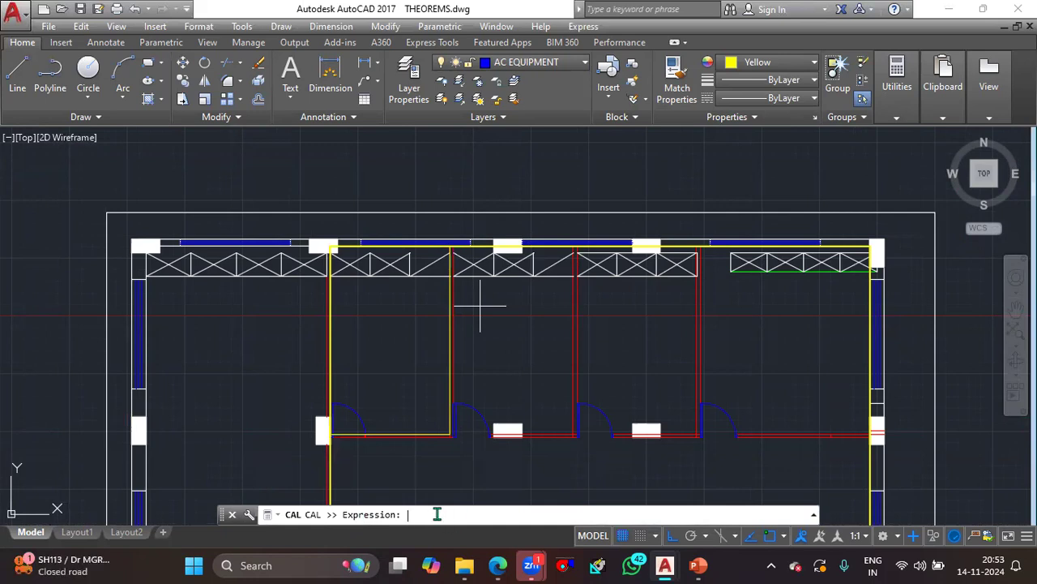
{"action": "key", "text": "ctrl+v"}
{"action": "type", "text": "*1.0785*10"}
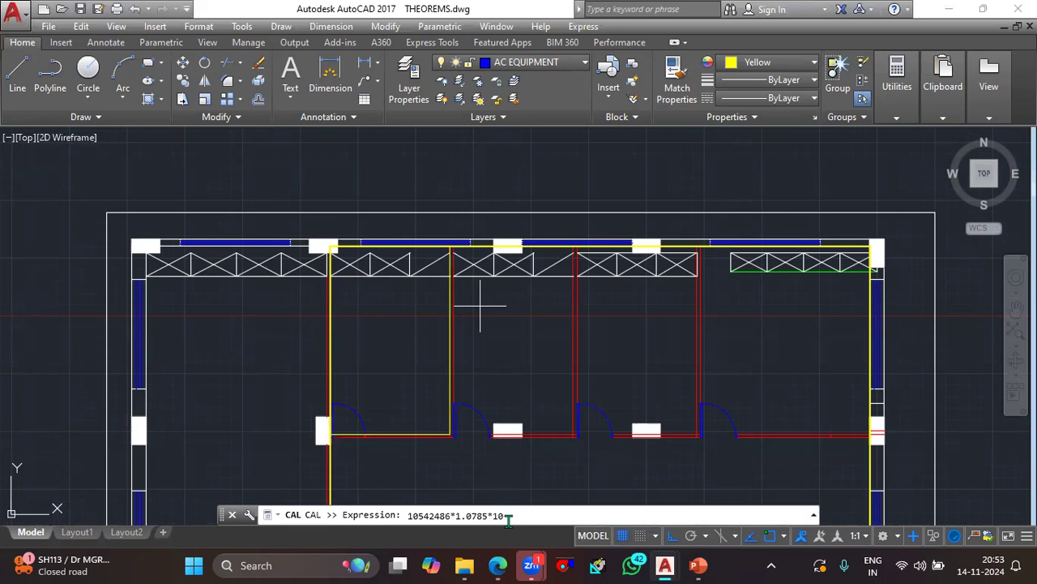
{"action": "key", "text": "Return"}
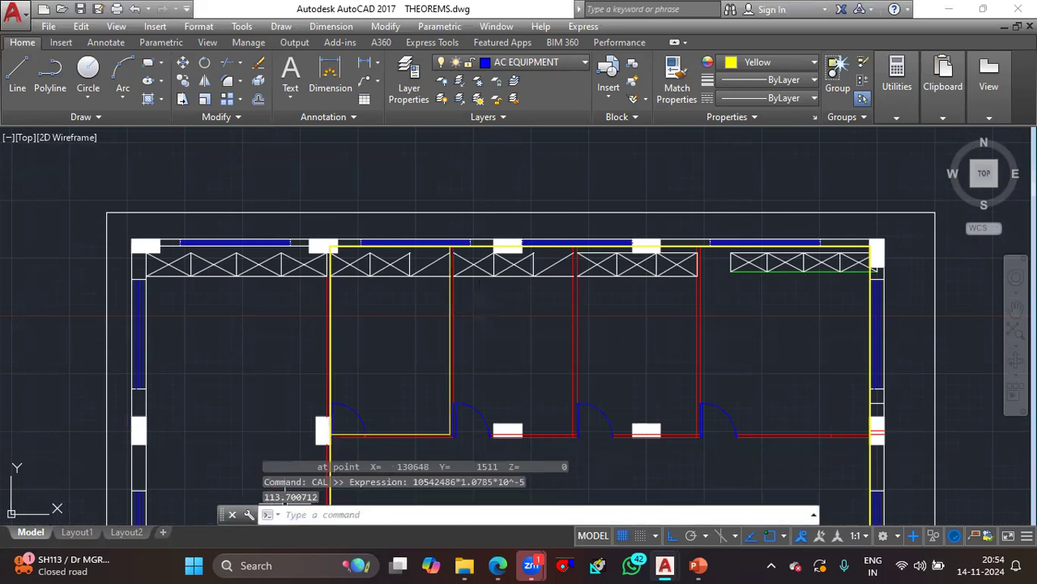
- Add multiline text reading "114 SQFT" on two lines inside the outlined leftmost upper cabin
{"action": "left_click", "coordinate": [371, 335]}
{"action": "key", "text": "Escape"}
{"action": "type", "text": "t"}
{"action": "key", "text": "Return"}
{"action": "left_click", "coordinate": [370, 347]}
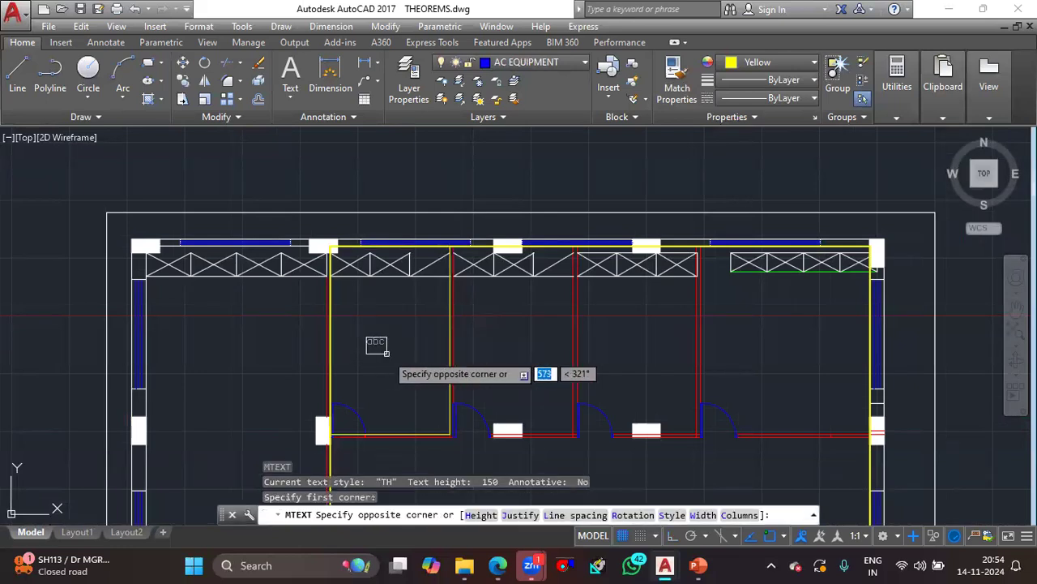
{"action": "left_click", "coordinate": [362, 364]}
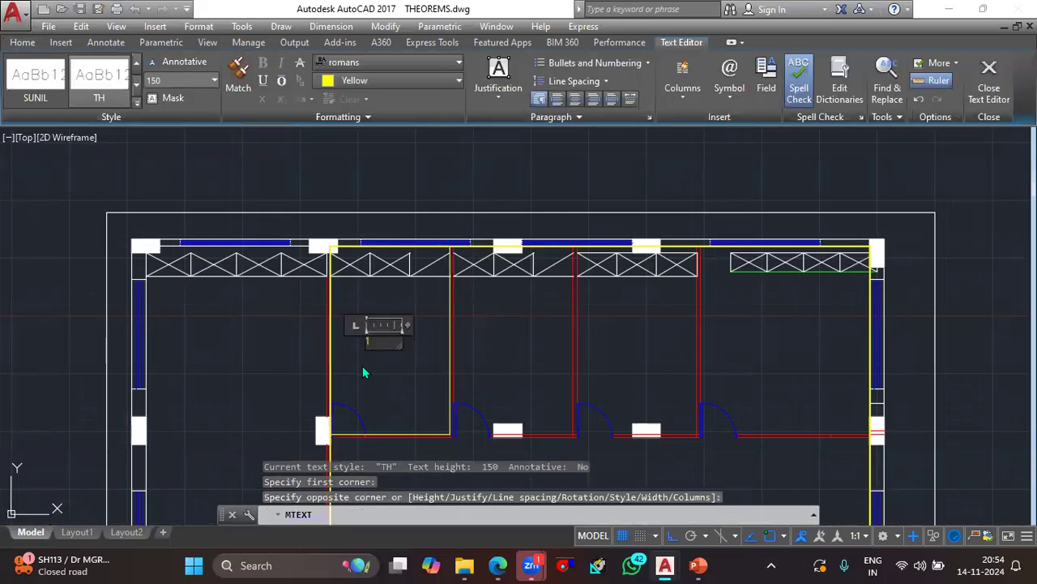
{"action": "type", "text": "114"}
{"action": "key", "text": "Return"}
{"action": "type", "text": "SQFT"}
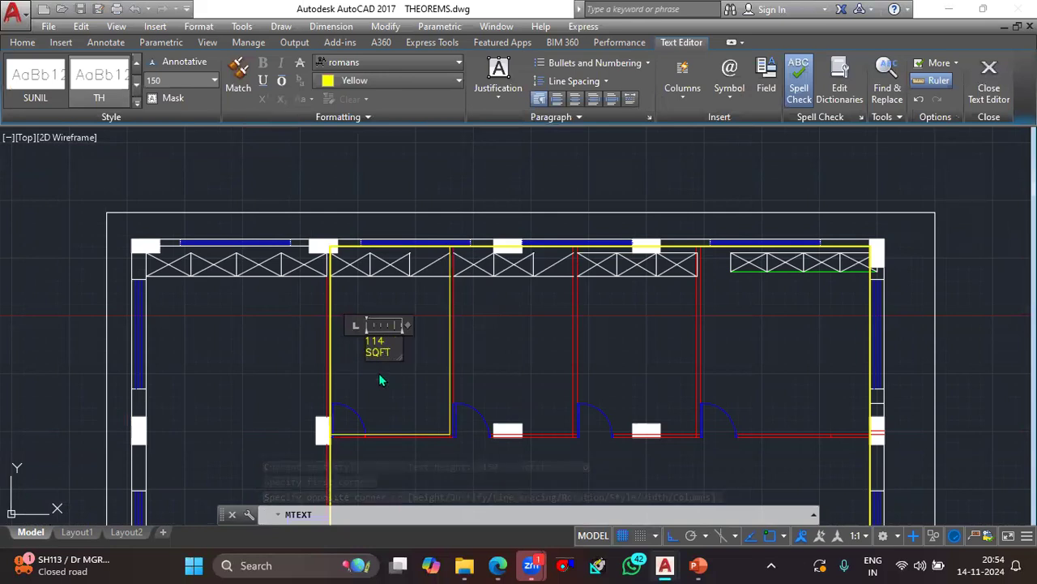
{"action": "left_click", "coordinate": [403, 360]}
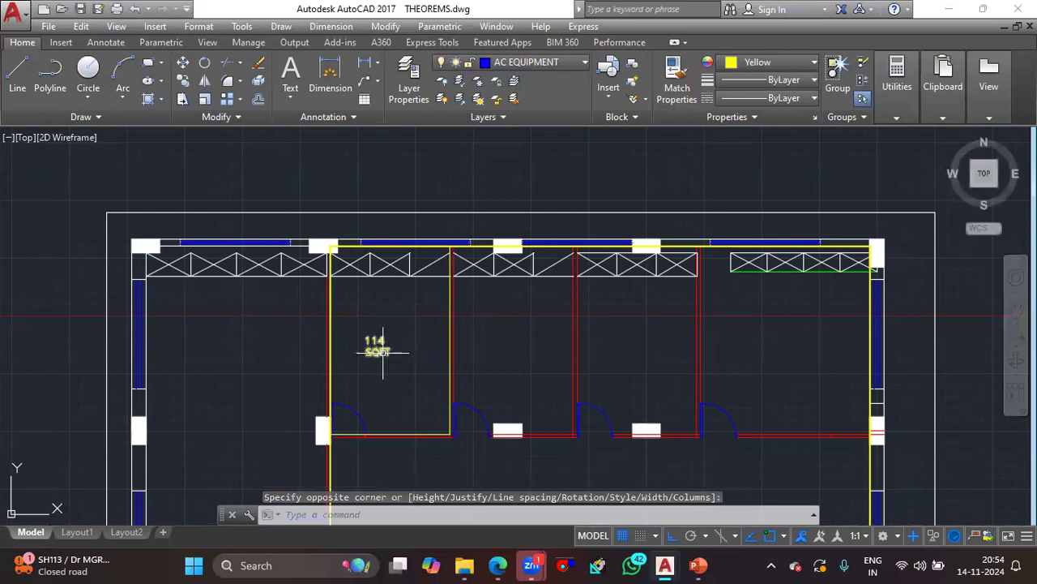
- Extend the cabin's 114 SQFT label with the airflow lines "114*2=228" and "CFM"
{"action": "left_click", "coordinate": [379, 352]}
{"action": "double_click", "coordinate": [380, 353]}
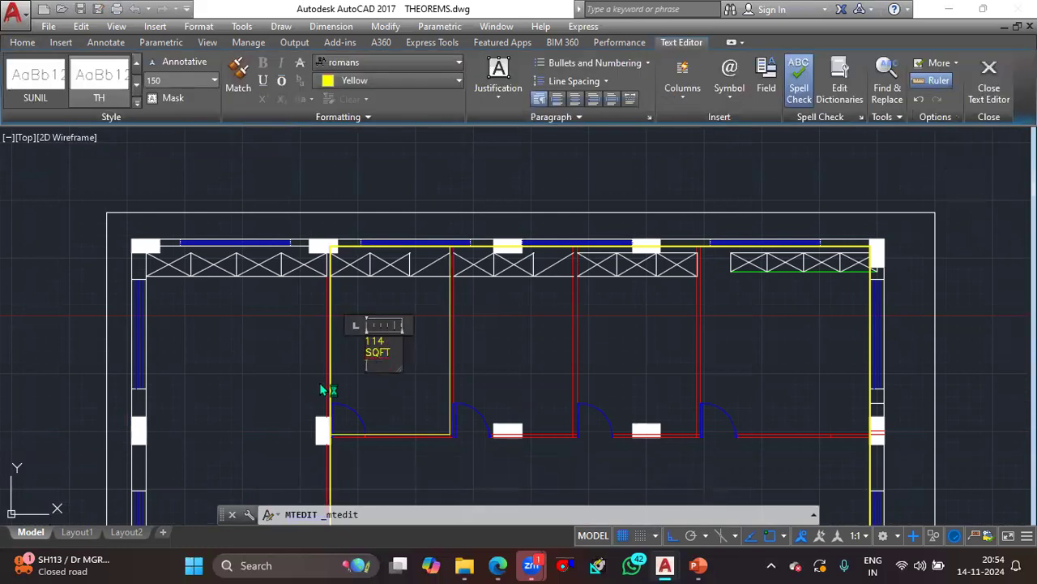
{"action": "type", "text": "114*2=228"}
{"action": "key", "text": "Return"}
{"action": "type", "text": "CFM"}
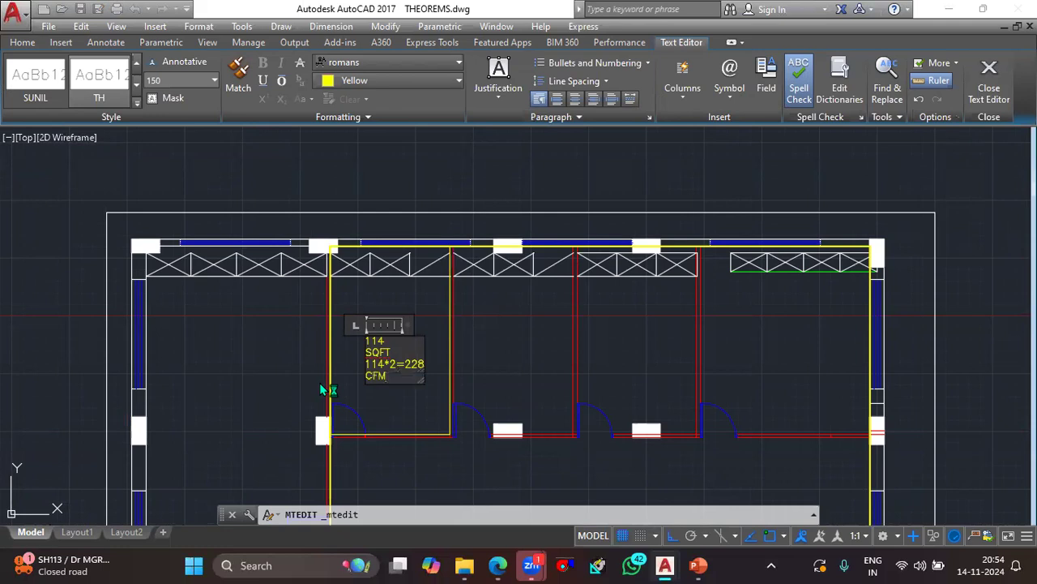
{"action": "left_click", "coordinate": [356, 398]}
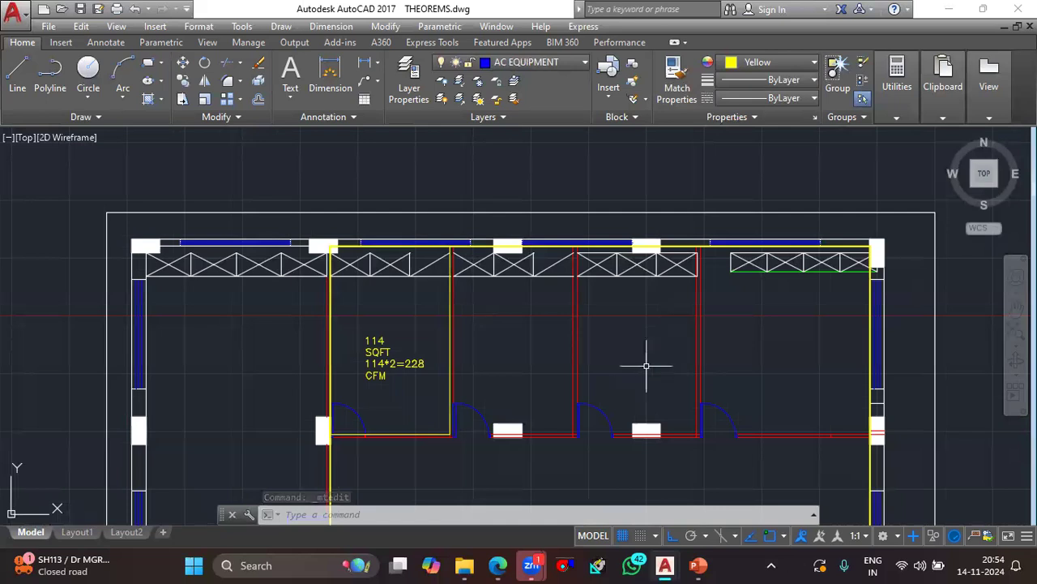
- Start a polyline at the central hall's upper-left corner, where the cabins' bottom wall meets the yellow outline
{"action": "scroll", "coordinate": [673, 343], "scroll_direction": "down", "scroll_amount": 2}
{"action": "scroll", "coordinate": [608, 361], "scroll_direction": "down", "scroll_amount": 2}
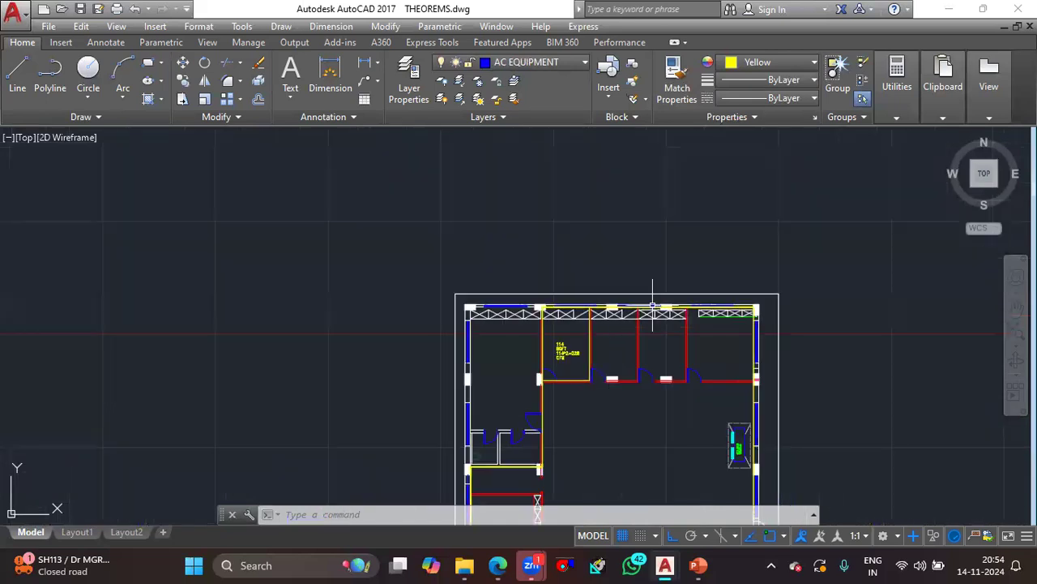
{"action": "scroll", "coordinate": [651, 308], "scroll_direction": "down", "scroll_amount": 1}
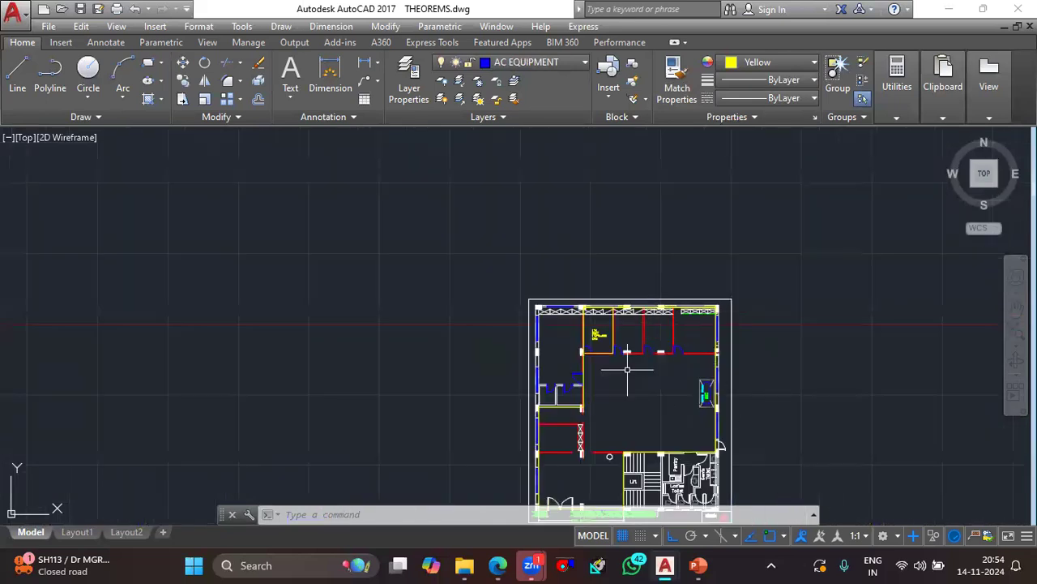
{"action": "scroll", "coordinate": [624, 430], "scroll_direction": "up", "scroll_amount": 2}
{"action": "middle_click_drag", "start_coordinate": [624, 434], "coordinate": [515, 400]}
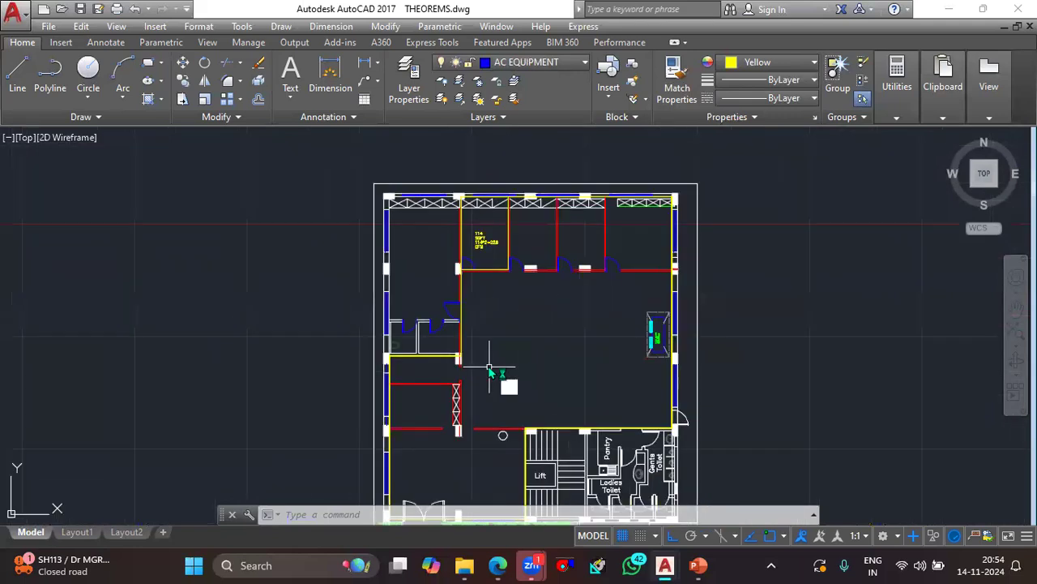
{"action": "type", "text": "pl"}
{"action": "key", "text": "Return"}
{"action": "scroll", "coordinate": [487, 366], "scroll_direction": "up", "scroll_amount": 4}
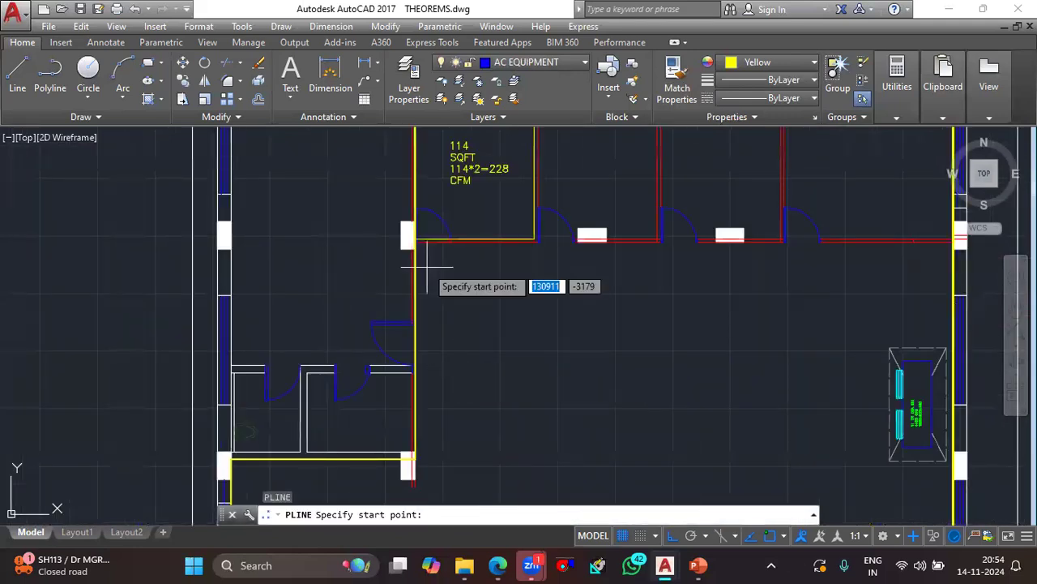
{"action": "scroll", "coordinate": [428, 261], "scroll_direction": "up", "scroll_amount": 4}
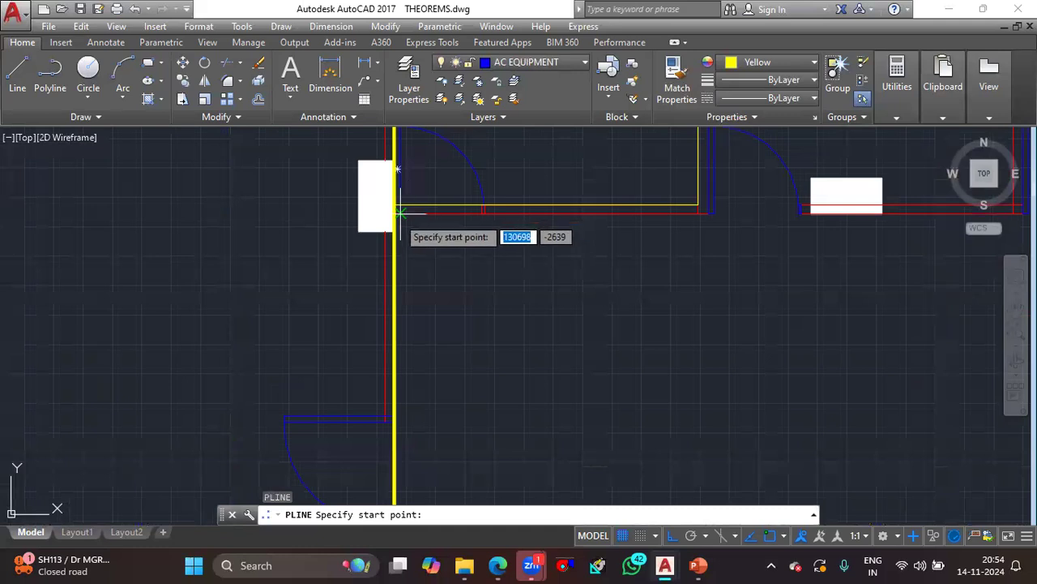
{"action": "scroll", "coordinate": [398, 212], "scroll_direction": "up", "scroll_amount": 7}
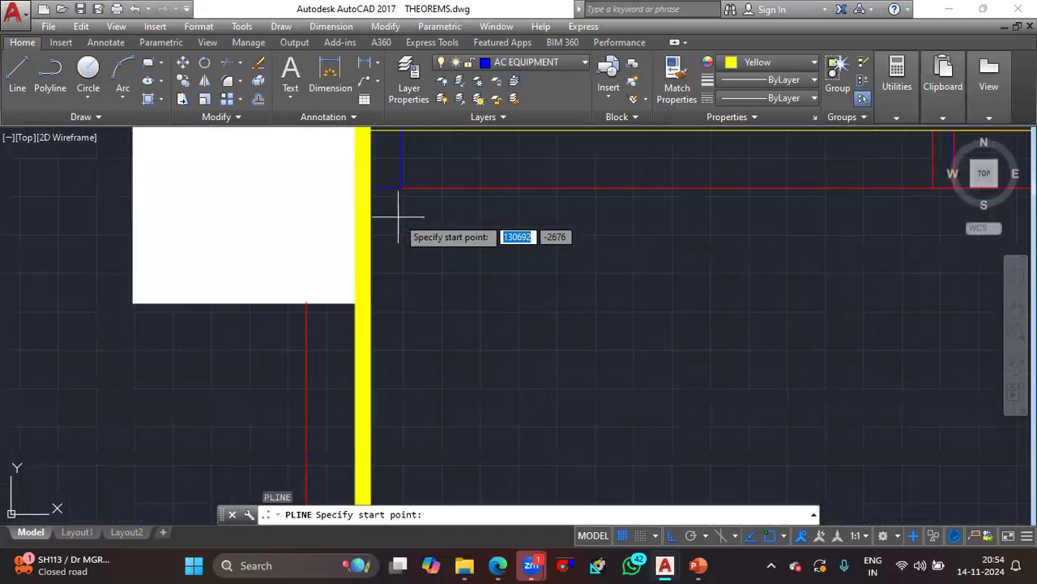
{"action": "left_click", "coordinate": [364, 187]}
- Set the polyline's starting and ending width to 10 and draw it along the hall's top wall to the right outer wall
{"action": "type", "text": "WC"}
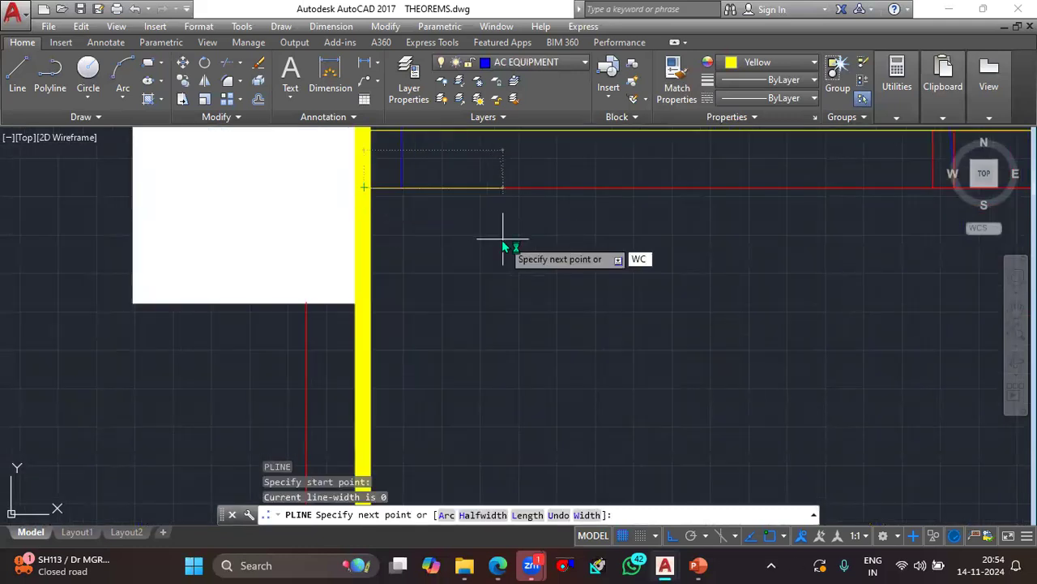
{"action": "key", "text": "Return"}
{"action": "type", "text": "10"}
{"action": "key", "text": "Return"}
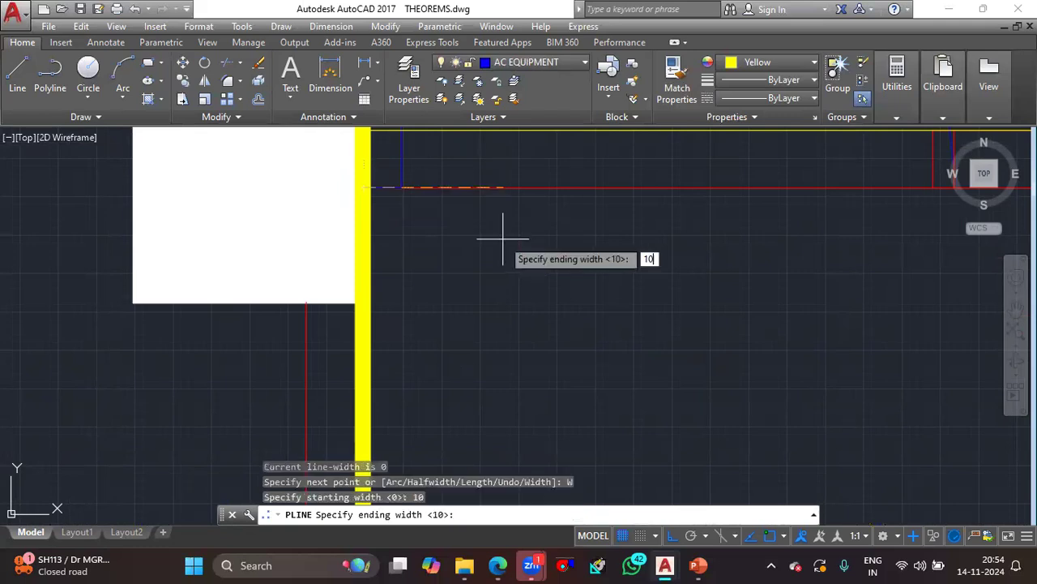
{"action": "key", "text": "Return"}
{"action": "scroll", "coordinate": [448, 261], "scroll_direction": "down", "scroll_amount": 3}
{"action": "middle_click_drag", "start_coordinate": [671, 288], "coordinate": [271, 335]}
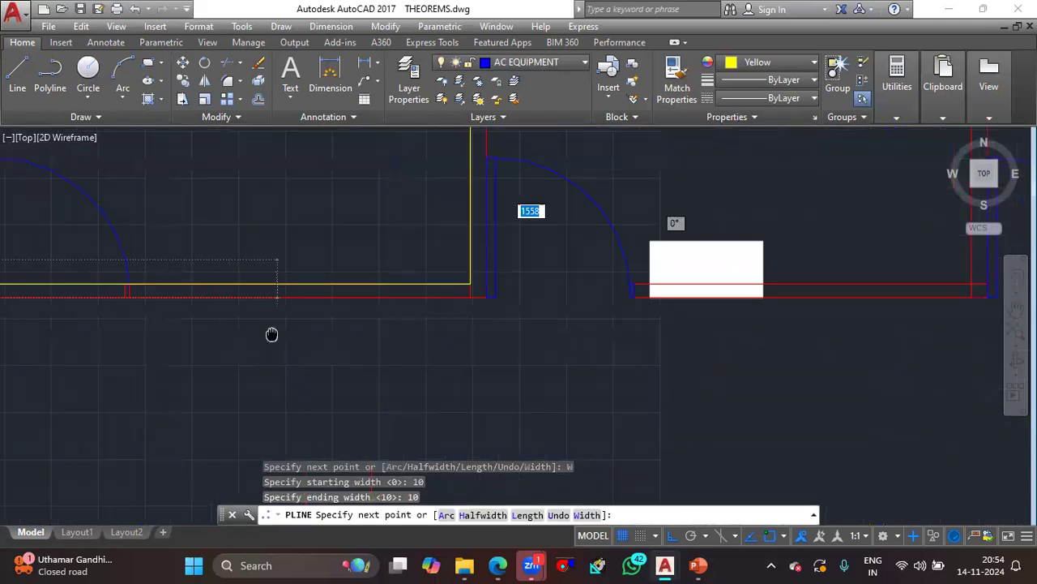
{"action": "middle_click_drag", "start_coordinate": [413, 320], "coordinate": [89, 313]}
{"action": "scroll", "coordinate": [291, 361], "scroll_direction": "down", "scroll_amount": 6}
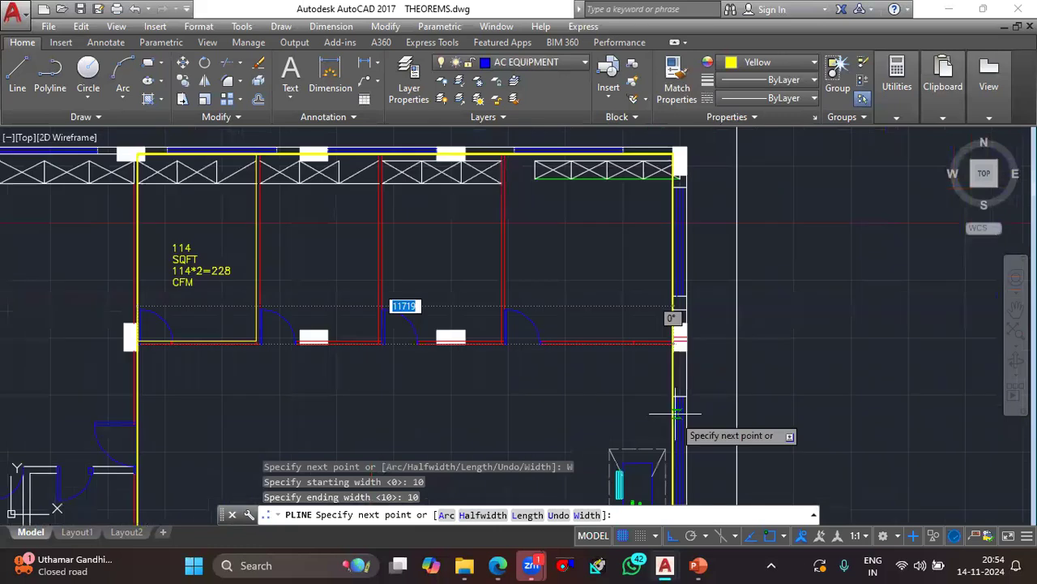
{"action": "scroll", "coordinate": [674, 373], "scroll_direction": "up", "scroll_amount": 7}
{"action": "left_click", "coordinate": [667, 187]}
- Continue the polyline down the hall's right wall, along its bottom wall and back up to the starting corner, and end it
{"action": "scroll", "coordinate": [669, 222], "scroll_direction": "down", "scroll_amount": 7}
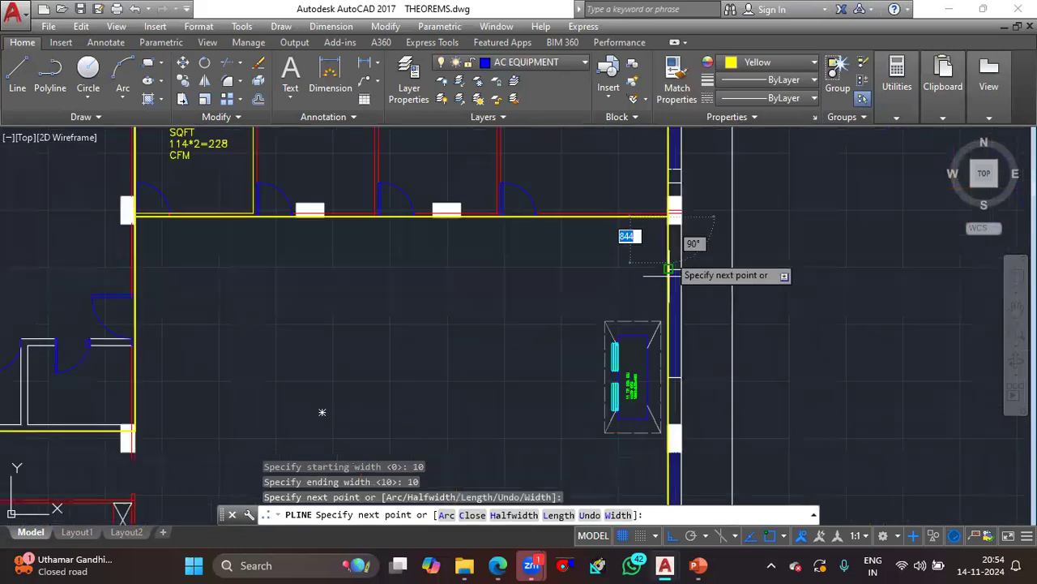
{"action": "middle_click_drag", "start_coordinate": [322, 412], "coordinate": [330, 181]}
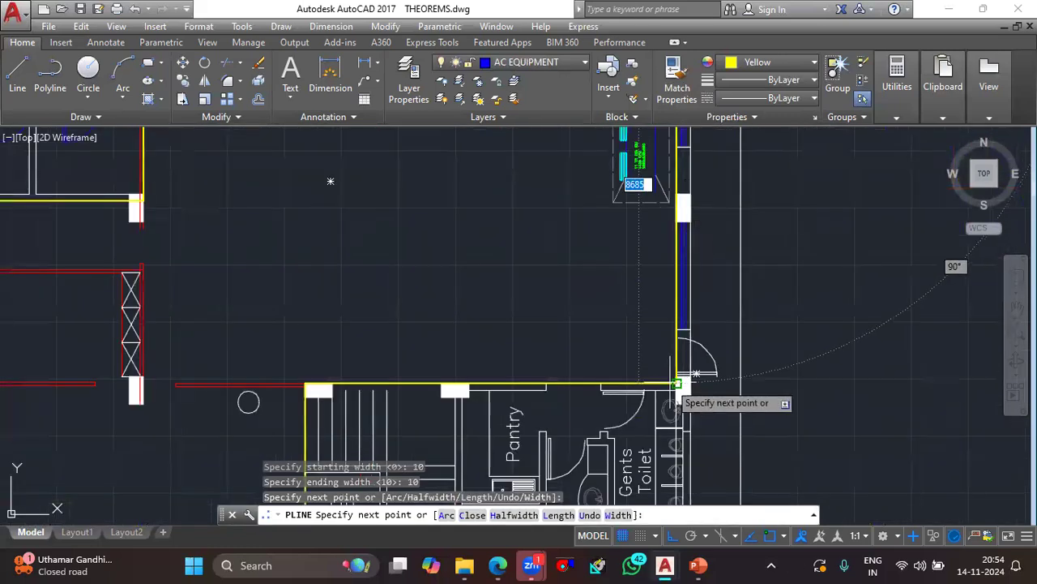
{"action": "left_click", "coordinate": [679, 382]}
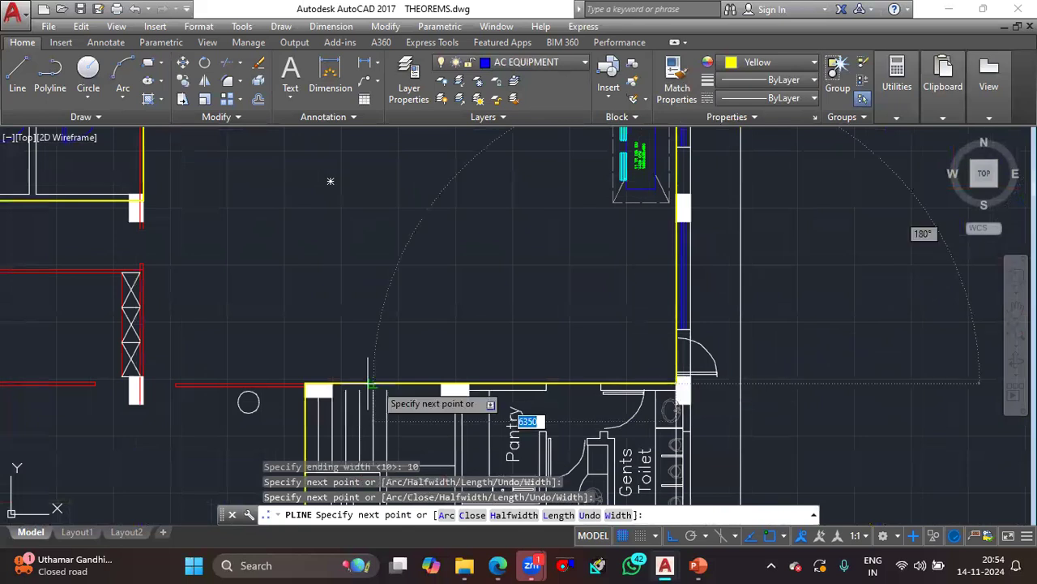
{"action": "left_click", "coordinate": [143, 384]}
{"action": "middle_click_drag", "start_coordinate": [150, 214], "coordinate": [197, 478]}
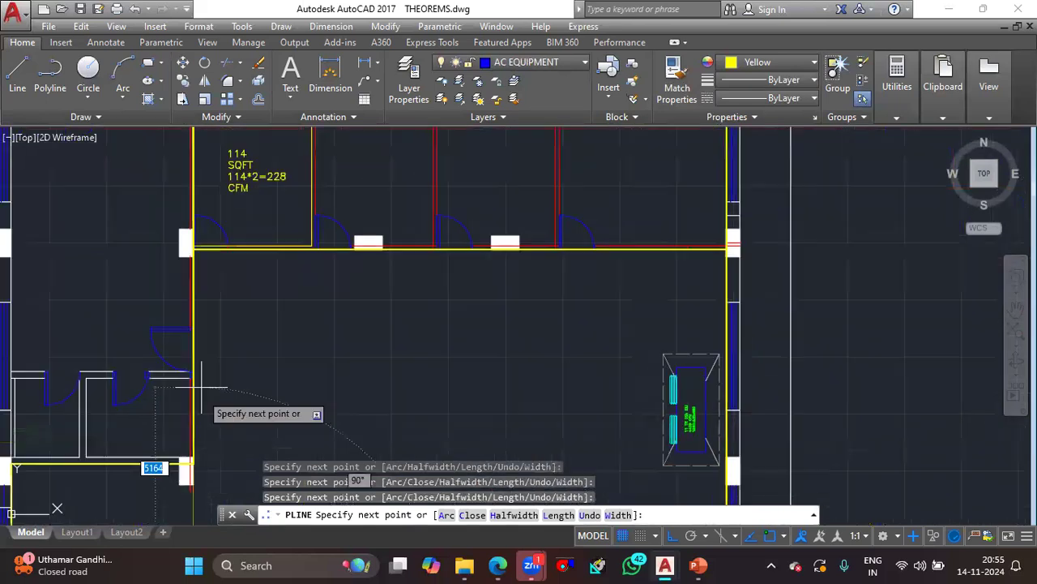
{"action": "scroll", "coordinate": [191, 261], "scroll_direction": "up", "scroll_amount": 8}
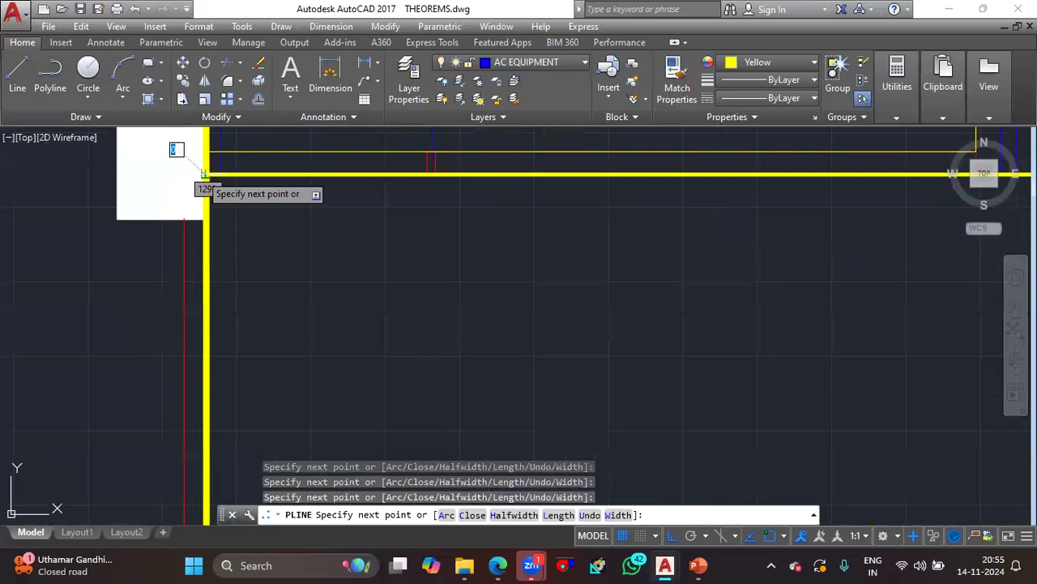
{"action": "key", "text": "Escape"}
{"action": "scroll", "coordinate": [243, 250], "scroll_direction": "down", "scroll_amount": 6}
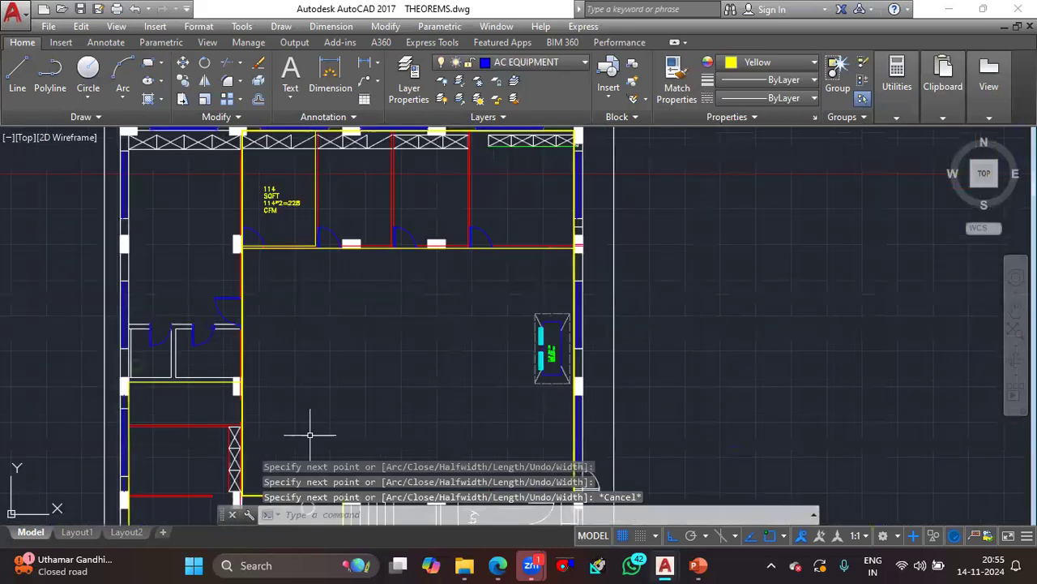
{"action": "scroll", "coordinate": [309, 435], "scroll_direction": "up", "scroll_amount": 5}
{"action": "left_click", "coordinate": [288, 377]}
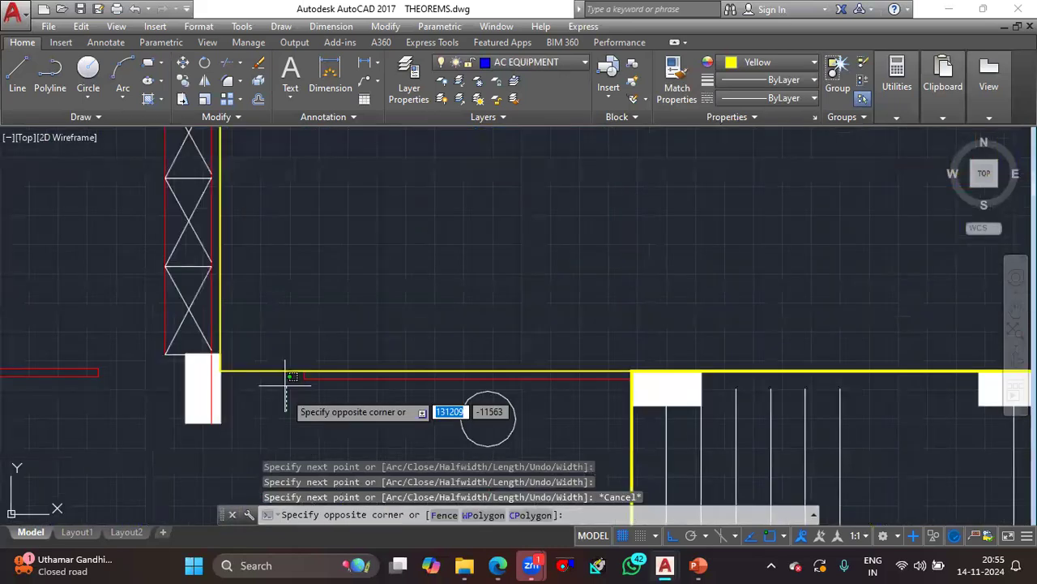
{"action": "left_click", "coordinate": [283, 353]}
{"action": "scroll", "coordinate": [324, 340], "scroll_direction": "down", "scroll_amount": 4}
{"action": "middle_click_drag", "start_coordinate": [426, 327], "coordinate": [432, 422]}
{"action": "scroll", "coordinate": [442, 357], "scroll_direction": "down", "scroll_amount": 2}
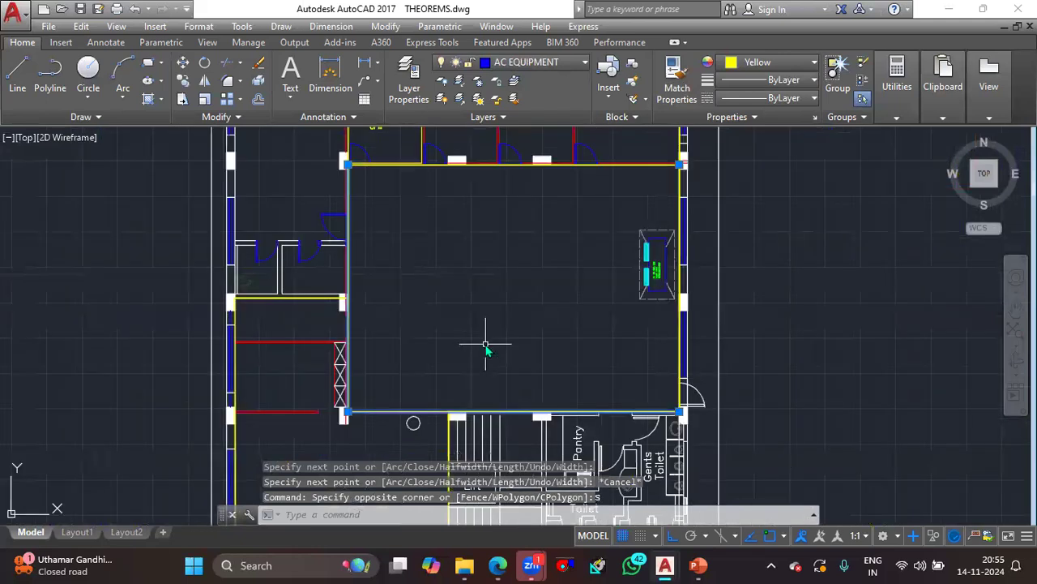
{"action": "key", "text": "Escape"}
{"action": "key", "text": "Escape"}
{"action": "key", "text": "Escape"}
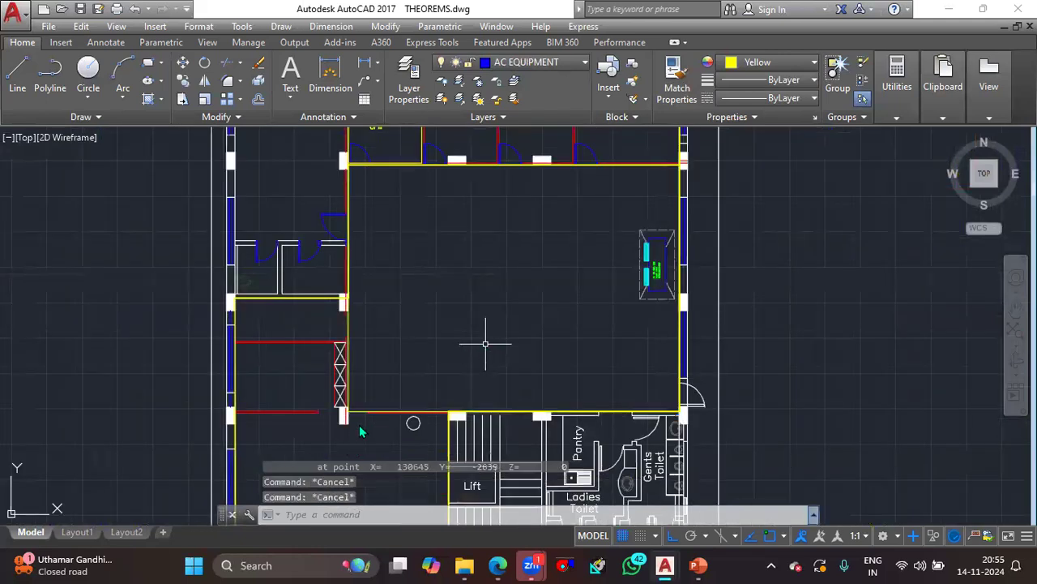
- List the properties of the yellow polyline outlining the central hall to read its area
{"action": "scroll", "coordinate": [359, 424], "scroll_direction": "up", "scroll_amount": 5}
{"action": "left_click", "coordinate": [358, 381]}
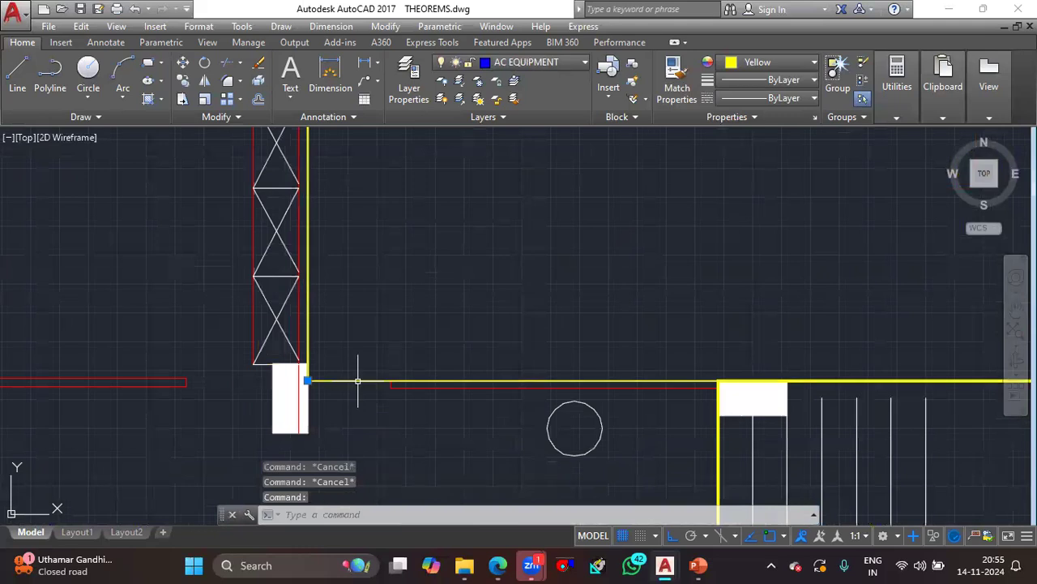
{"action": "type", "text": "li"}
{"action": "key", "text": "Return"}
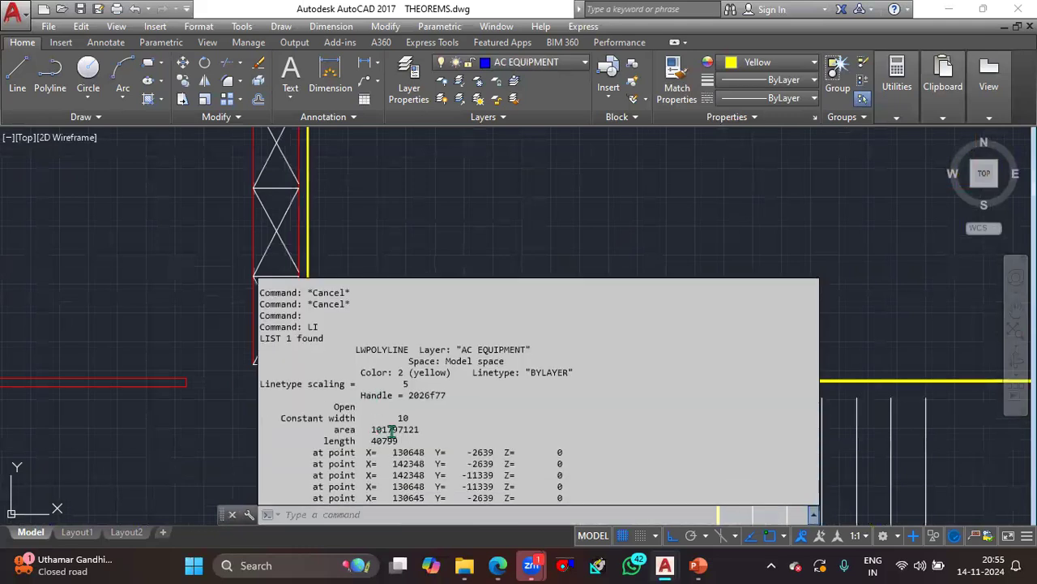
- Copy the listed hall area and convert it to square feet with CAL, using the expression 101797121*1.0785*10^-5
{"action": "left_click_drag", "start_coordinate": [431, 429], "coordinate": [369, 431]}
{"action": "key", "text": "ctrl+c"}
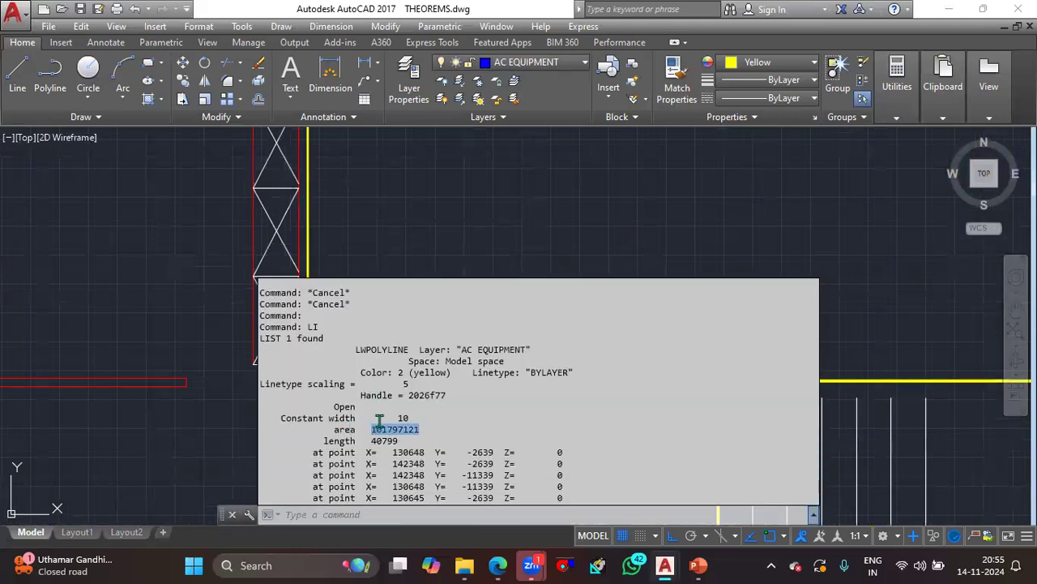
{"action": "type", "text": "cal"}
{"action": "key", "text": "Return"}
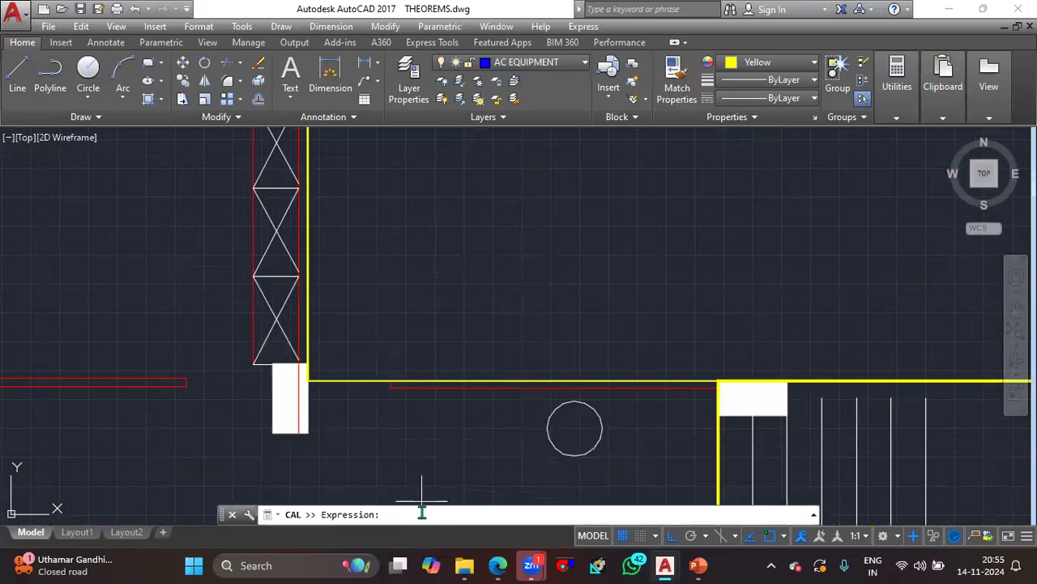
{"action": "key", "text": "ctrl+v"}
{"action": "type", "text": "*1.0"}
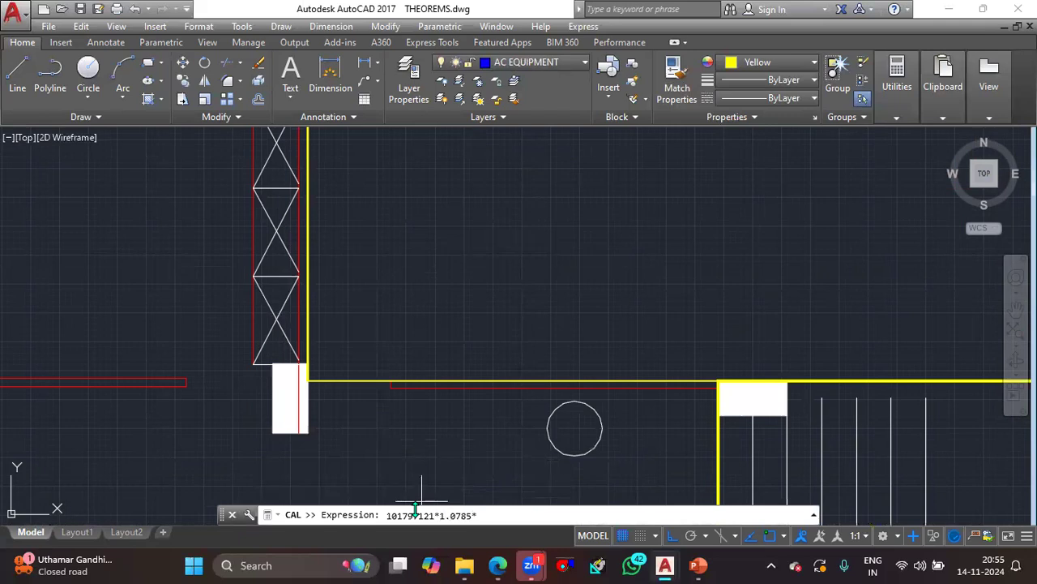
{"action": "type", "text": "785*10^-5"}
{"action": "key", "text": "Return"}
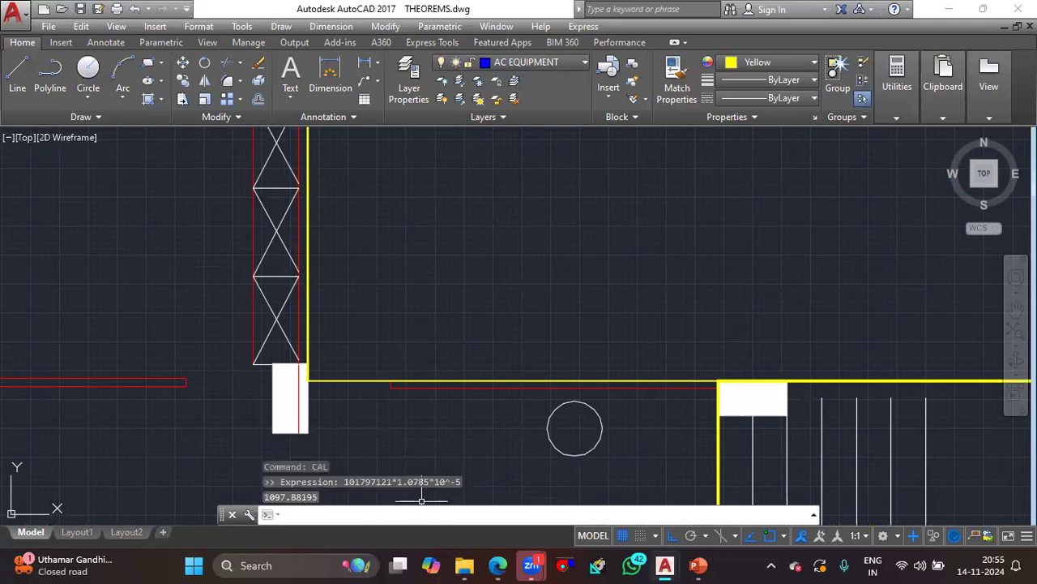
{"action": "scroll", "coordinate": [425, 338], "scroll_direction": "down", "scroll_amount": 2}
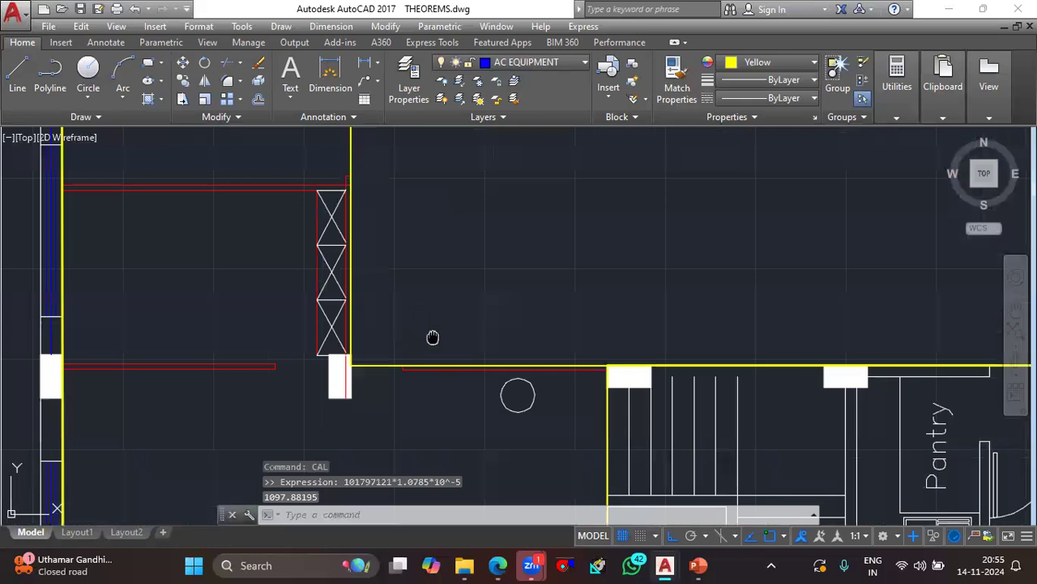
{"action": "middle_click_drag", "start_coordinate": [430, 338], "coordinate": [428, 387]}
{"action": "left_click", "coordinate": [597, 260]}
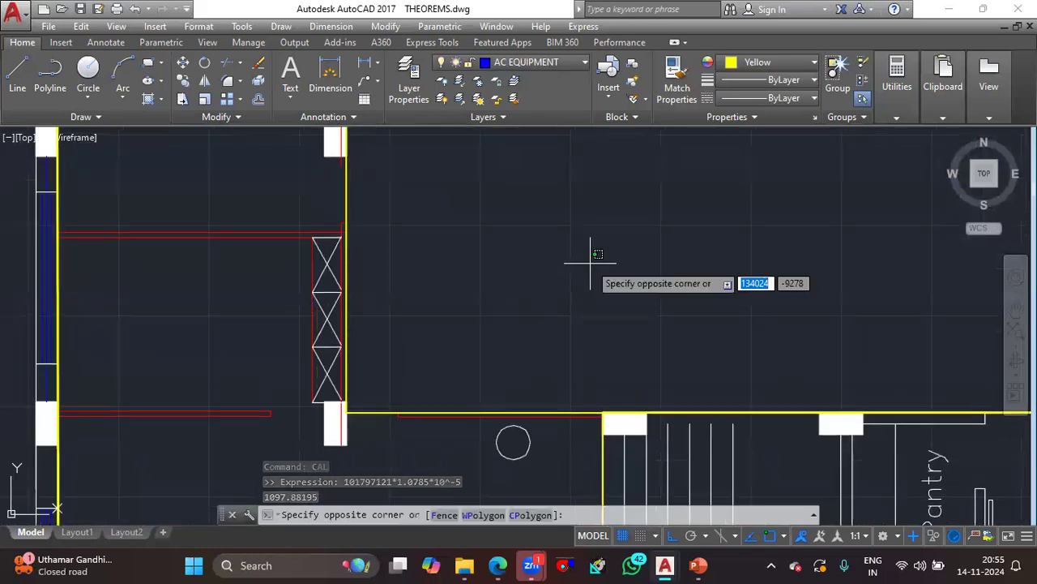
{"action": "key", "text": "Escape"}
{"action": "middle_click_drag", "start_coordinate": [590, 271], "coordinate": [562, 365]}
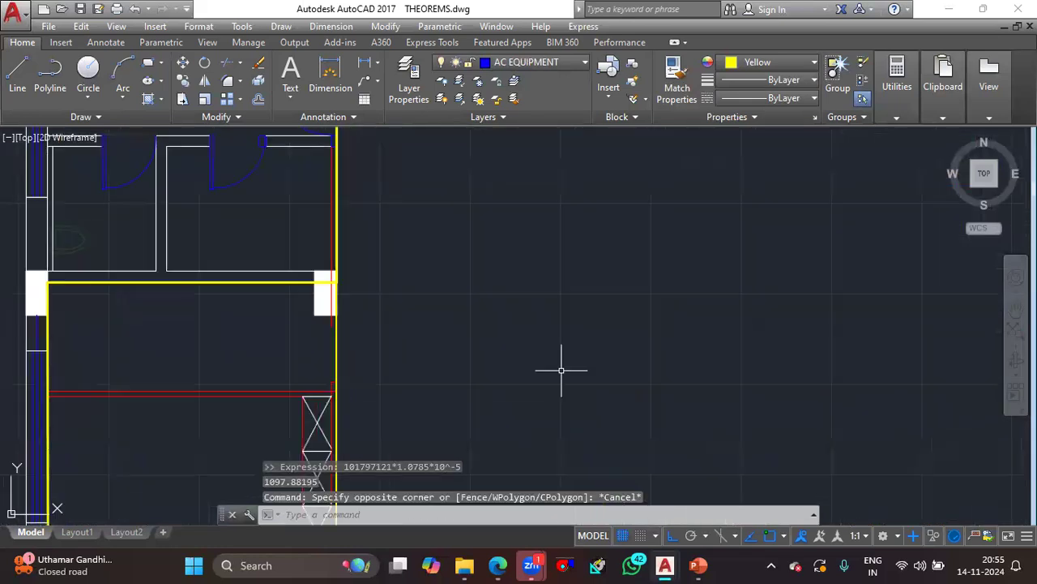
- Add multiline text inside the central hall reading "1098 SQFT" with "1098*2=" on the second line
{"action": "scroll", "coordinate": [563, 366], "scroll_direction": "down", "scroll_amount": 2}
{"action": "type", "text": "T"}
{"action": "key", "text": "Return"}
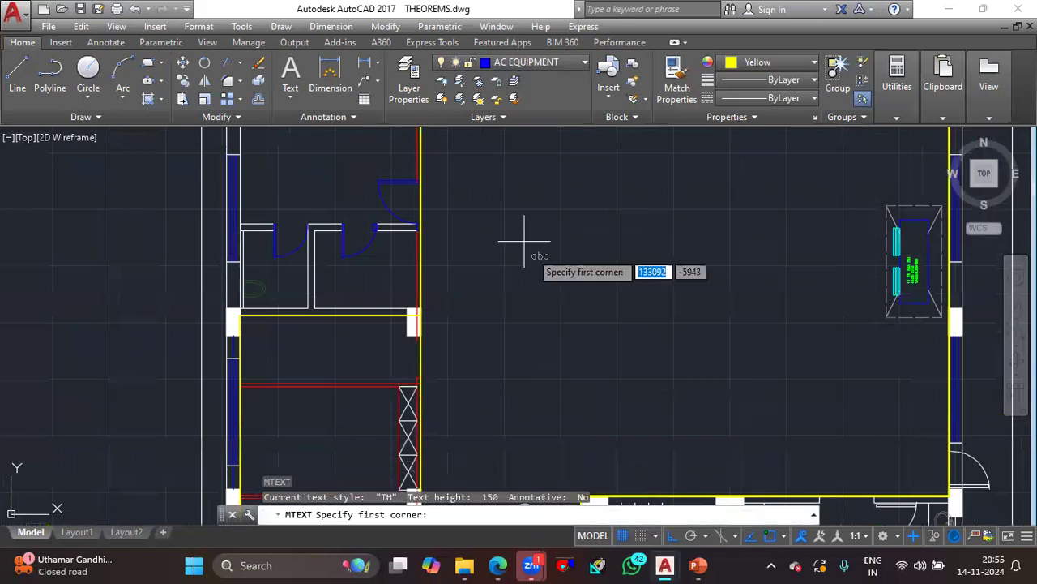
{"action": "left_click", "coordinate": [505, 207]}
{"action": "left_click", "coordinate": [604, 279]}
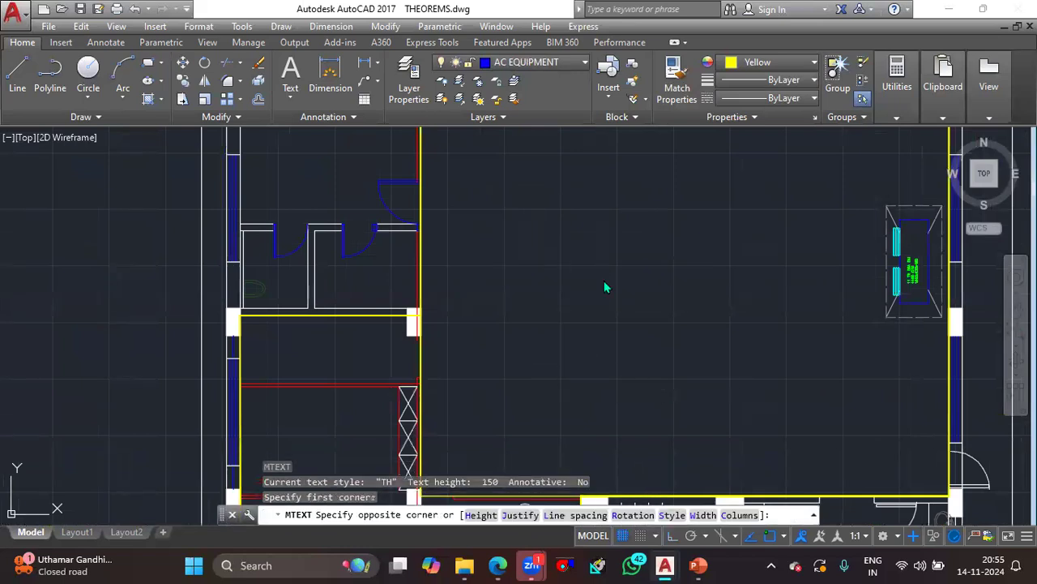
{"action": "type", "text": "1098 SQFR"}
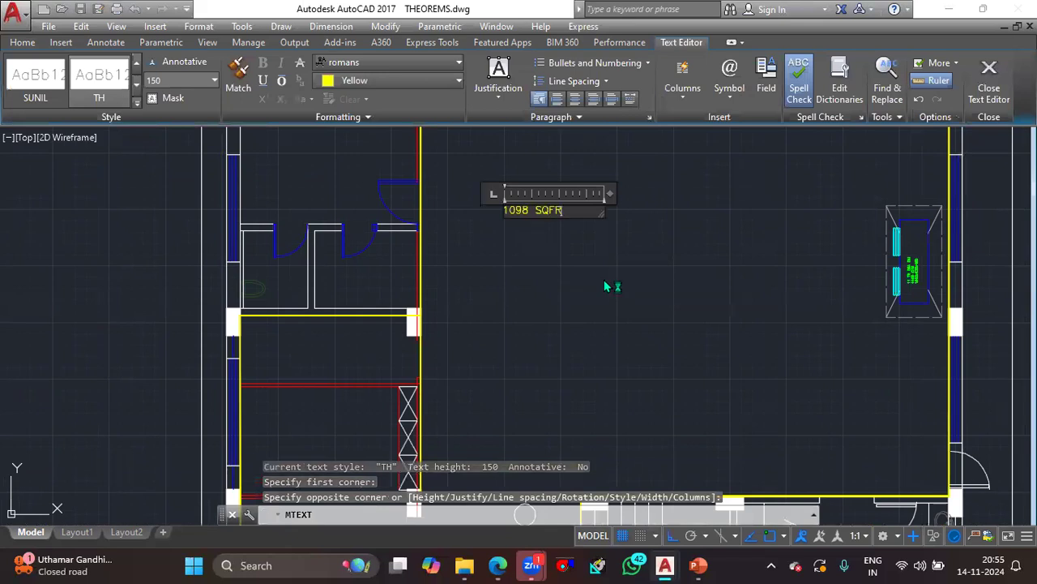
{"action": "key", "text": "BackSpace"}
{"action": "type", "text": "T"}
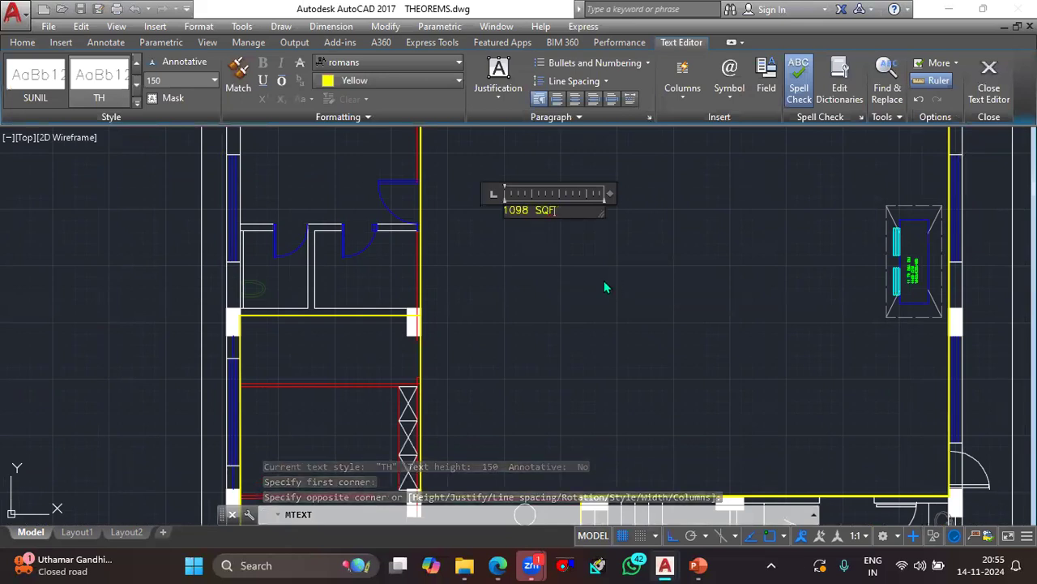
{"action": "key", "text": "Return"}
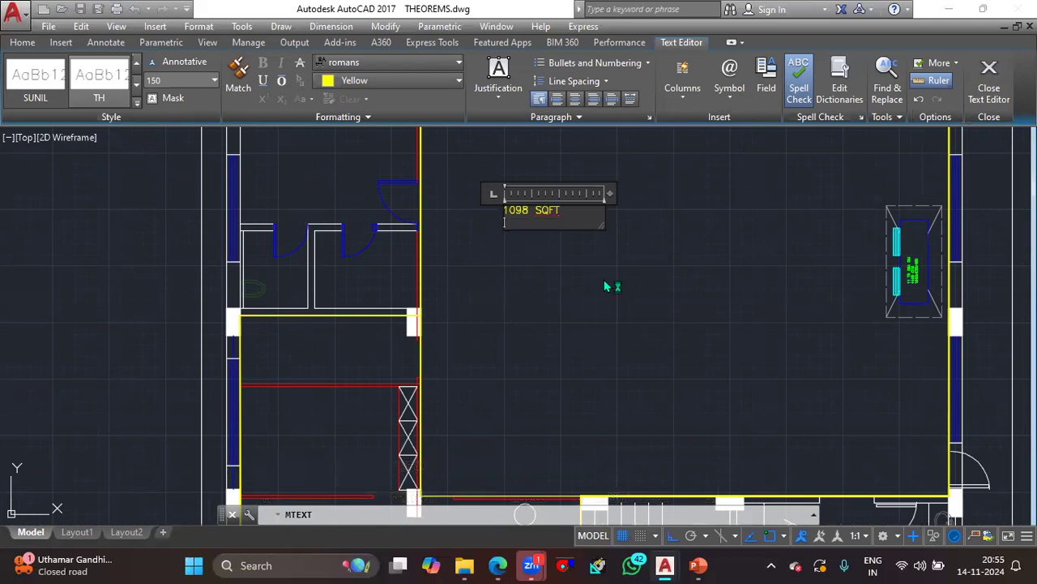
{"action": "type", "text": "1098*2="}
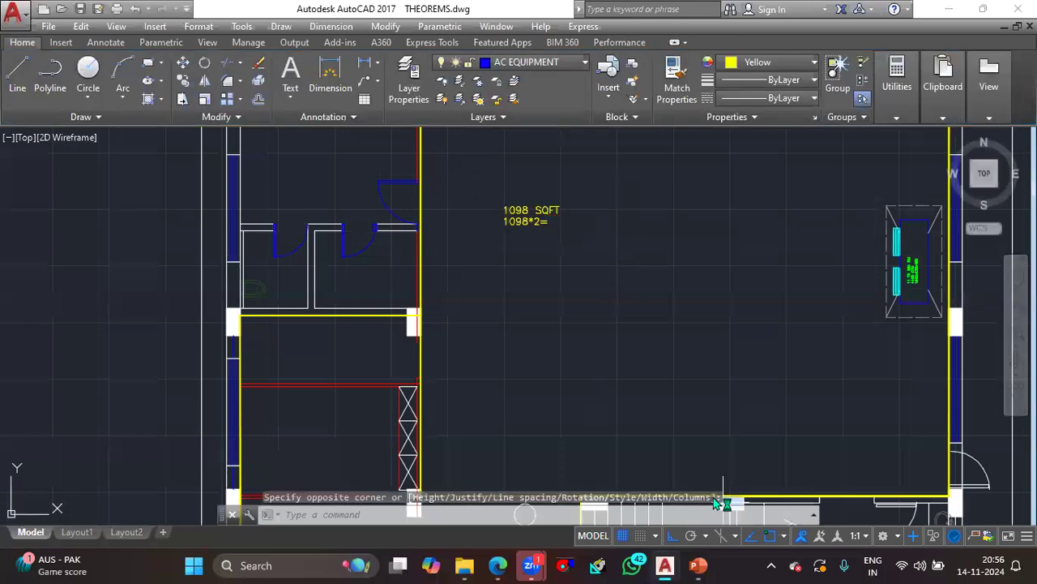
- Calculate the hall's airflow with CAL, using the expression 1098*2
{"action": "type", "text": "cal"}
{"action": "key", "text": "Return"}
{"action": "type", "text": "1098*2"}
{"action": "key", "text": "Return"}
{"action": "key", "text": "Escape"}
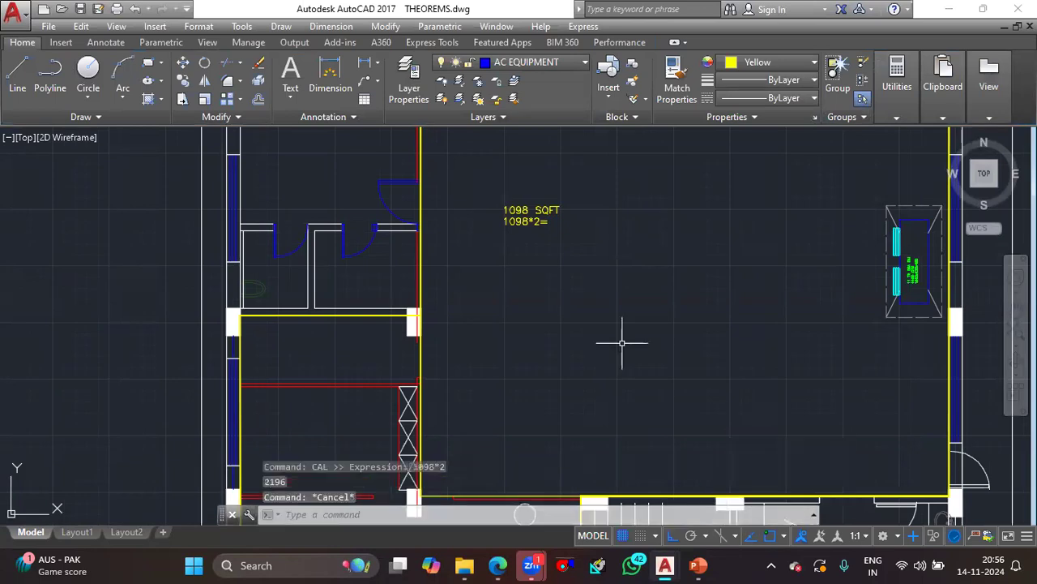
- Complete the second line of the hall's text as "1098*2=2196 CFM"
{"action": "left_click", "coordinate": [546, 224]}
{"action": "double_click", "coordinate": [547, 224]}
{"action": "type", "text": "21"}
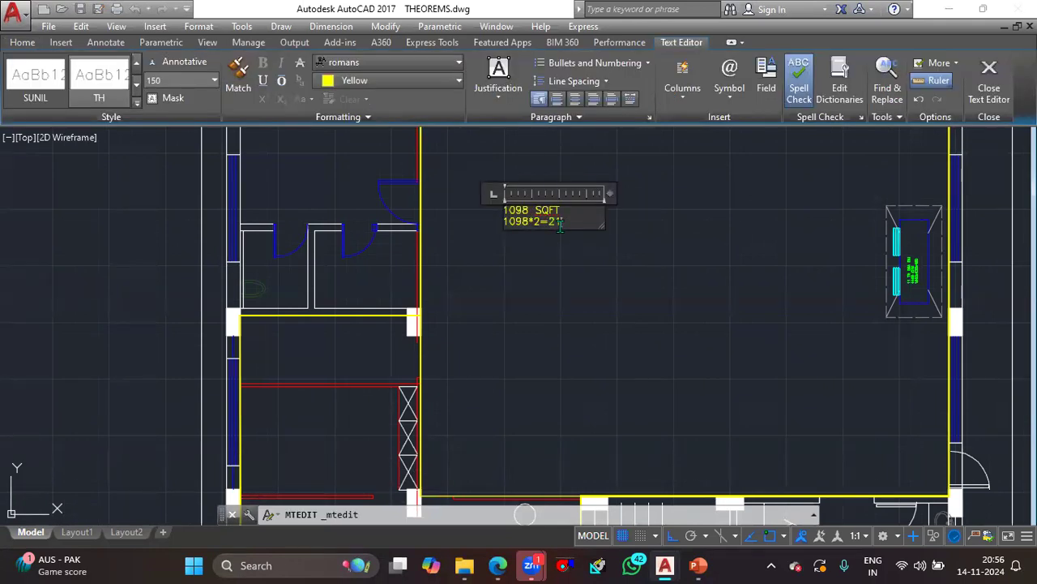
{"action": "type", "text": "96 CFM"}
{"action": "left_click", "coordinate": [581, 255]}
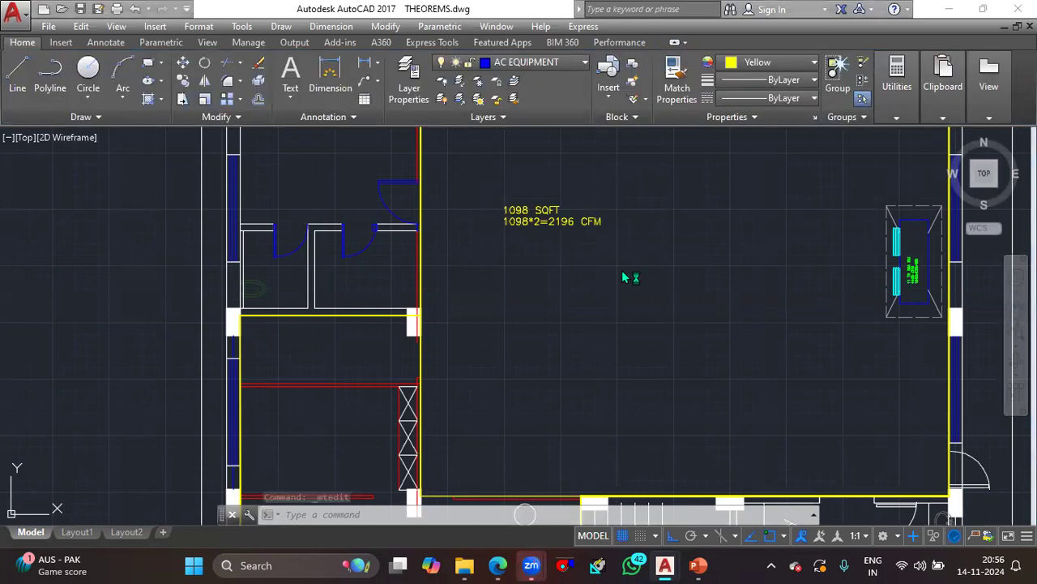
- Add a third line to the hall's text with the stacked fraction 2196/600 followed by an equals sign
{"action": "scroll", "coordinate": [623, 275], "scroll_direction": "down", "scroll_amount": 4}
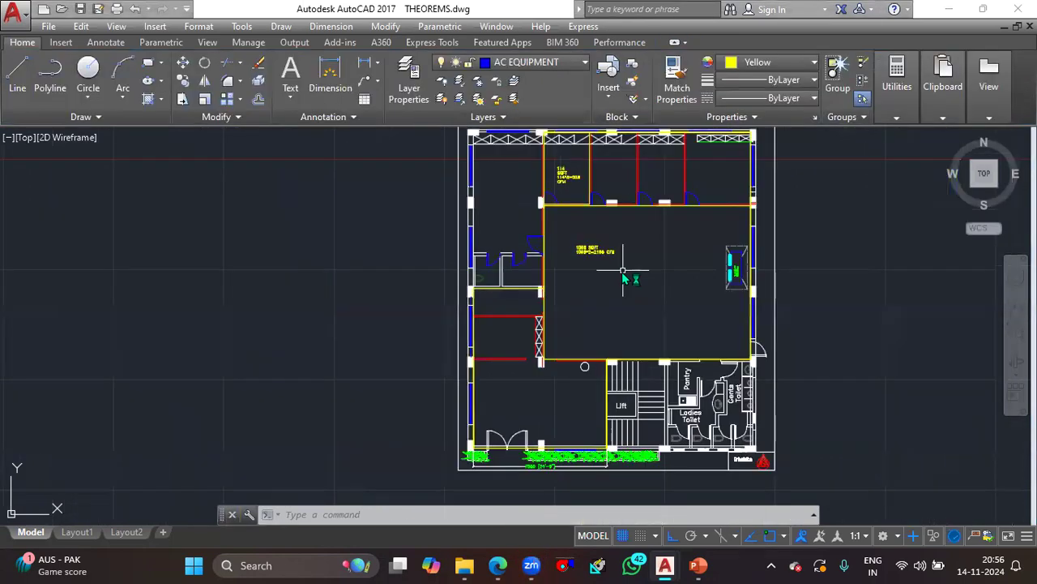
{"action": "middle_click_drag", "start_coordinate": [607, 283], "coordinate": [613, 309]}
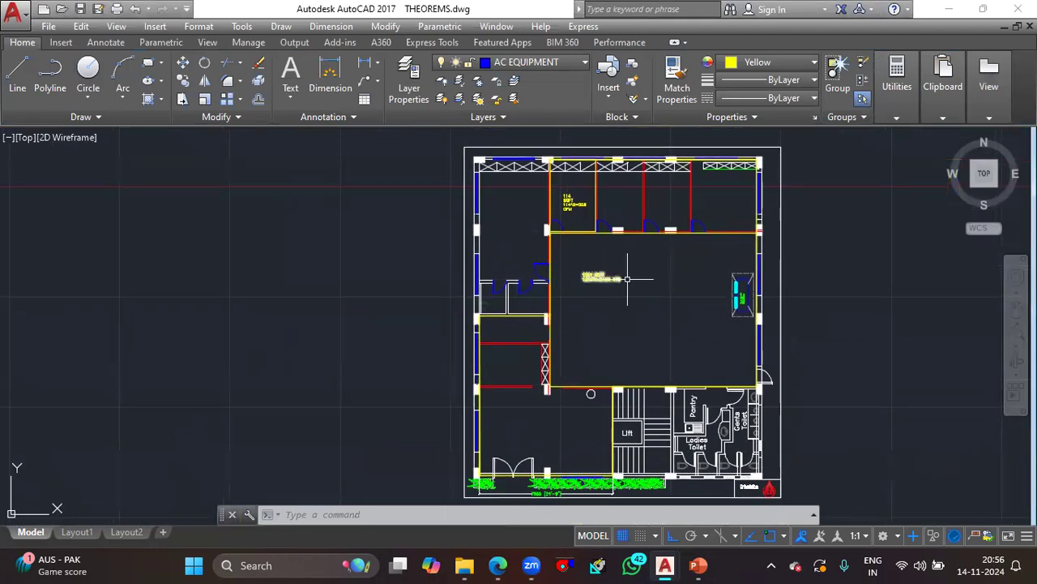
{"action": "scroll", "coordinate": [611, 284], "scroll_direction": "up", "scroll_amount": 2}
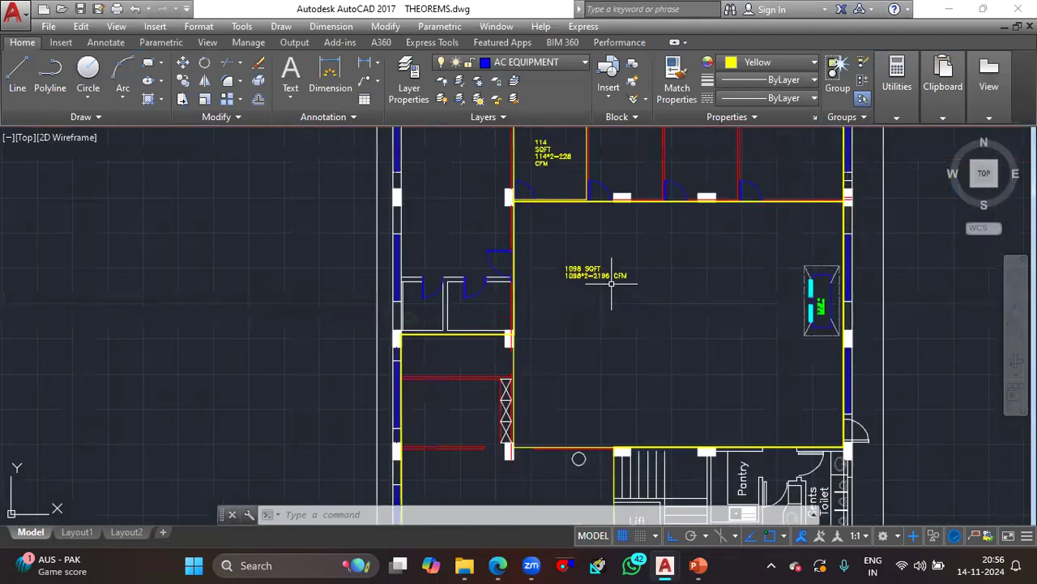
{"action": "middle_click_drag", "start_coordinate": [612, 283], "coordinate": [641, 299]}
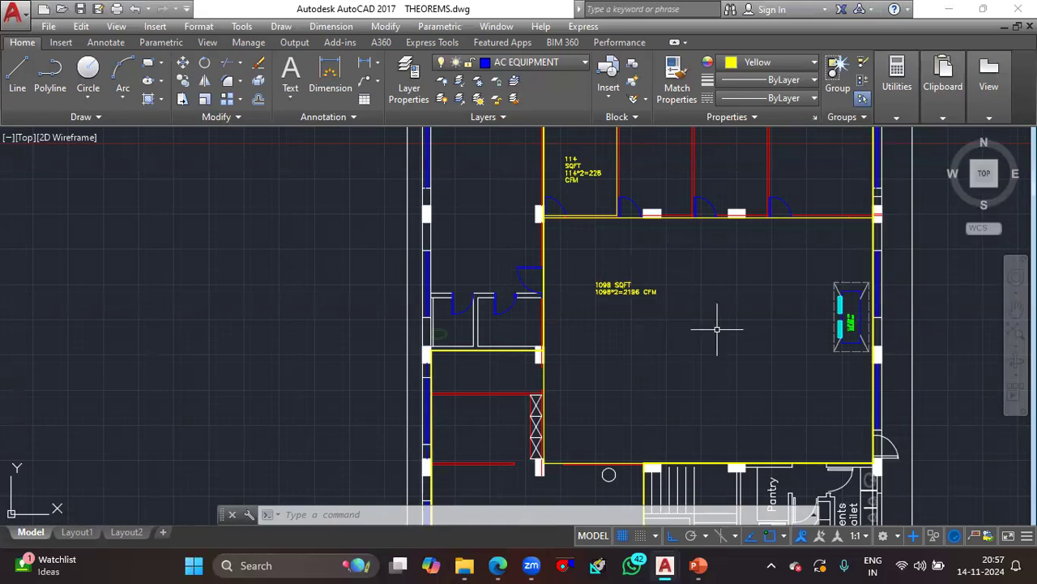
{"action": "double_click", "coordinate": [681, 303]}
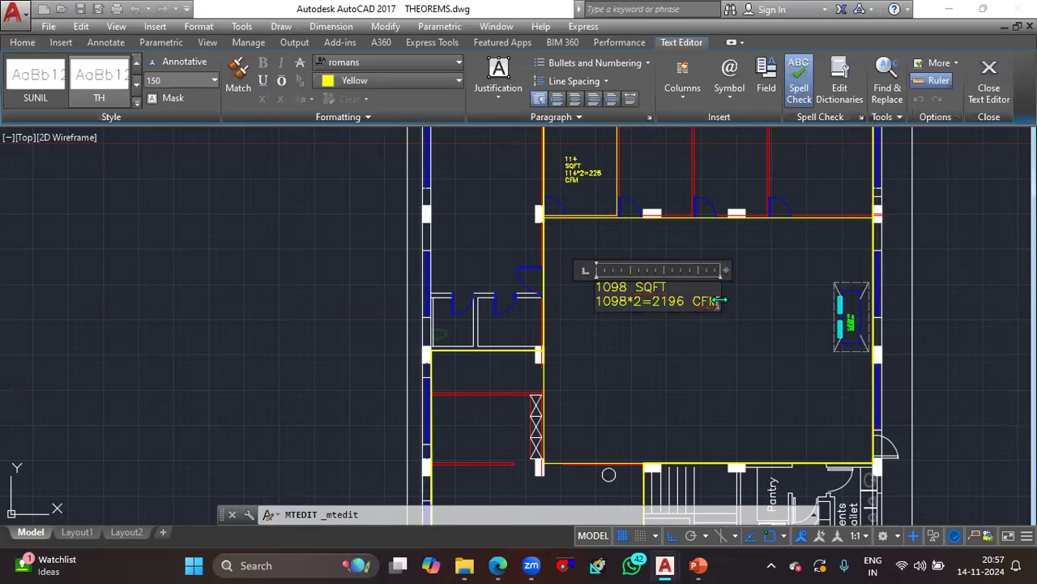
{"action": "key", "text": "Return"}
{"action": "type", "text": "2"}
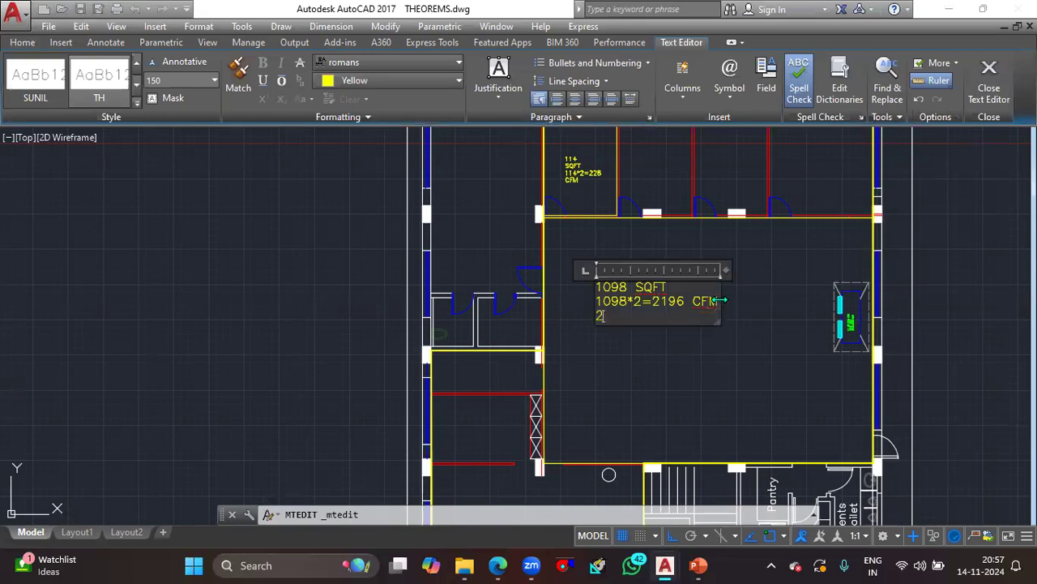
{"action": "type", "text": "=2"}
{"action": "key", "text": "BackSpace"}
{"action": "type", "text": "196/600"}
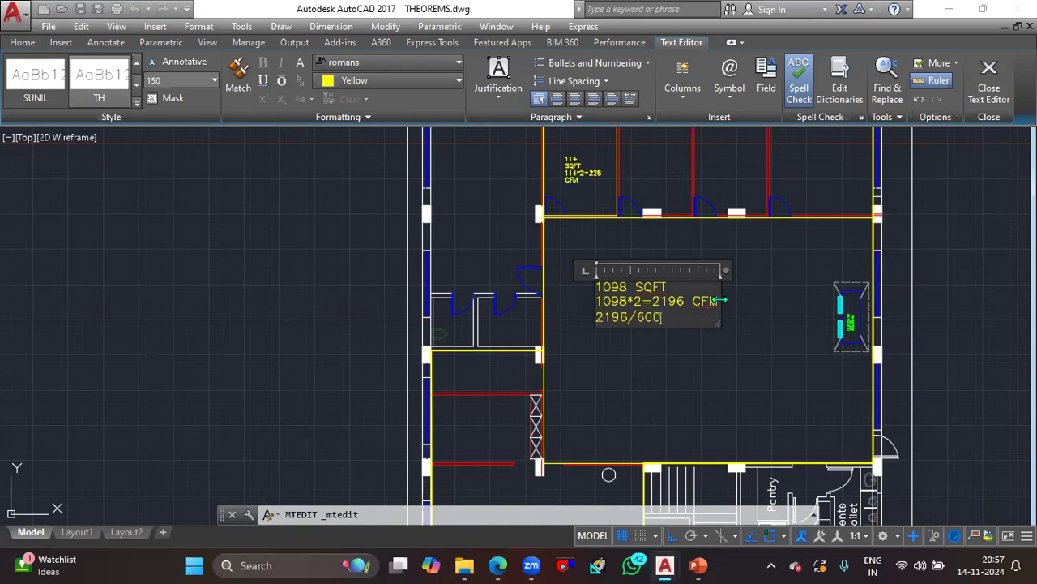
{"action": "type", "text": " ="}
{"action": "left_click", "coordinate": [653, 381]}
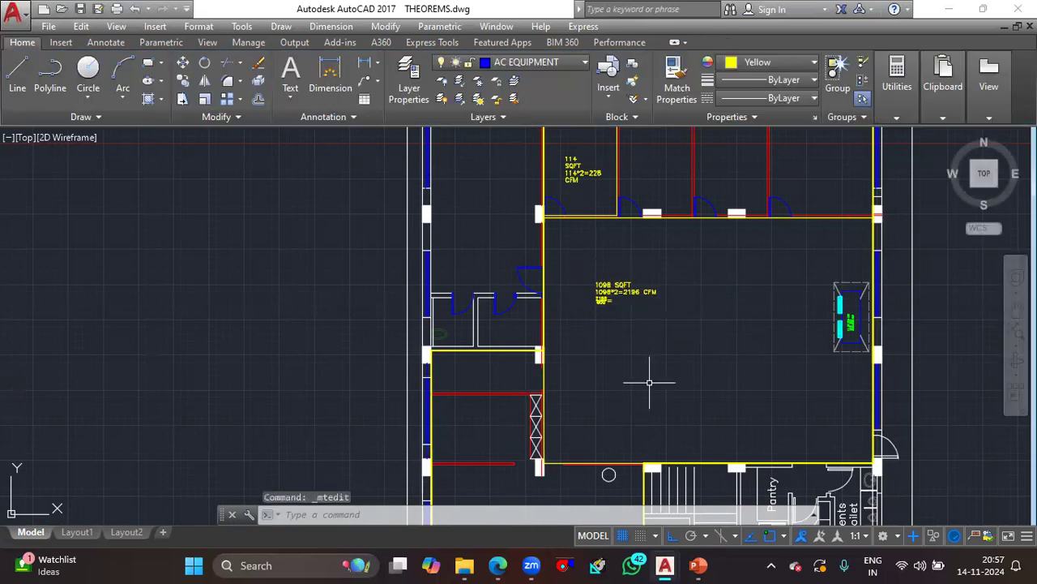
- Calculate the diffuser count and the airflow per diffuser with CAL, using the expressions 2196/600 and 2196/4
{"action": "type", "text": "cal"}
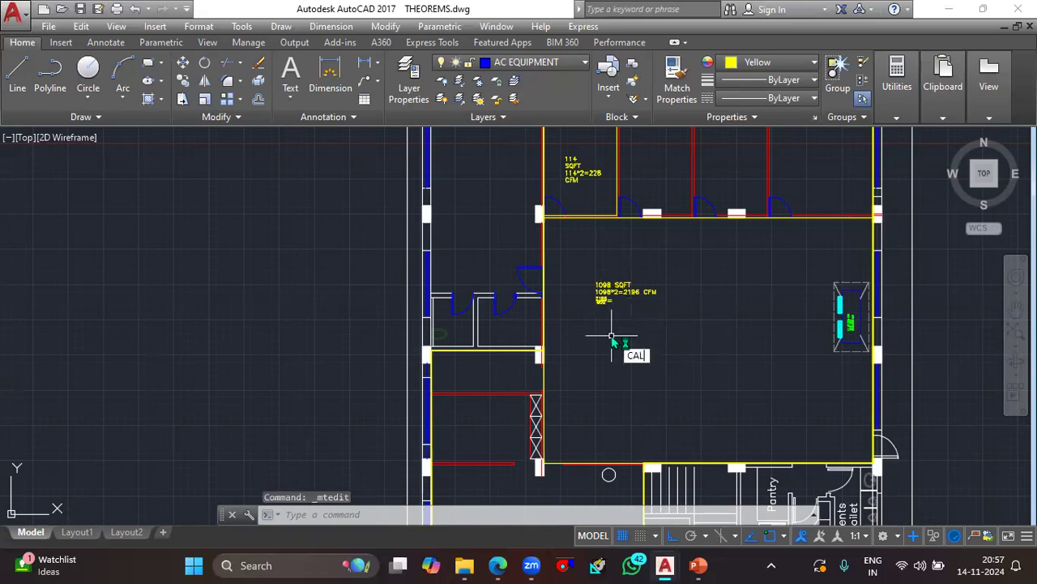
{"action": "key", "text": "Return"}
{"action": "type", "text": "2196-"}
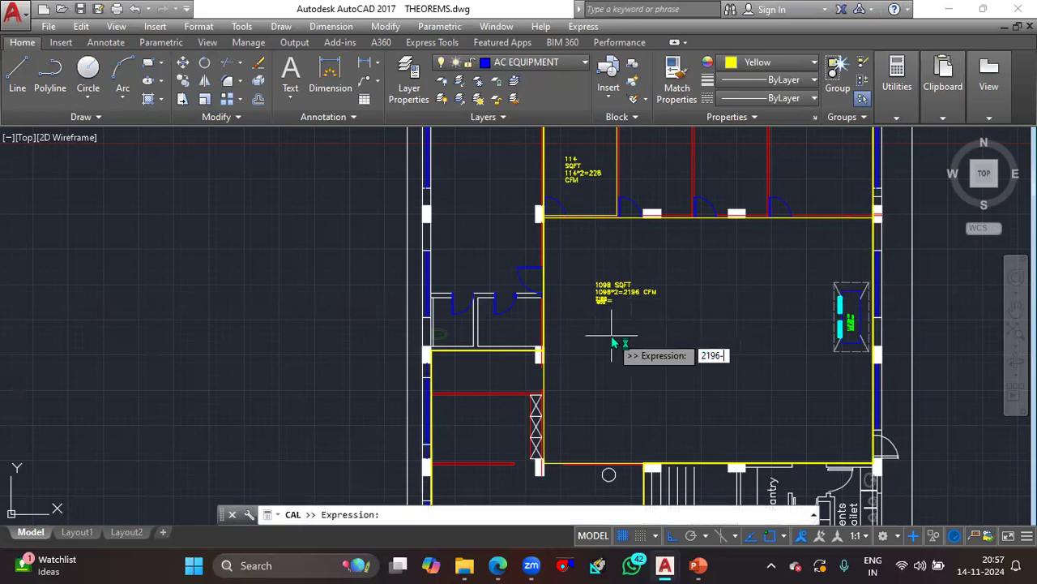
{"action": "key", "text": "BackSpace"}
{"action": "type", "text": "/600"}
{"action": "key", "text": "Return"}
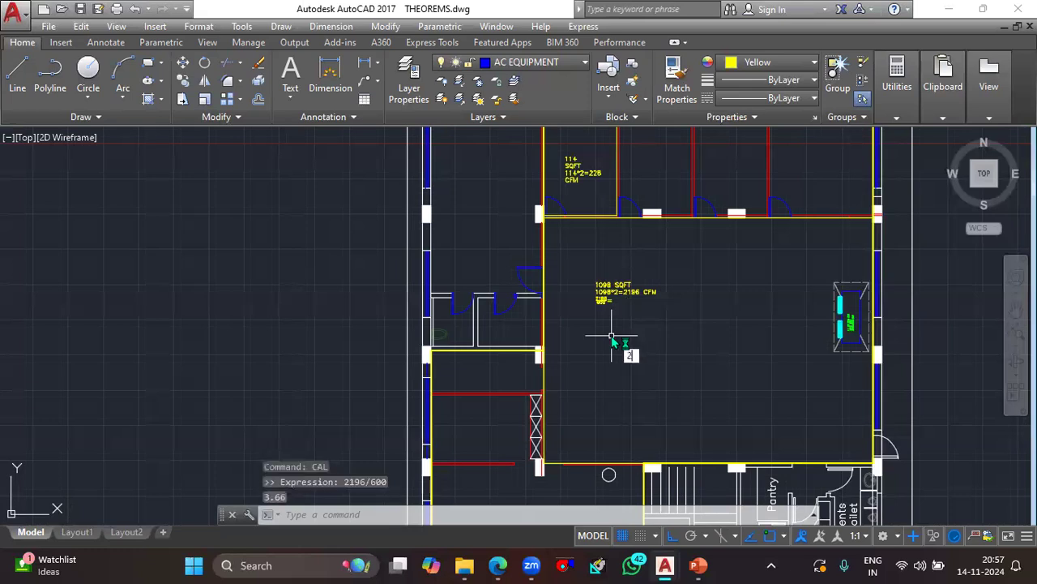
{"action": "key", "text": "Escape"}
{"action": "key", "text": "Escape"}
{"action": "key", "text": "Return"}
{"action": "type", "text": "2196/4"}
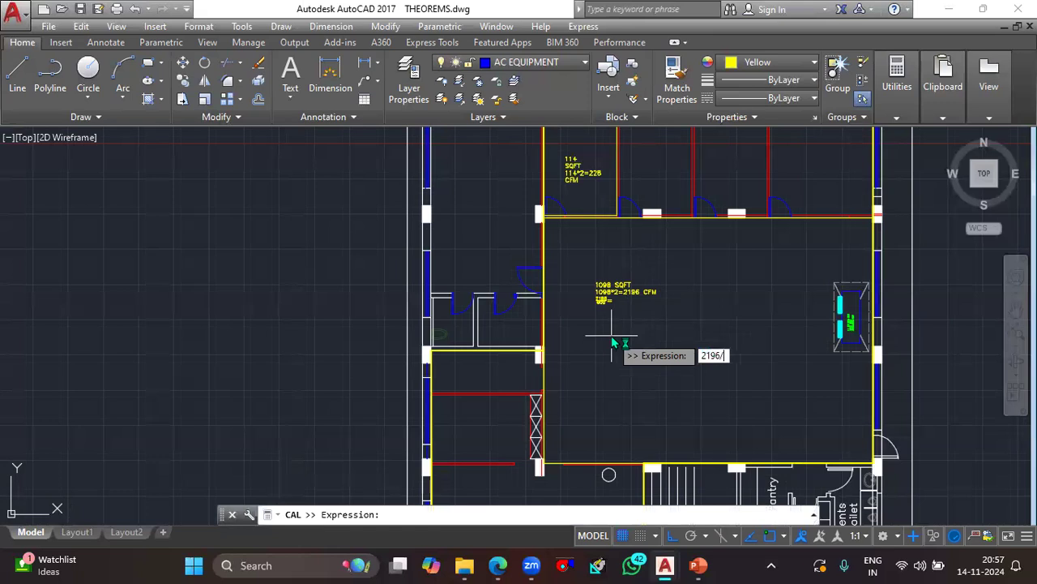
{"action": "key", "text": "Return"}
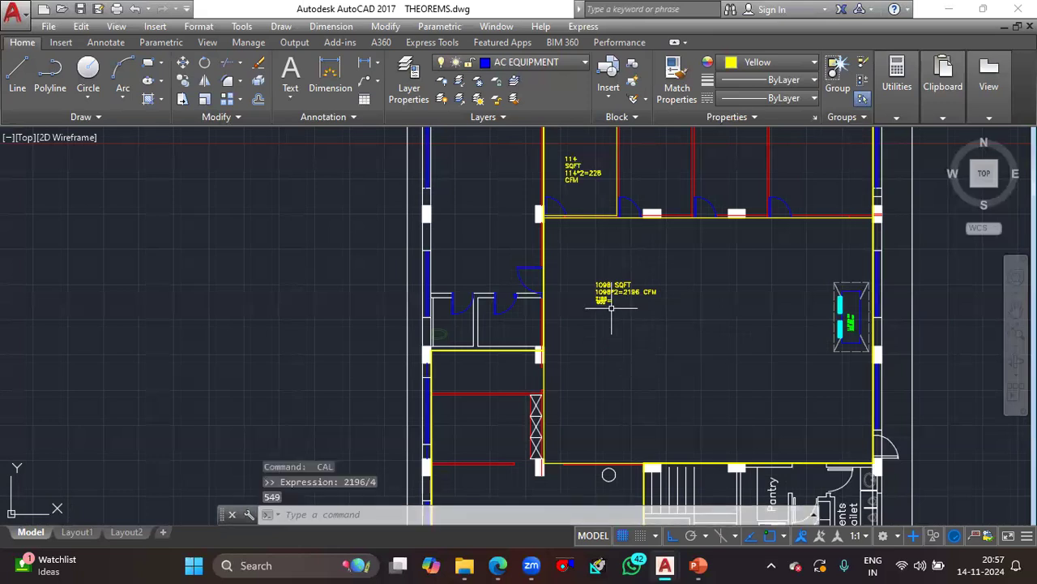
- Complete the 2196/600 line of the hall's text with "3.4=4 DIFFUSER" and start a new line below it
{"action": "scroll", "coordinate": [610, 309], "scroll_direction": "up", "scroll_amount": 2}
{"action": "scroll", "coordinate": [611, 311], "scroll_direction": "up", "scroll_amount": 3}
{"action": "double_click", "coordinate": [620, 275]}
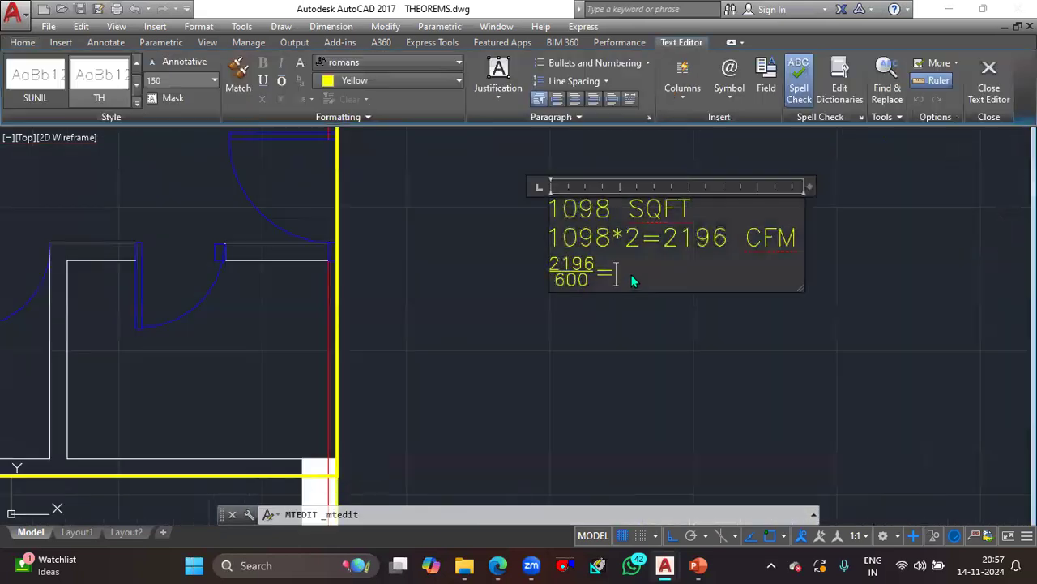
{"action": "type", "text": "3.4==4"}
{"action": "key", "text": "BackSpace"}
{"action": "key", "text": "BackSpace"}
{"action": "type", "text": "4 D"}
{"action": "type", "text": "IFFUSER"}
{"action": "key", "text": "Return"}
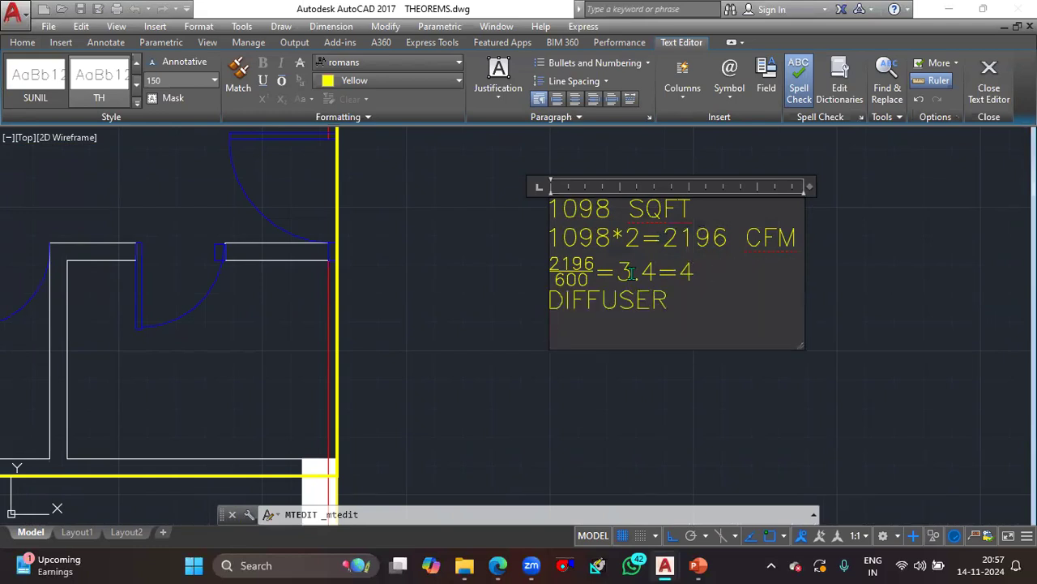
- Add the line "2196/4=550 CFM/DIFFUSER" to the hall's text, with 2196/4 as a stacked fraction, and finish editing
{"action": "type", "text": "20"}
{"action": "key", "text": "BackSpace"}
{"action": "type", "text": "196/"}
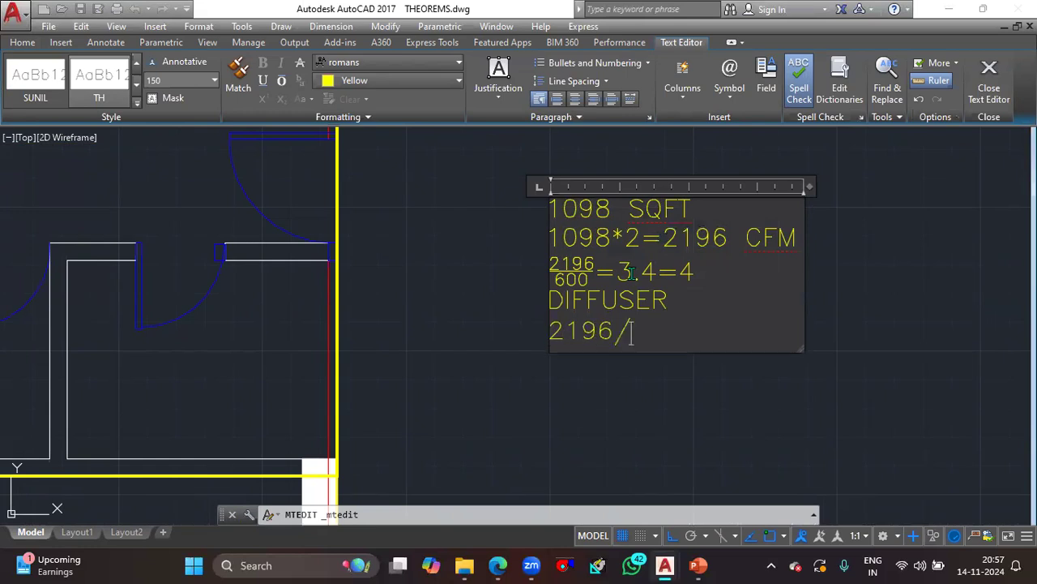
{"action": "type", "text": "4="}
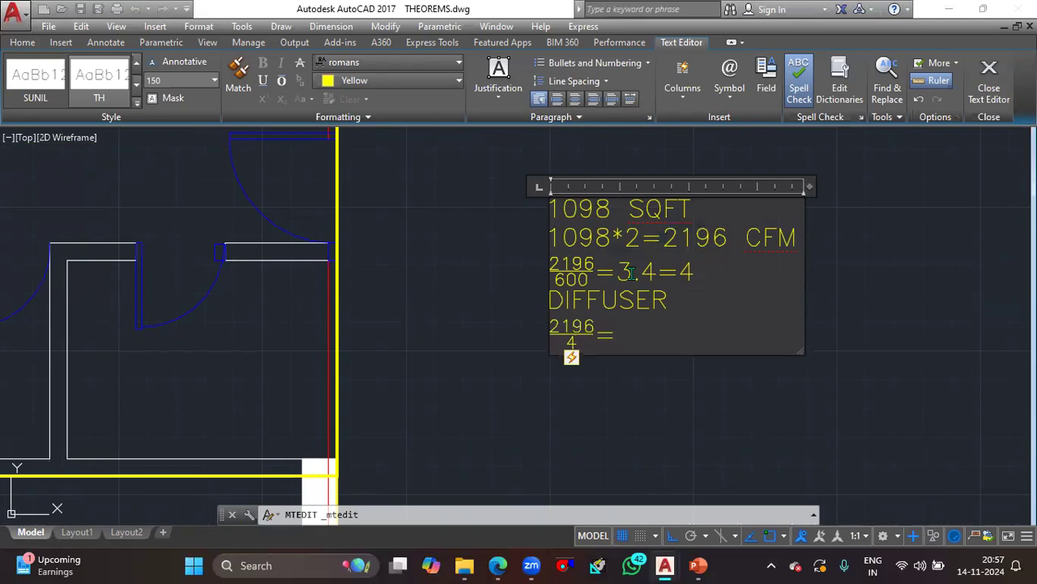
{"action": "type", "text": "54"}
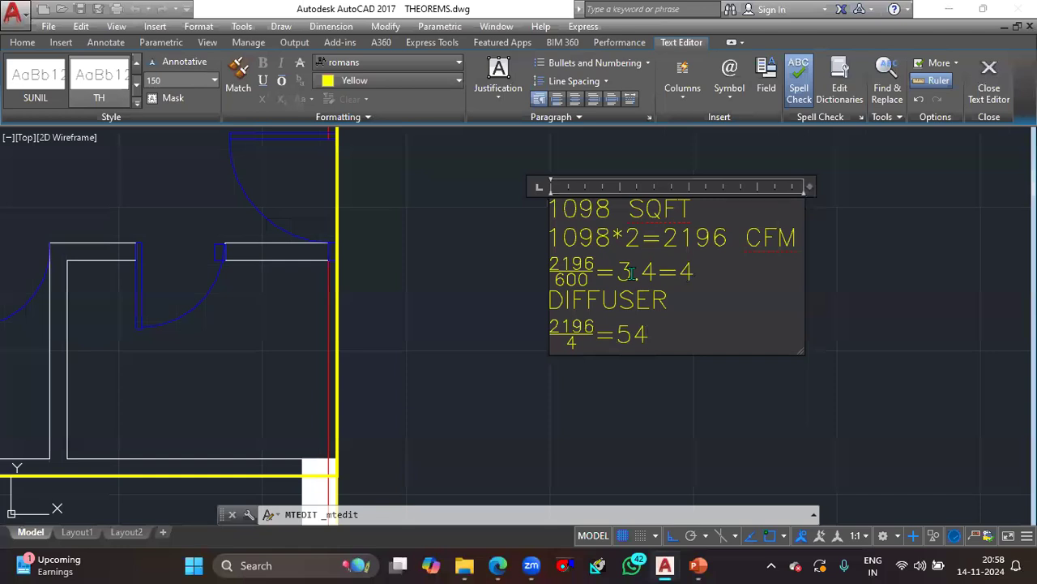
{"action": "type", "text": "9"}
{"action": "key", "text": "BackSpace"}
{"action": "key", "text": "BackSpace"}
{"action": "type", "text": "50 CFM"}
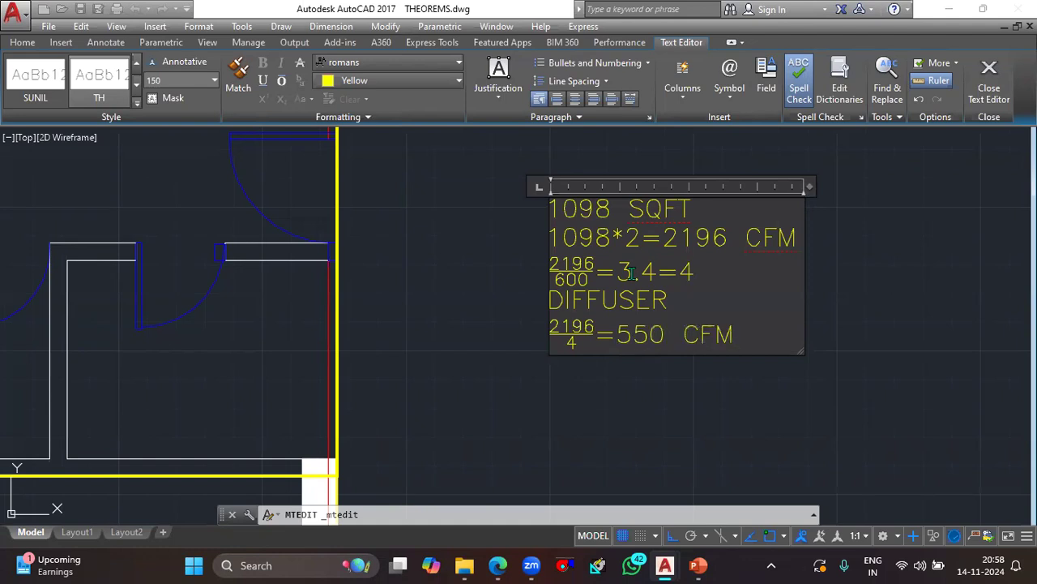
{"action": "type", "text": "/DIFFUSER"}
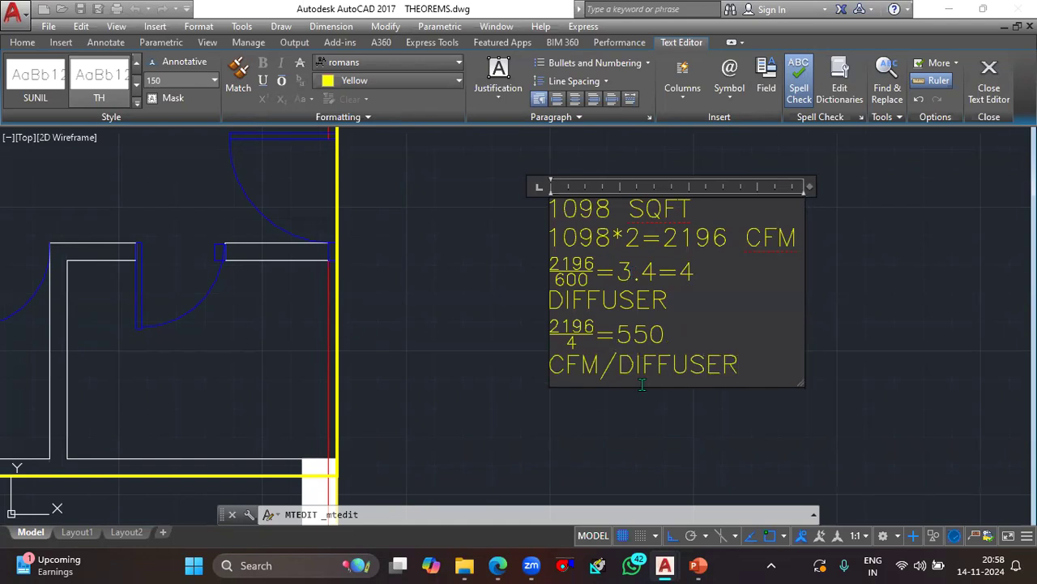
{"action": "left_click", "coordinate": [511, 329]}
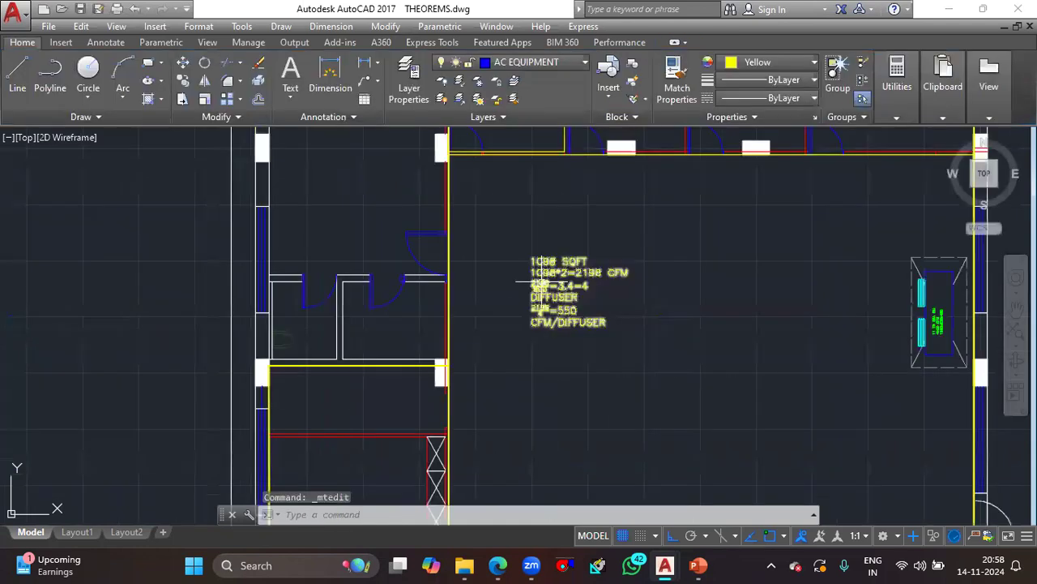
- Examine the entrance area beside the lift, the overall plan and the cabin labelled 114 SQFT
{"action": "scroll", "coordinate": [583, 298], "scroll_direction": "down", "scroll_amount": 3}
{"action": "middle_click_drag", "start_coordinate": [588, 346], "coordinate": [607, 305]}
{"action": "scroll", "coordinate": [535, 397], "scroll_direction": "up", "scroll_amount": 6}
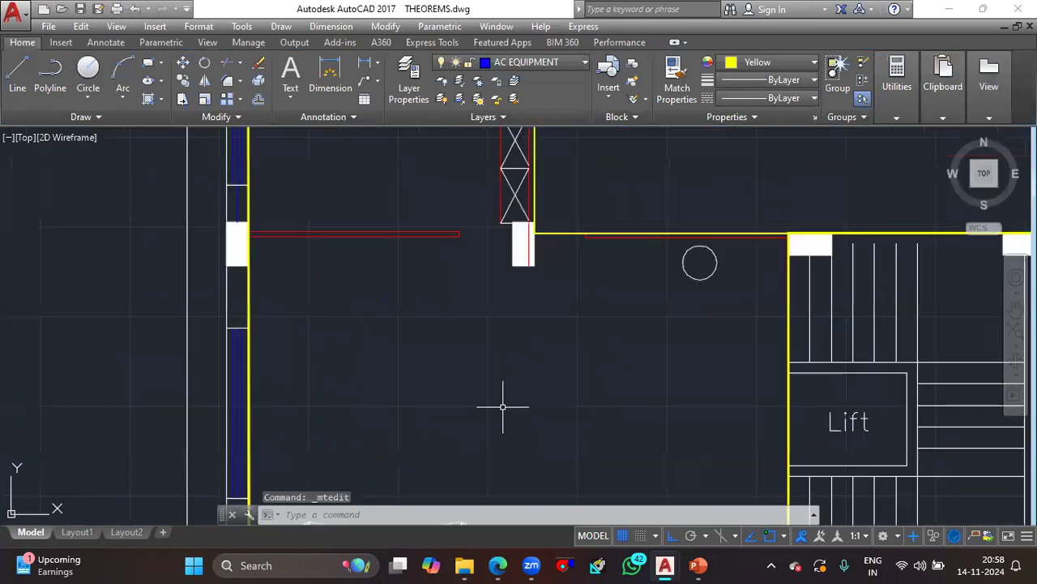
{"action": "scroll", "coordinate": [510, 316], "scroll_direction": "down", "scroll_amount": 2}
{"action": "scroll", "coordinate": [547, 373], "scroll_direction": "down", "scroll_amount": 4}
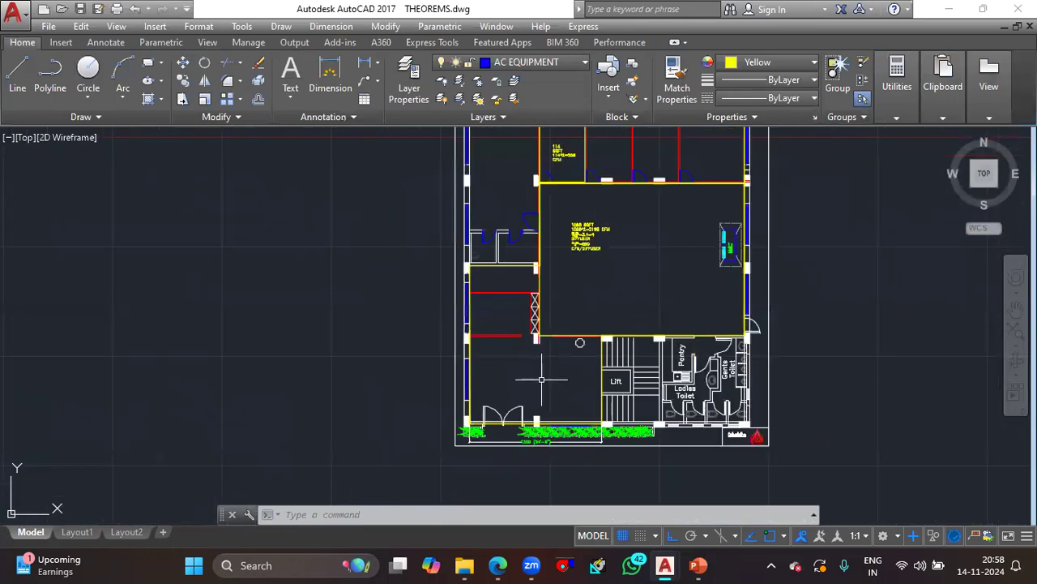
{"action": "middle_click_drag", "start_coordinate": [542, 379], "coordinate": [536, 459]}
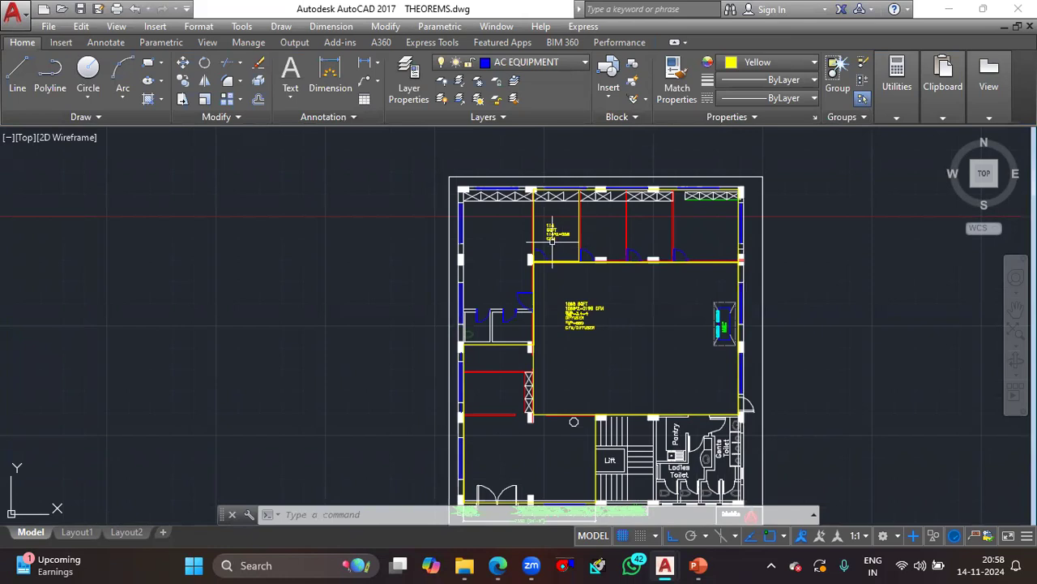
{"action": "scroll", "coordinate": [559, 244], "scroll_direction": "up", "scroll_amount": 5}
{"action": "scroll", "coordinate": [558, 285], "scroll_direction": "down", "scroll_amount": 5}
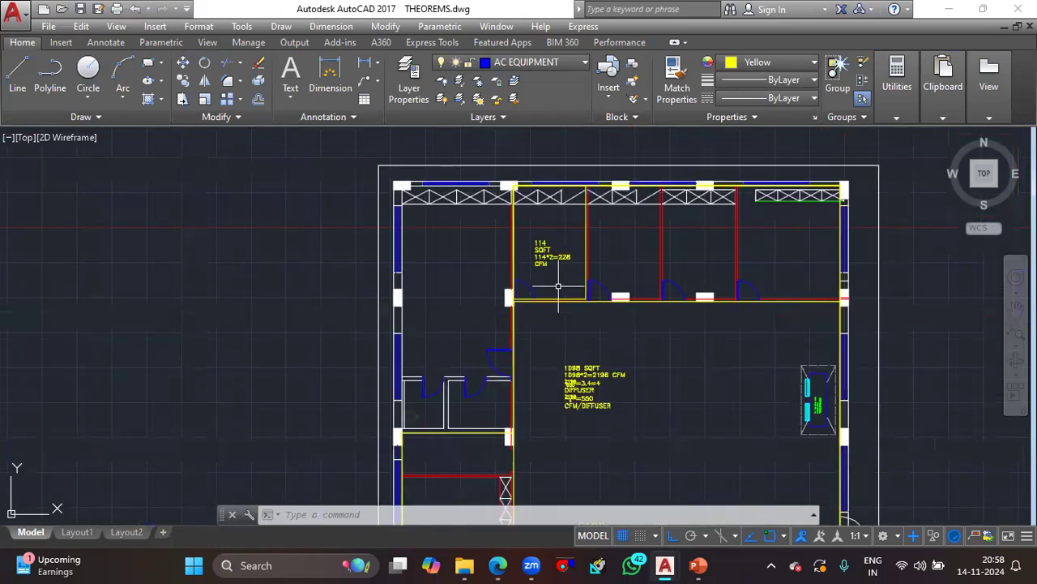
{"action": "scroll", "coordinate": [556, 249], "scroll_direction": "up", "scroll_amount": 2}
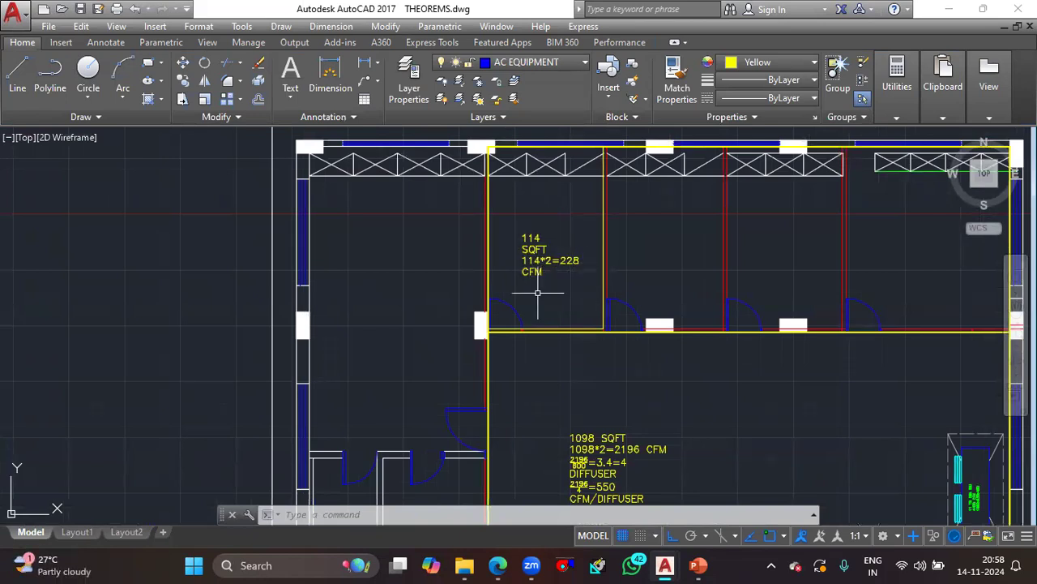
{"action": "scroll", "coordinate": [552, 273], "scroll_direction": "up", "scroll_amount": 2}
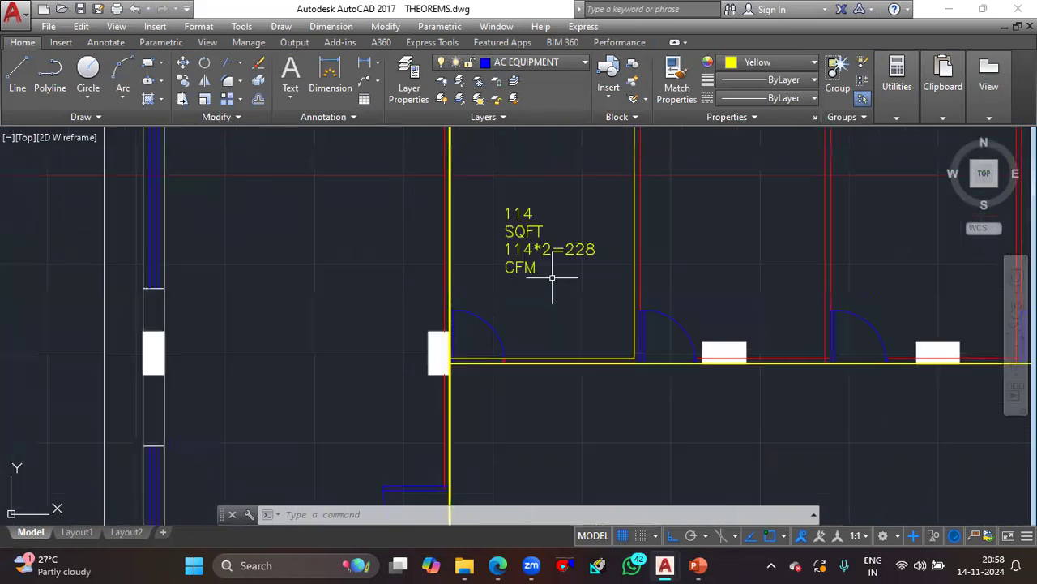
{"action": "scroll", "coordinate": [551, 277], "scroll_direction": "down", "scroll_amount": 3}
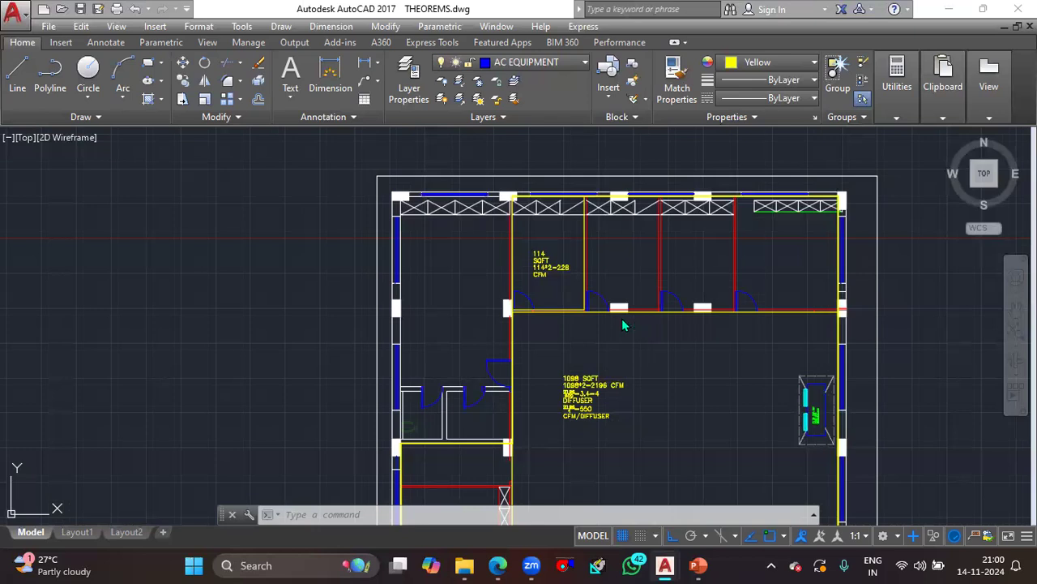
{"action": "scroll", "coordinate": [551, 265], "scroll_direction": "up", "scroll_amount": 6}
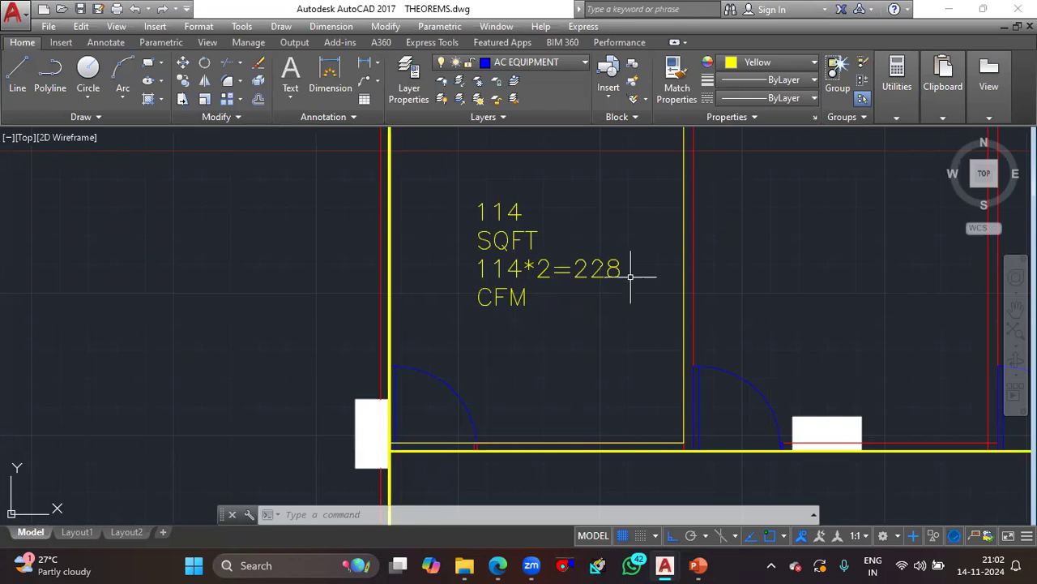
- Turn on the AC TEXT layer and read the BOS, BOB and BOFC heights in the design notes beside the plan
{"action": "scroll", "coordinate": [651, 315], "scroll_direction": "down", "scroll_amount": 5}
{"action": "middle_click_drag", "start_coordinate": [755, 337], "coordinate": [354, 304]}
{"action": "scroll", "coordinate": [355, 304], "scroll_direction": "down", "scroll_amount": 2}
{"action": "left_click", "coordinate": [515, 63]}
{"action": "scroll", "coordinate": [523, 430], "scroll_direction": "down", "scroll_amount": 2}
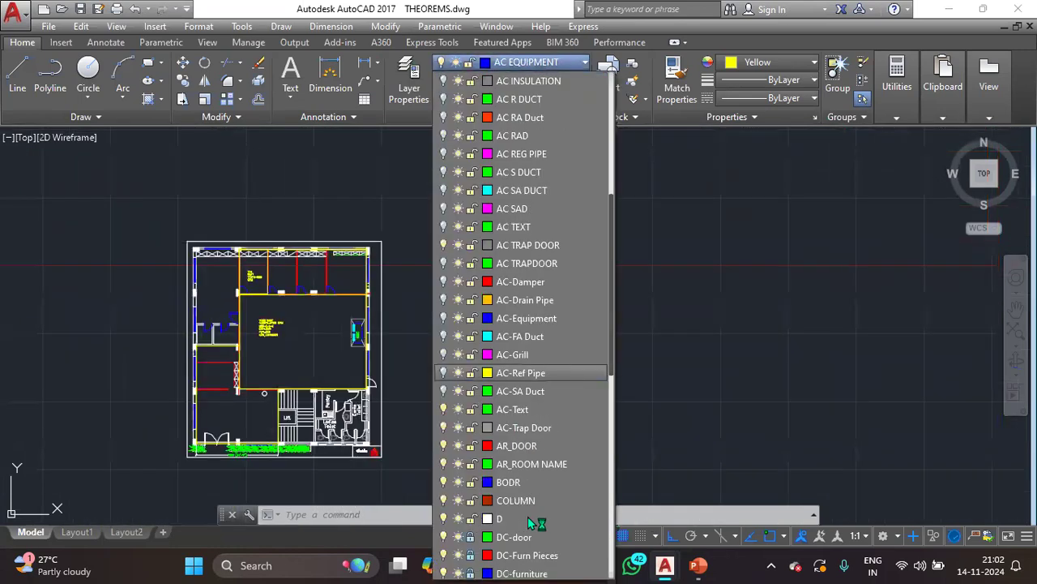
{"action": "left_click", "coordinate": [448, 229]}
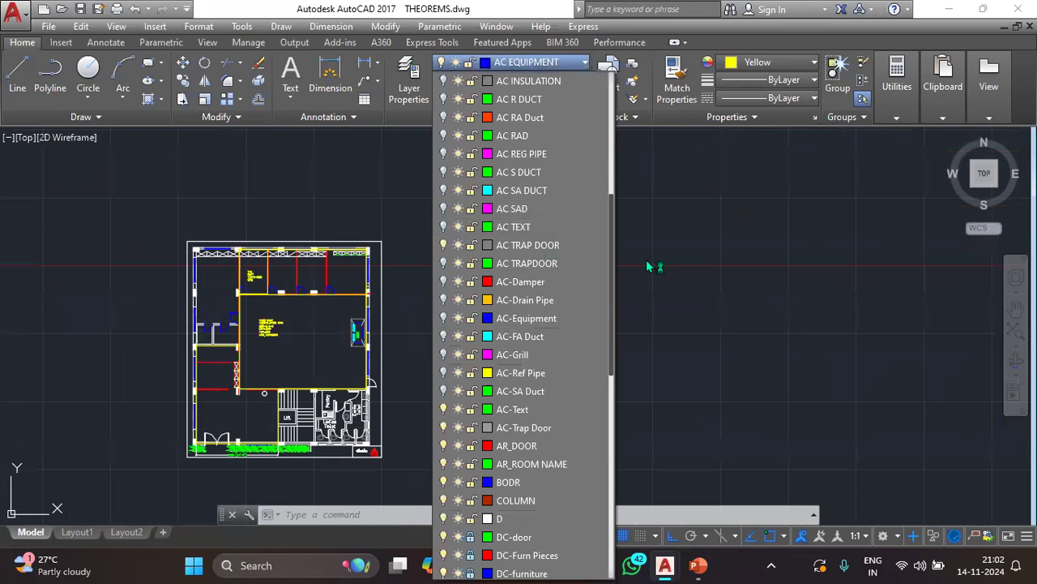
{"action": "left_click", "coordinate": [741, 277]}
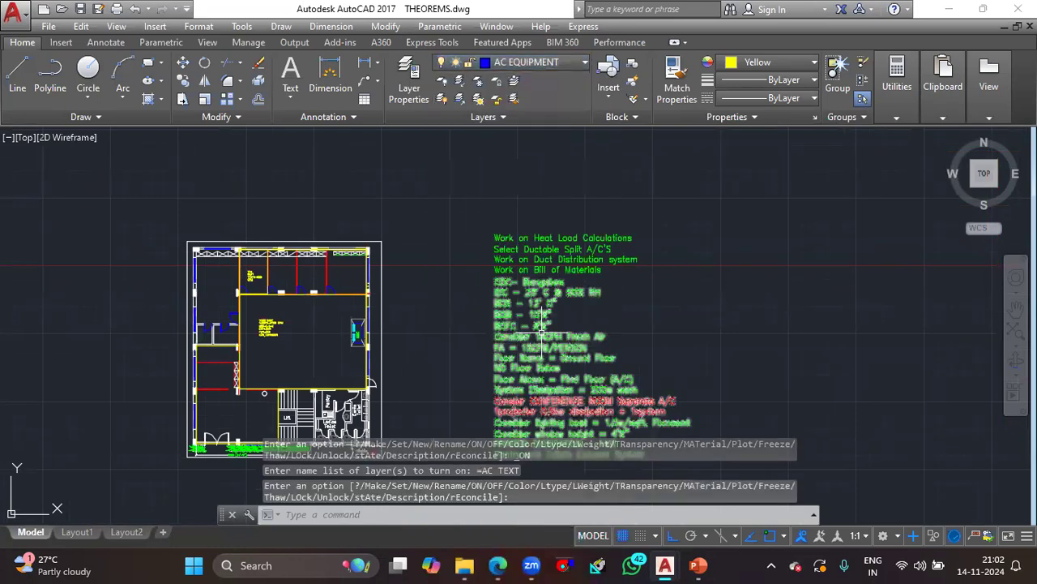
{"action": "scroll", "coordinate": [540, 330], "scroll_direction": "up", "scroll_amount": 5}
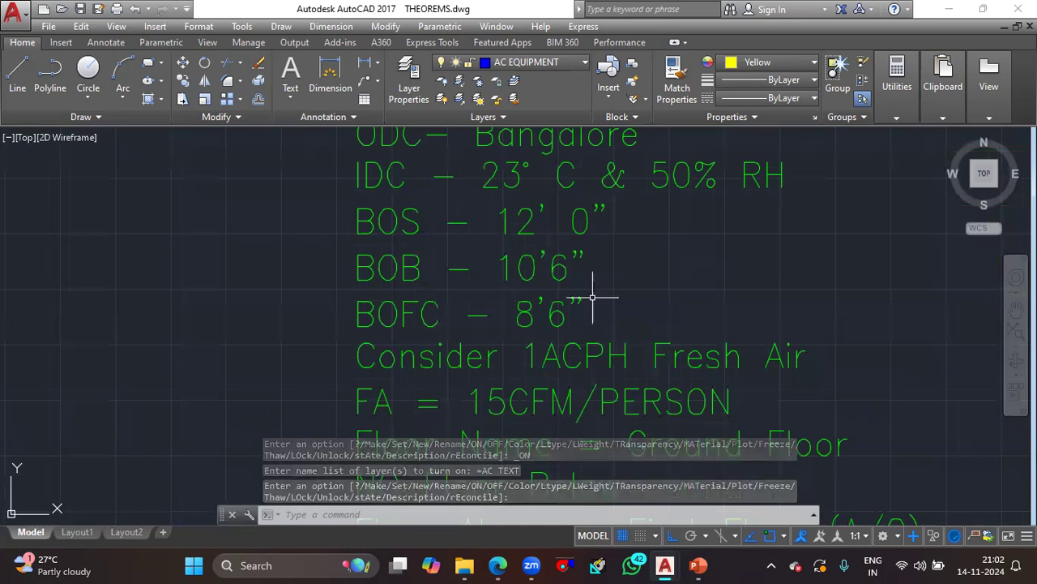
{"action": "mouse_move", "coordinate": [575, 226]}
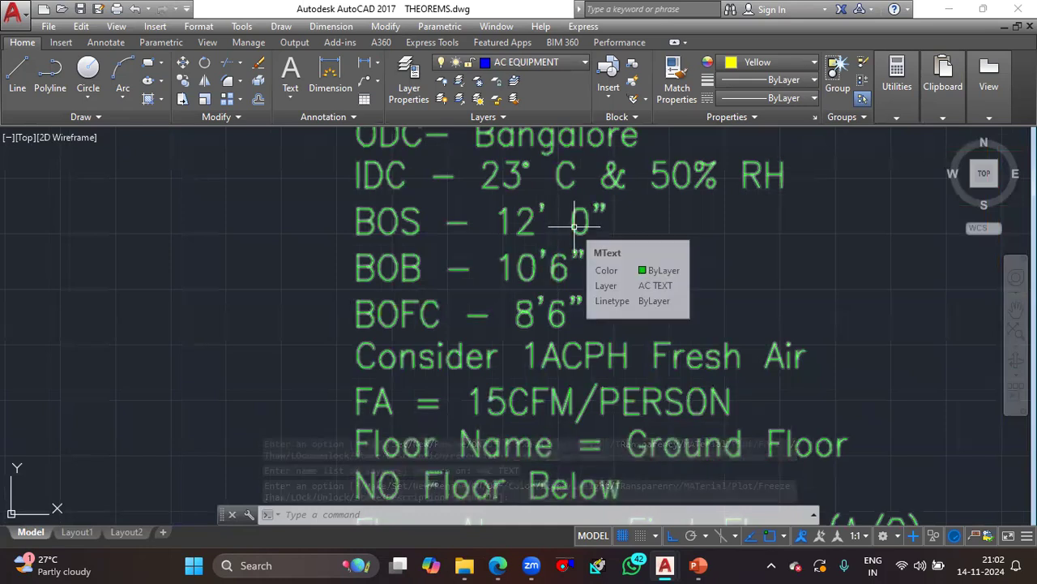
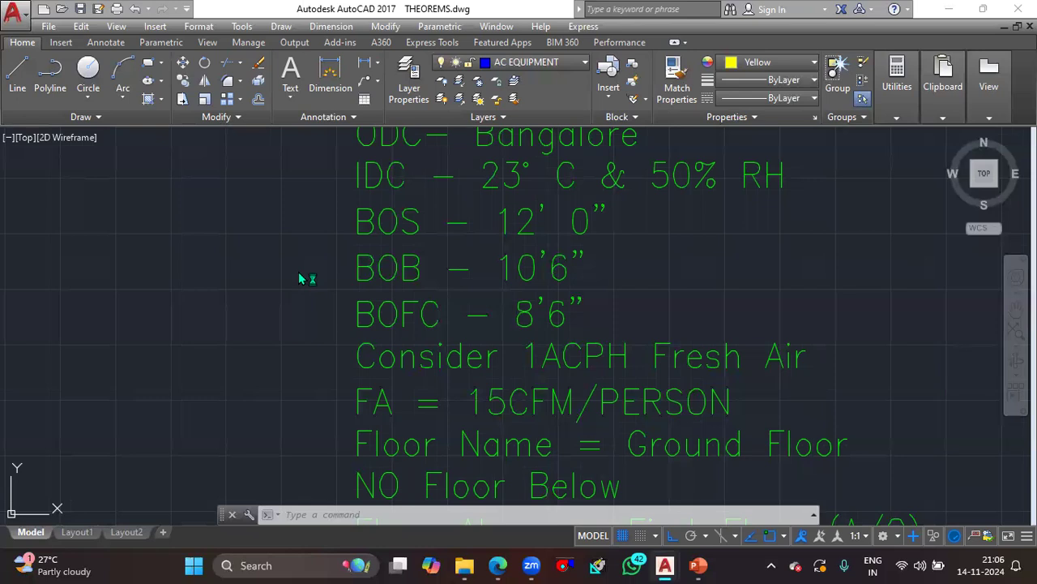
- Switch to the THEROM 1.dwg drawing and read the OFFICE and CHAIRMEN CABIN duct sizing notes beside the plan
{"action": "mouse_move", "coordinate": [669, 564]}
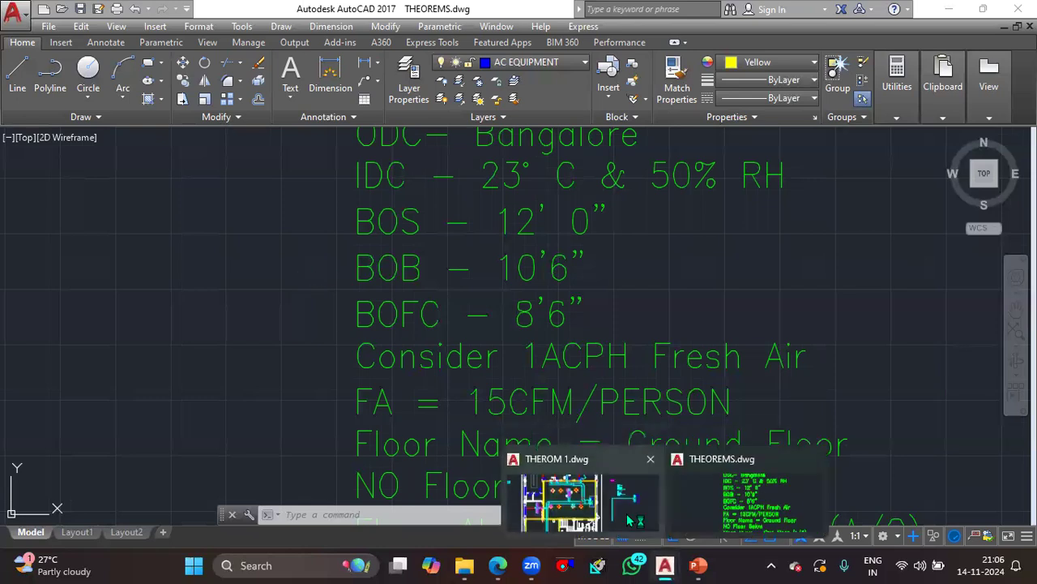
{"action": "left_click", "coordinate": [559, 496]}
{"action": "mouse_move", "coordinate": [626, 278]}
{"action": "middle_mouse_down"}
{"action": "mouse_move", "coordinate": [587, 312]}
{"action": "mouse_move", "coordinate": [493, 359]}
{"action": "middle_mouse_up"}
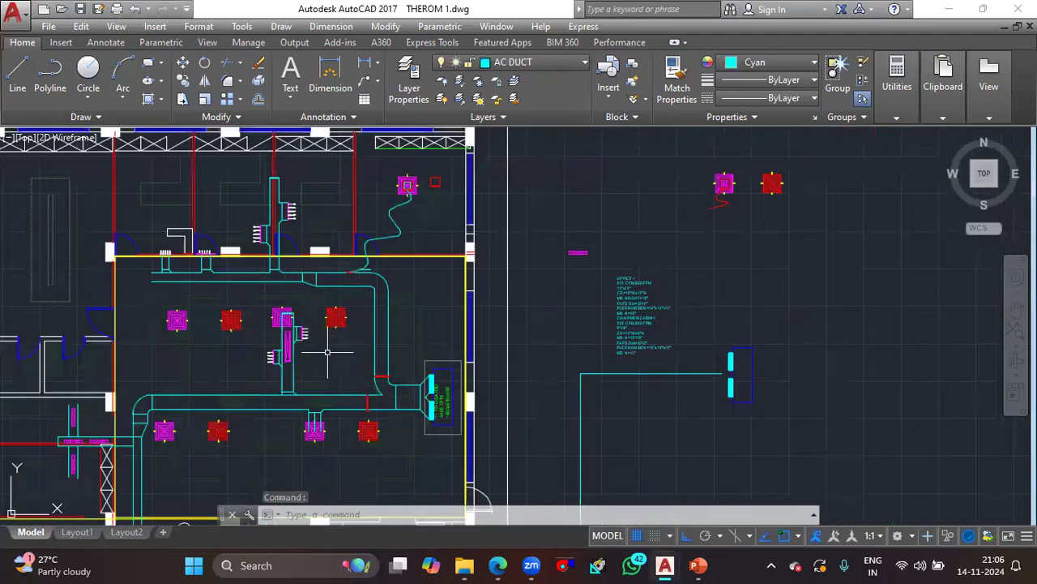
{"action": "scroll", "coordinate": [625, 333], "scroll_direction": "up", "scroll_amount": 5}
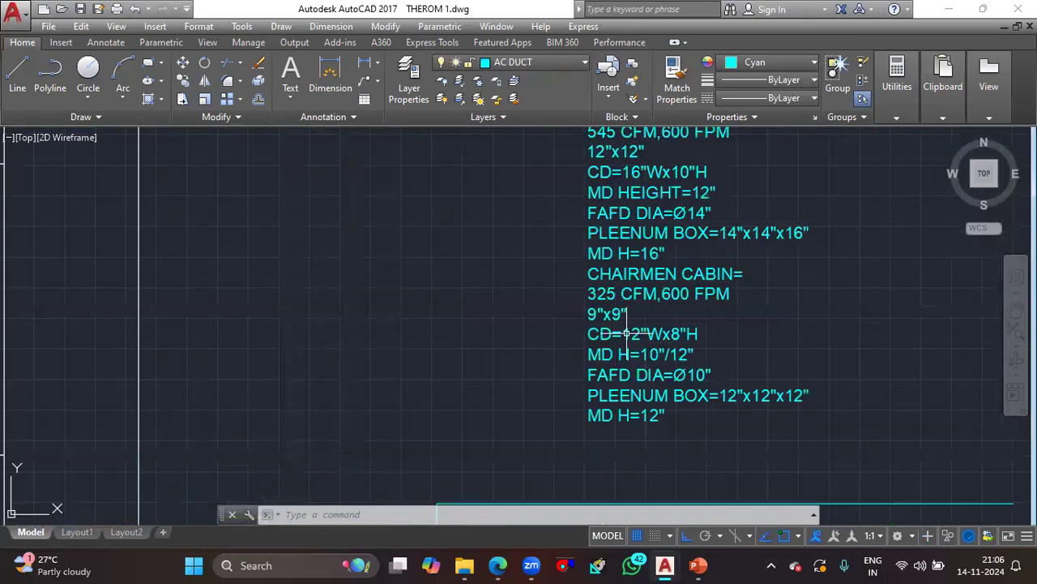
{"action": "middle_click_drag", "start_coordinate": [626, 333], "coordinate": [454, 382]}
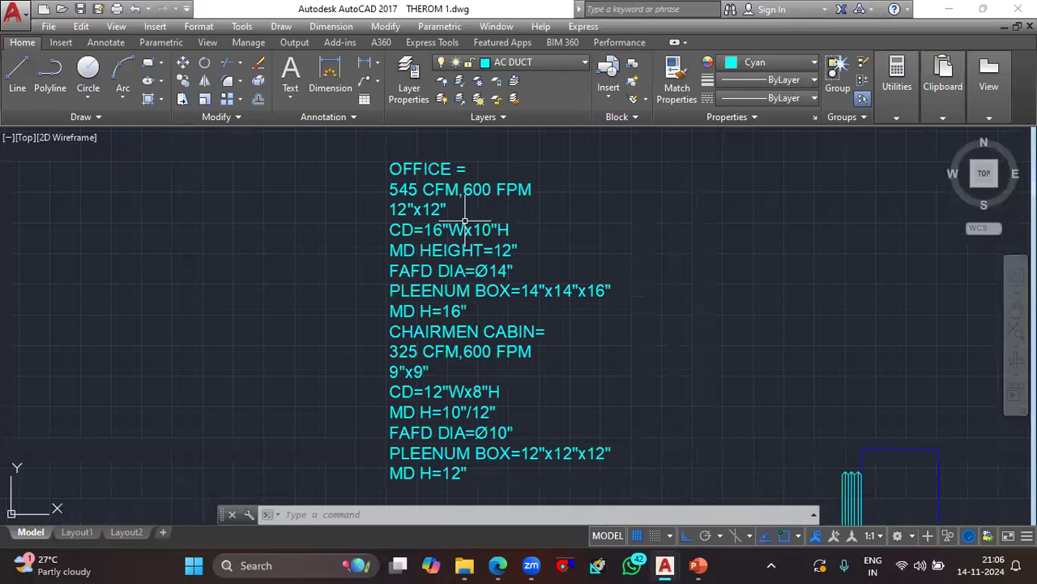
- Review the Diffuser connections slide in PowerPoint, then return to THEROM 1.dwg and compare the ducted plan with its sizing notes
{"action": "left_click", "coordinate": [703, 565]}
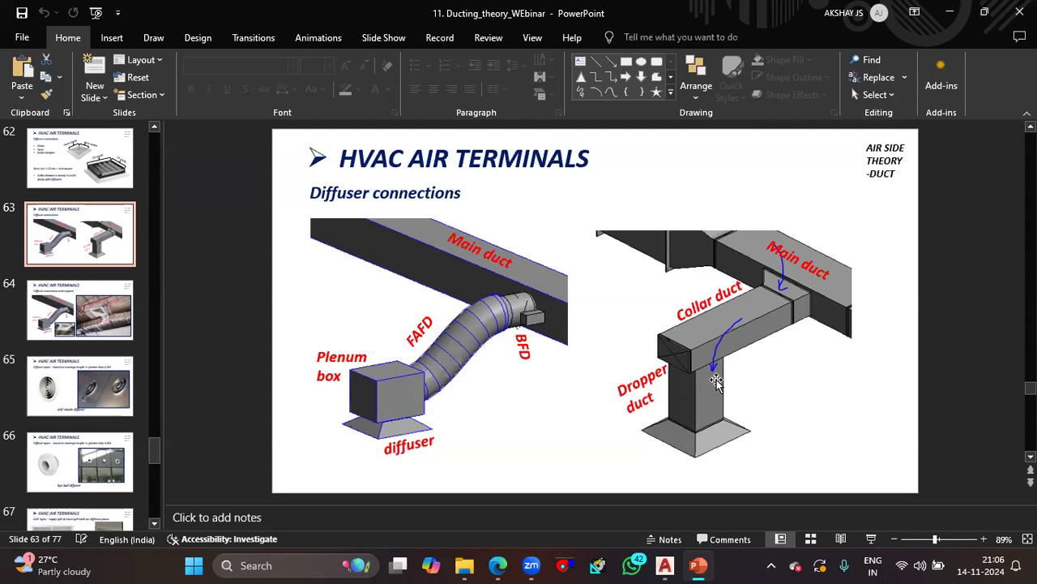
{"action": "mouse_move", "coordinate": [665, 566]}
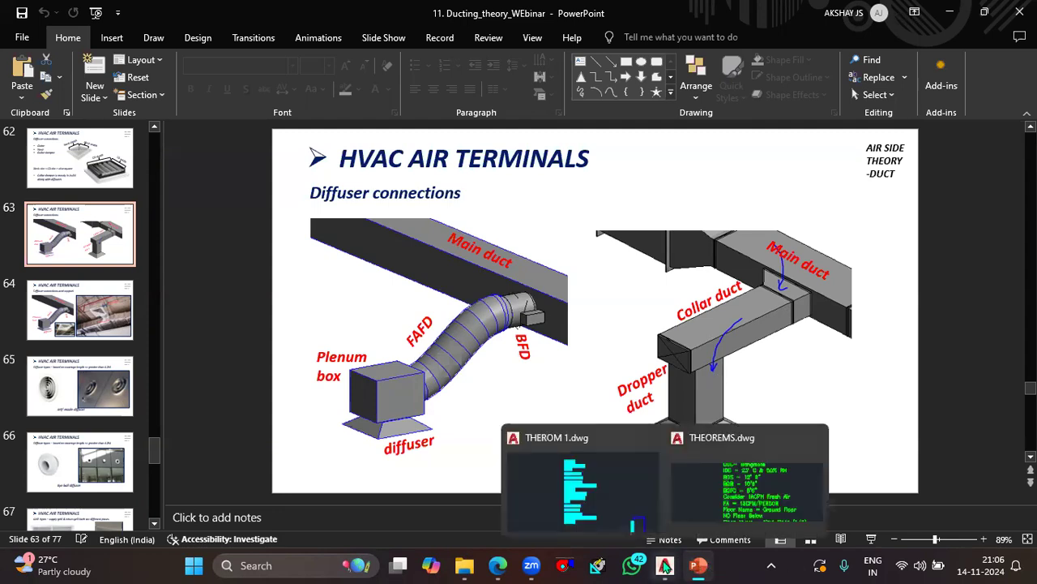
{"action": "left_click", "coordinate": [597, 487]}
{"action": "scroll", "coordinate": [309, 332], "scroll_direction": "down", "scroll_amount": 3}
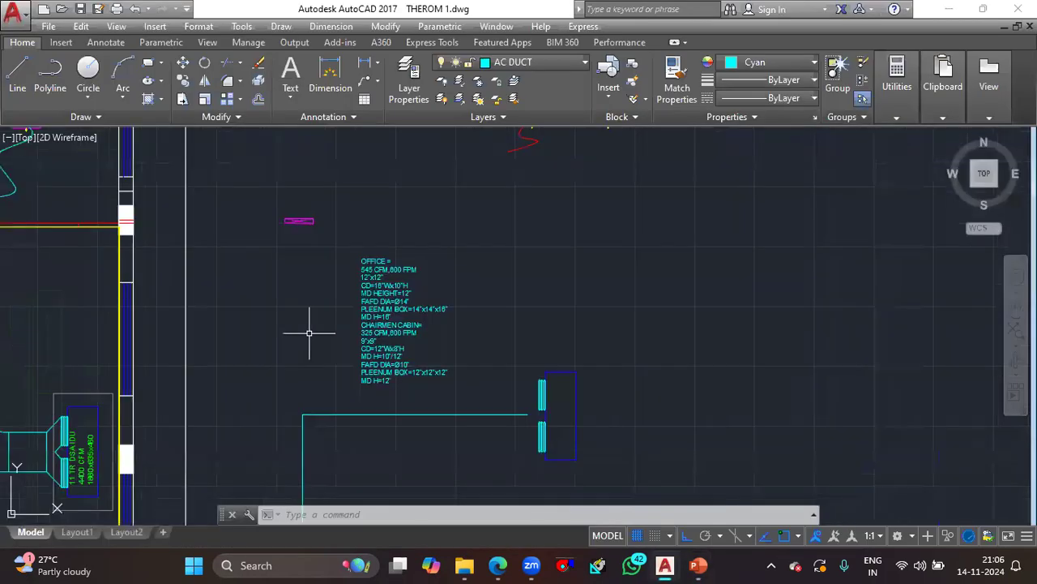
{"action": "scroll", "coordinate": [309, 332], "scroll_direction": "down", "scroll_amount": 2}
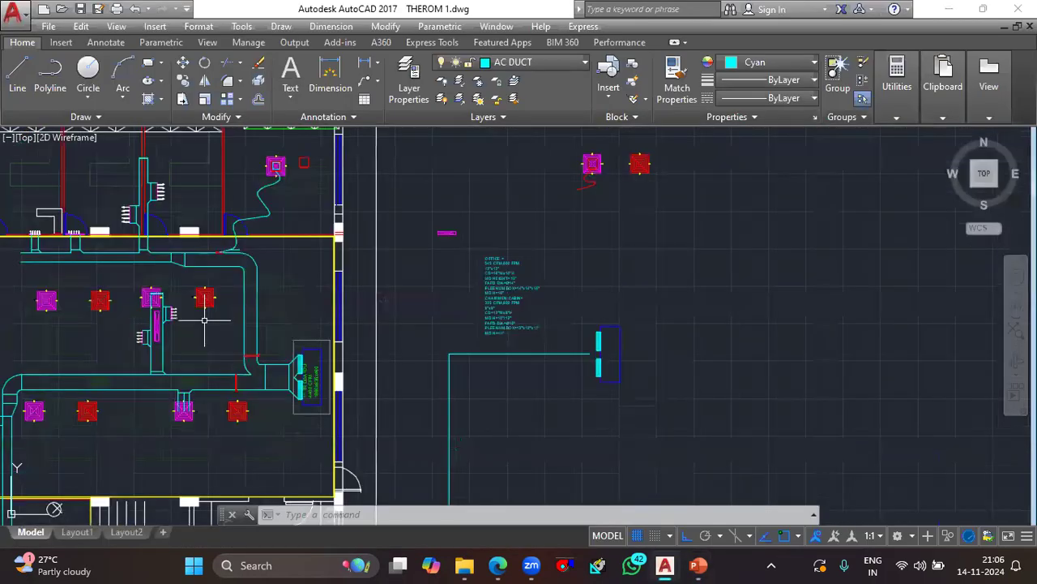
{"action": "scroll", "coordinate": [507, 309], "scroll_direction": "up", "scroll_amount": 5}
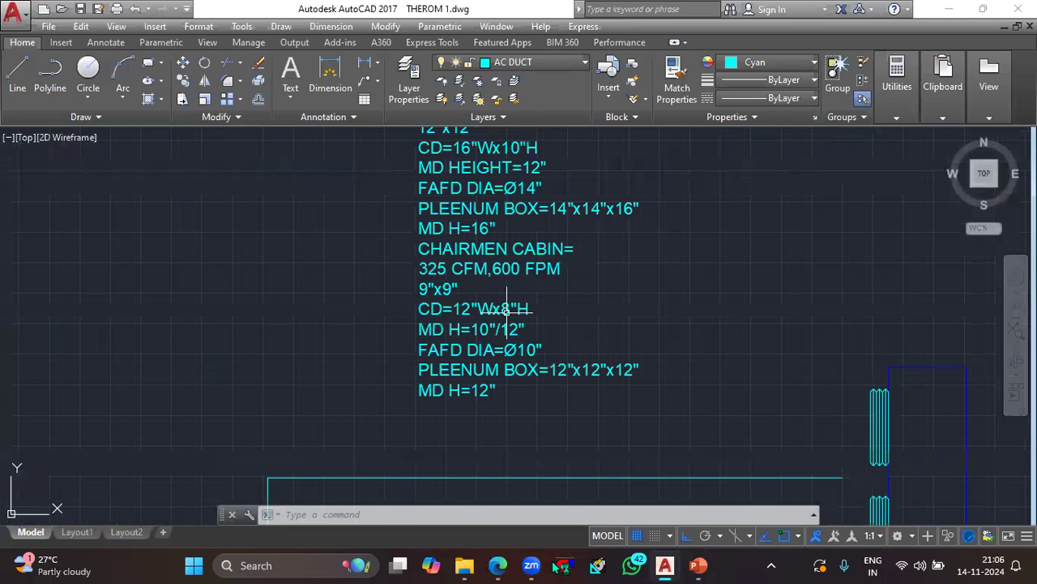
{"action": "middle_click_drag", "start_coordinate": [500, 393], "coordinate": [504, 500]}
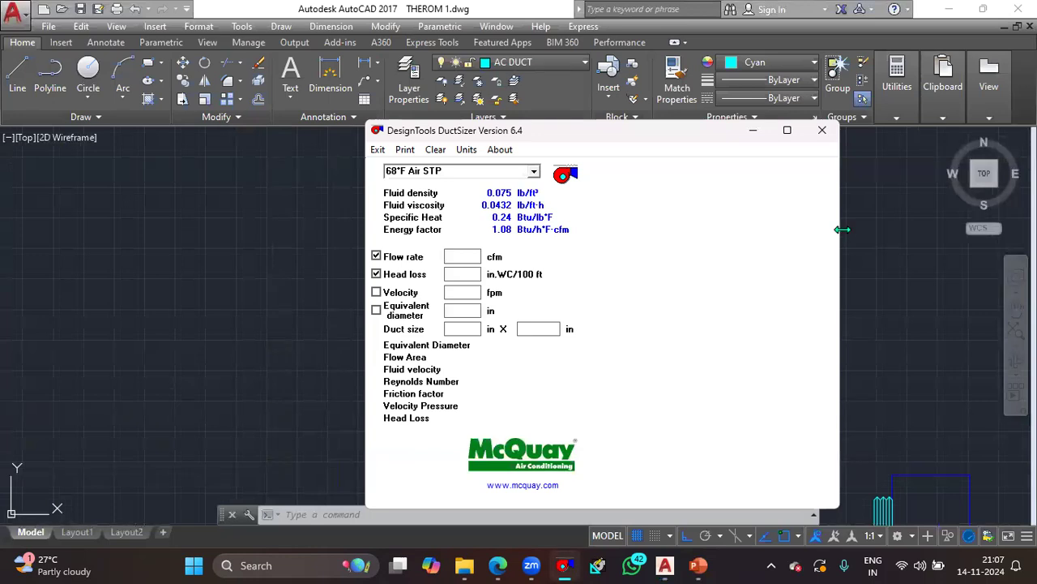
- In DesignTools DuctSizer, size by flow rate and velocity for 75°F air at 50% RH and 1 atm, entering 545 cfm and 650 fpm
{"action": "left_click", "coordinate": [376, 293]}
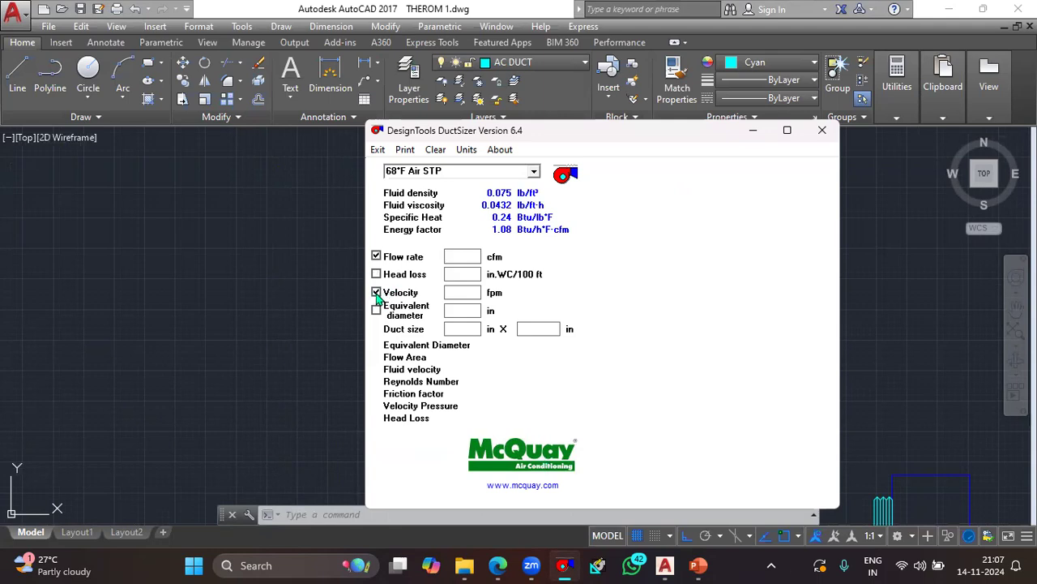
{"action": "left_click", "coordinate": [534, 171]}
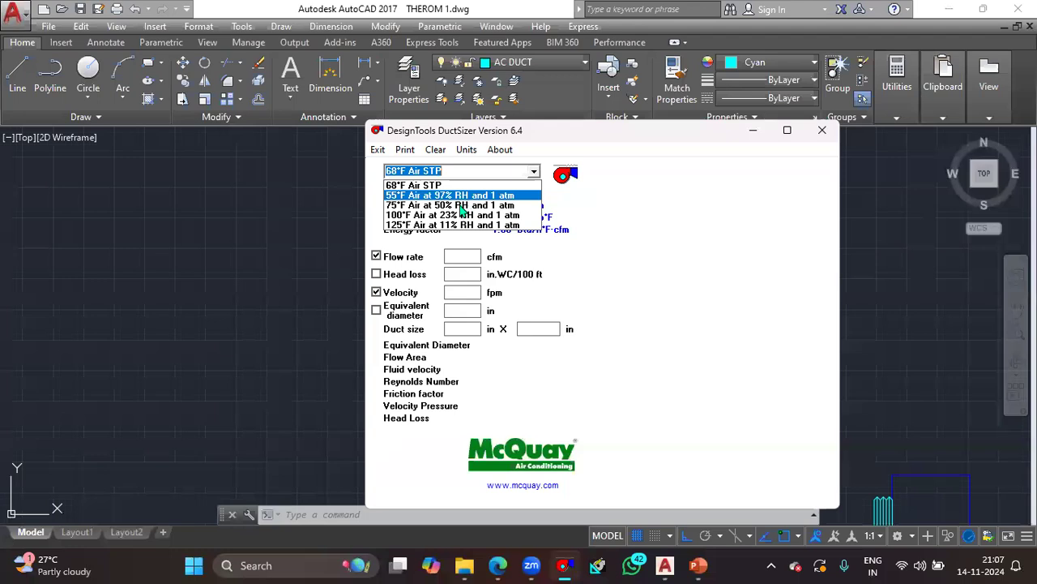
{"action": "left_click", "coordinate": [491, 266]}
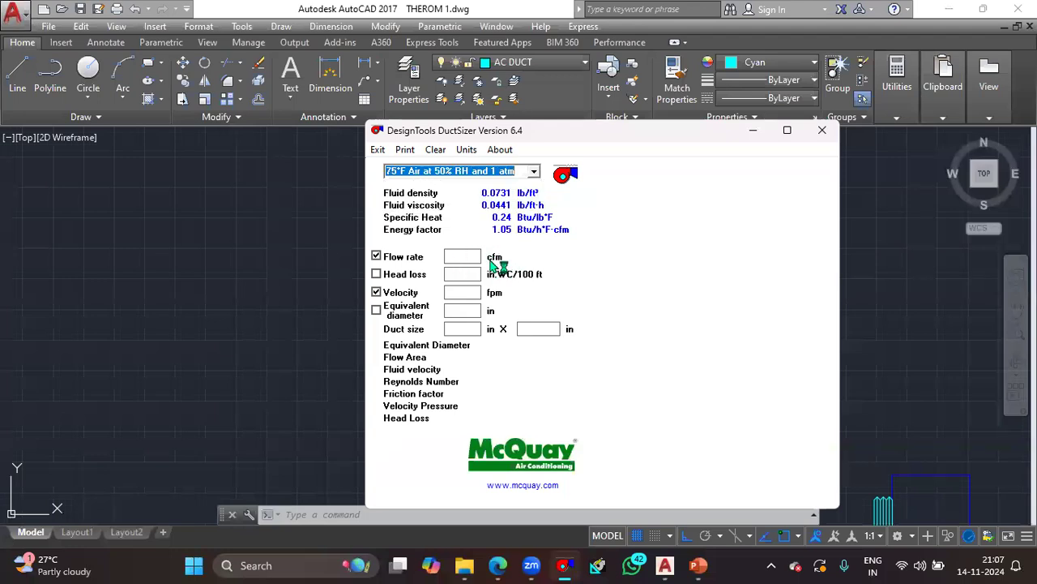
{"action": "left_click", "coordinate": [475, 254]}
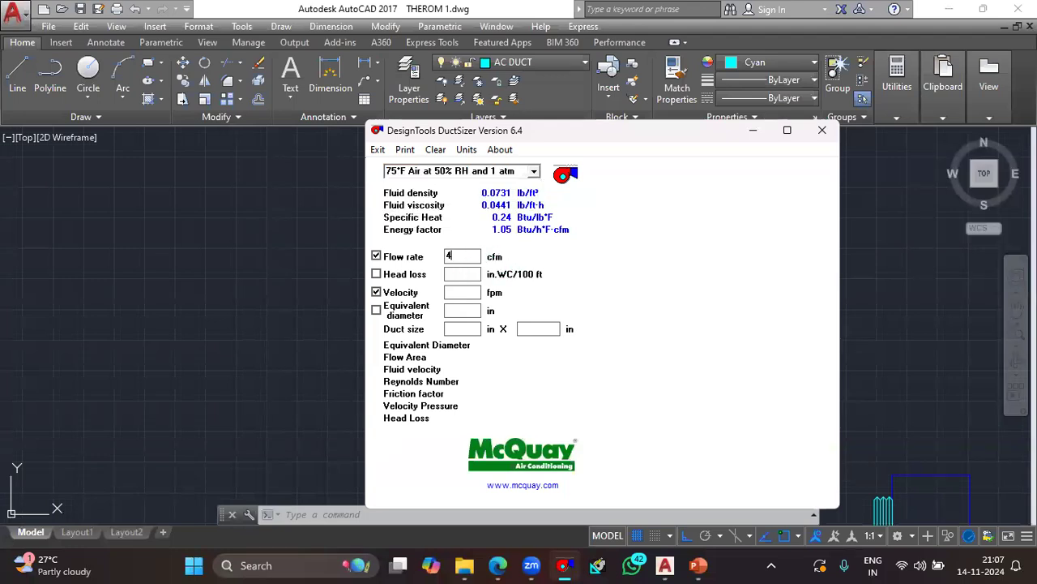
{"action": "type", "text": "545"}
{"action": "type", "text": "650"}
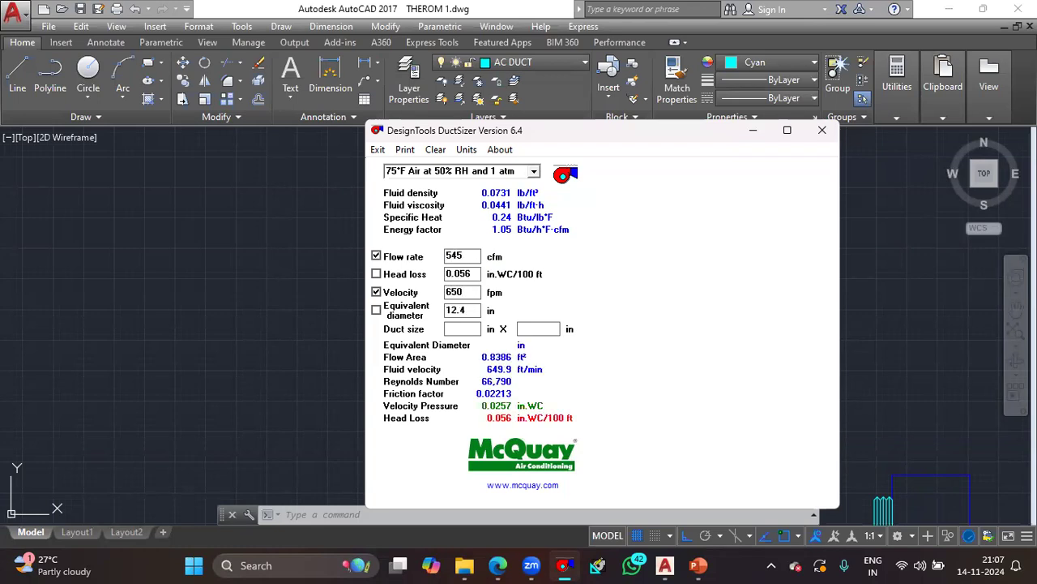
- Clear the started duct size entry and set the velocity to 600 fpm
{"action": "left_click", "coordinate": [461, 329]}
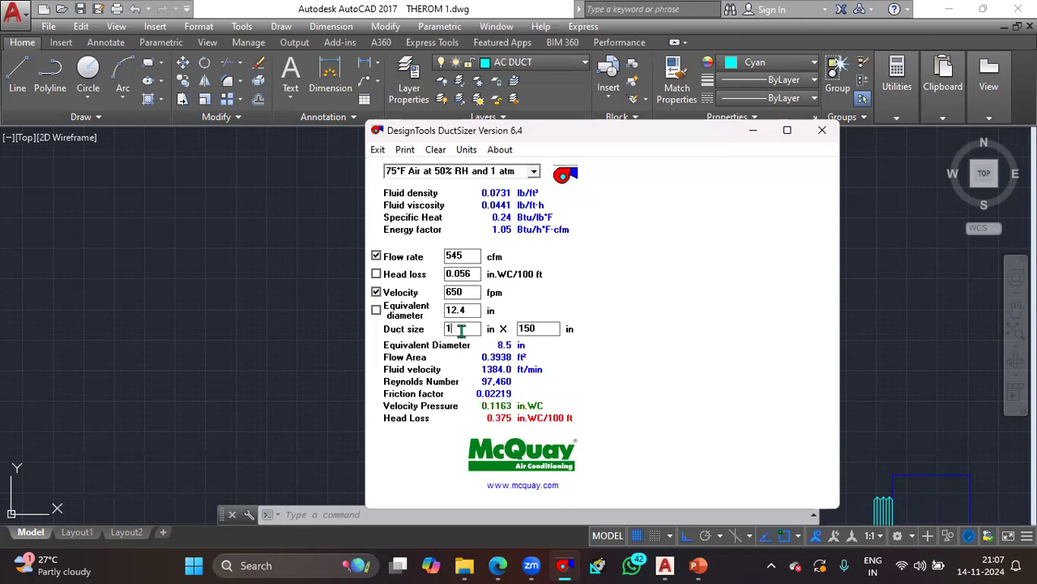
{"action": "key", "text": "BackSpace"}
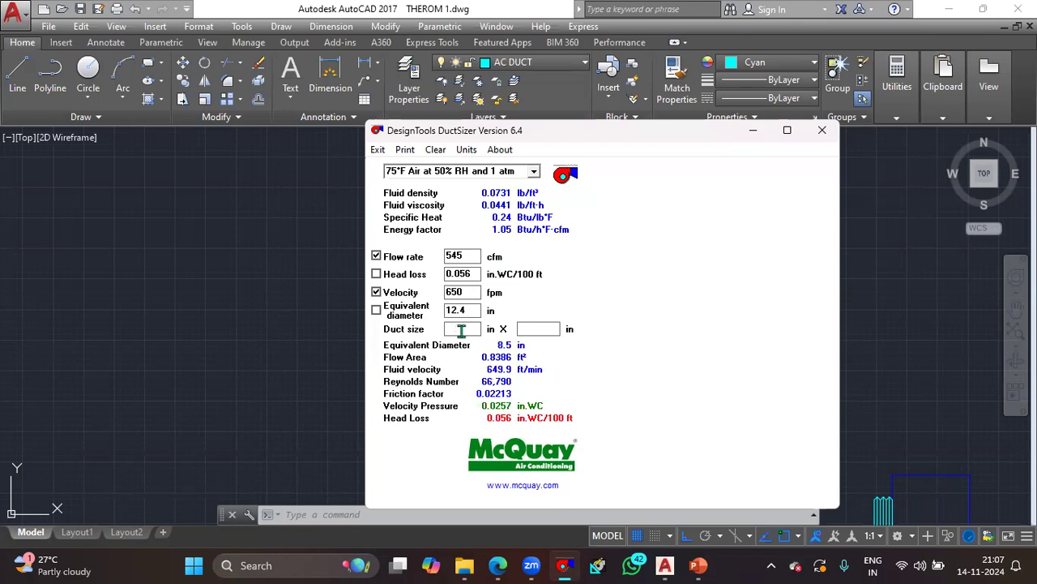
{"action": "key", "text": "BackSpace"}
{"action": "key", "text": "BackSpace"}
{"action": "type", "text": "00"}
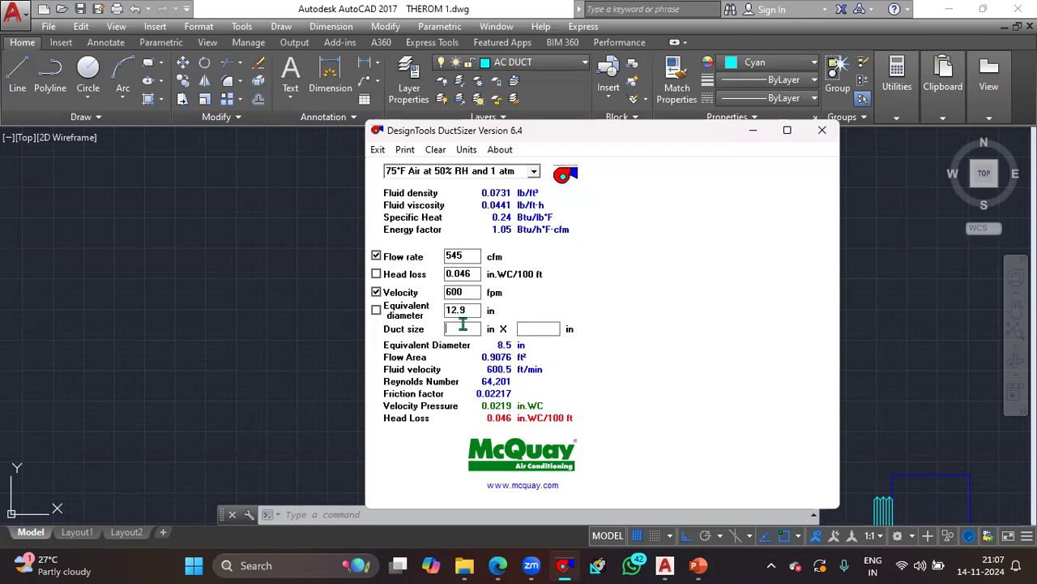
{"action": "type", "text": "9"}
- Enter 12 in as the first duct size dimension for the 545 cfm diffuser
{"action": "key", "text": "BackSpace"}
{"action": "type", "text": "12"}
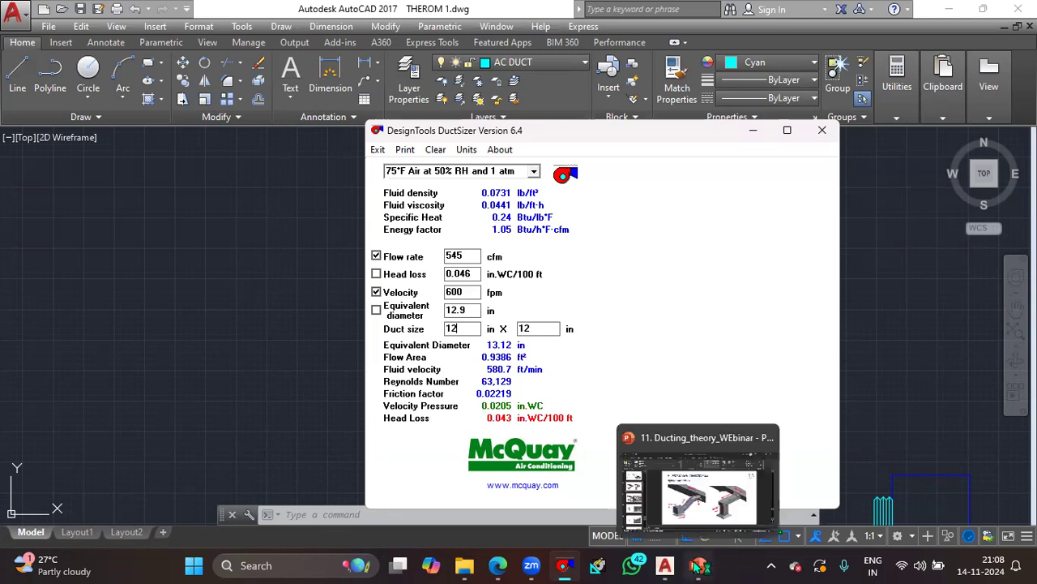
- Check the collar duct on the Diffuser connections slide, set DuctSizer's first duct dimension to 16 in, and minimize the calculator
{"action": "left_click", "coordinate": [693, 508]}
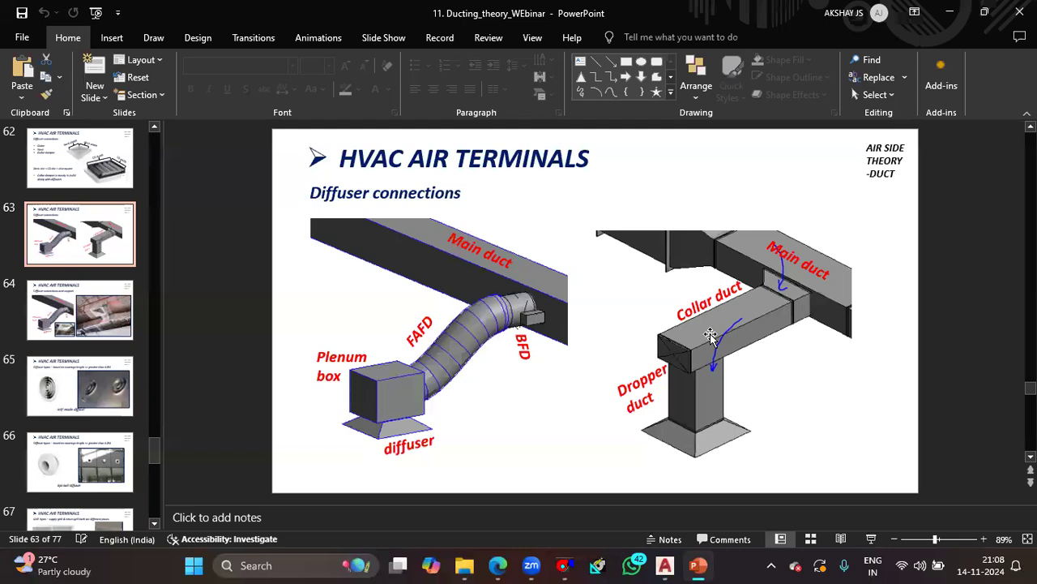
{"action": "left_click", "coordinate": [565, 565]}
{"action": "key", "text": "BackSpace"}
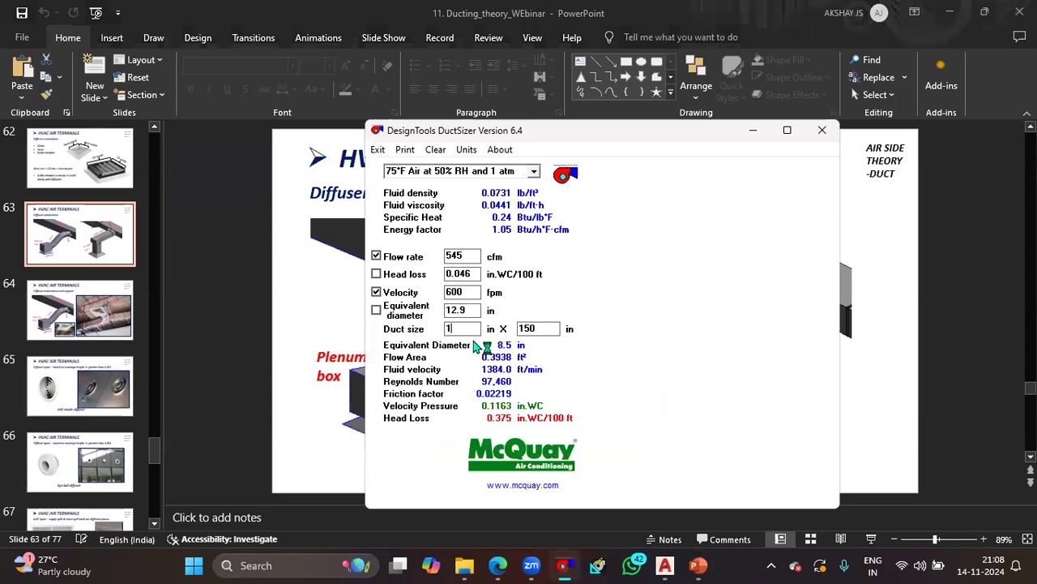
{"action": "type", "text": "6"}
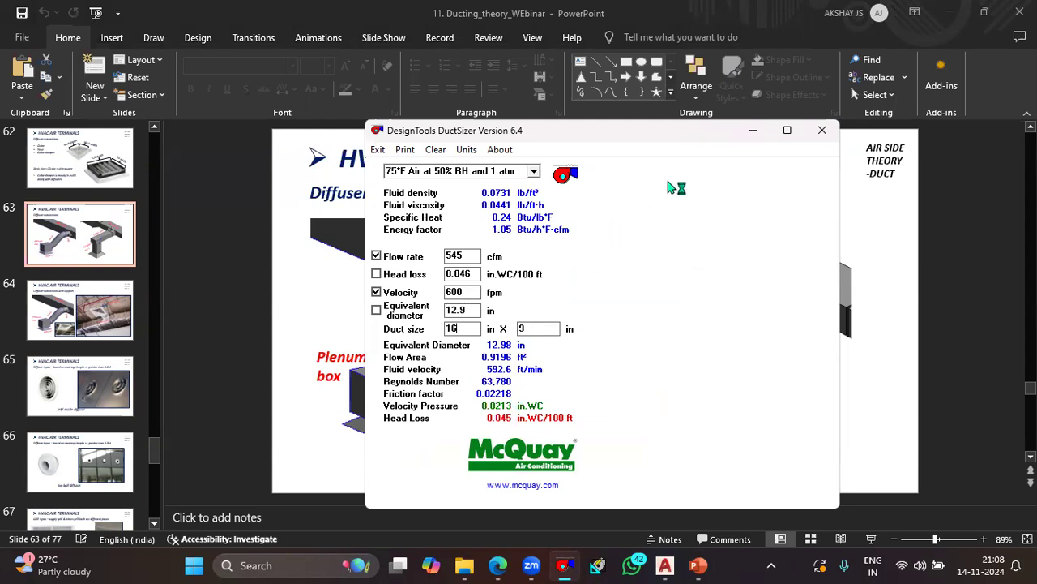
{"action": "left_click", "coordinate": [753, 132]}
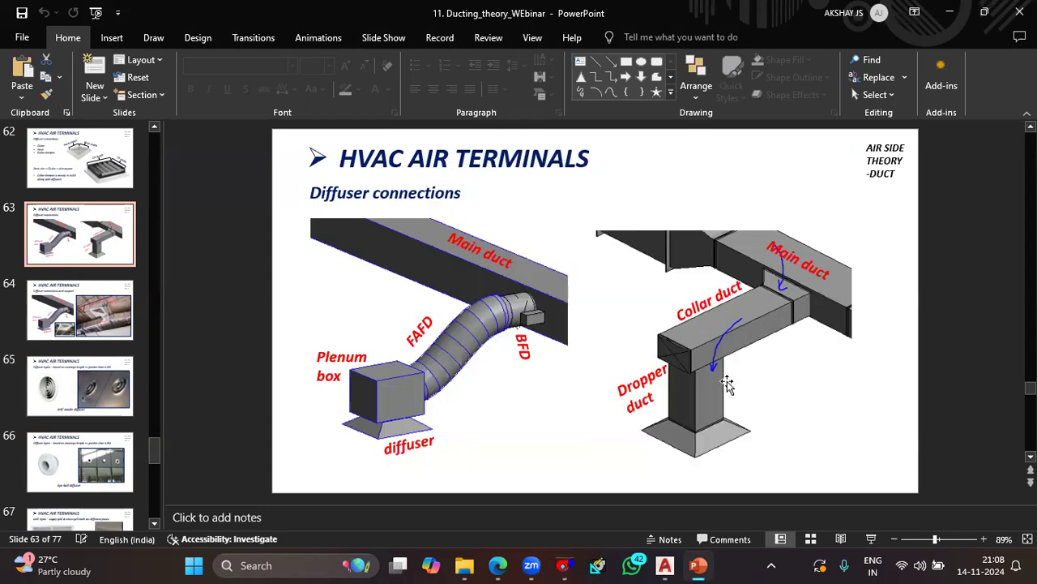
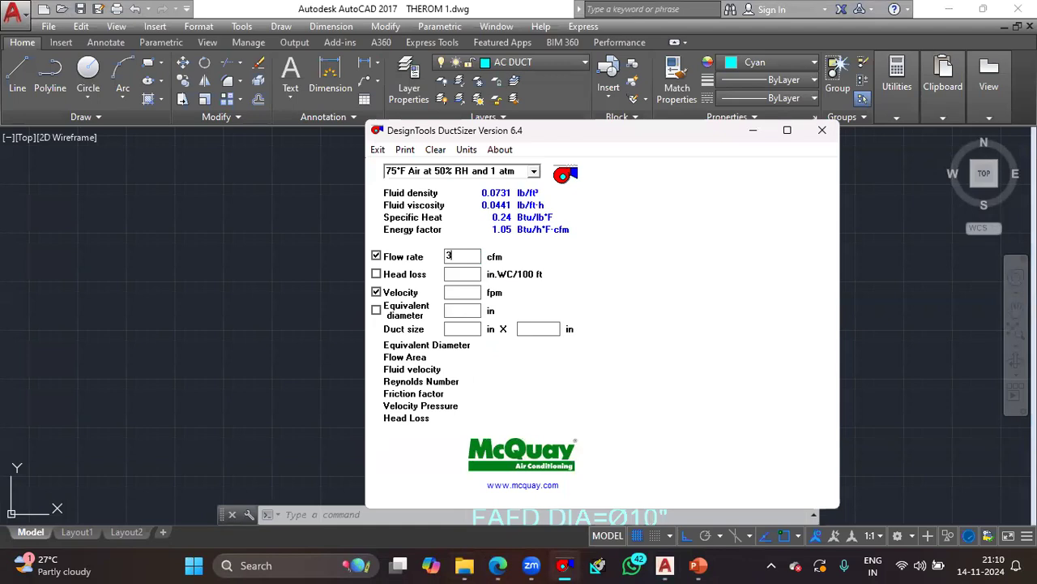
- Set the velocity to 650 fpm and the first duct dimension to 9 in for the 325 cfm diffuser
{"action": "left_click", "coordinate": [469, 290]}
{"action": "type", "text": "650"}
{"action": "left_click", "coordinate": [464, 327]}
{"action": "type", "text": "9"}
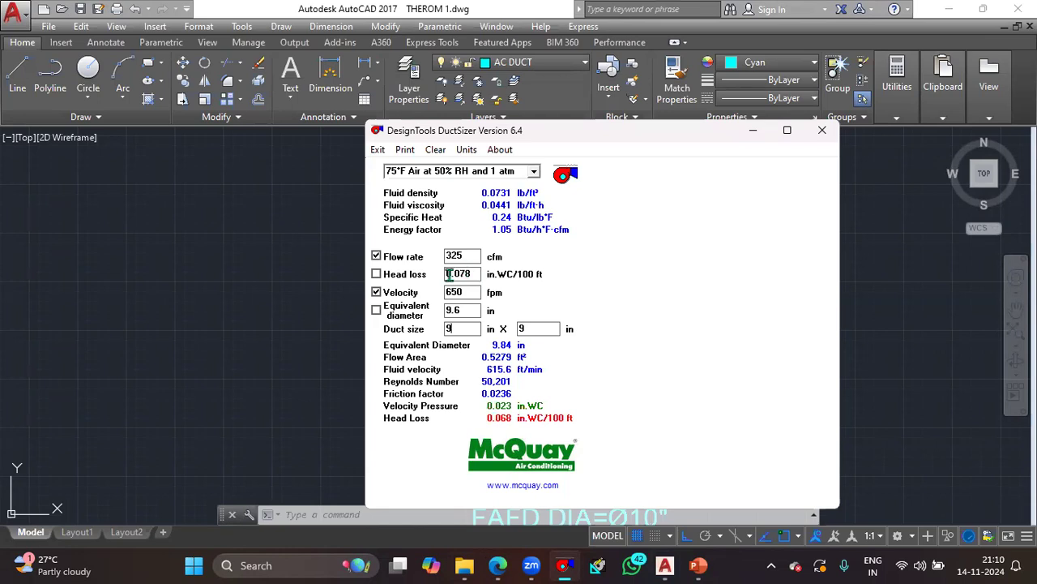
- Check the collar duct on PowerPoint's Diffuser connections slide and try 12 in as DuctSizer's first duct dimension for the 325 cfm flow
{"action": "left_click", "coordinate": [753, 131]}
{"action": "left_click", "coordinate": [698, 566]}
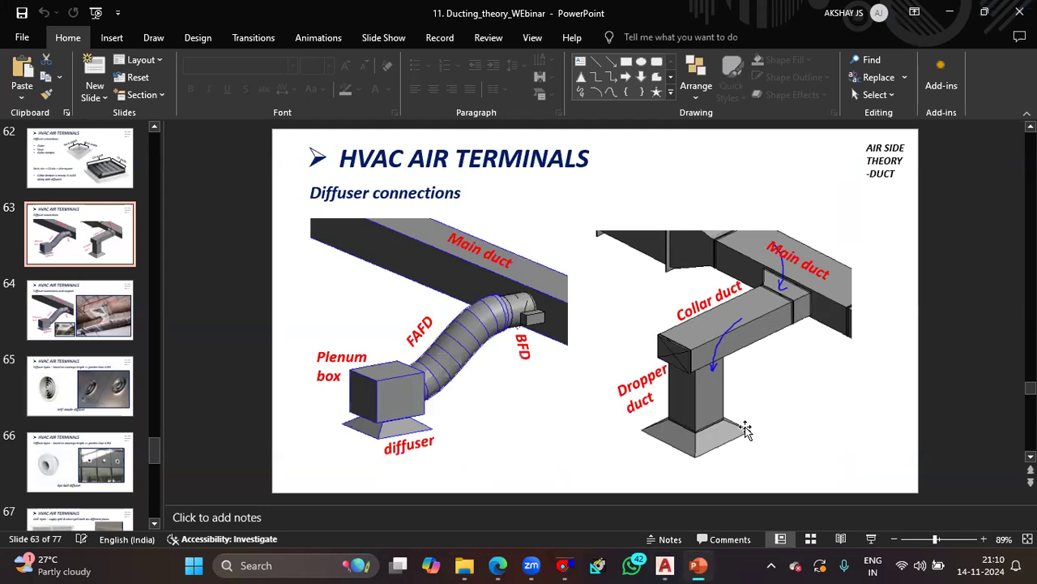
{"action": "left_click", "coordinate": [563, 565]}
{"action": "key", "text": "BackSpace"}
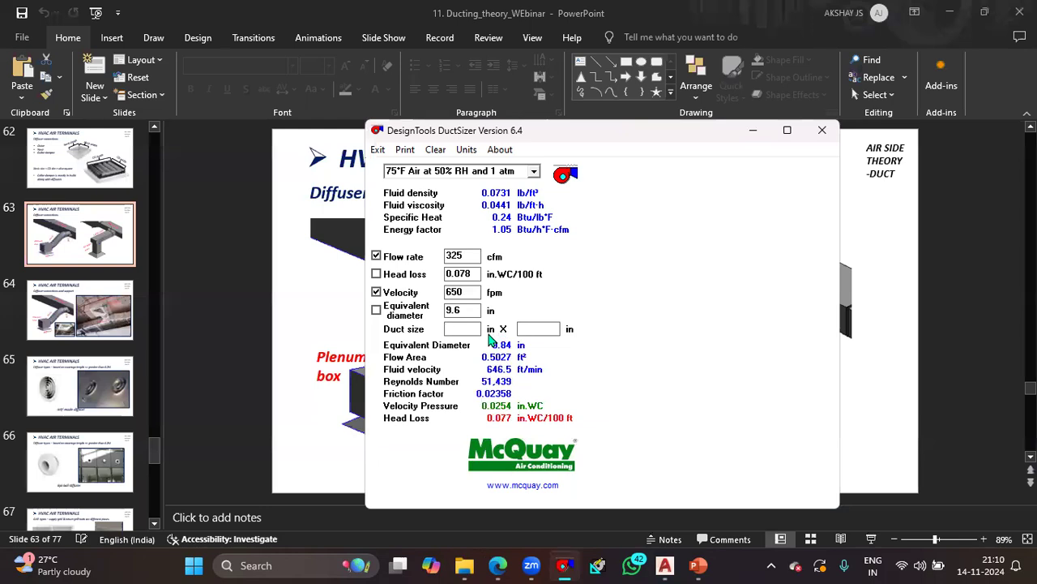
{"action": "type", "text": "12"}
{"action": "key", "text": "Tab"}
{"action": "type", "text": "7"}
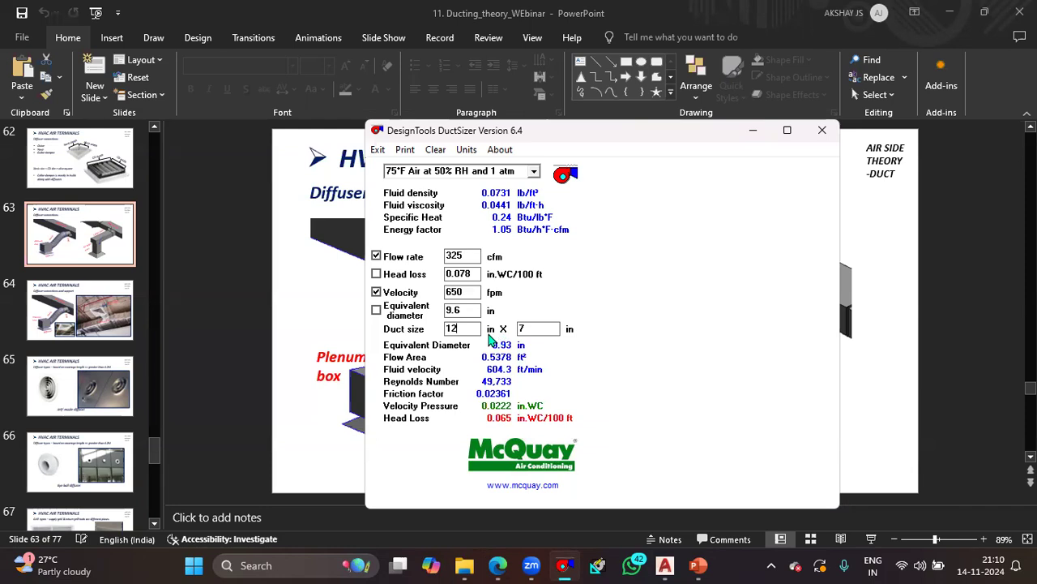
- Set the first duct dimension to 14 in and minimize the calculator
{"action": "key", "text": "BackSpace"}
{"action": "type", "text": "4"}
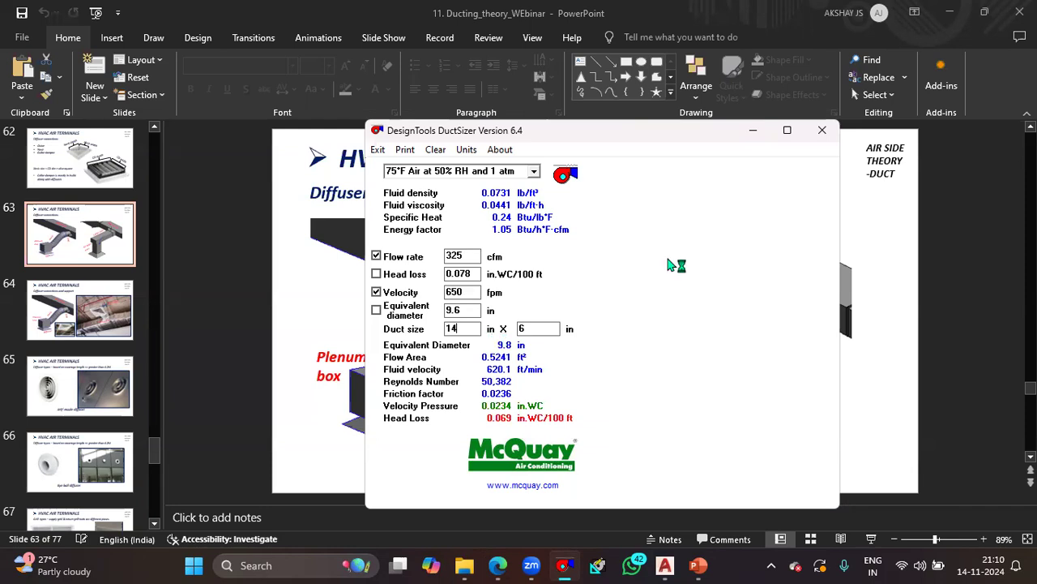
{"action": "left_click", "coordinate": [746, 132]}
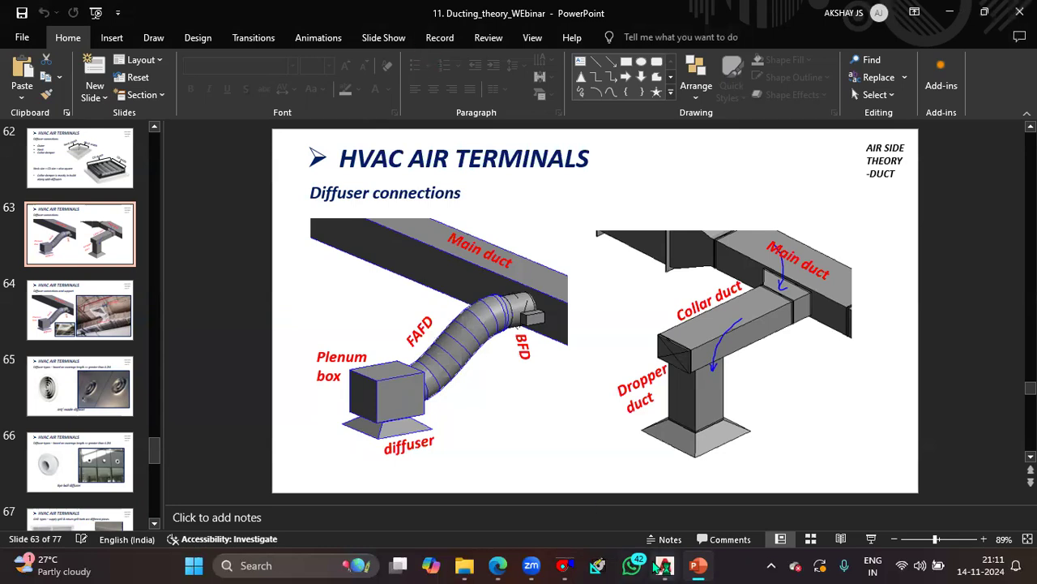
- Switch to THEROM 1.dwg in AutoCAD and examine the office and chairmen cabin duct size notes beside the ducting plan
{"action": "mouse_move", "coordinate": [655, 565]}
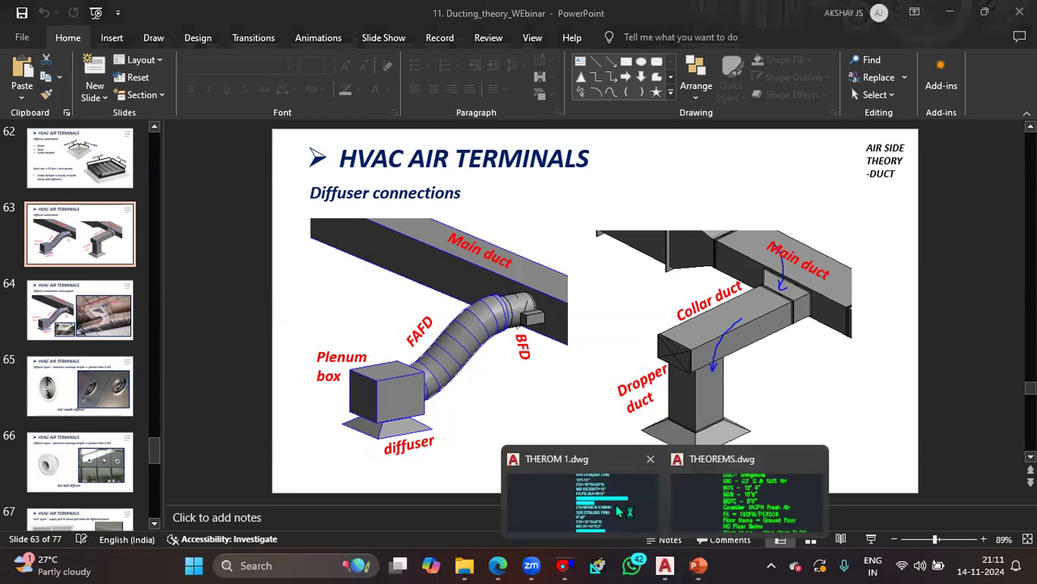
{"action": "left_click", "coordinate": [580, 495]}
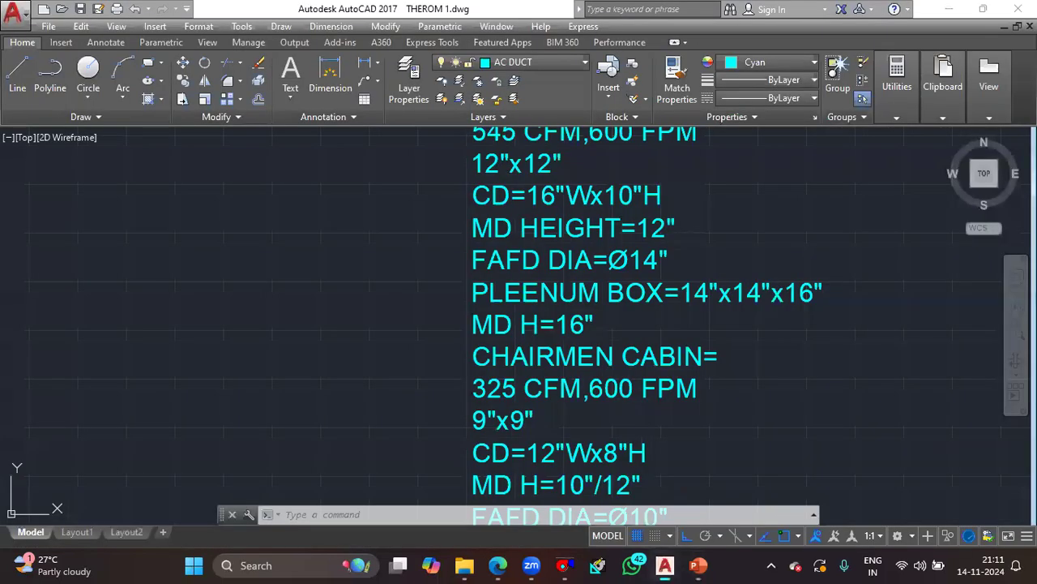
{"action": "scroll", "coordinate": [462, 305], "scroll_direction": "down", "scroll_amount": 3}
{"action": "scroll", "coordinate": [487, 294], "scroll_direction": "down", "scroll_amount": 2}
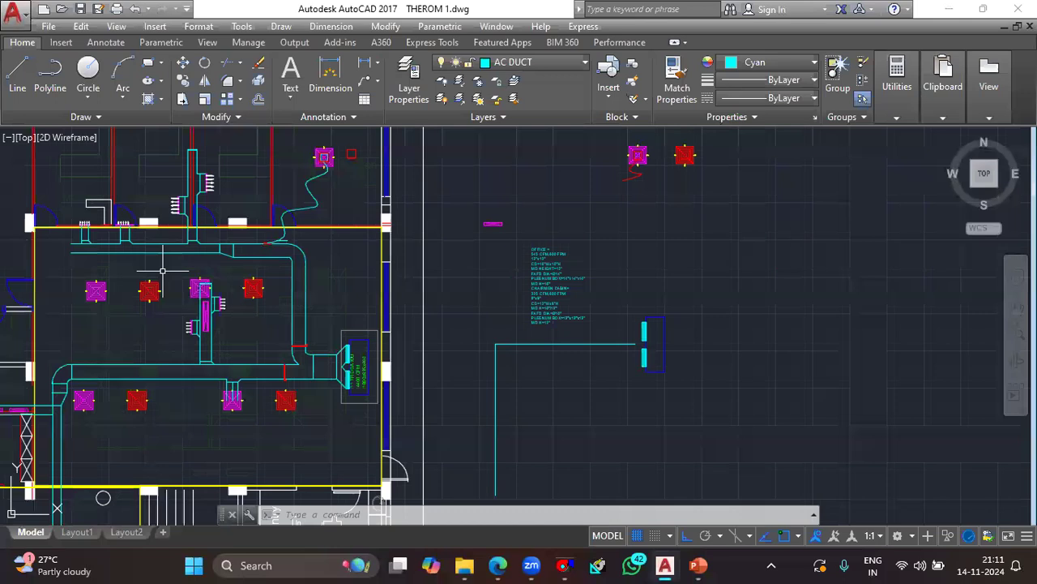
{"action": "scroll", "coordinate": [322, 341], "scroll_direction": "down", "scroll_amount": 2}
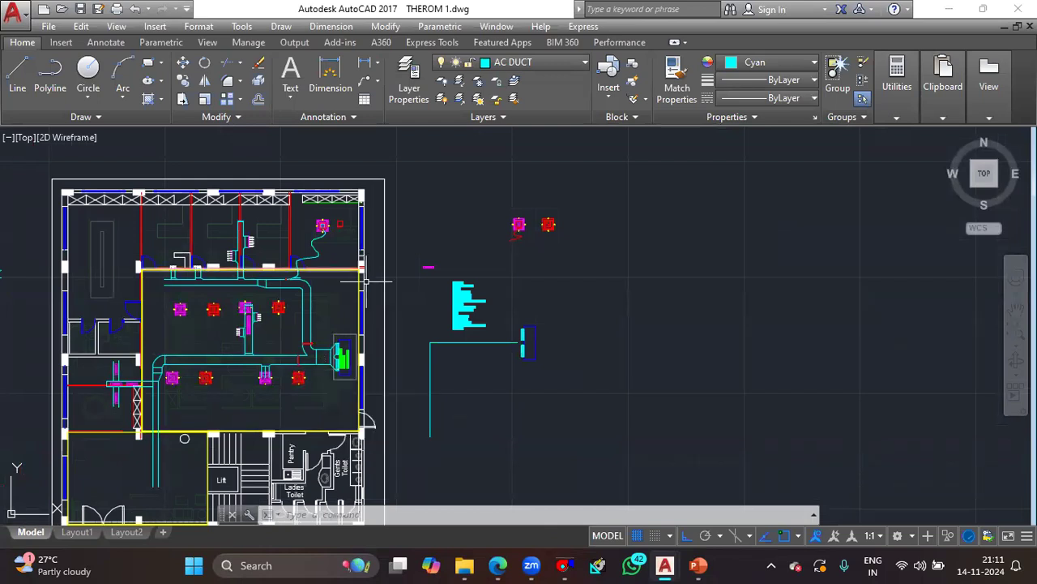
{"action": "scroll", "coordinate": [350, 235], "scroll_direction": "up", "scroll_amount": 2}
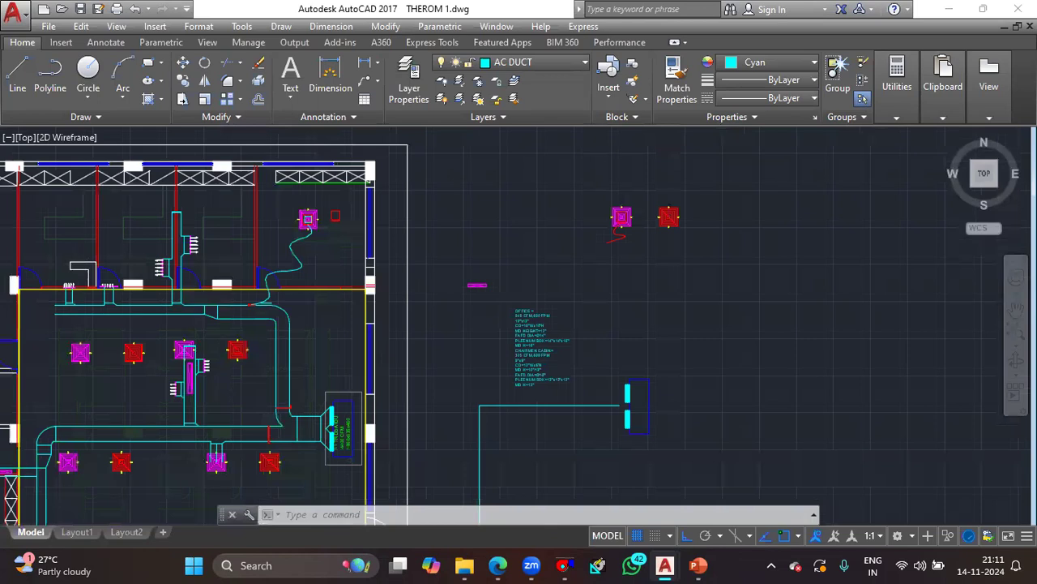
{"action": "scroll", "coordinate": [346, 236], "scroll_direction": "up", "scroll_amount": 2}
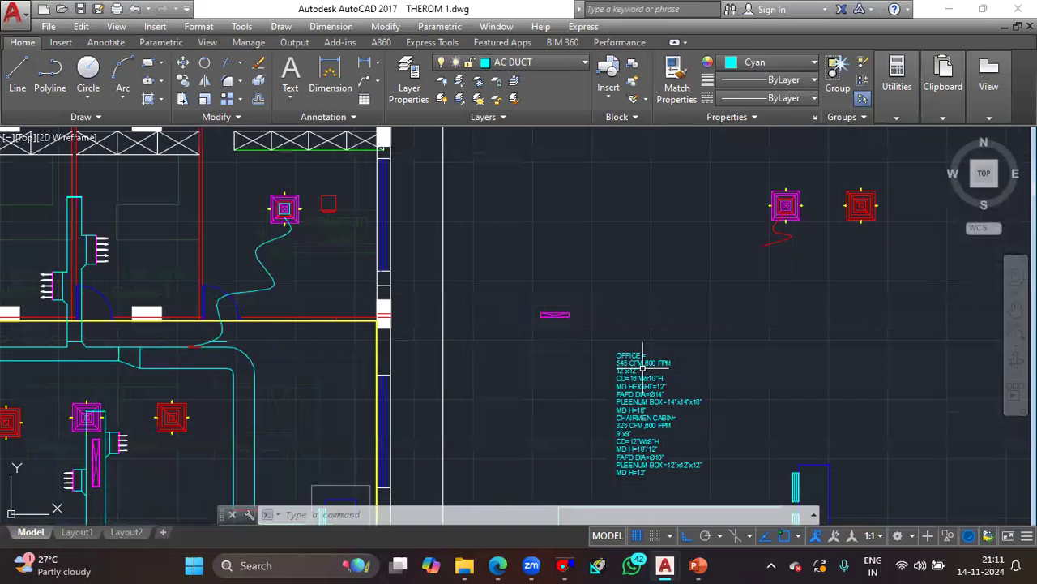
{"action": "scroll", "coordinate": [645, 391], "scroll_direction": "up", "scroll_amount": 4}
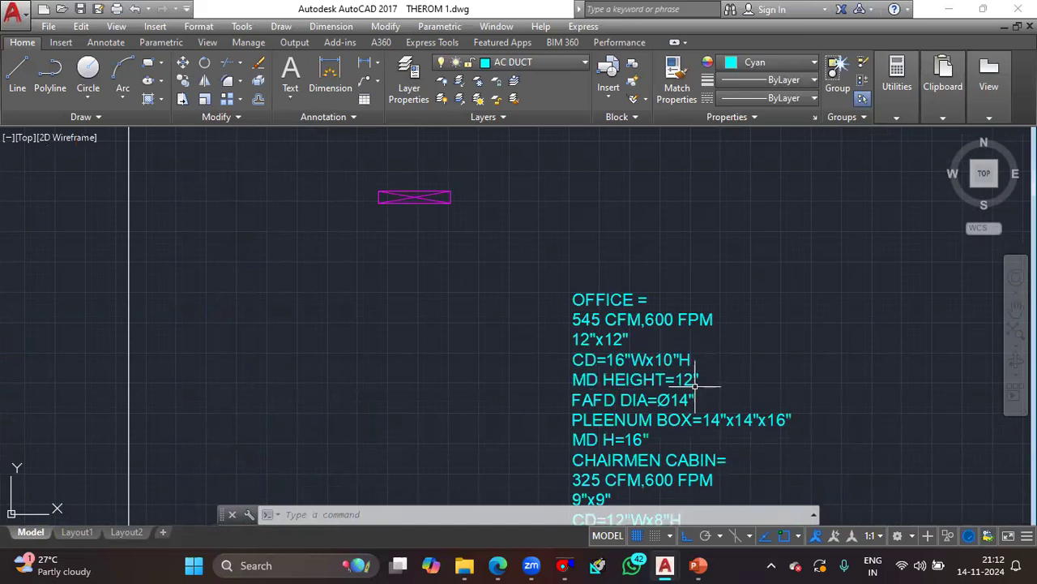
{"action": "middle_click_drag", "start_coordinate": [685, 437], "coordinate": [671, 350]}
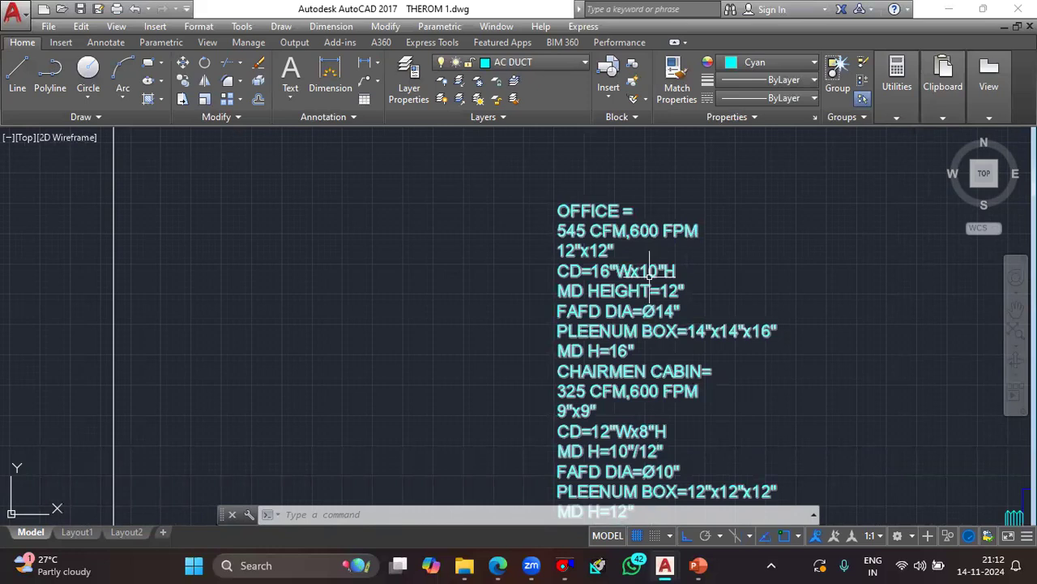
{"action": "scroll", "coordinate": [649, 276], "scroll_direction": "down", "scroll_amount": 2}
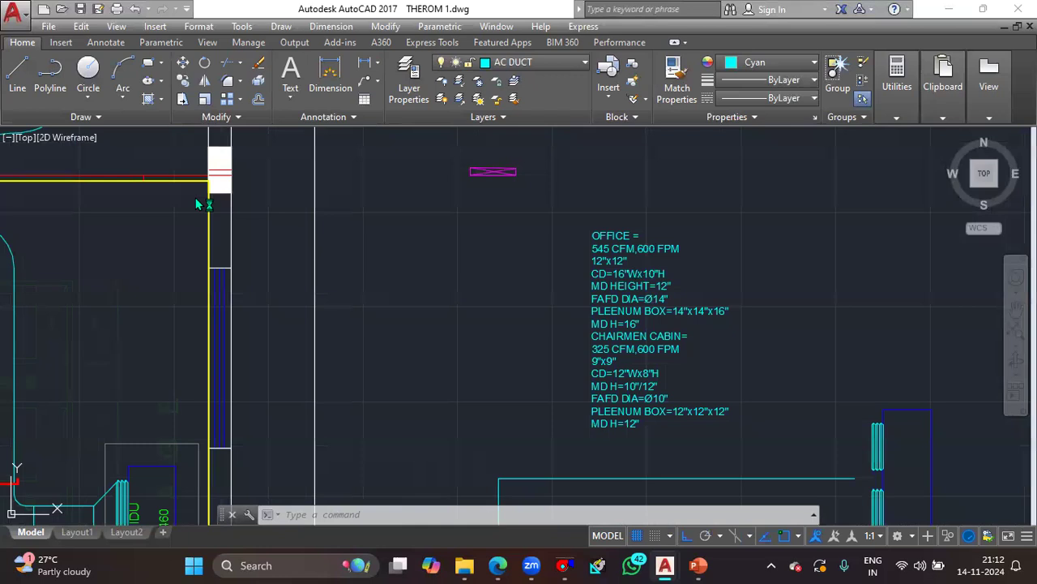
{"action": "middle_click_drag", "start_coordinate": [329, 332], "coordinate": [545, 274]}
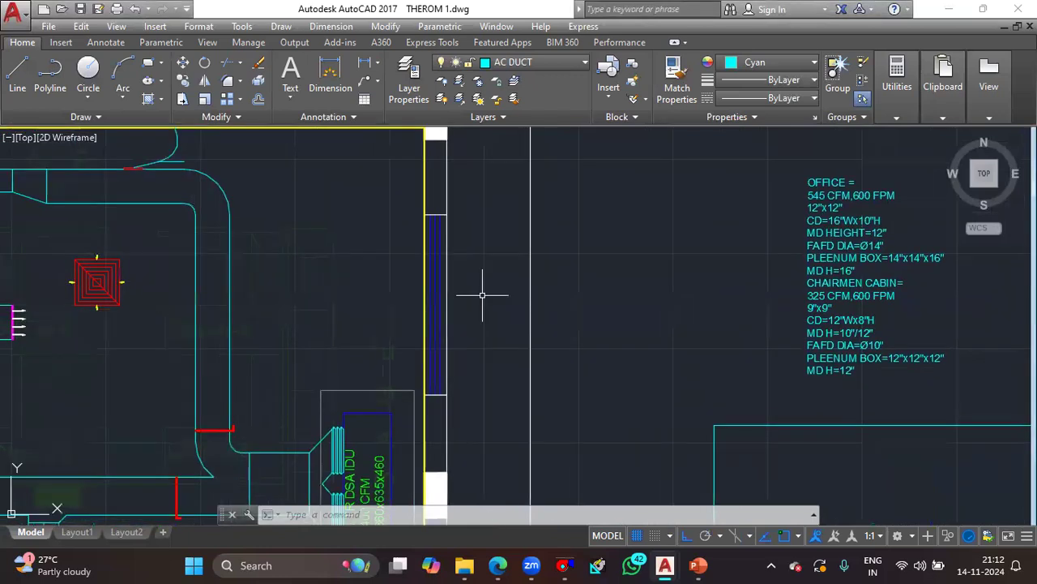
{"action": "scroll", "coordinate": [483, 295], "scroll_direction": "down", "scroll_amount": 2}
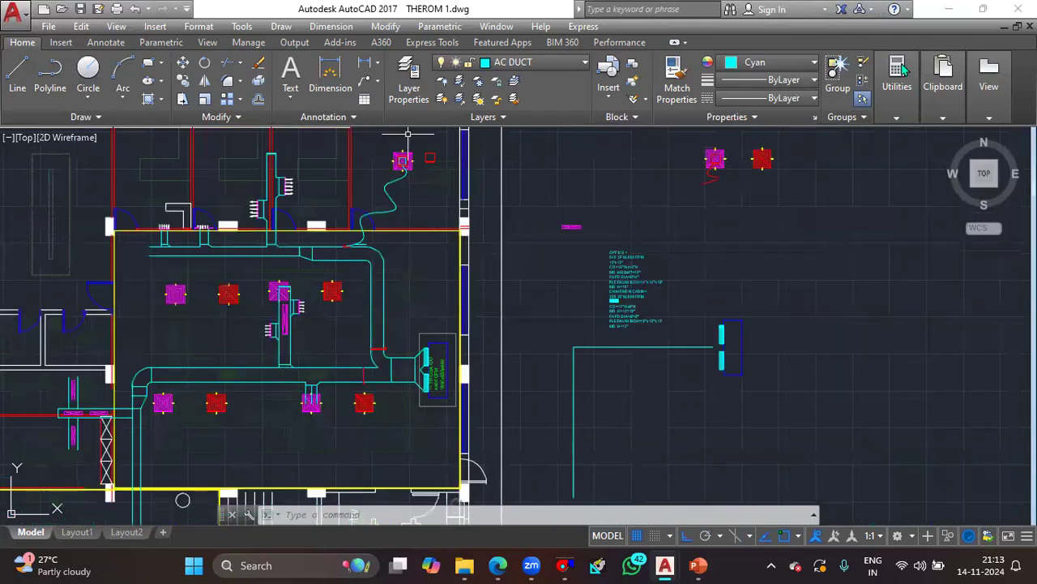
- Review the Diffuser connections slide in PowerPoint again and return to the AutoCAD drawing
{"action": "key", "text": "alt+Tab"}
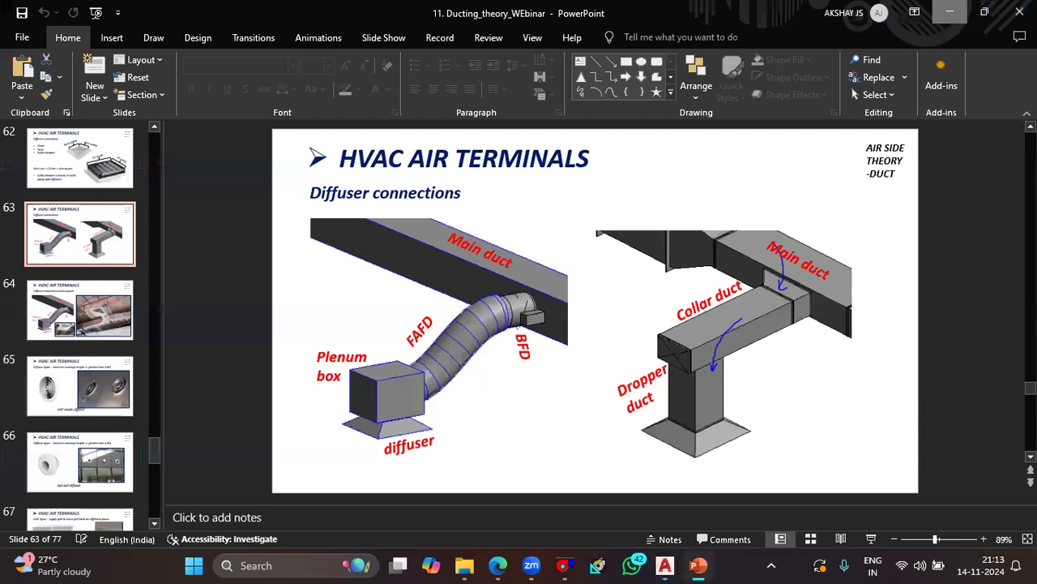
{"action": "key", "text": "alt+Tab"}
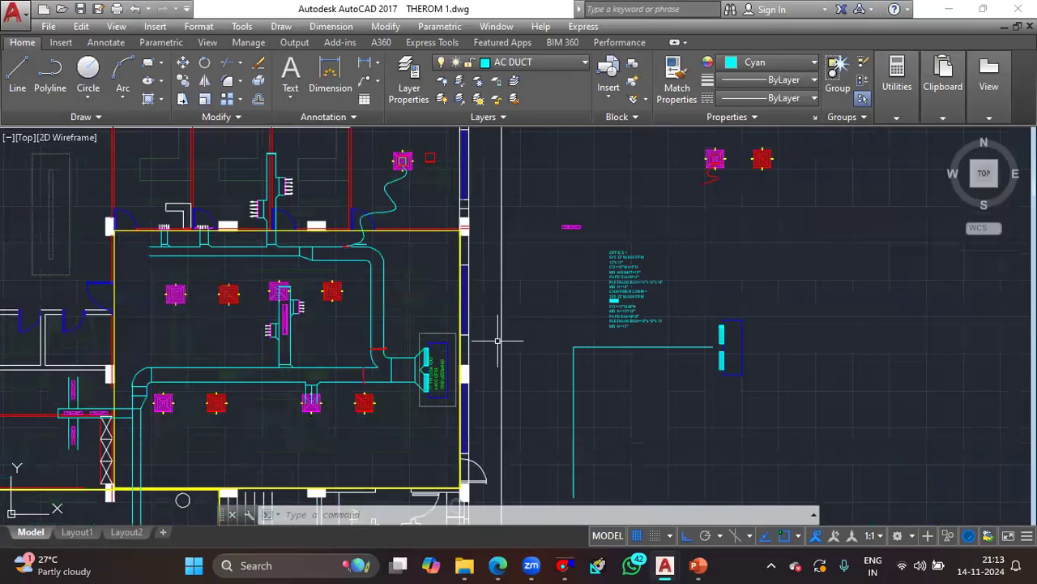
{"action": "left_click", "coordinate": [697, 565]}
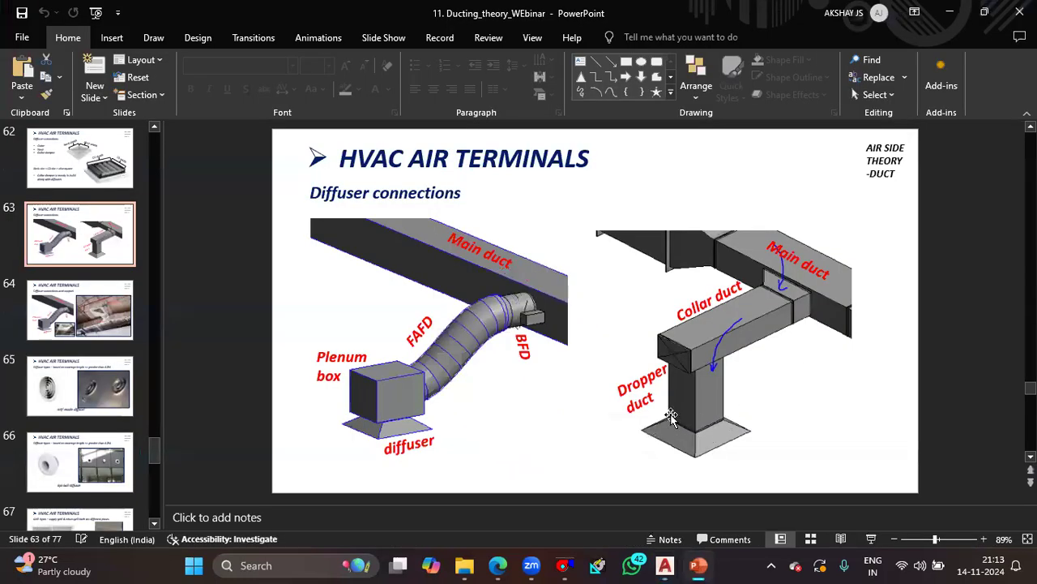
{"action": "left_click", "coordinate": [984, 12]}
{"action": "left_click", "coordinate": [963, 18]}
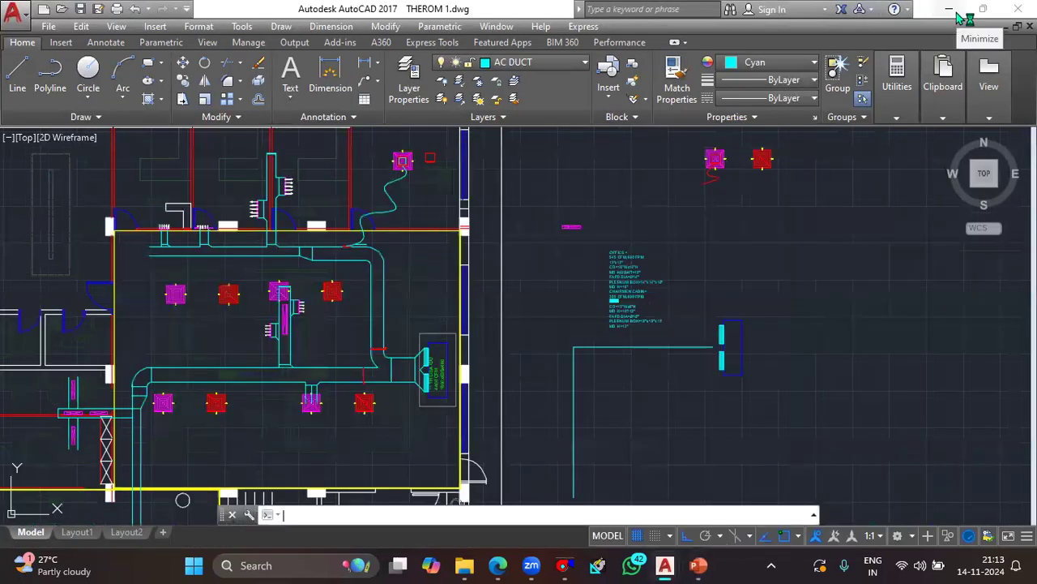
- Clear DuctSizer and size the chairmen cabin duct for 325 cfm at 650 fpm with a first dimension of 9 in
{"action": "left_click", "coordinate": [565, 565]}
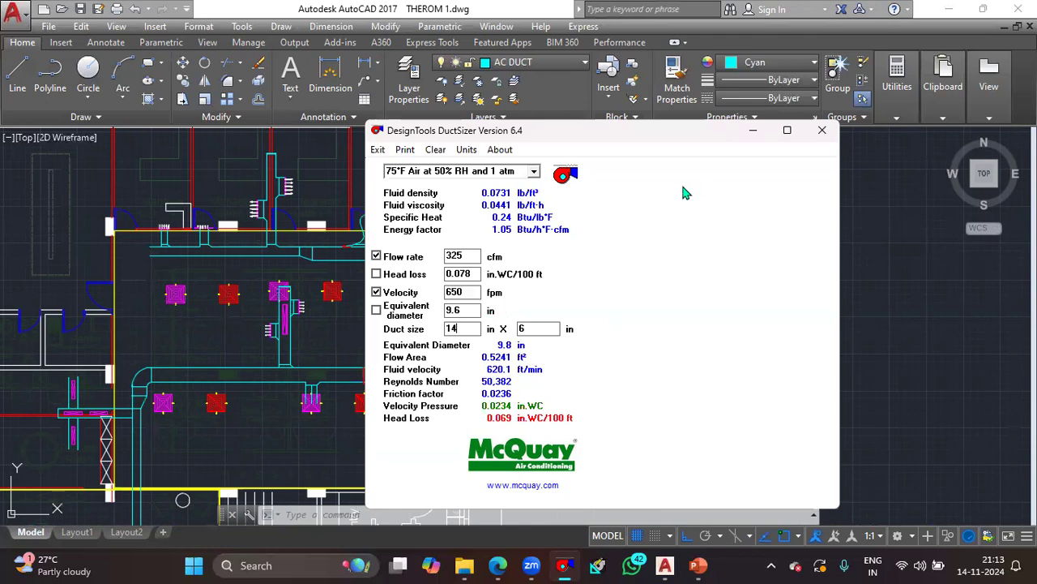
{"action": "left_click", "coordinate": [445, 151]}
{"action": "left_click", "coordinate": [463, 256]}
{"action": "type", "text": "325"}
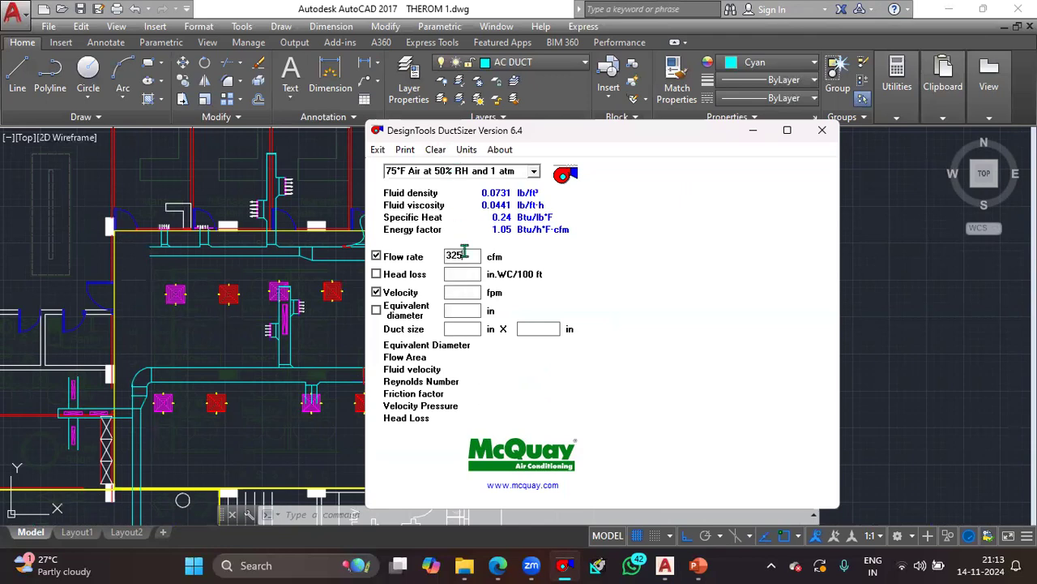
{"action": "left_click", "coordinate": [465, 295]}
{"action": "type", "text": "650"}
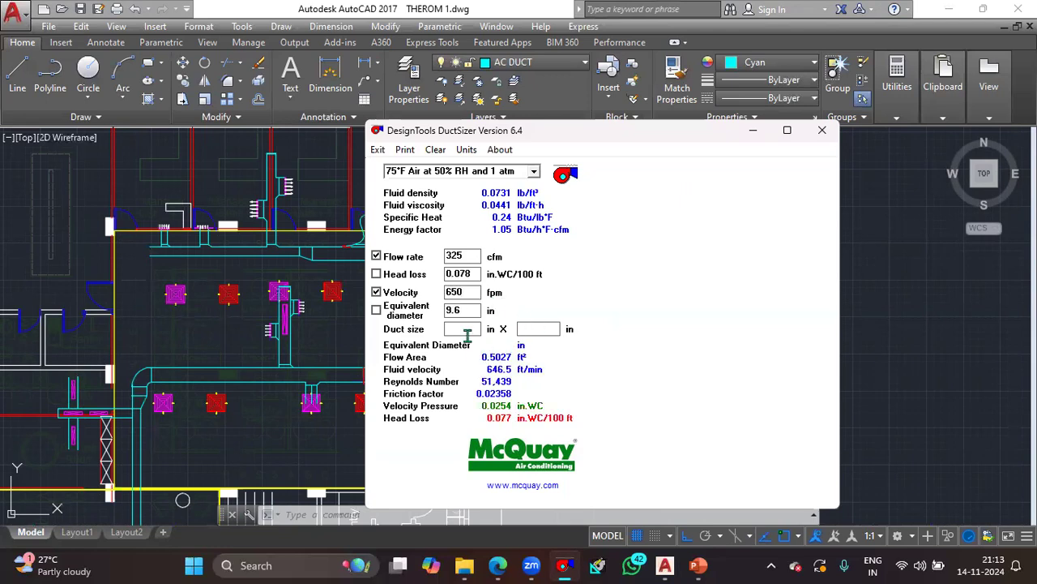
{"action": "left_click", "coordinate": [466, 333]}
{"action": "type", "text": "9"}
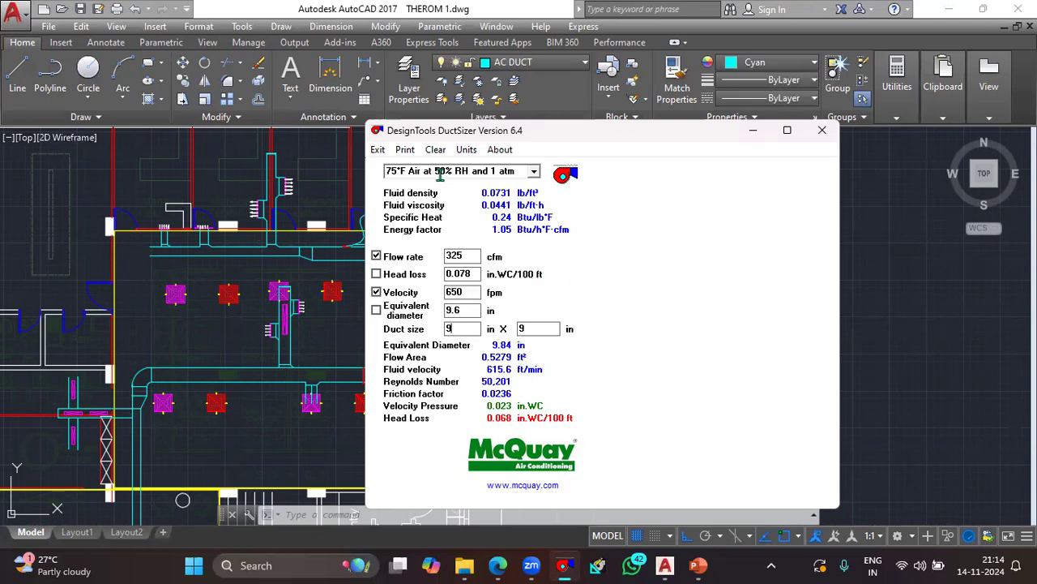
- Clear the calculator and enter a flow rate of 545 cfm and a velocity of 600 fpm for the office diffuser
{"action": "left_click", "coordinate": [436, 149]}
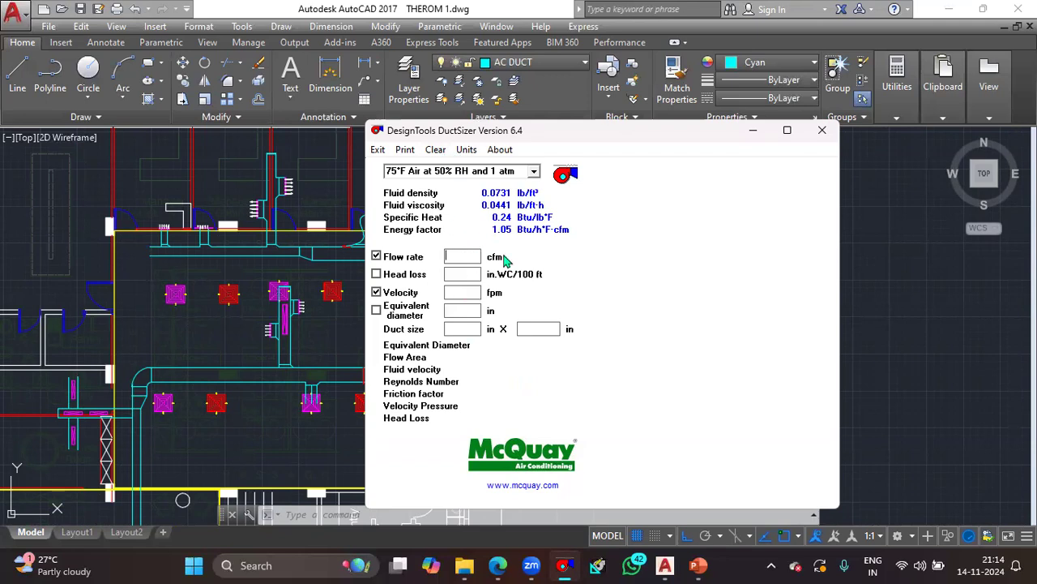
{"action": "left_click", "coordinate": [461, 256]}
{"action": "type", "text": "566"}
{"action": "key", "text": "BackSpace"}
{"action": "key", "text": "BackSpace"}
{"action": "type", "text": "45"}
{"action": "left_click", "coordinate": [454, 297]}
{"action": "type", "text": "600"}
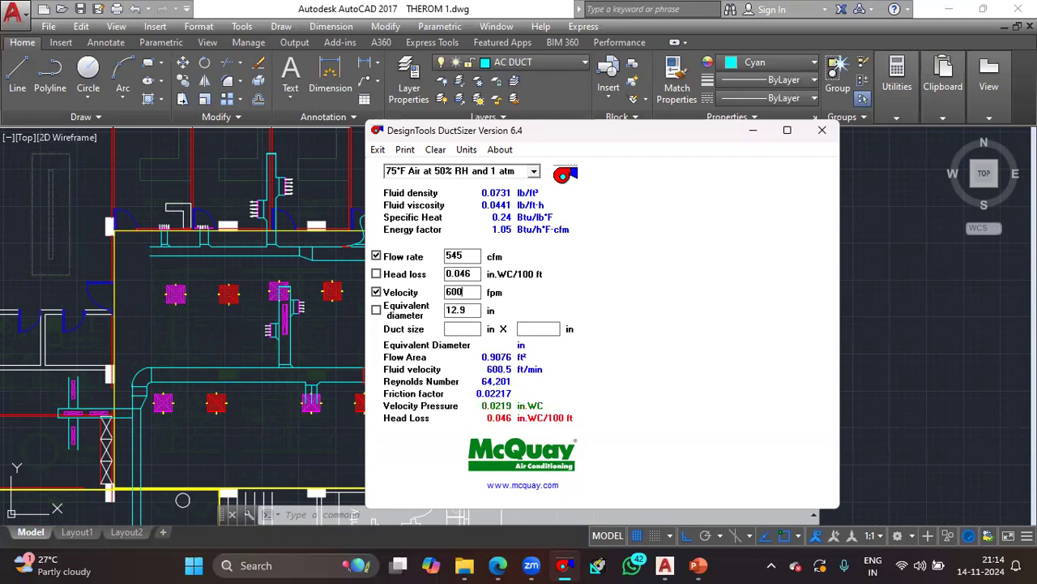
- Enter 12 in as the first duct dimension for the 545 cfm flow and minimize the calculator
{"action": "left_click", "coordinate": [461, 327]}
{"action": "type", "text": "12"}
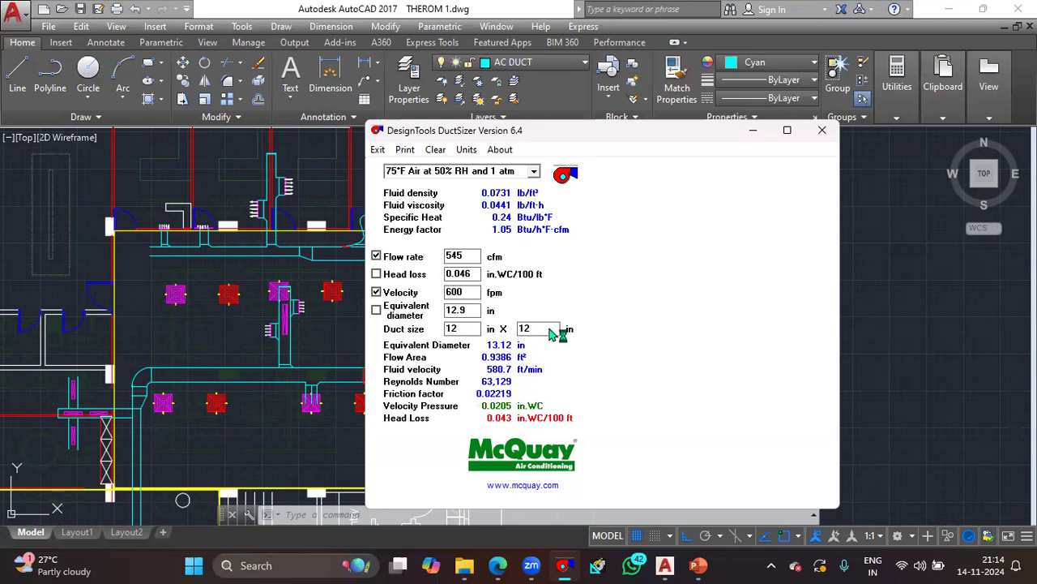
{"action": "left_click", "coordinate": [753, 130]}
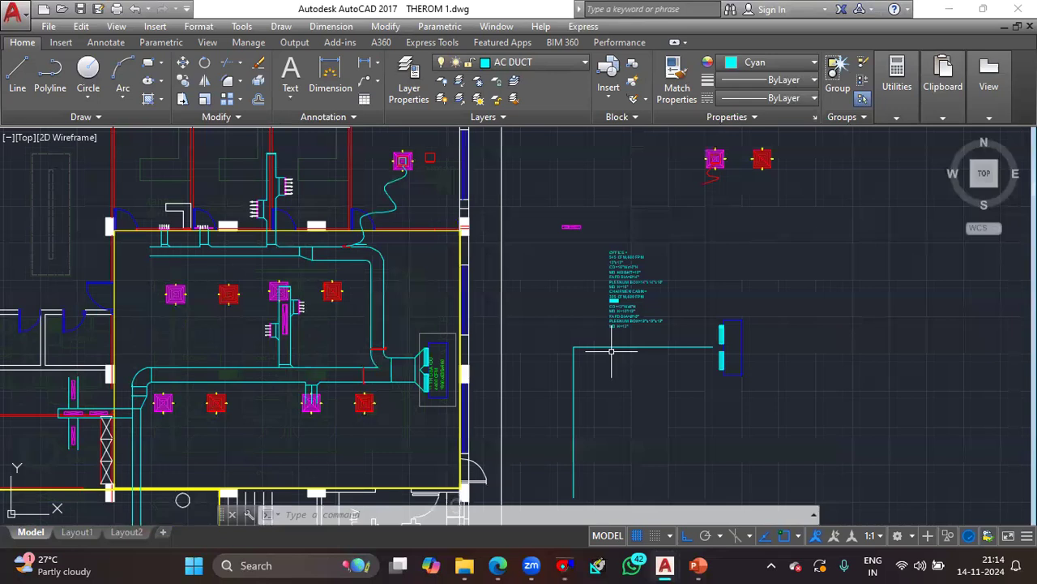
- Check the duct size notes in the drawing against the Diffuser connections slide in PowerPoint
{"action": "scroll", "coordinate": [629, 315], "scroll_direction": "up", "scroll_amount": 3}
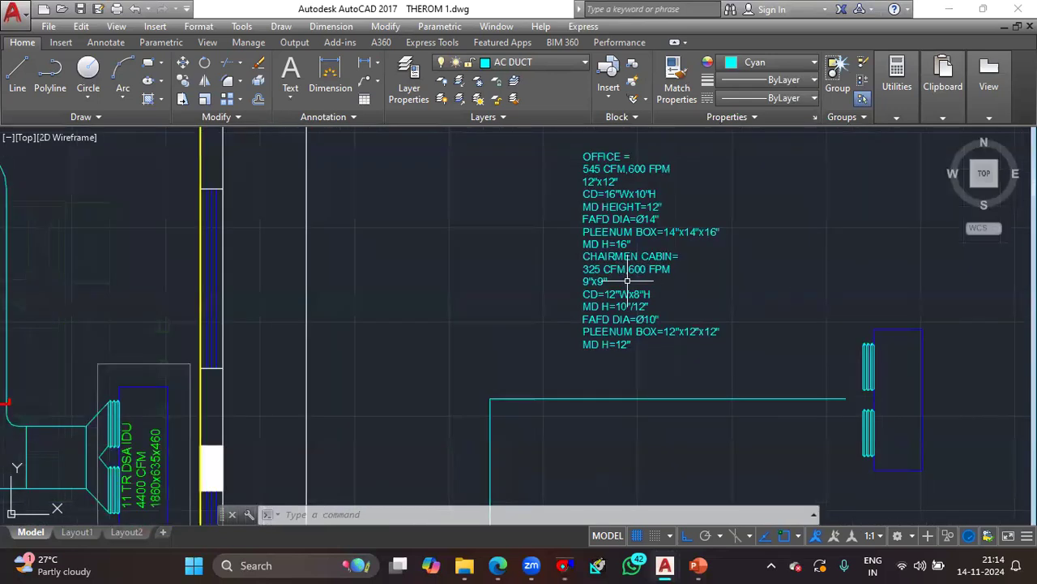
{"action": "left_click", "coordinate": [698, 565]}
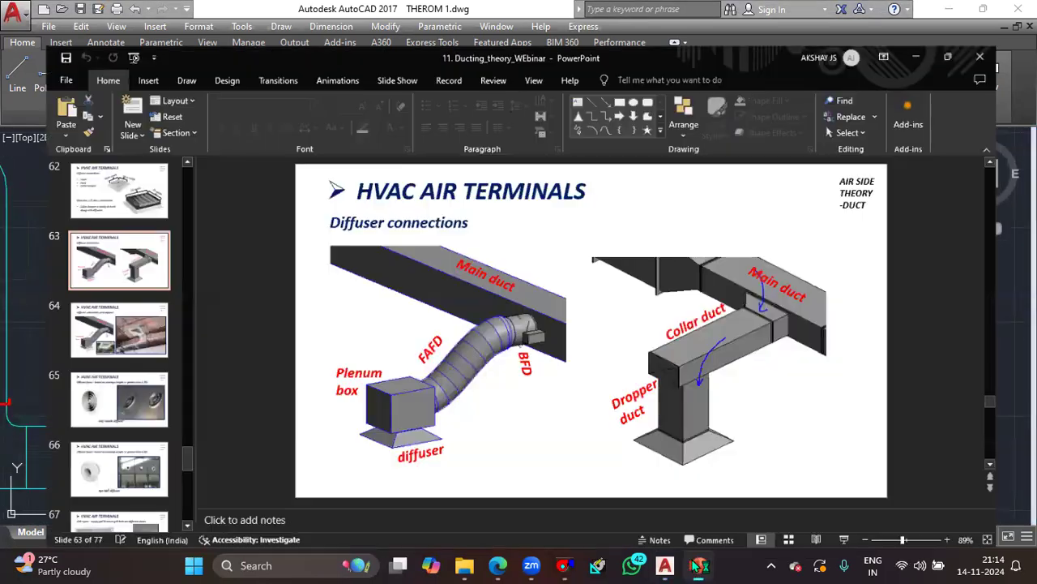
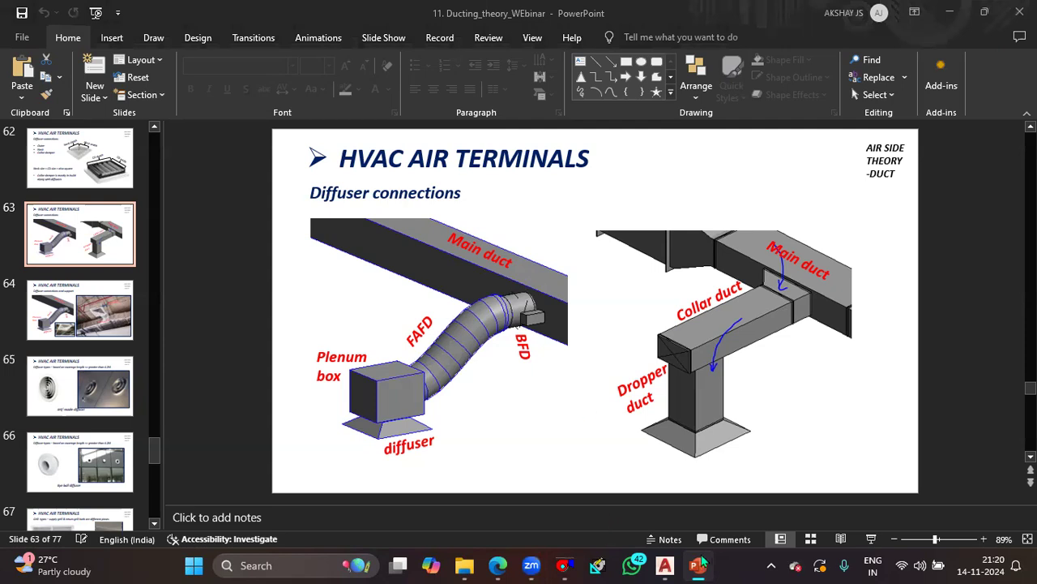
- Switch to the THEROM 1 drawing in AutoCAD and bring the office duct layout and the adjacent single-line duct sketch into view
{"action": "mouse_move", "coordinate": [664, 564]}
{"action": "left_click", "coordinate": [645, 519]}
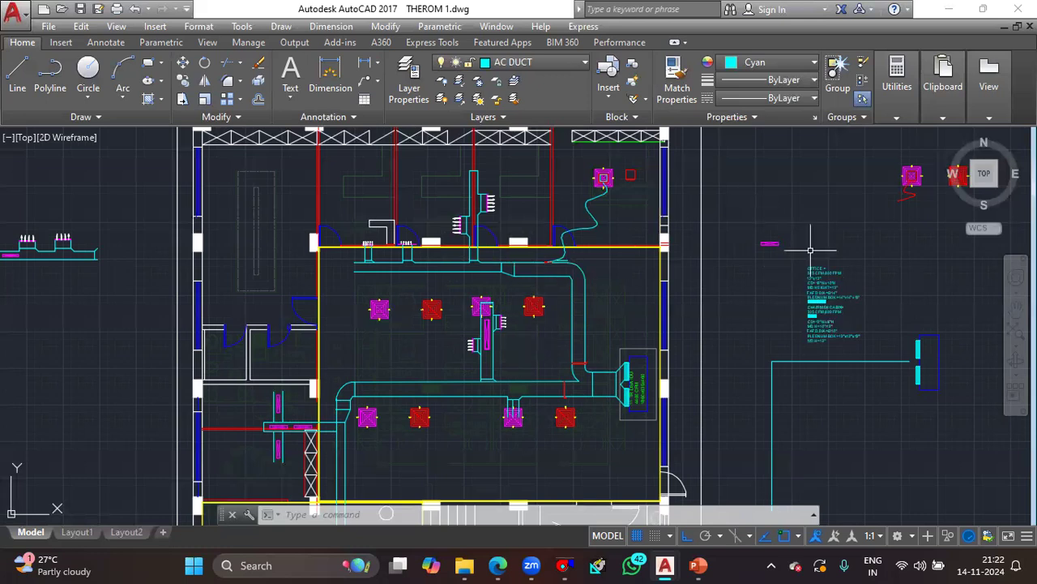
{"action": "middle_click_drag", "start_coordinate": [533, 323], "coordinate": [543, 349]}
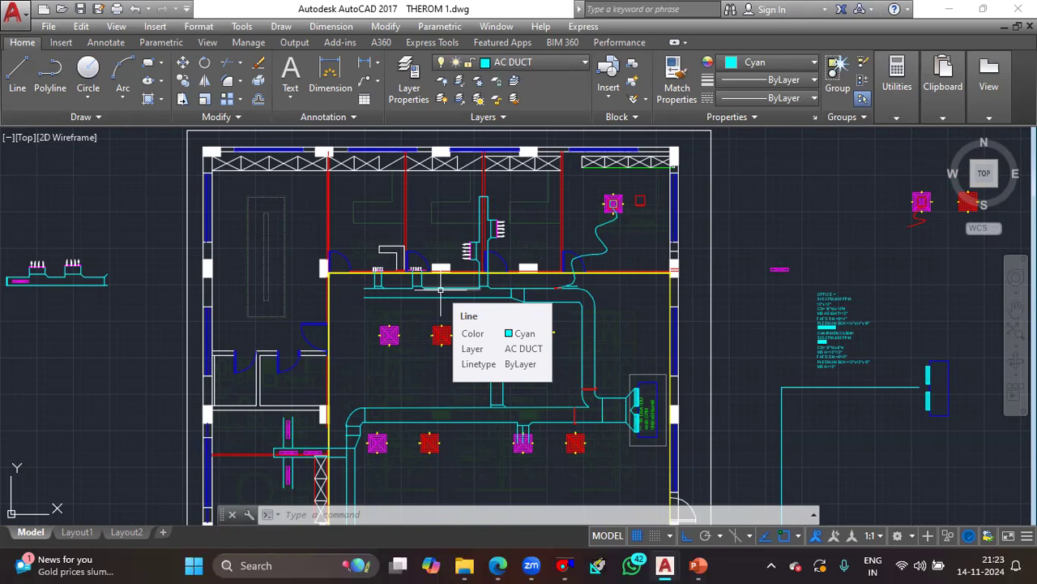
{"action": "key", "text": "Escape"}
{"action": "scroll", "coordinate": [675, 355], "scroll_direction": "down", "scroll_amount": 2}
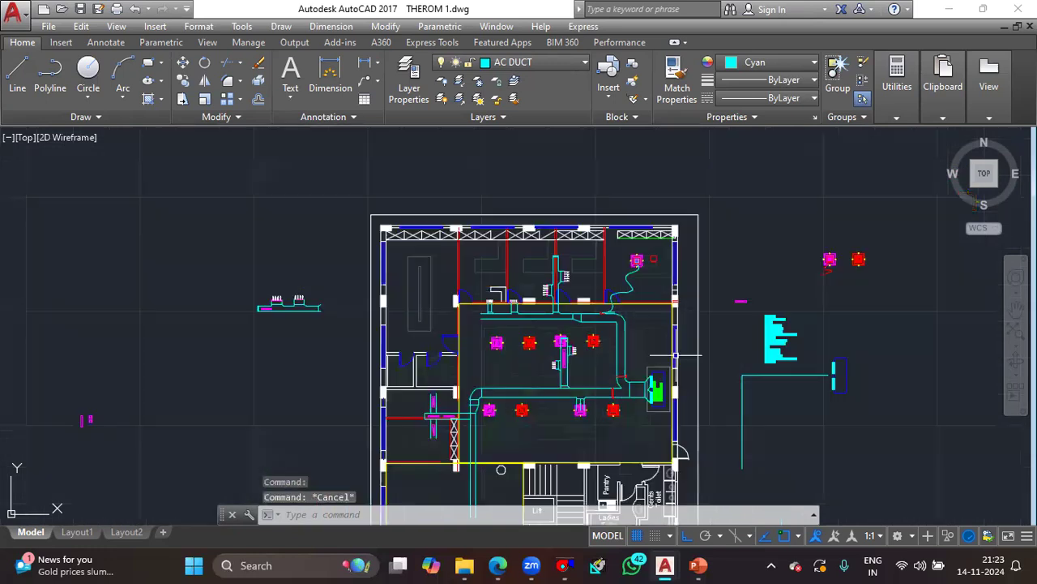
{"action": "scroll", "coordinate": [738, 387], "scroll_direction": "up", "scroll_amount": 2}
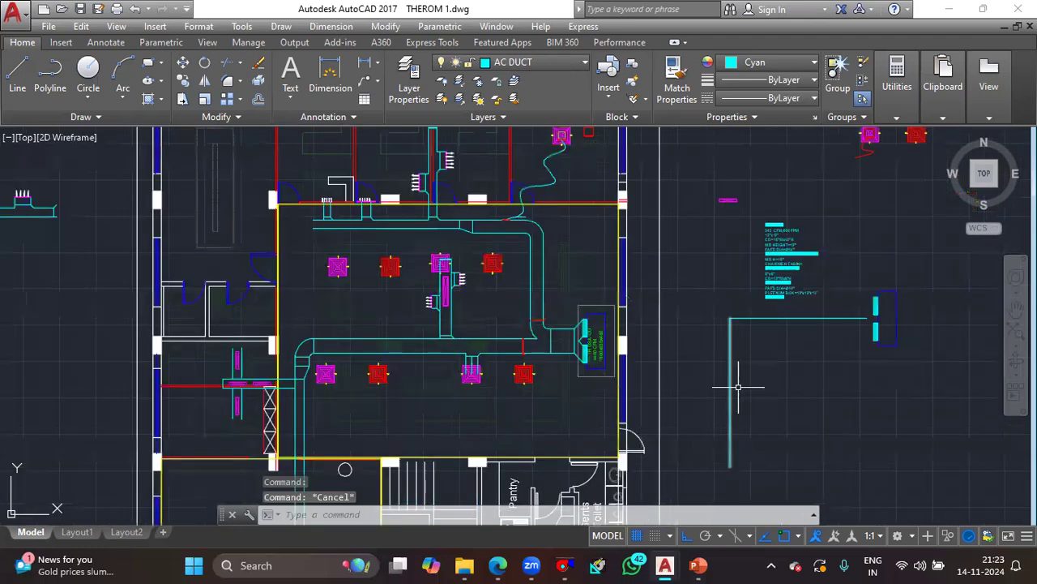
- Draw a trial duct run from the lower end of the sketch's vertical line, going horizontally and up toward the AC unit
{"action": "key", "text": "Return"}
{"action": "key", "text": "Escape"}
{"action": "key", "text": "Escape"}
{"action": "type", "text": "l"}
{"action": "key", "text": "Return"}
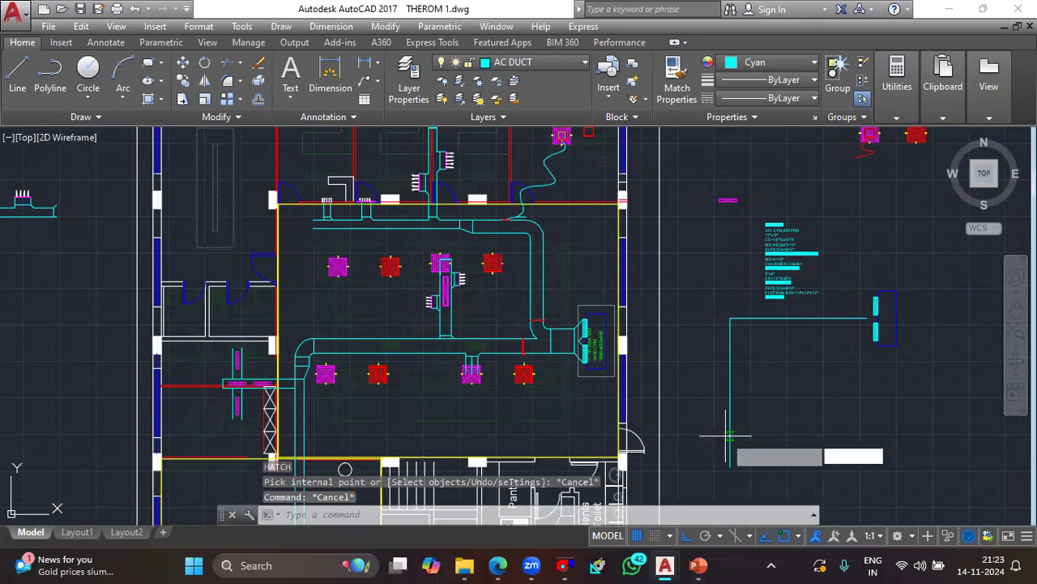
{"action": "left_click", "coordinate": [730, 466]}
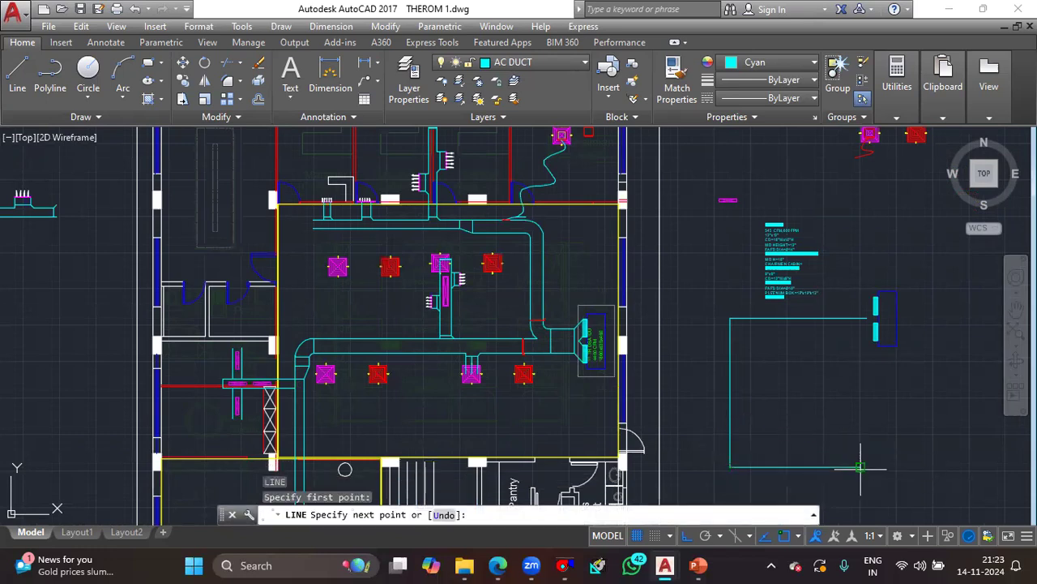
{"action": "left_click", "coordinate": [861, 467]}
{"action": "left_click", "coordinate": [861, 356]}
{"action": "key", "text": "Escape"}
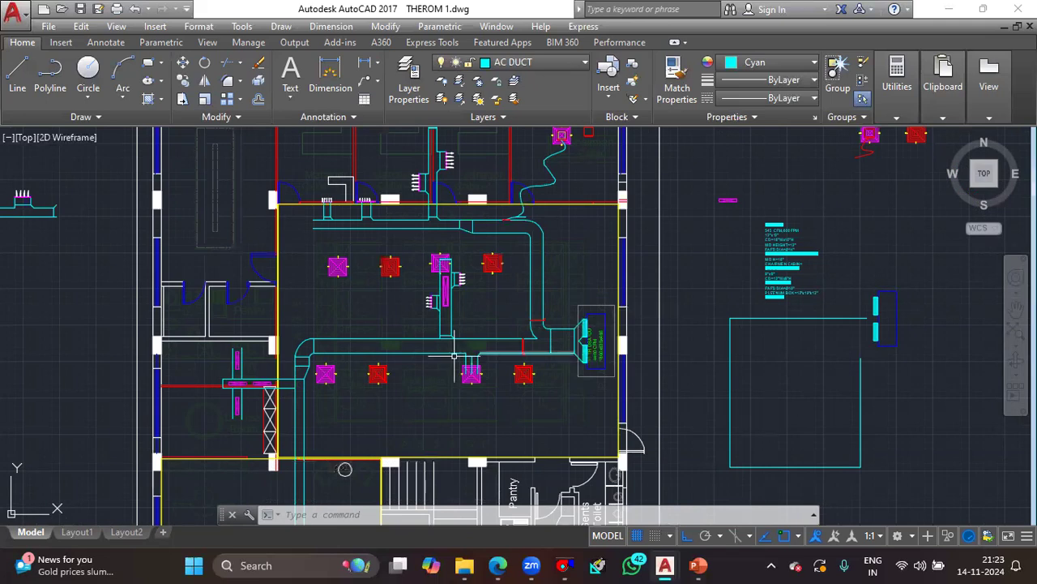
- Erase the two trial lines that close the single-line duct sketch along its lower and outer sides
{"action": "middle_click_drag", "start_coordinate": [275, 438], "coordinate": [323, 291]}
{"action": "scroll", "coordinate": [375, 378], "scroll_direction": "down", "scroll_amount": 2}
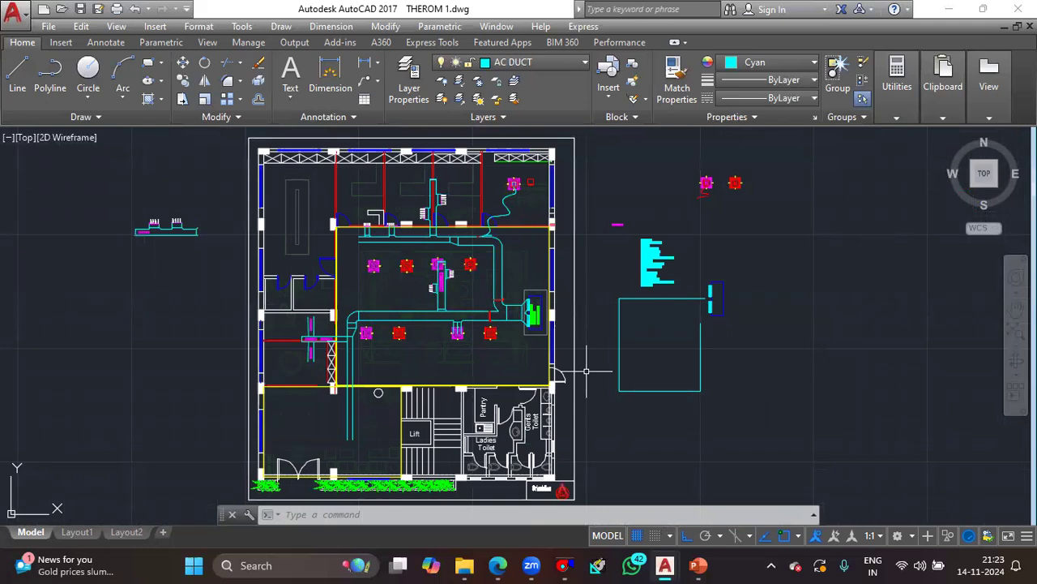
{"action": "left_click", "coordinate": [746, 410]}
{"action": "left_click", "coordinate": [663, 342]}
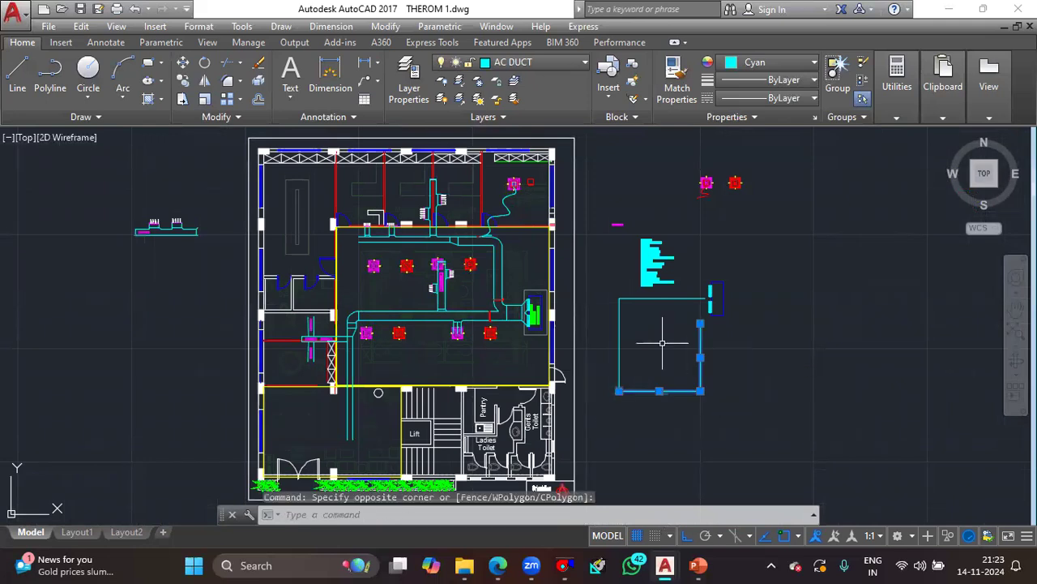
{"action": "key", "text": "Delete"}
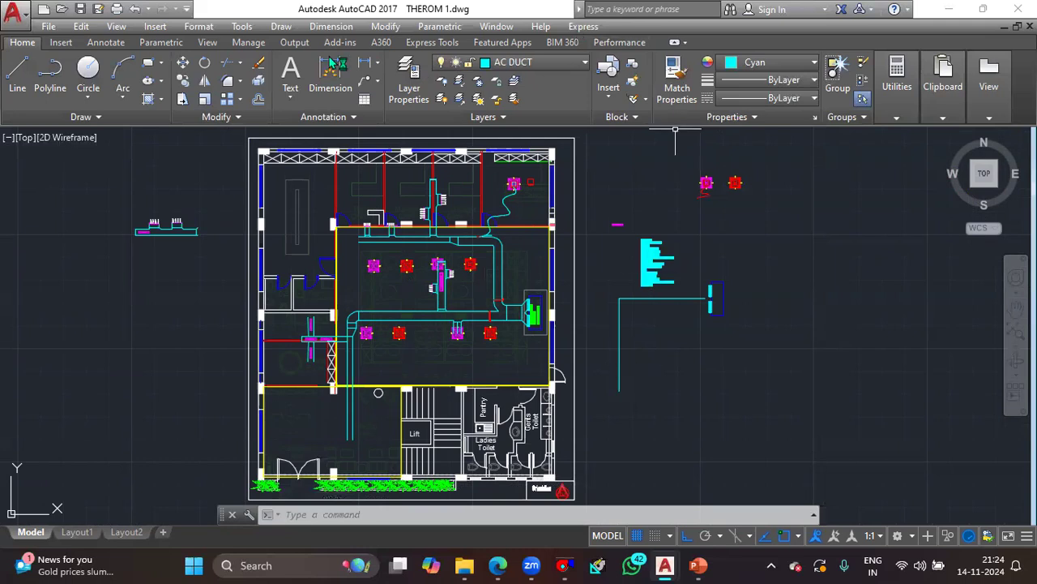
- Draw a horizontal branch line from the middle of the sketch's vertical duct line and erase it again
{"action": "type", "text": "L"}
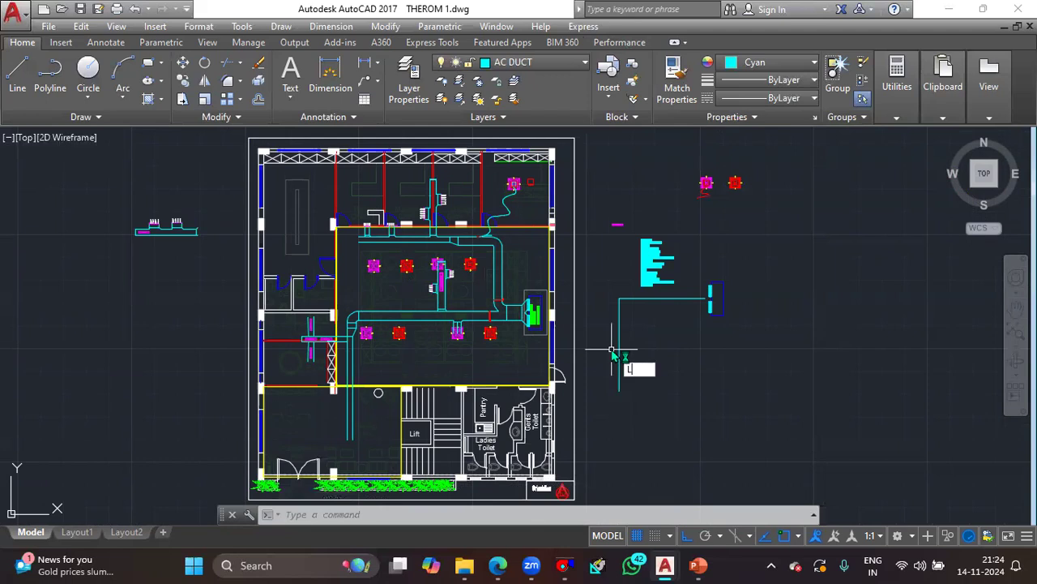
{"action": "key", "text": "Return"}
{"action": "left_click", "coordinate": [619, 346]}
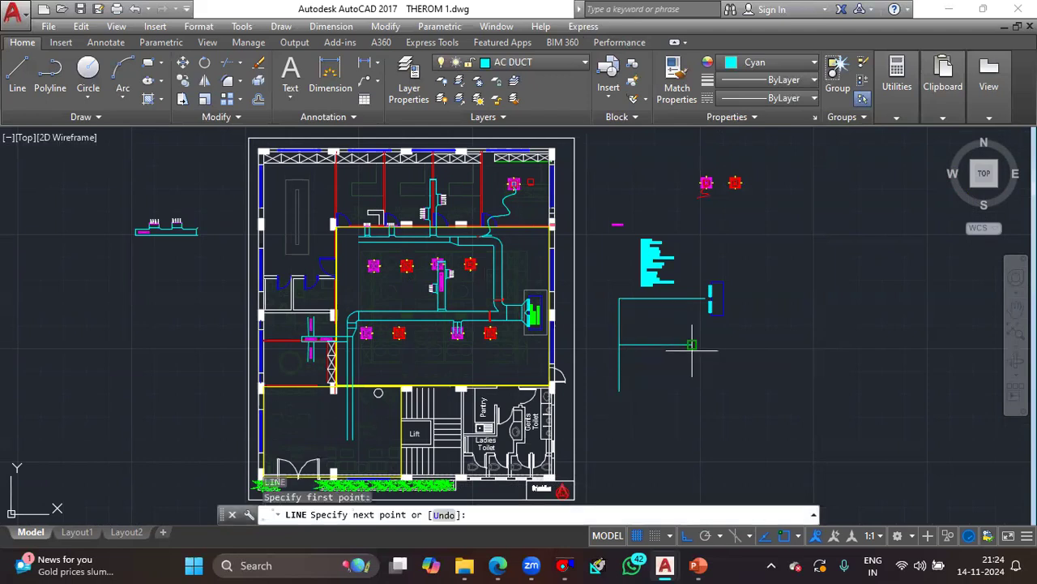
{"action": "left_click", "coordinate": [692, 345]}
{"action": "key", "text": "Escape"}
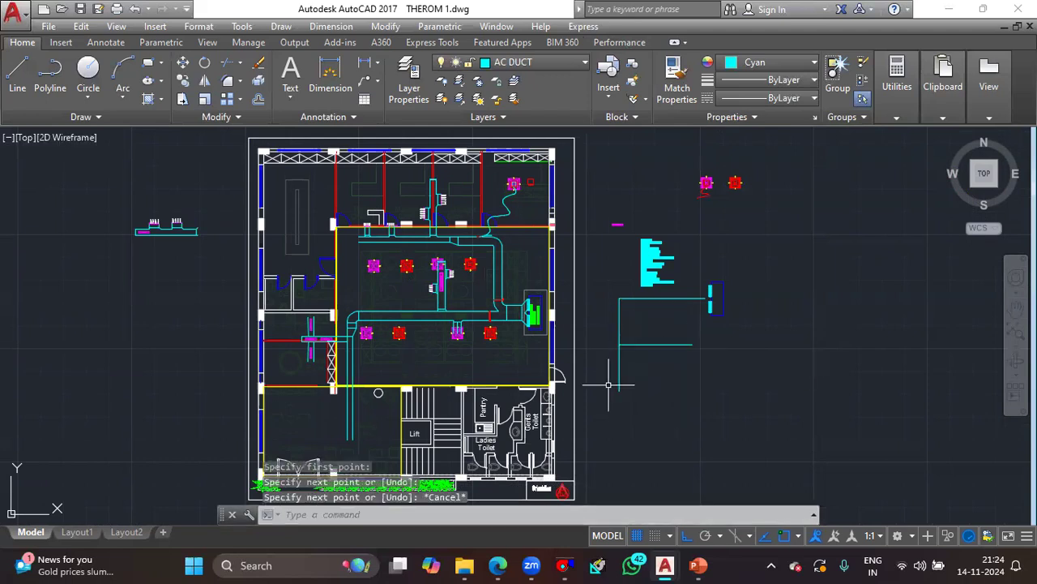
{"action": "left_click", "coordinate": [698, 359]}
{"action": "left_click", "coordinate": [673, 334]}
{"action": "key", "text": "Delete"}
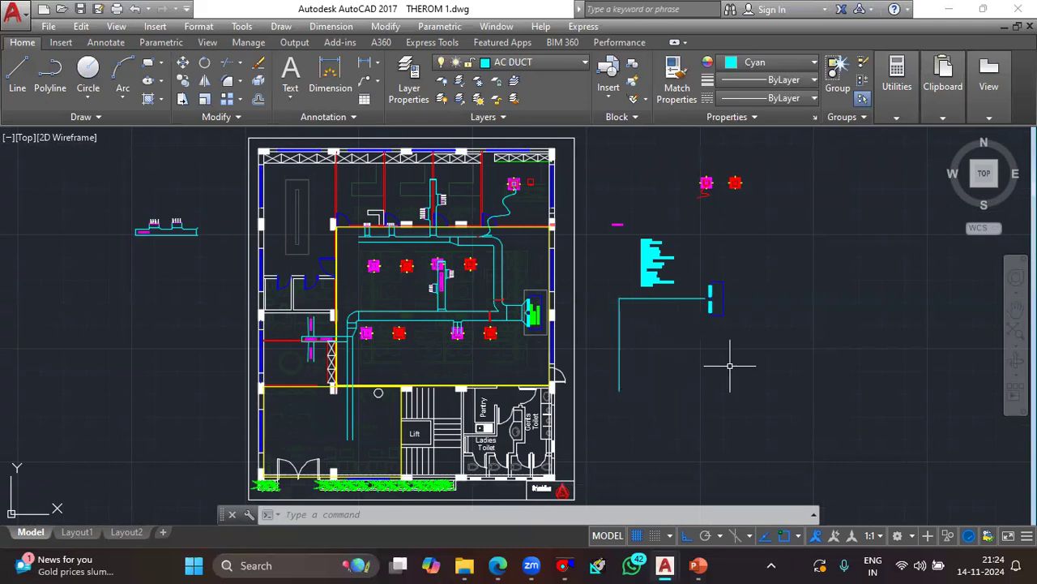
- Draw a horizontal branch line from the midpoint of the sketch's vertical duct line, ending below the AC unit
{"action": "type", "text": "l"}
{"action": "key", "text": "Return"}
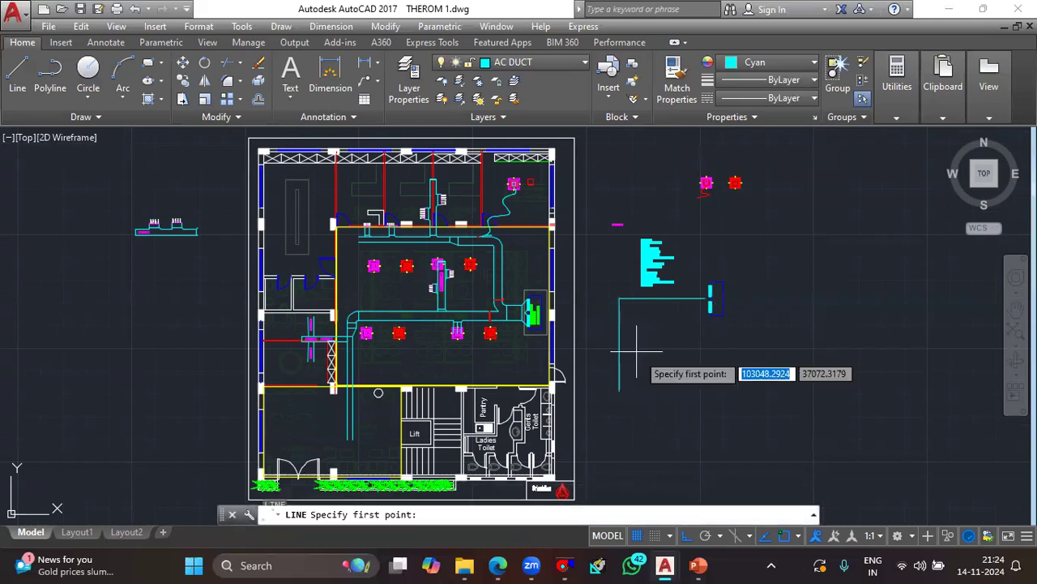
{"action": "left_click", "coordinate": [694, 344]}
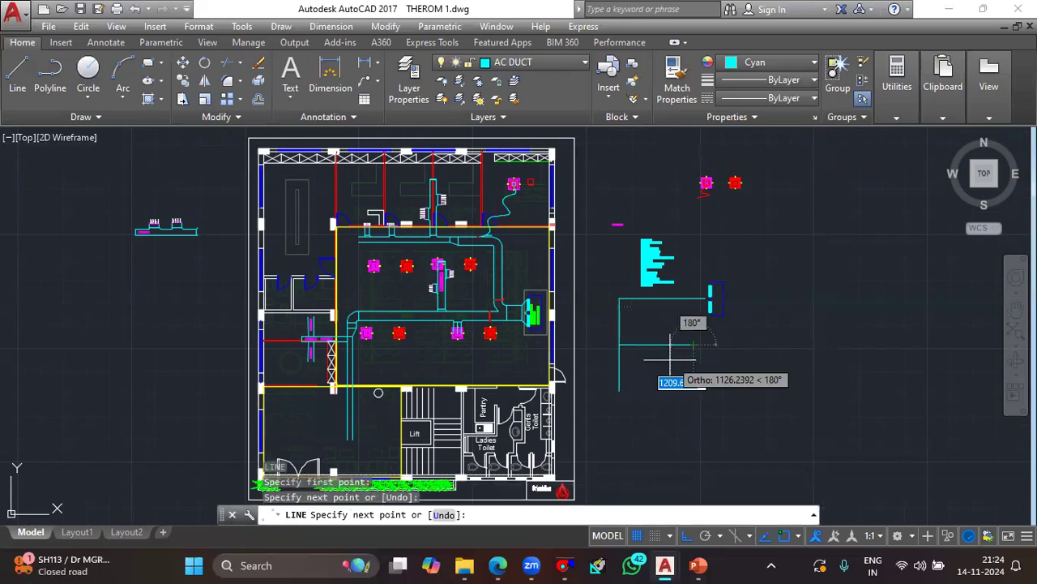
{"action": "key", "text": "Escape"}
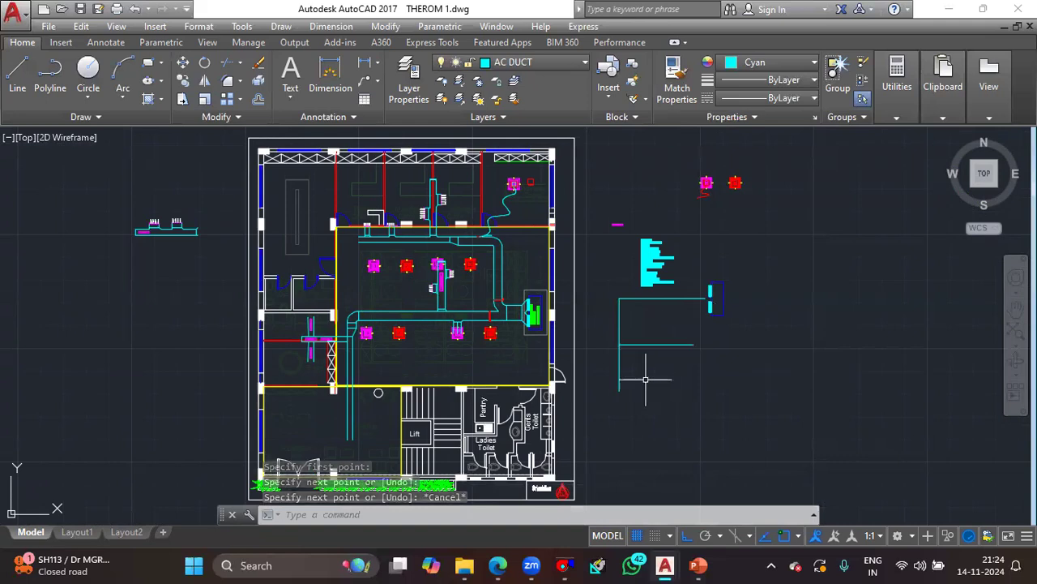
- Draw a trial run about 5345 units across from the vertical line's lower end, turning up, with a horizontal branch off the upright
{"action": "key", "text": "Return"}
{"action": "left_click", "coordinate": [619, 391]}
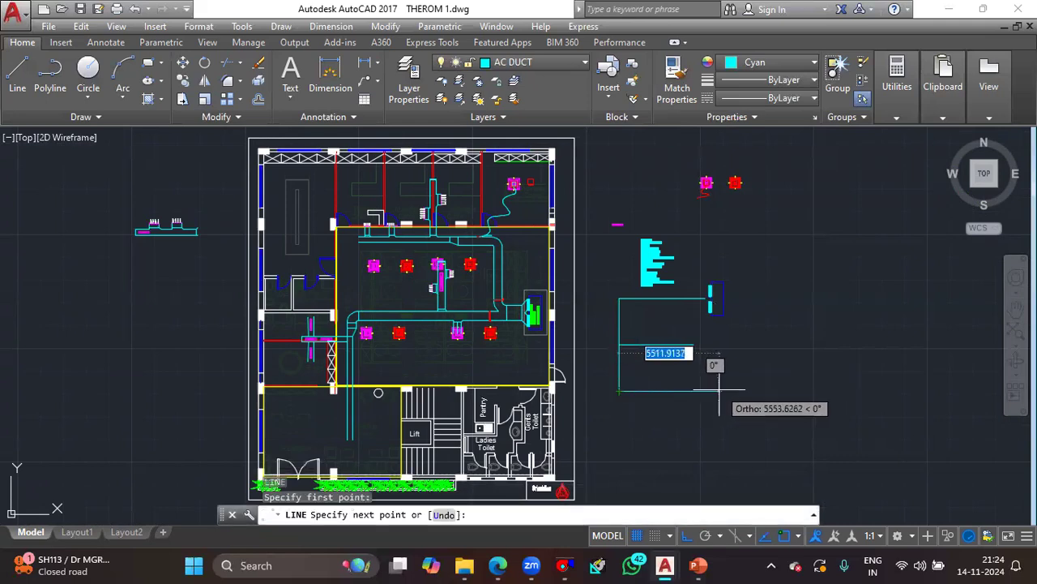
{"action": "scroll", "coordinate": [717, 391], "scroll_direction": "up", "scroll_amount": 2}
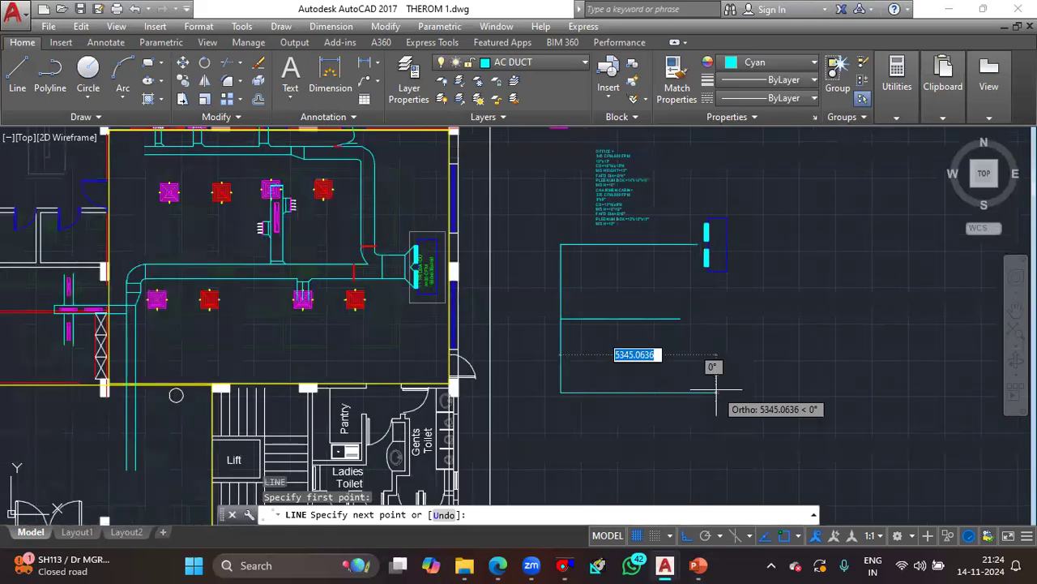
{"action": "scroll", "coordinate": [716, 391], "scroll_direction": "up", "scroll_amount": 2}
{"action": "left_click", "coordinate": [715, 394]}
{"action": "left_click", "coordinate": [702, 226]}
{"action": "key", "text": "Escape"}
{"action": "key", "text": "Return"}
{"action": "left_click", "coordinate": [717, 298]}
{"action": "left_click", "coordinate": [853, 298]}
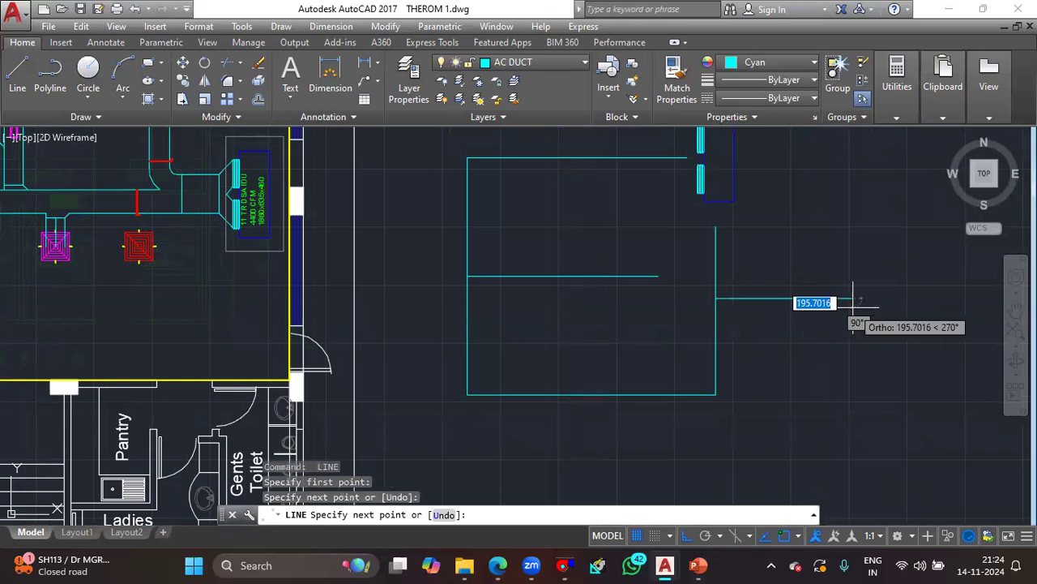
{"action": "key", "text": "Escape"}
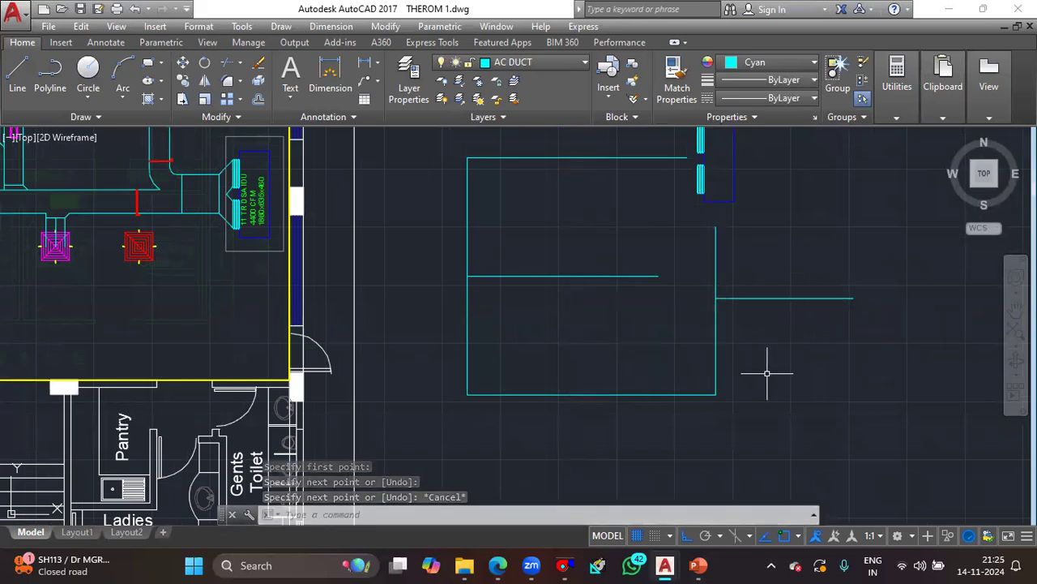
- Erase the three trial lines of the looping run, keeping the main duct line and its middle branch
{"action": "left_click", "coordinate": [782, 412]}
{"action": "left_click", "coordinate": [691, 285]}
{"action": "key", "text": "Delete"}
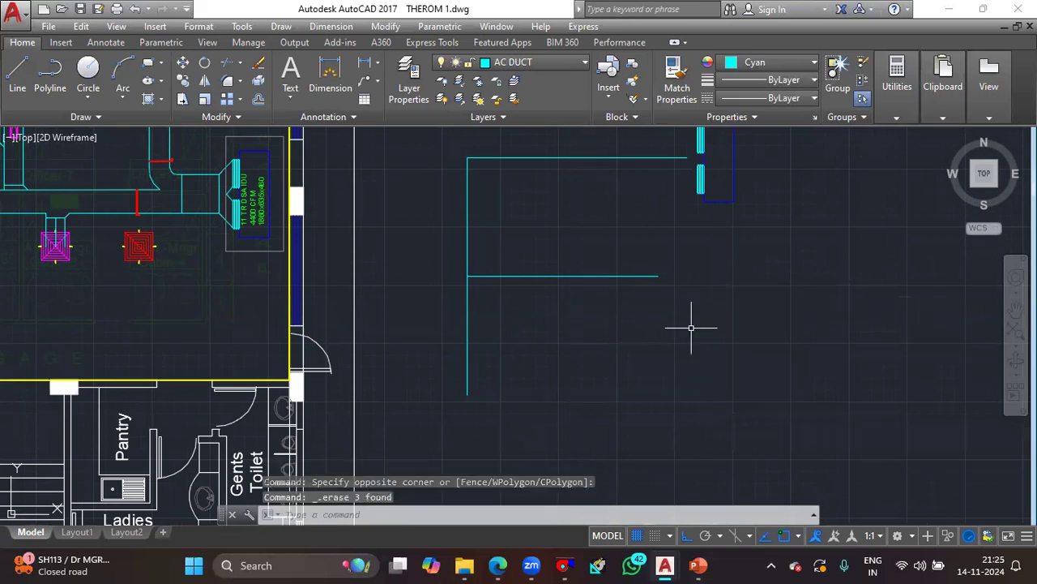
{"action": "scroll", "coordinate": [640, 287], "scroll_direction": "down", "scroll_amount": 2}
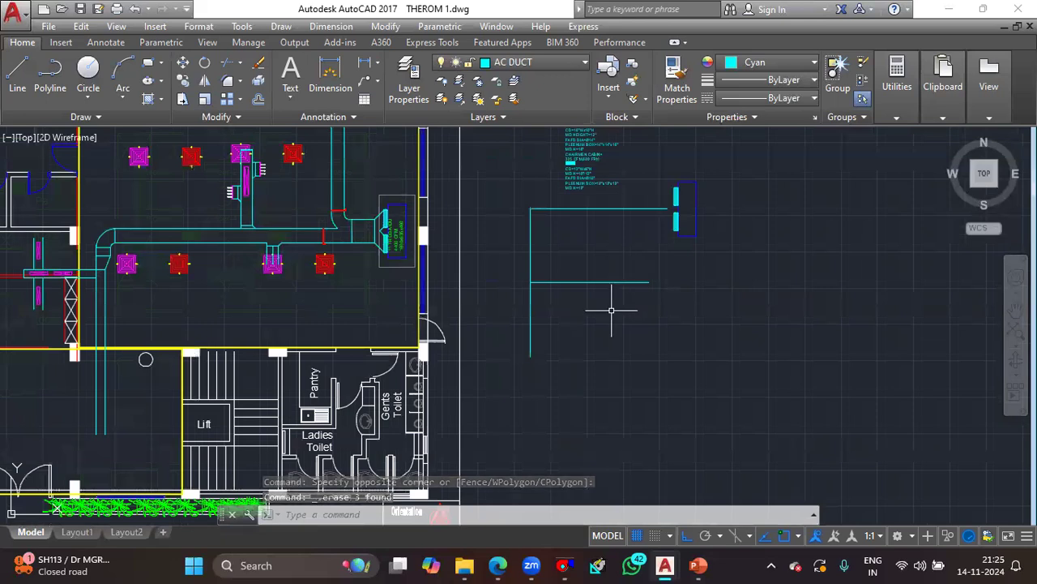
- Draw the looping run again from the vertical line's lower end, horizontally past the middle branch and up
{"action": "type", "text": "l"}
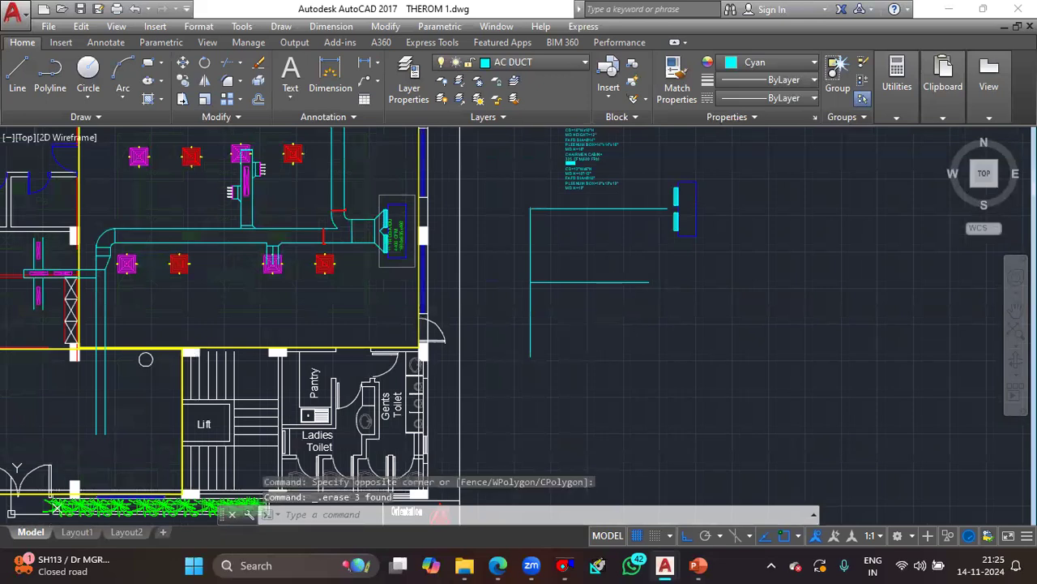
{"action": "key", "text": "Return"}
{"action": "left_click", "coordinate": [530, 357]}
{"action": "left_click", "coordinate": [717, 356]}
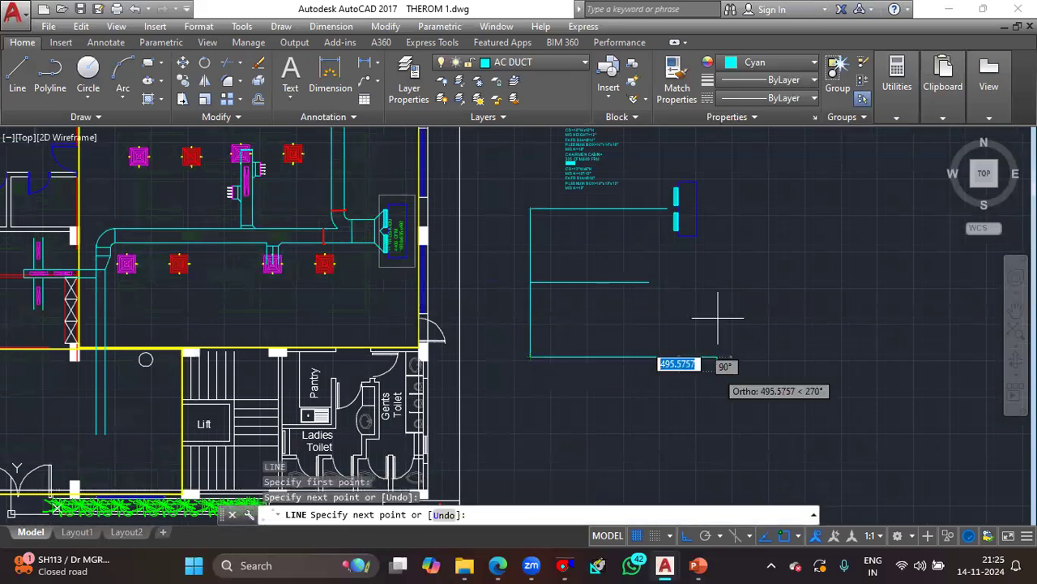
{"action": "left_click", "coordinate": [718, 260]}
{"action": "key", "text": "Escape"}
- Erase the redrawn horizontal and upright lines of the looping run
{"action": "left_click", "coordinate": [784, 297]}
{"action": "left_click", "coordinate": [607, 423]}
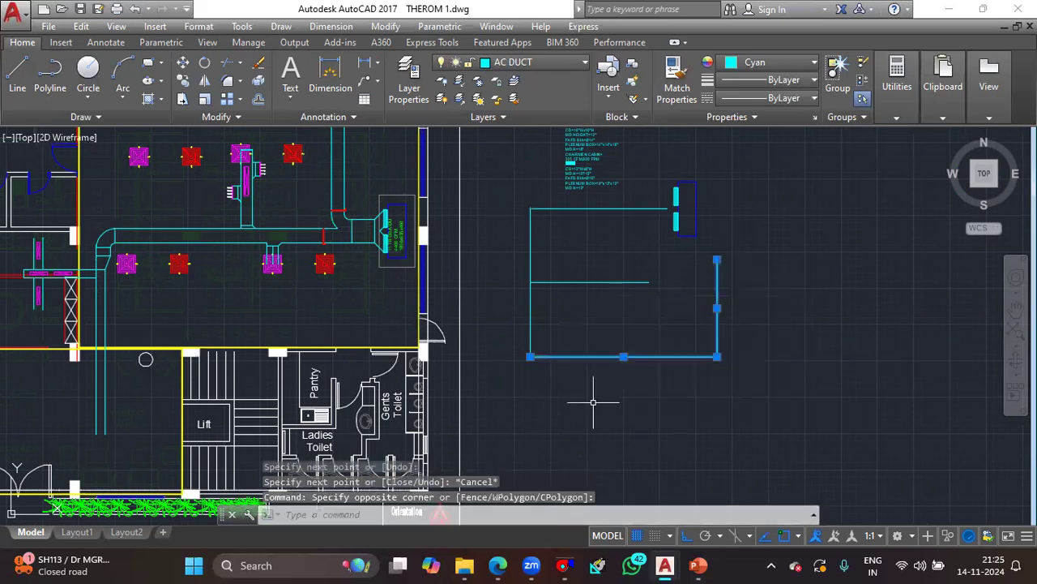
{"action": "key", "text": "Delete"}
- Examine the office main duct, the manager cabin branches and the separate duct detail with two grille collars beside the plan
{"action": "scroll", "coordinate": [478, 447], "scroll_direction": "down", "scroll_amount": 2}
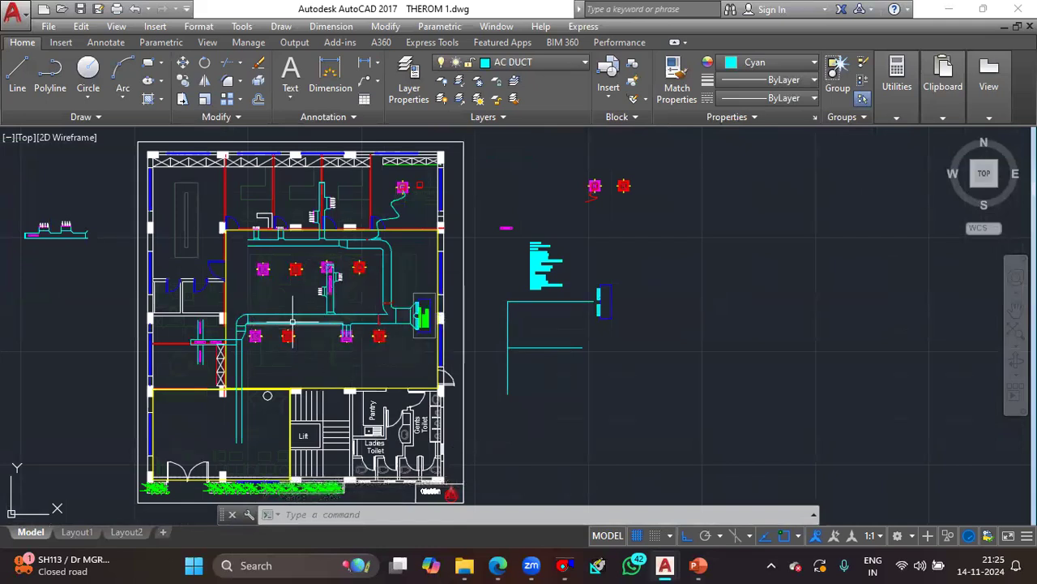
{"action": "middle_click_drag", "start_coordinate": [282, 355], "coordinate": [308, 354]}
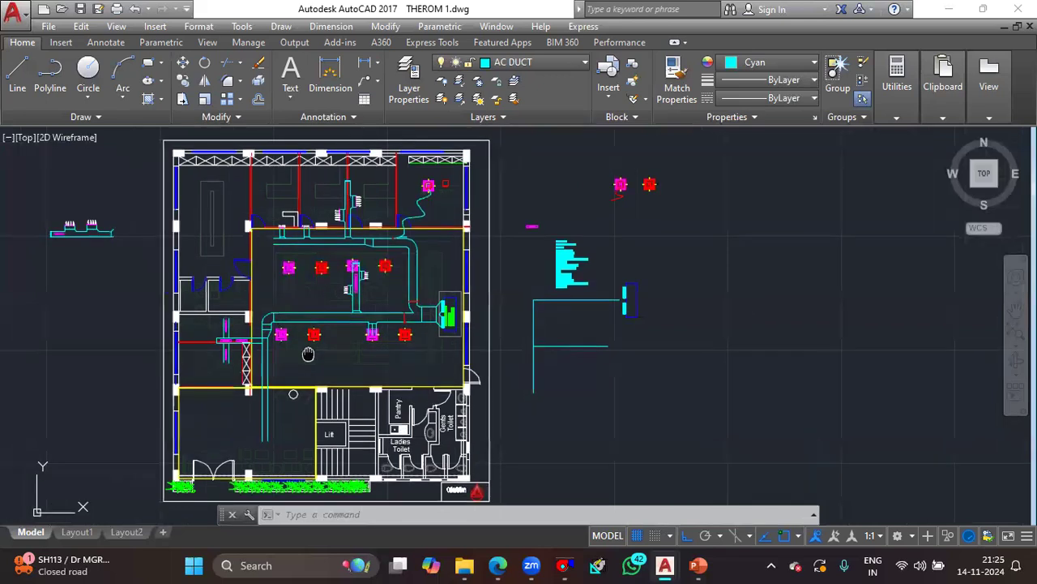
{"action": "scroll", "coordinate": [345, 311], "scroll_direction": "up", "scroll_amount": 2}
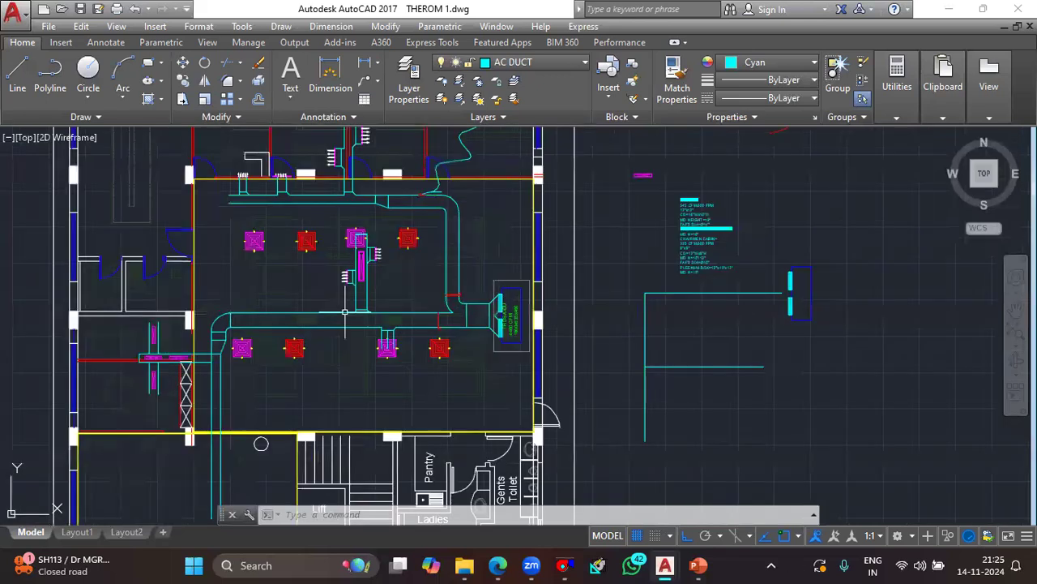
{"action": "middle_click_drag", "start_coordinate": [344, 311], "coordinate": [349, 366]}
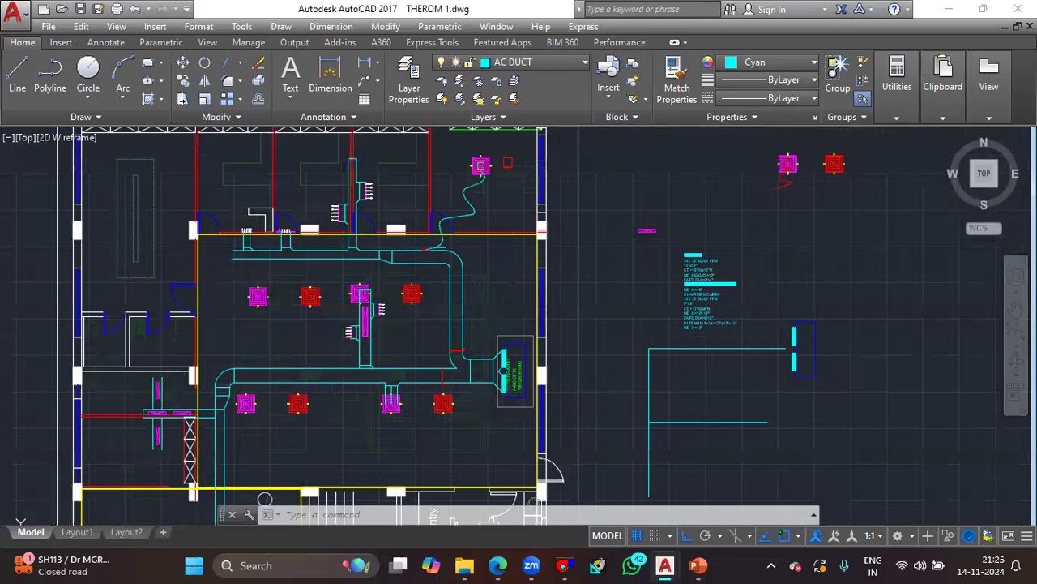
{"action": "scroll", "coordinate": [296, 232], "scroll_direction": "up", "scroll_amount": 4}
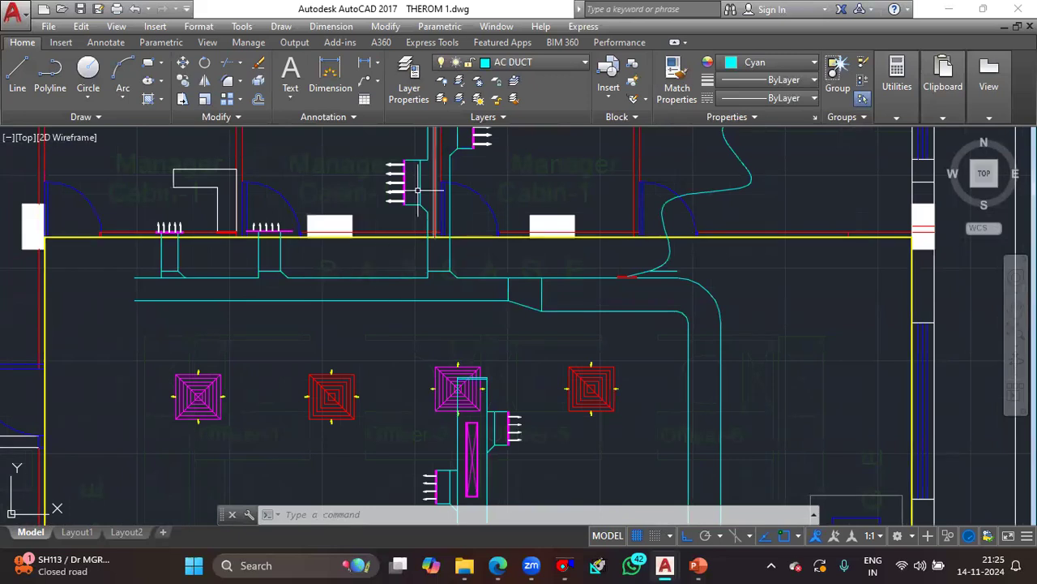
{"action": "middle_click_drag", "start_coordinate": [428, 219], "coordinate": [432, 333]}
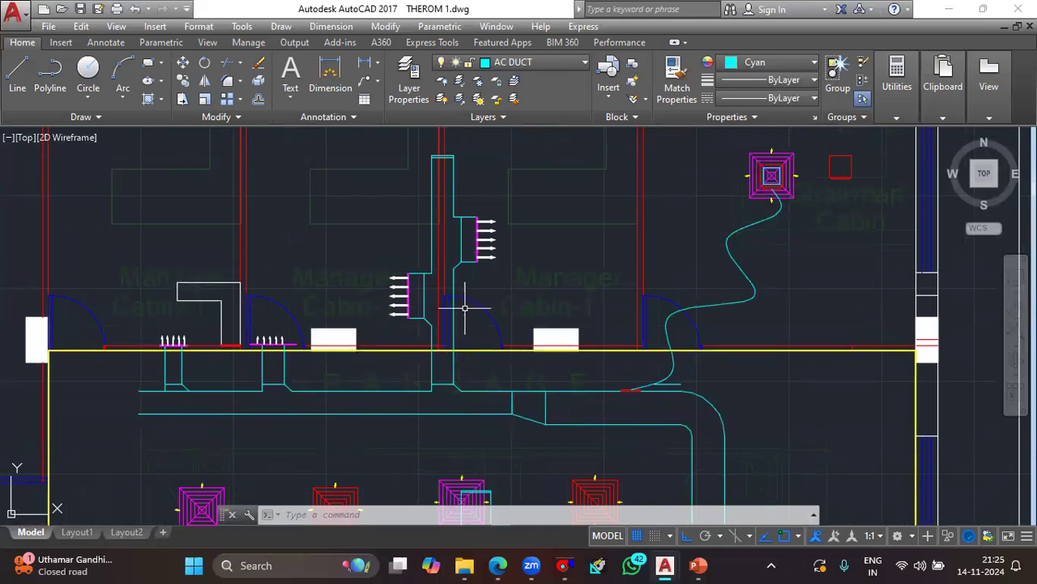
{"action": "scroll", "coordinate": [462, 303], "scroll_direction": "down", "scroll_amount": 3}
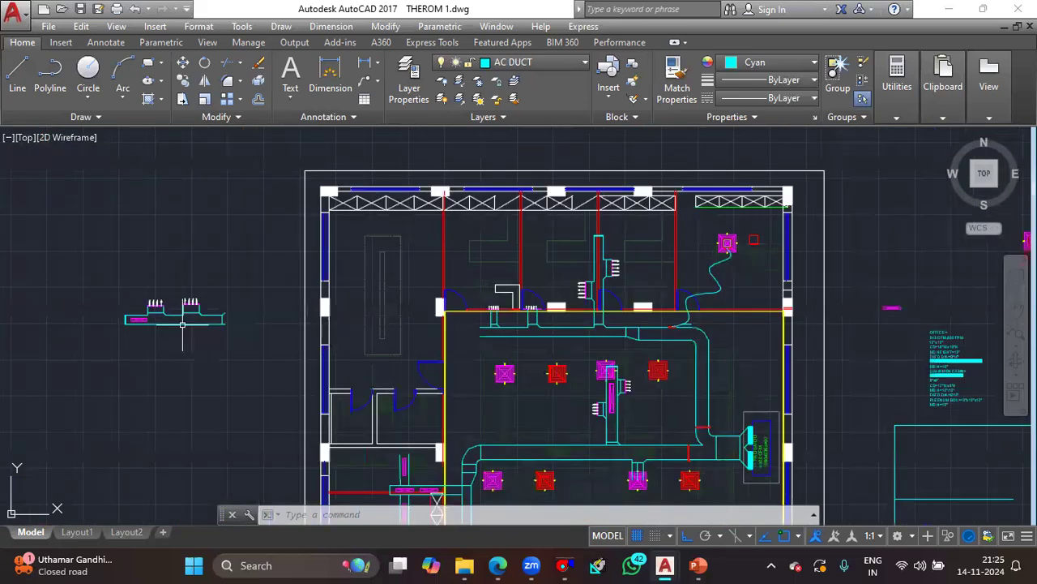
{"action": "scroll", "coordinate": [182, 324], "scroll_direction": "up", "scroll_amount": 5}
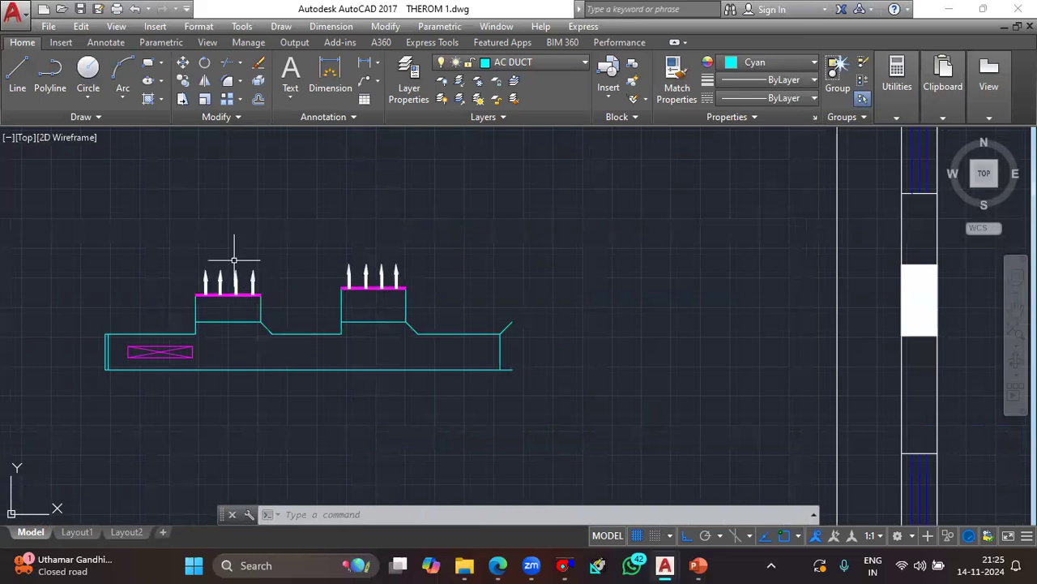
{"action": "scroll", "coordinate": [162, 350], "scroll_direction": "up", "scroll_amount": 2}
{"action": "mouse_move", "coordinate": [168, 345]}
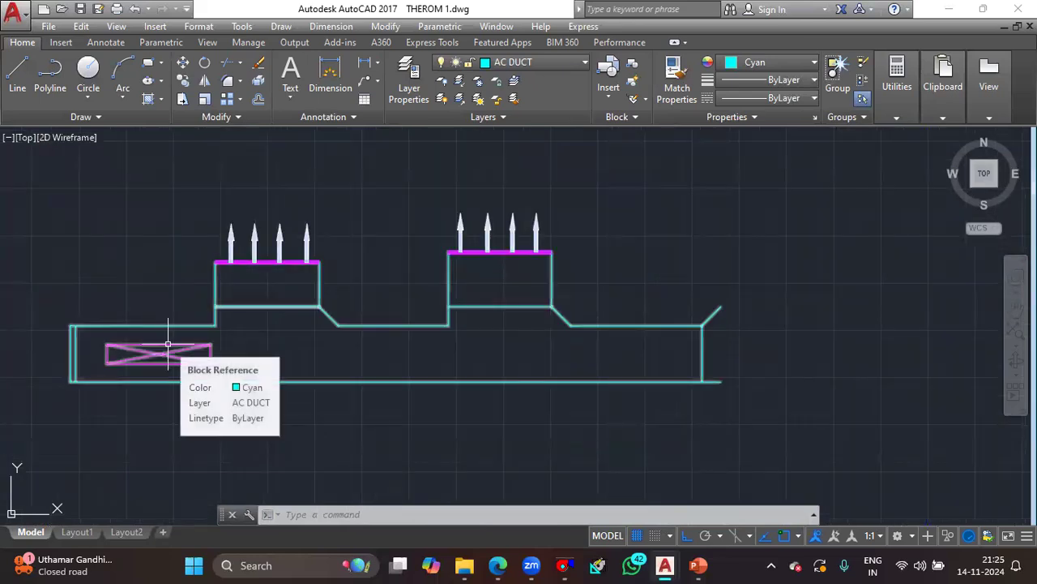
- Draw a tall, narrow magenta rectangle below the separate duct detail as the outer frame of a grille
{"action": "scroll", "coordinate": [242, 362], "scroll_direction": "down", "scroll_amount": 2}
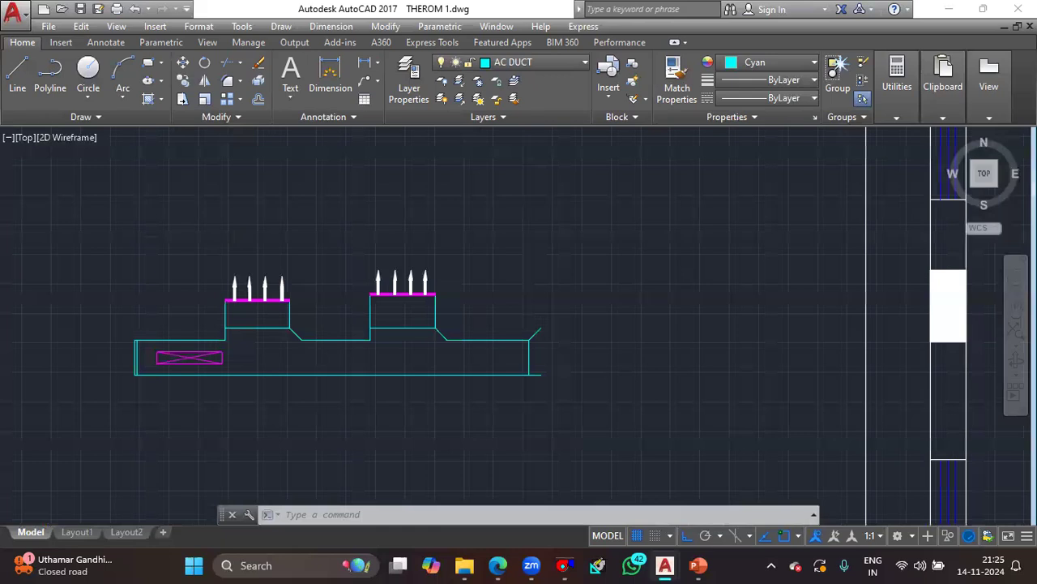
{"action": "scroll", "coordinate": [242, 363], "scroll_direction": "down", "scroll_amount": 6}
{"action": "middle_click_drag", "start_coordinate": [243, 362], "coordinate": [313, 201]}
{"action": "scroll", "coordinate": [583, 384], "scroll_direction": "up", "scroll_amount": 6}
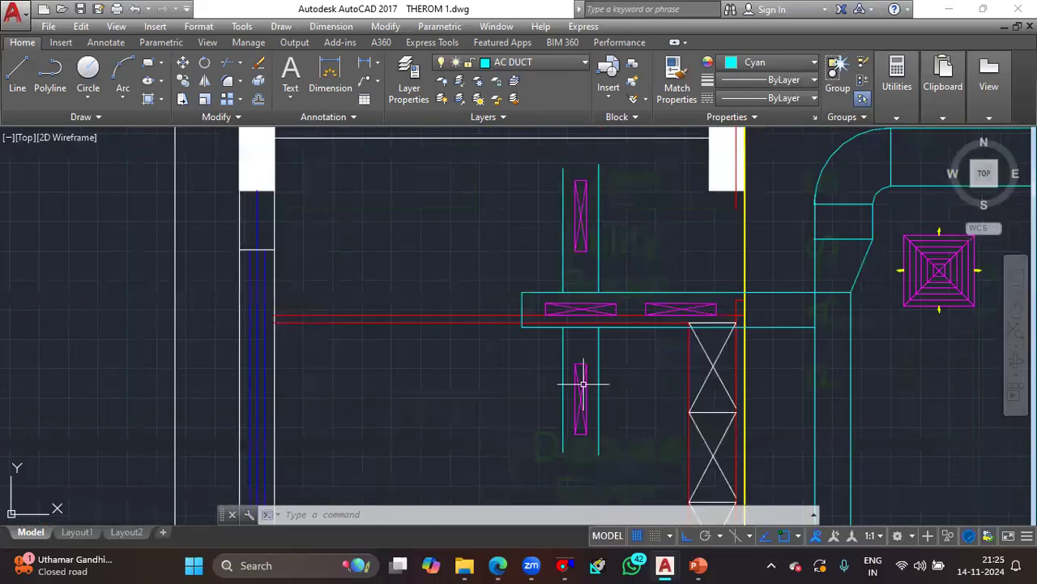
{"action": "scroll", "coordinate": [583, 384], "scroll_direction": "down", "scroll_amount": 6}
{"action": "scroll", "coordinate": [373, 344], "scroll_direction": "up", "scroll_amount": 5}
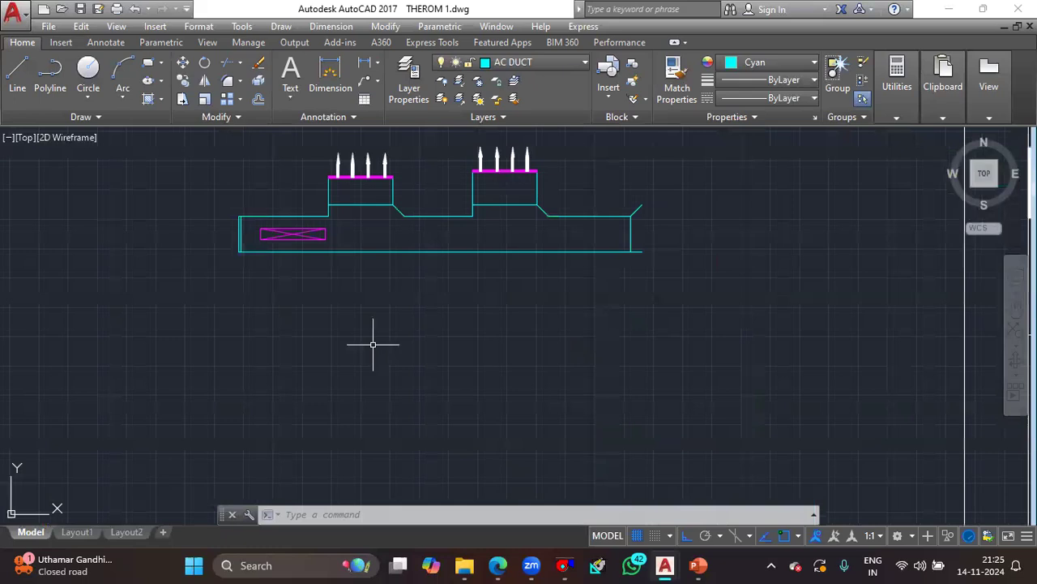
{"action": "type", "text": "rec"}
{"action": "key", "text": "Return"}
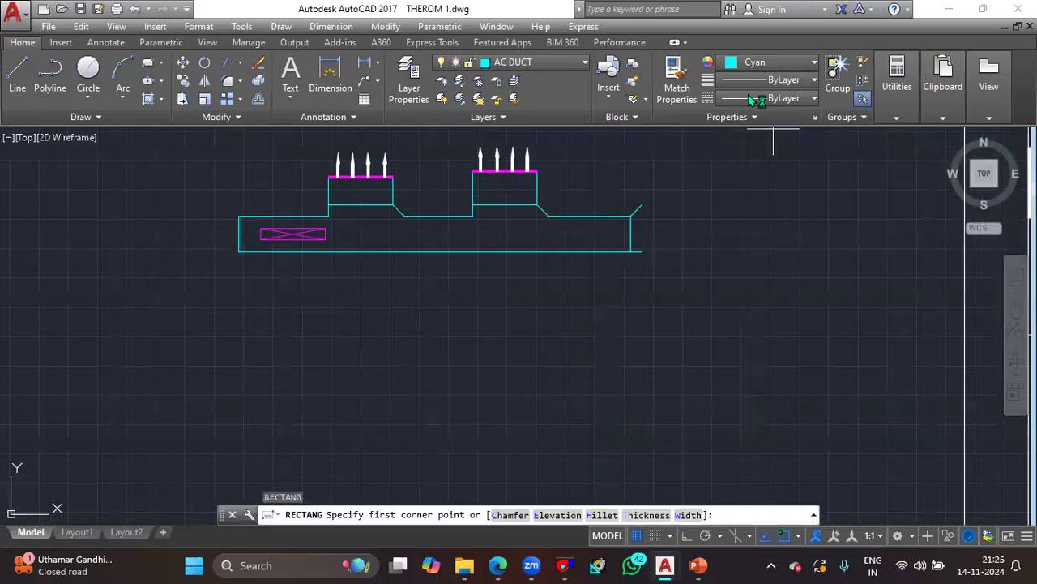
{"action": "left_click", "coordinate": [766, 62]}
{"action": "left_click", "coordinate": [783, 216]}
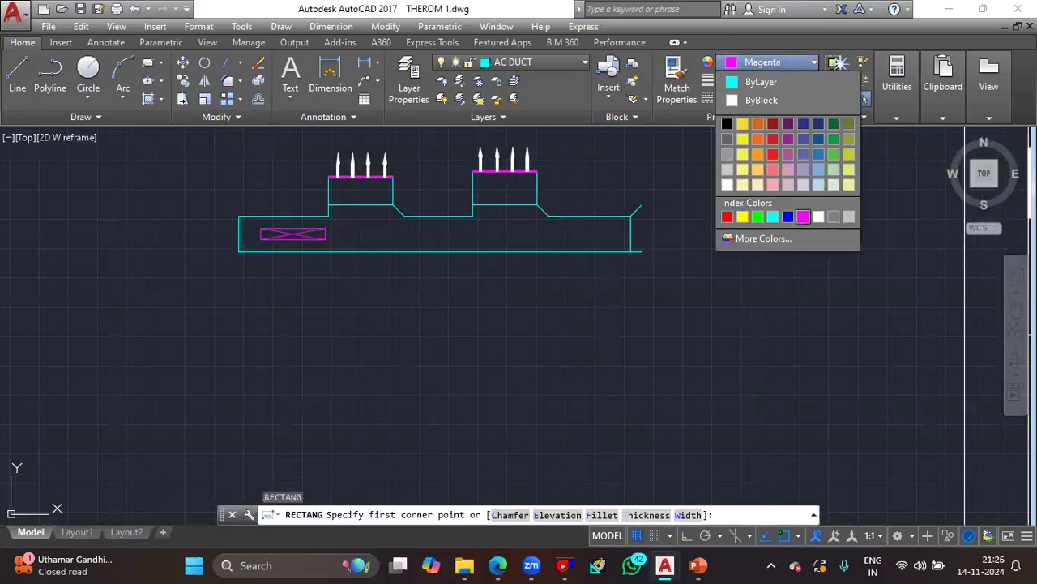
{"action": "left_click", "coordinate": [451, 292]}
{"action": "left_click", "coordinate": [476, 463]}
{"action": "scroll", "coordinate": [475, 388], "scroll_direction": "up", "scroll_amount": 4}
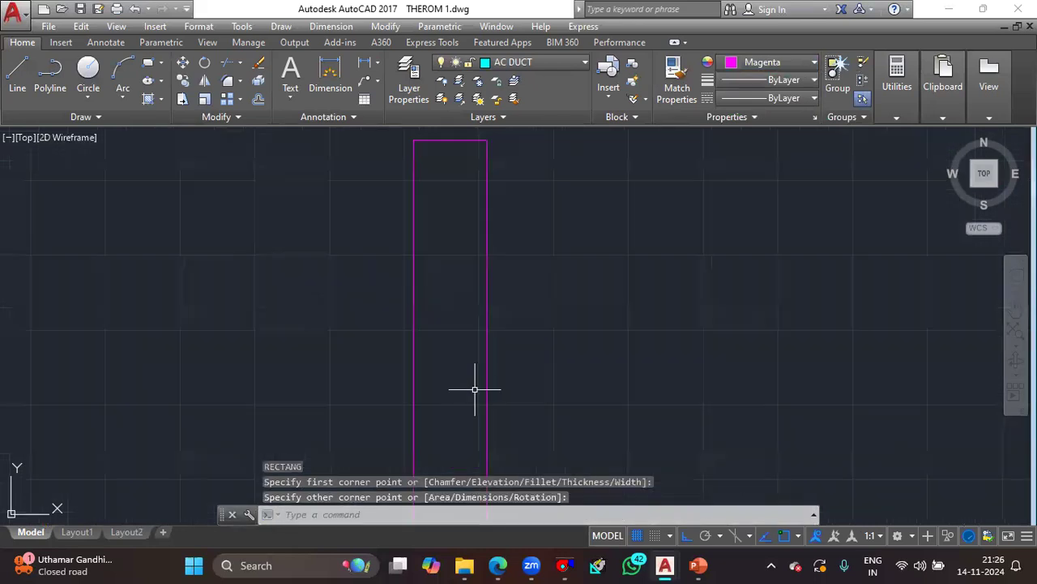
{"action": "left_click", "coordinate": [410, 351]}
{"action": "left_click", "coordinate": [414, 349]}
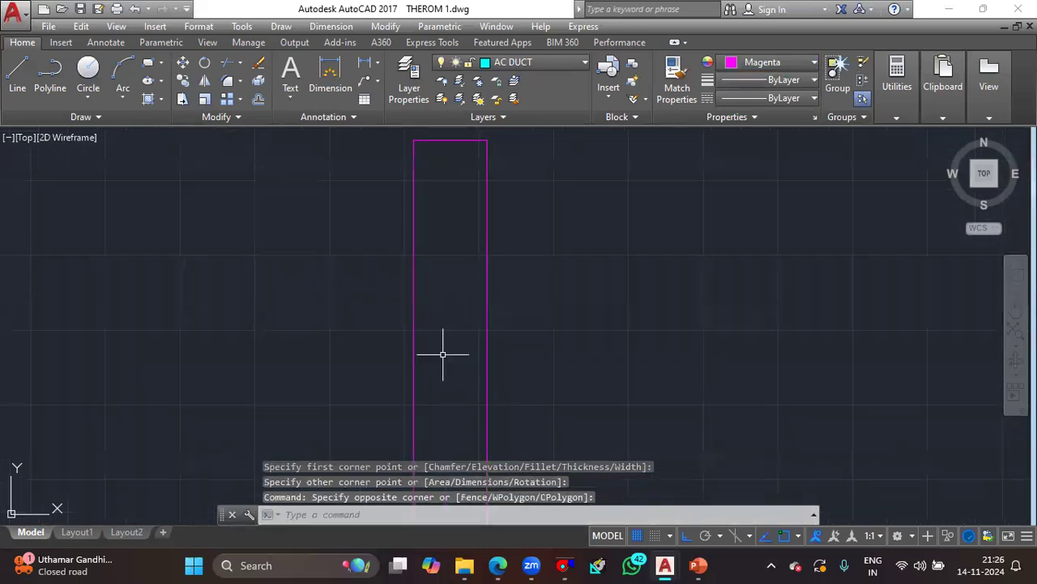
{"action": "left_click", "coordinate": [426, 341]}
{"action": "left_click", "coordinate": [372, 337]}
{"action": "type", "text": "o"}
{"action": "key", "text": "Return"}
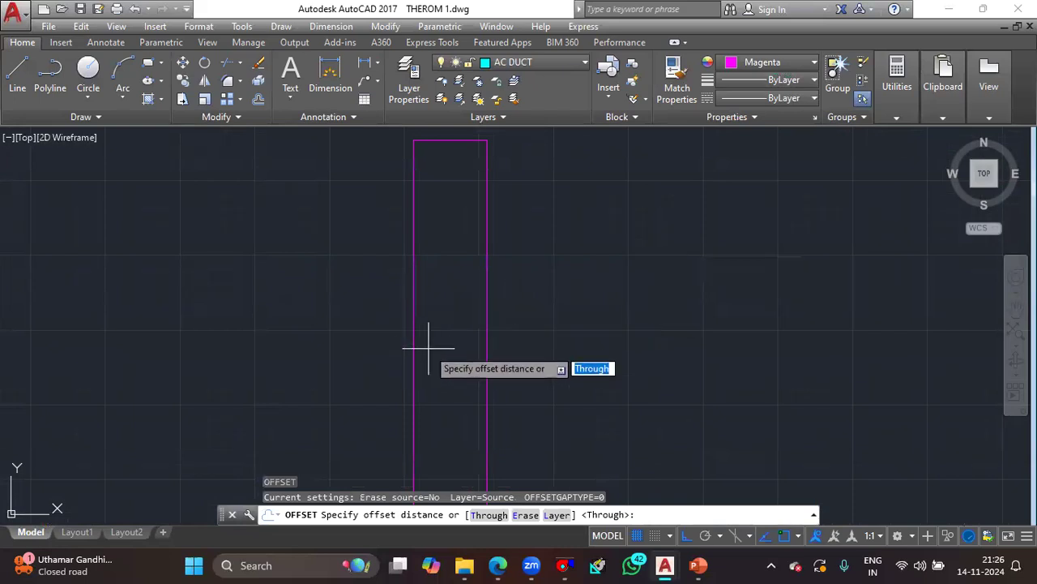
{"action": "type", "text": "2"}
{"action": "key", "text": "Return"}
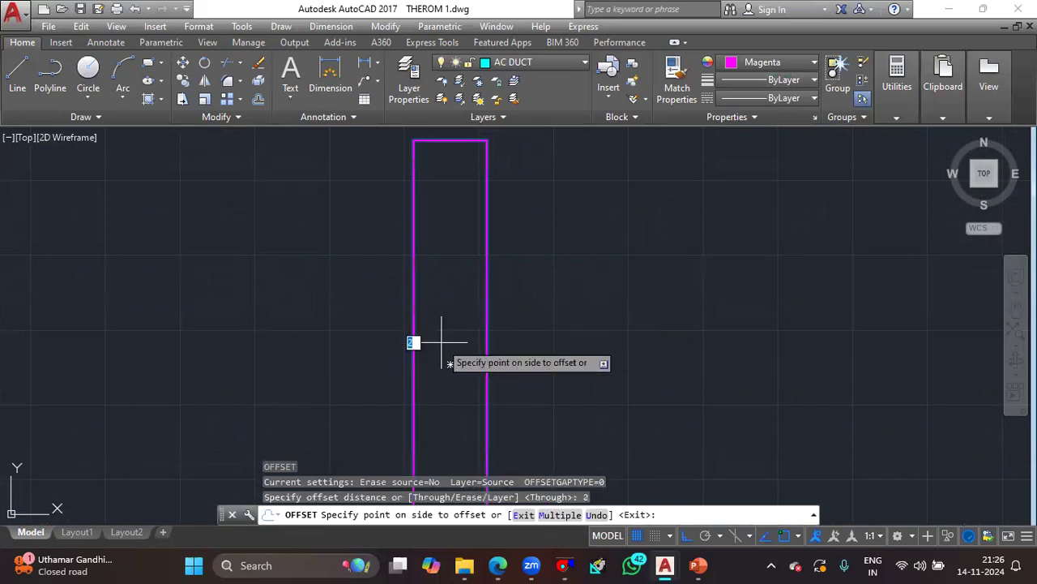
{"action": "scroll", "coordinate": [442, 342], "scroll_direction": "up", "scroll_amount": 8}
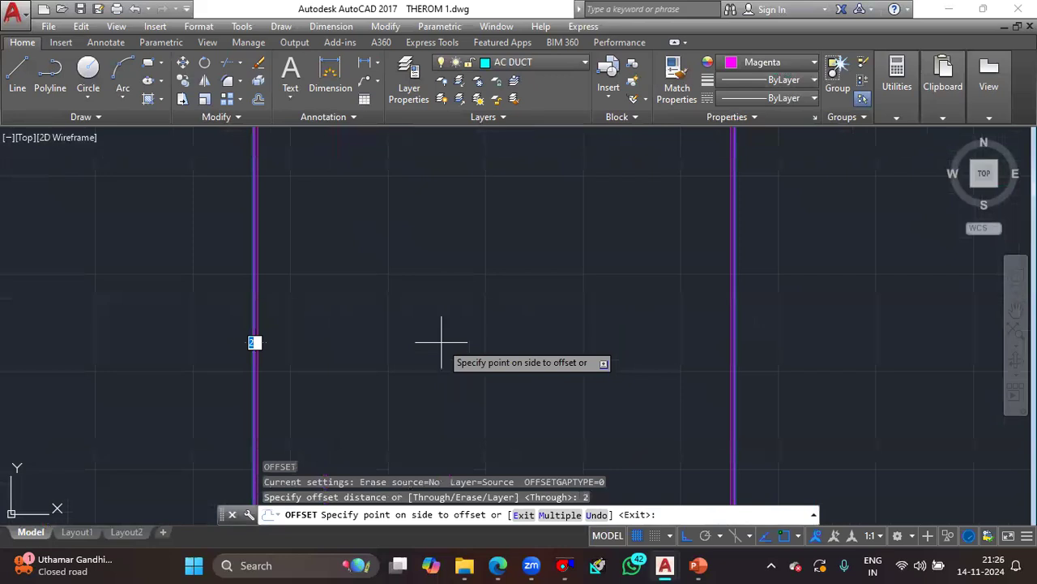
{"action": "key", "text": "Escape"}
{"action": "left_click", "coordinate": [372, 320]}
{"action": "left_click", "coordinate": [180, 324]}
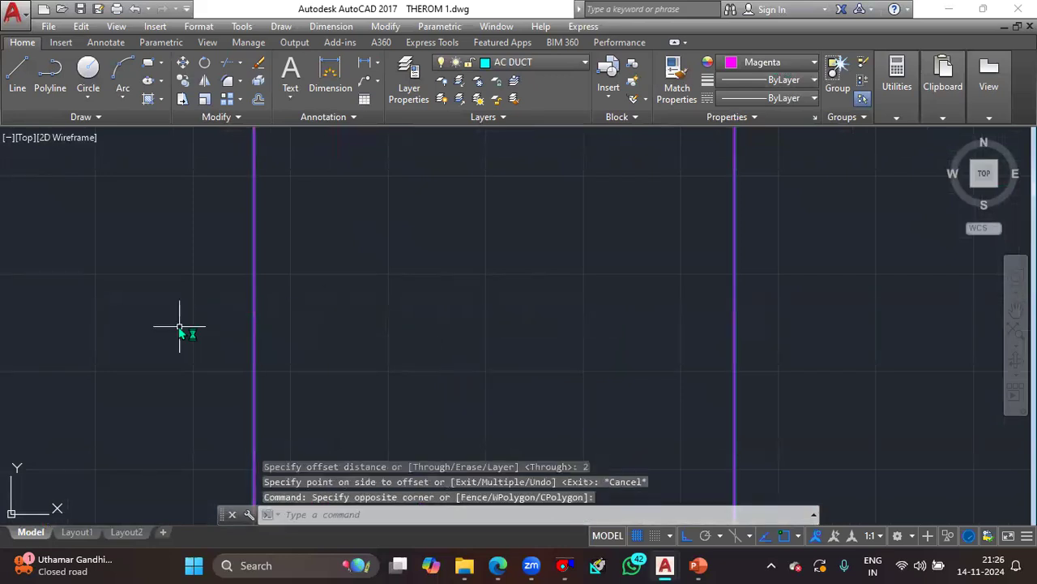
{"action": "key", "text": "Return"}
{"action": "type", "text": "5"}
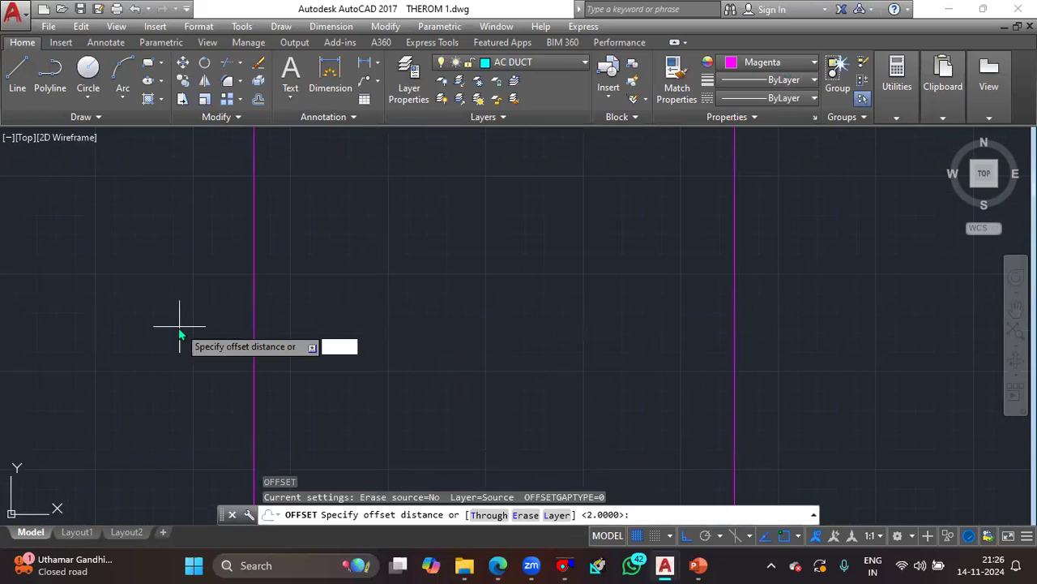
{"action": "key", "text": "Return"}
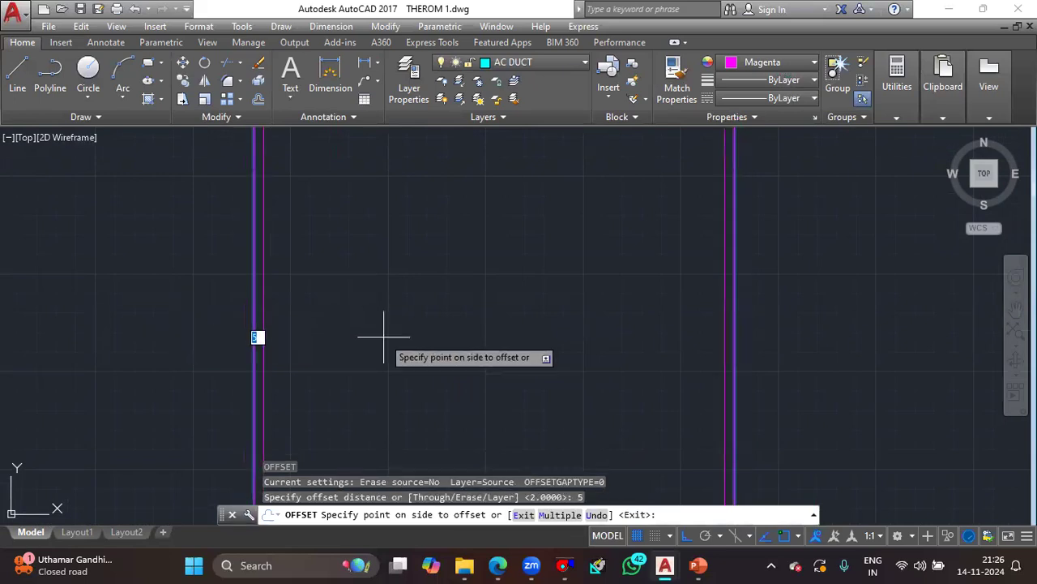
{"action": "key", "text": "Escape"}
- Offset the magenta rectangle inward by 10 to give the grille frame a double border
{"action": "left_click", "coordinate": [158, 342]}
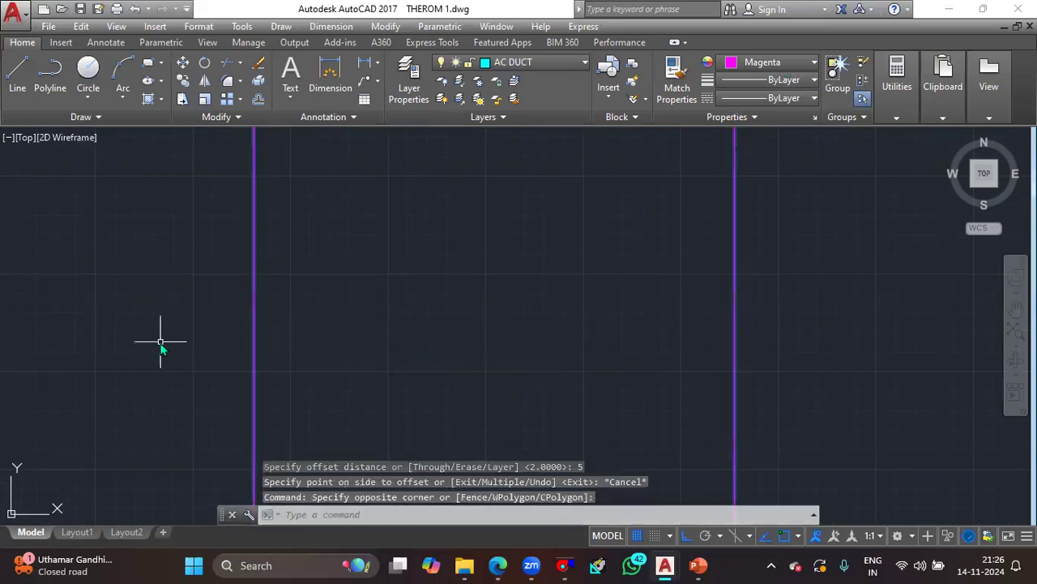
{"action": "type", "text": "o"}
{"action": "key", "text": "Return"}
{"action": "type", "text": "10"}
{"action": "key", "text": "Return"}
{"action": "left_click", "coordinate": [410, 339]}
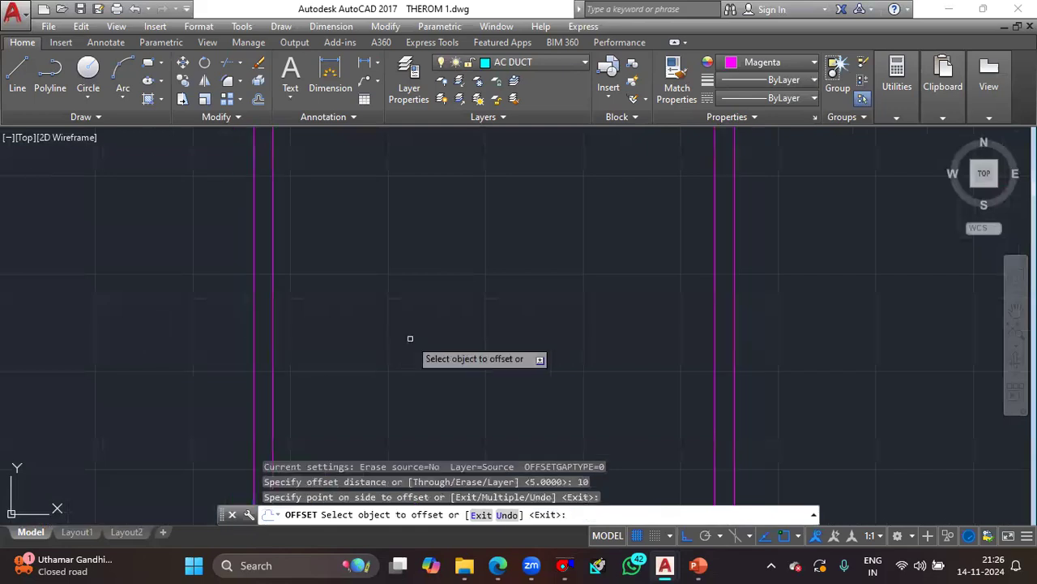
{"action": "scroll", "coordinate": [410, 339], "scroll_direction": "down", "scroll_amount": 8}
{"action": "scroll", "coordinate": [428, 278], "scroll_direction": "up", "scroll_amount": 6}
{"action": "scroll", "coordinate": [430, 260], "scroll_direction": "down", "scroll_amount": 4}
{"action": "type", "text": "l"}
{"action": "key", "text": "Return"}
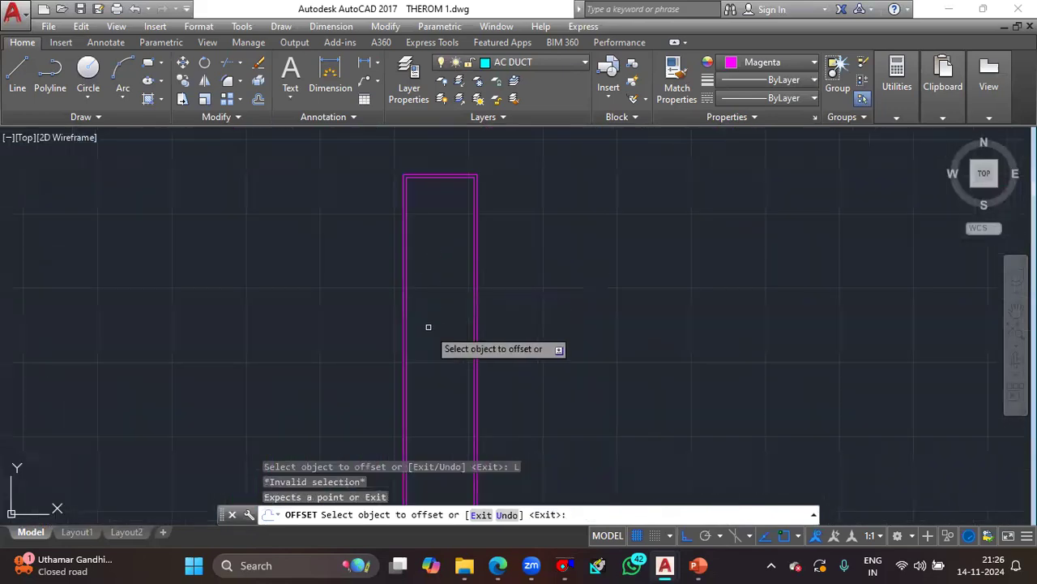
{"action": "key", "text": "Escape"}
{"action": "type", "text": "l"}
{"action": "key", "text": "Return"}
{"action": "middle_click_drag", "start_coordinate": [433, 336], "coordinate": [458, 161]}
{"action": "left_click", "coordinate": [441, 440]}
{"action": "scroll", "coordinate": [452, 231], "scroll_direction": "up", "scroll_amount": 2}
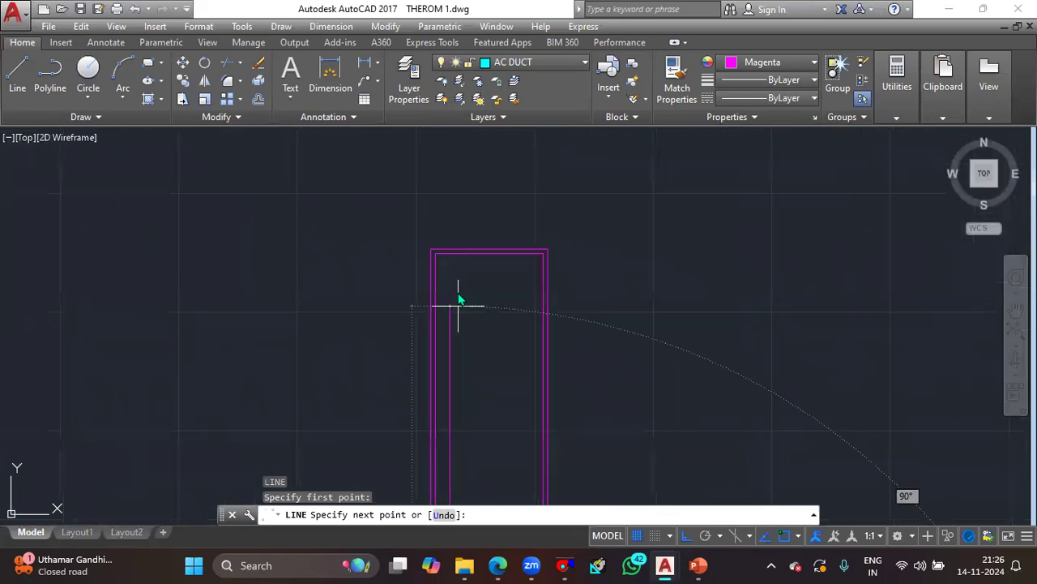
{"action": "key", "text": "Escape"}
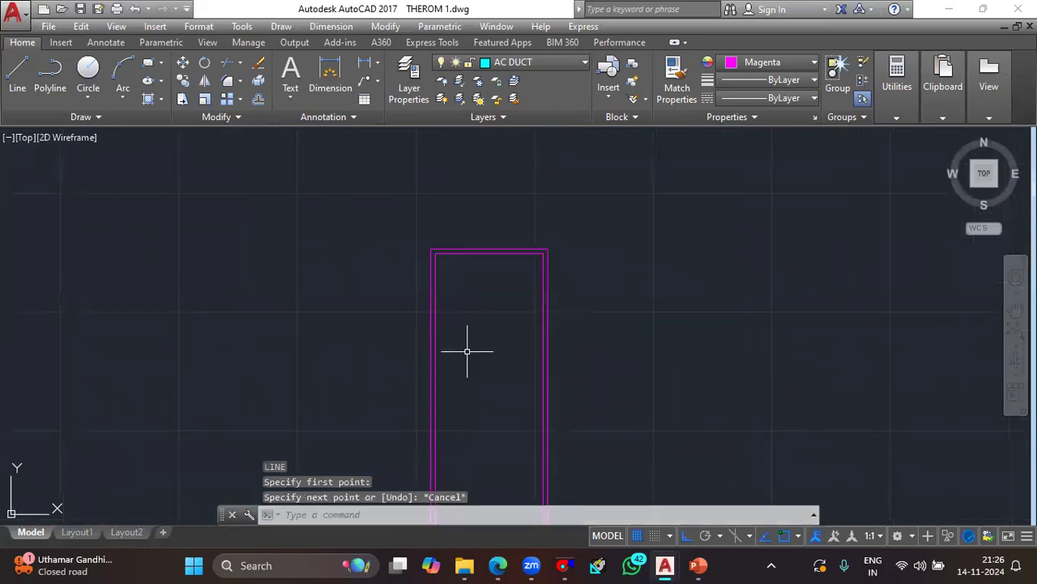
{"action": "key", "text": "Escape"}
{"action": "left_click", "coordinate": [690, 357]}
{"action": "middle_click_drag", "start_coordinate": [645, 391], "coordinate": [632, 298]}
{"action": "key", "text": "Escape"}
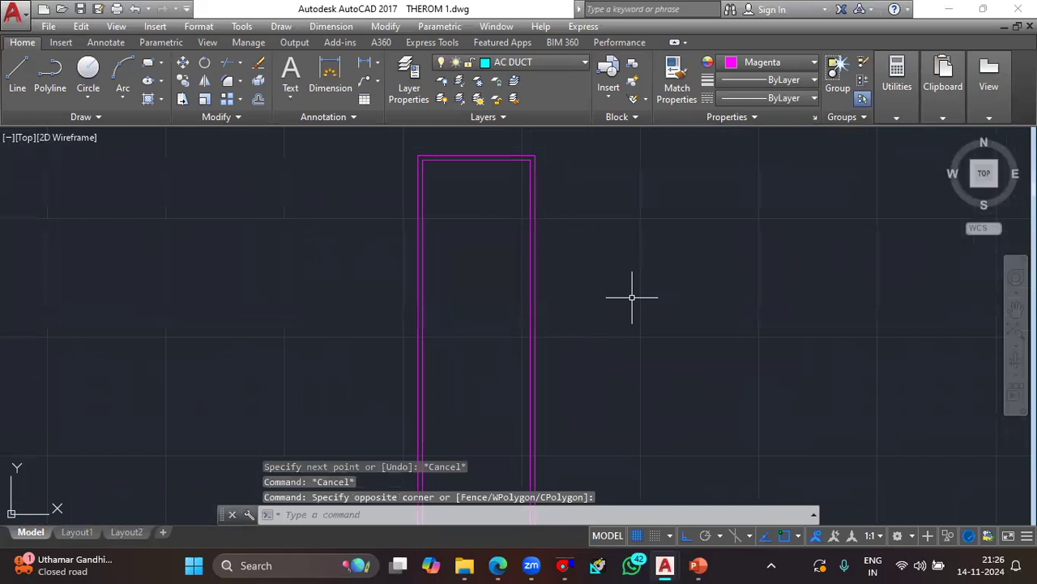
- Draw a vertical line near the inner rectangle's left side, running from its bottom edge to its top edge
{"action": "type", "text": "l"}
{"action": "key", "text": "Return"}
{"action": "scroll", "coordinate": [513, 403], "scroll_direction": "down", "scroll_amount": 4}
{"action": "middle_click_drag", "start_coordinate": [513, 403], "coordinate": [513, 266]}
{"action": "scroll", "coordinate": [487, 428], "scroll_direction": "up", "scroll_amount": 4}
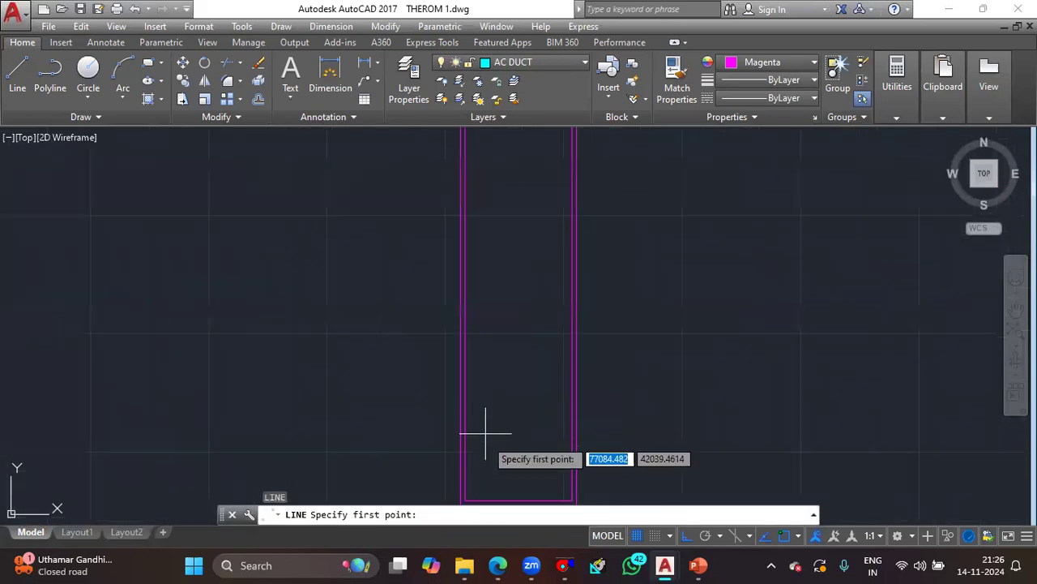
{"action": "left_click", "coordinate": [475, 492]}
{"action": "scroll", "coordinate": [474, 426], "scroll_direction": "up", "scroll_amount": 3}
{"action": "middle_click_drag", "start_coordinate": [475, 426], "coordinate": [507, 454]}
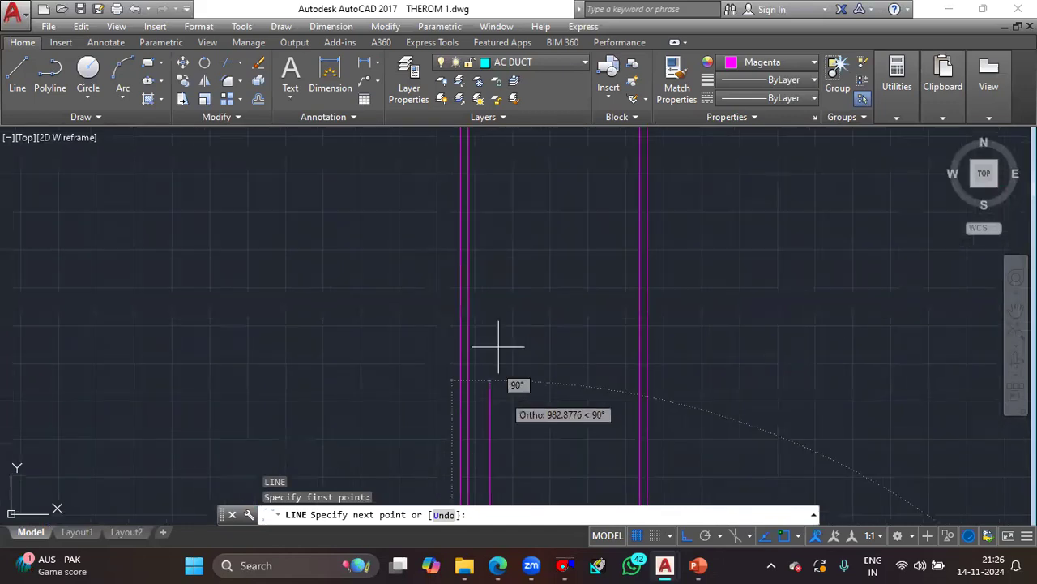
{"action": "scroll", "coordinate": [492, 260], "scroll_direction": "down", "scroll_amount": 4}
{"action": "left_click", "coordinate": [489, 174]}
{"action": "key", "text": "Escape"}
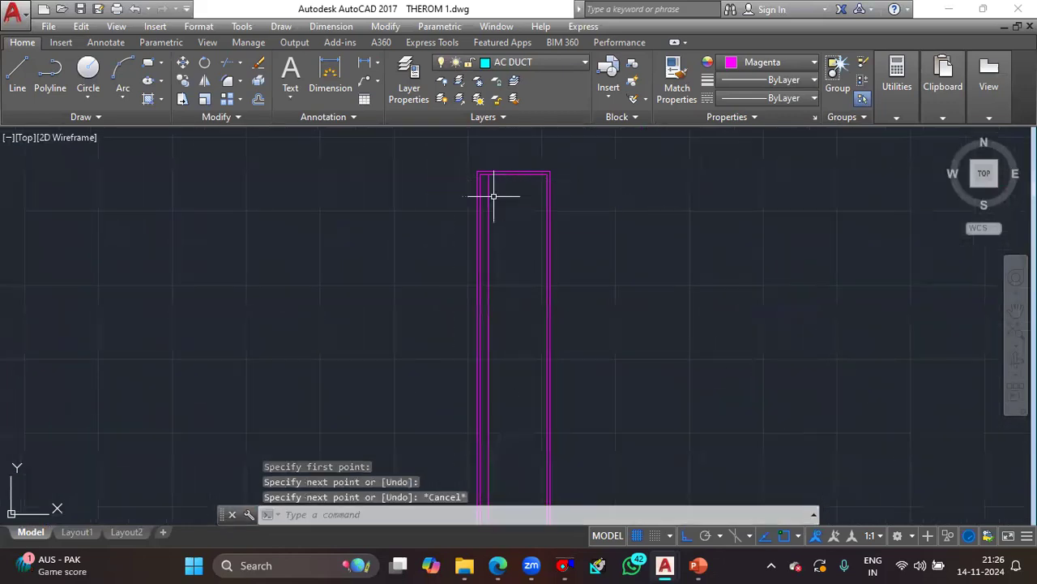
- Offset the vertical line by 10 to the right to form a double-line grille blade
{"action": "left_click", "coordinate": [488, 196]}
{"action": "type", "text": "o"}
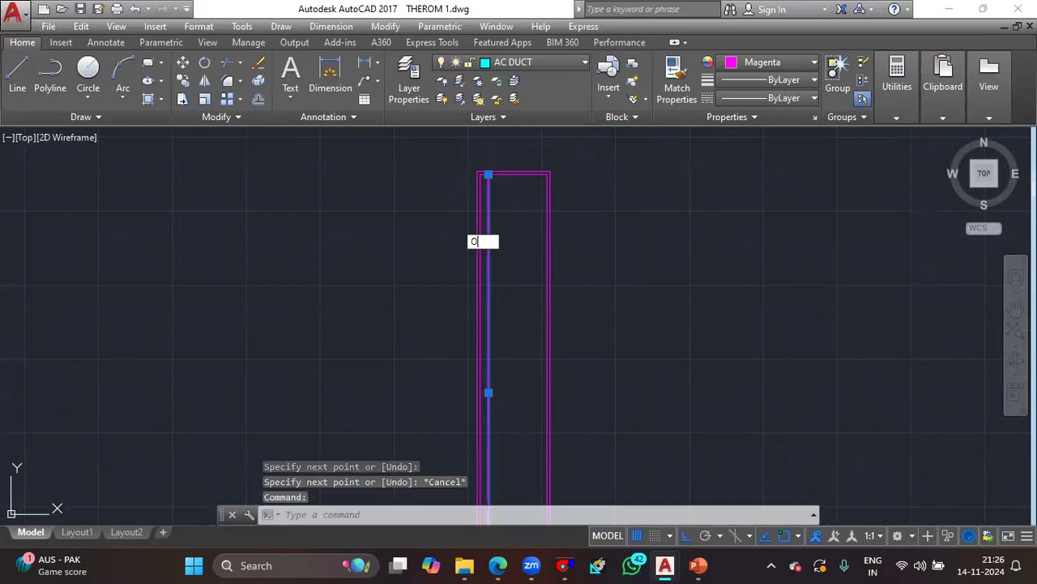
{"action": "key", "text": "Return"}
{"action": "type", "text": "10"}
{"action": "key", "text": "Return"}
{"action": "left_click", "coordinate": [507, 222]}
{"action": "scroll", "coordinate": [496, 206], "scroll_direction": "up", "scroll_amount": 4}
{"action": "key", "text": "Escape"}
- Copy the pair of vertical blade lines repeatedly to the right along the inner rectangle's top edge, filling the grille frame
{"action": "left_click", "coordinate": [506, 212]}
{"action": "left_click", "coordinate": [465, 217]}
{"action": "type", "text": "co"}
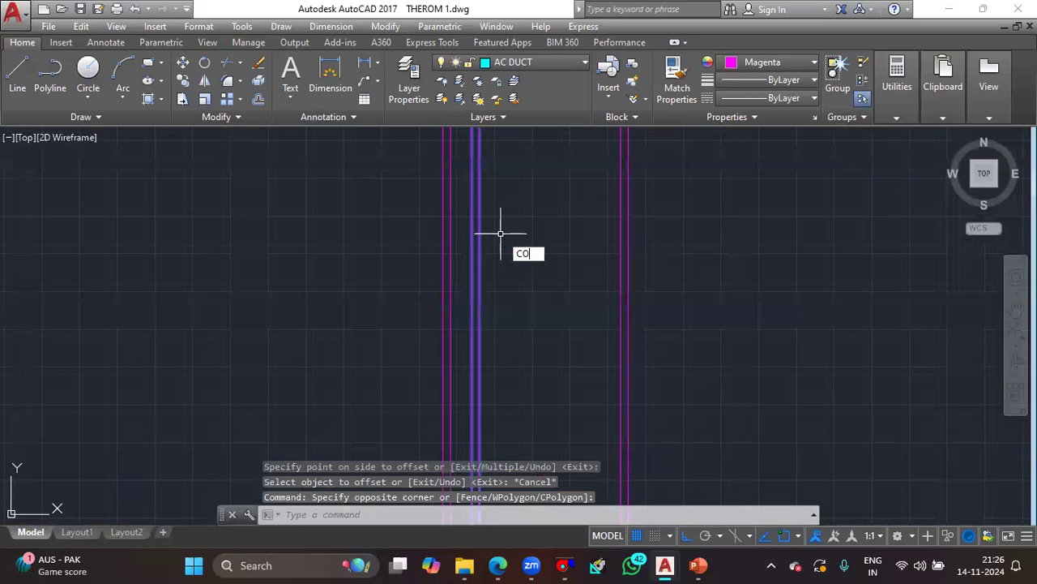
{"action": "key", "text": "Return"}
{"action": "scroll", "coordinate": [505, 243], "scroll_direction": "down", "scroll_amount": 3}
{"action": "scroll", "coordinate": [513, 301], "scroll_direction": "up", "scroll_amount": 4}
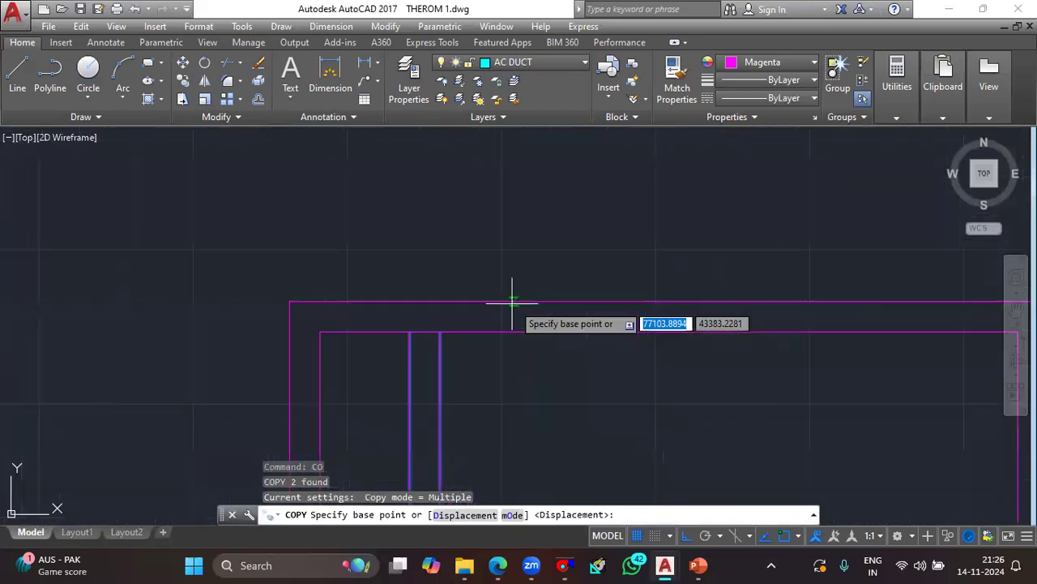
{"action": "left_click", "coordinate": [440, 331]}
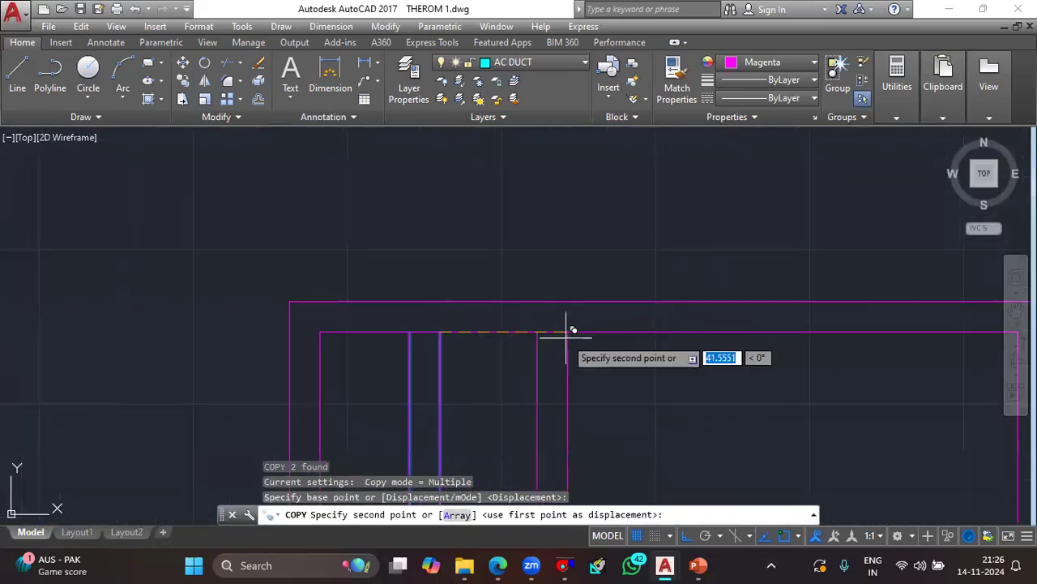
{"action": "left_click", "coordinate": [567, 331]}
{"action": "left_click", "coordinate": [677, 332]}
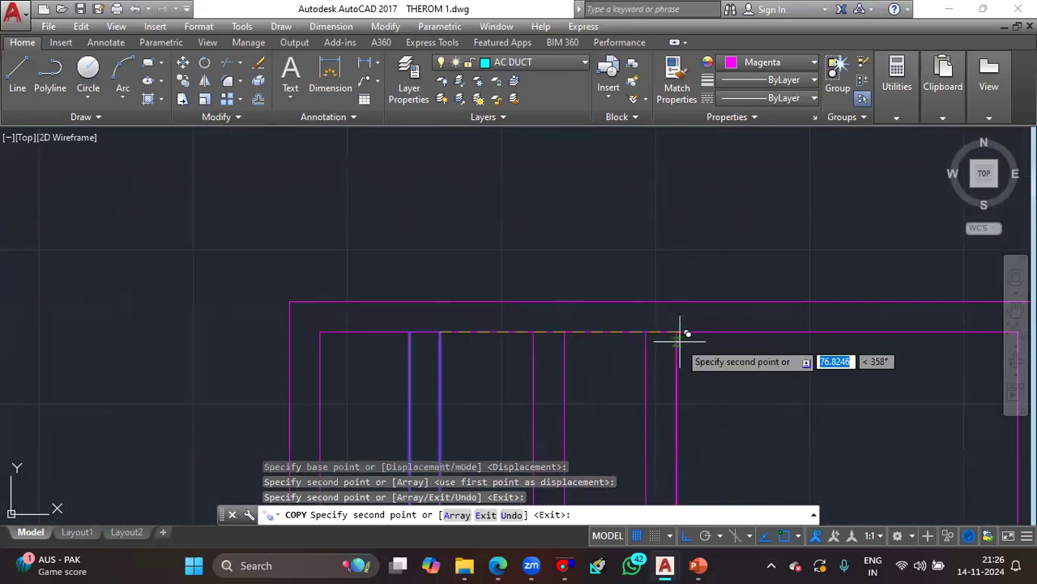
{"action": "left_click", "coordinate": [835, 332]}
{"action": "middle_click_drag", "start_coordinate": [837, 335], "coordinate": [683, 341]}
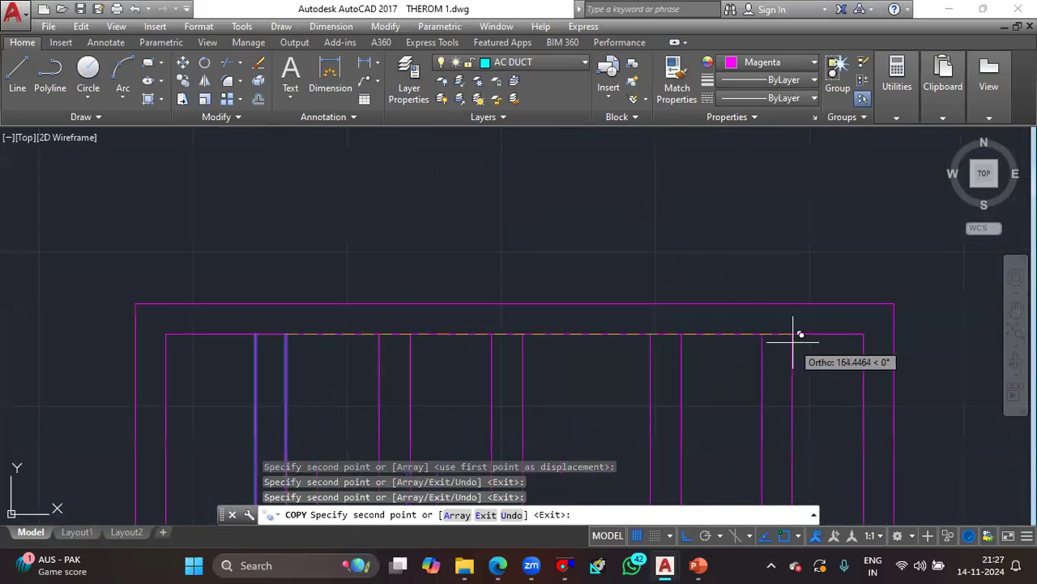
{"action": "key", "text": "Escape"}
- Examine the finished grille drawing and compare it with the collars and grille of the duct detail beside the plan
{"action": "scroll", "coordinate": [793, 341], "scroll_direction": "down", "scroll_amount": 6}
{"action": "middle_click_drag", "start_coordinate": [792, 341], "coordinate": [770, 41]}
{"action": "scroll", "coordinate": [741, 273], "scroll_direction": "down", "scroll_amount": 5}
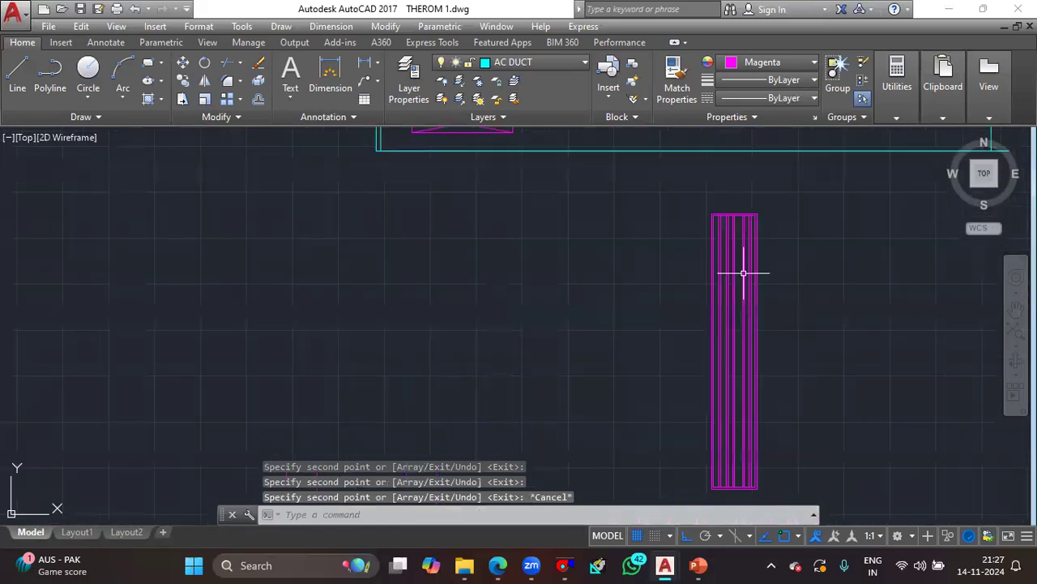
{"action": "scroll", "coordinate": [732, 319], "scroll_direction": "up", "scroll_amount": 4}
{"action": "scroll", "coordinate": [740, 351], "scroll_direction": "down", "scroll_amount": 4}
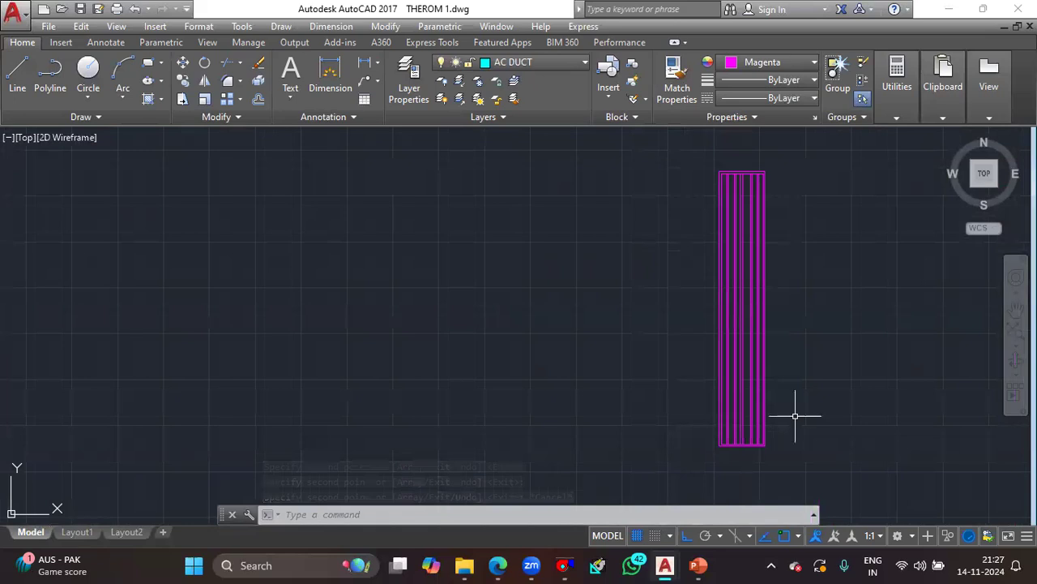
{"action": "left_click", "coordinate": [838, 448]}
{"action": "left_click", "coordinate": [652, 160]}
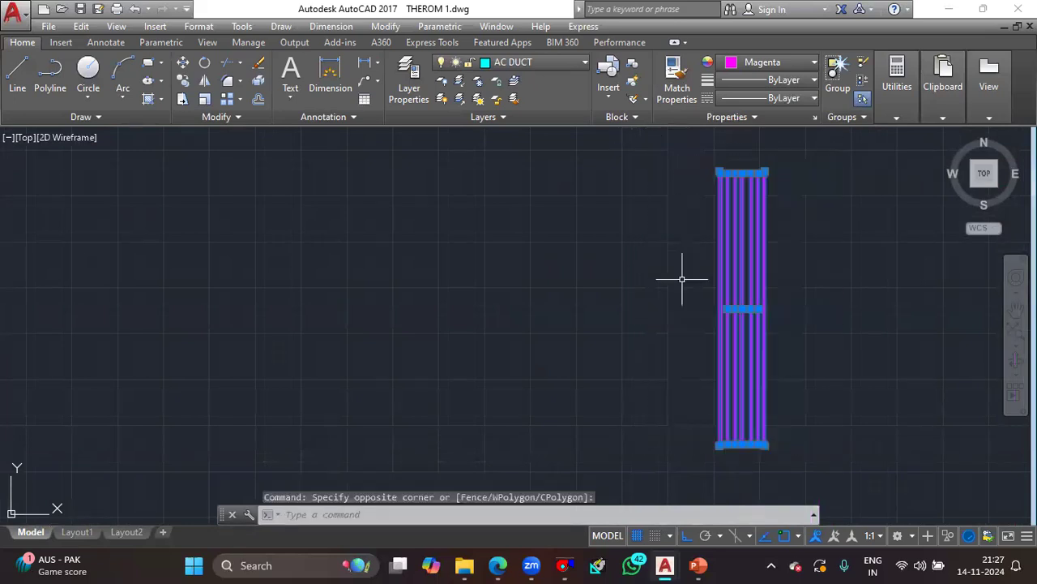
{"action": "key", "text": "Escape"}
{"action": "scroll", "coordinate": [665, 276], "scroll_direction": "down", "scroll_amount": 3}
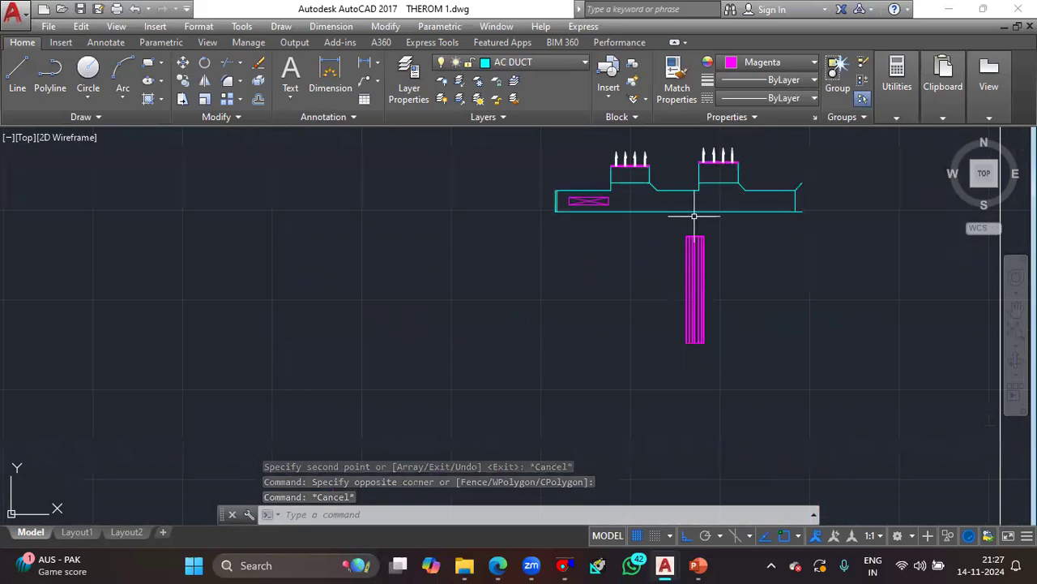
{"action": "scroll", "coordinate": [653, 121], "scroll_direction": "up", "scroll_amount": 4}
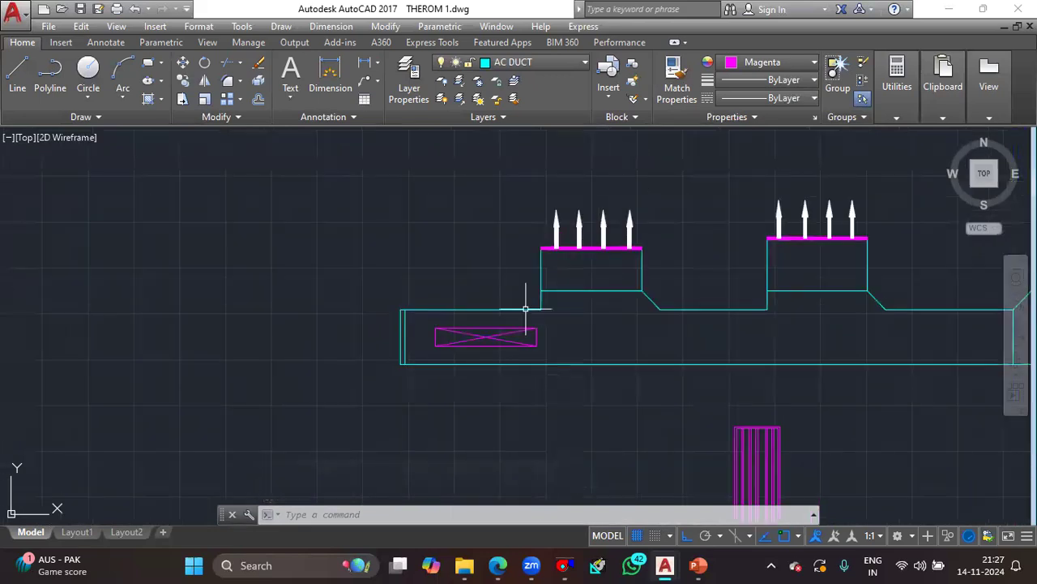
{"action": "scroll", "coordinate": [474, 336], "scroll_direction": "down", "scroll_amount": 4}
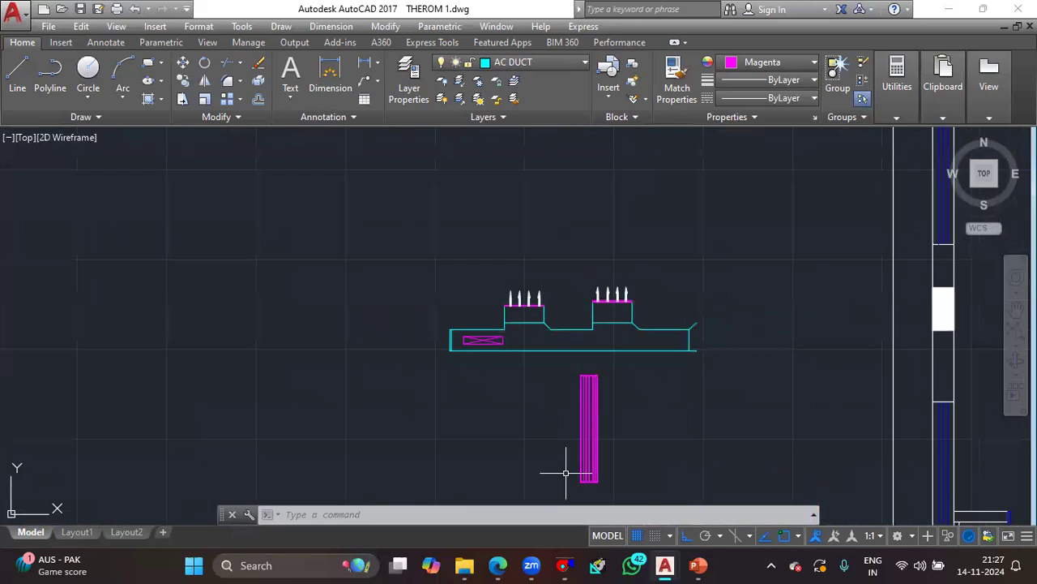
{"action": "scroll", "coordinate": [616, 419], "scroll_direction": "down", "scroll_amount": 4}
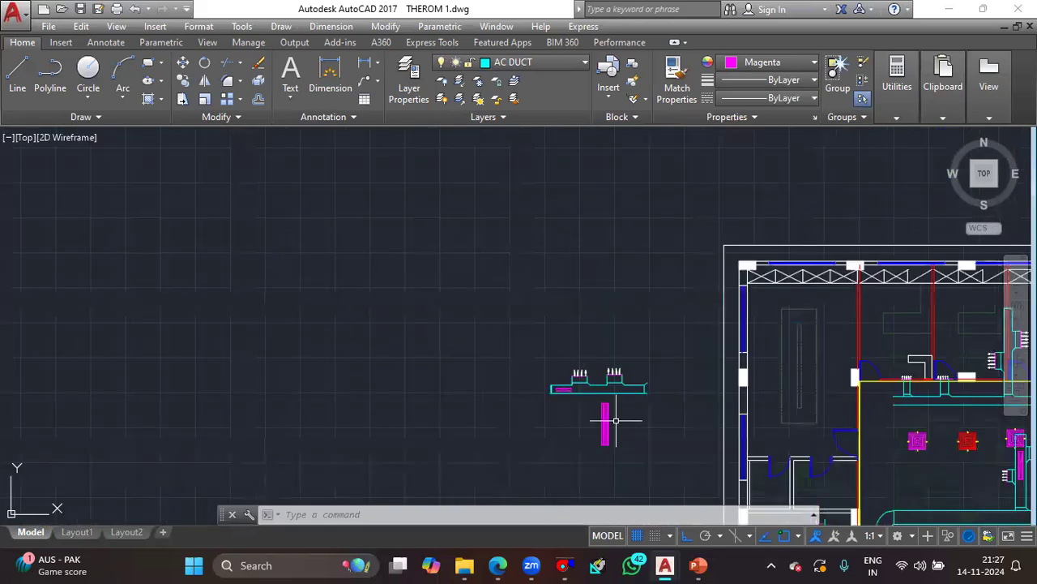
- Examine the central office's vertical branch duct, its side collars and grille, and the ceiling diffusers around it
{"action": "middle_click_drag", "start_coordinate": [616, 420], "coordinate": [370, 398]}
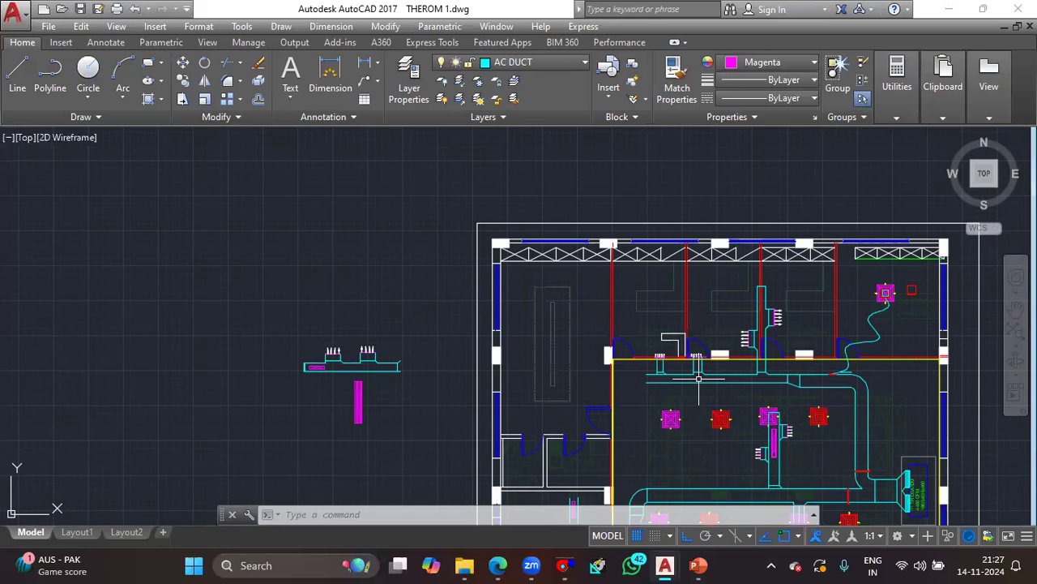
{"action": "middle_click_drag", "start_coordinate": [785, 443], "coordinate": [696, 349]}
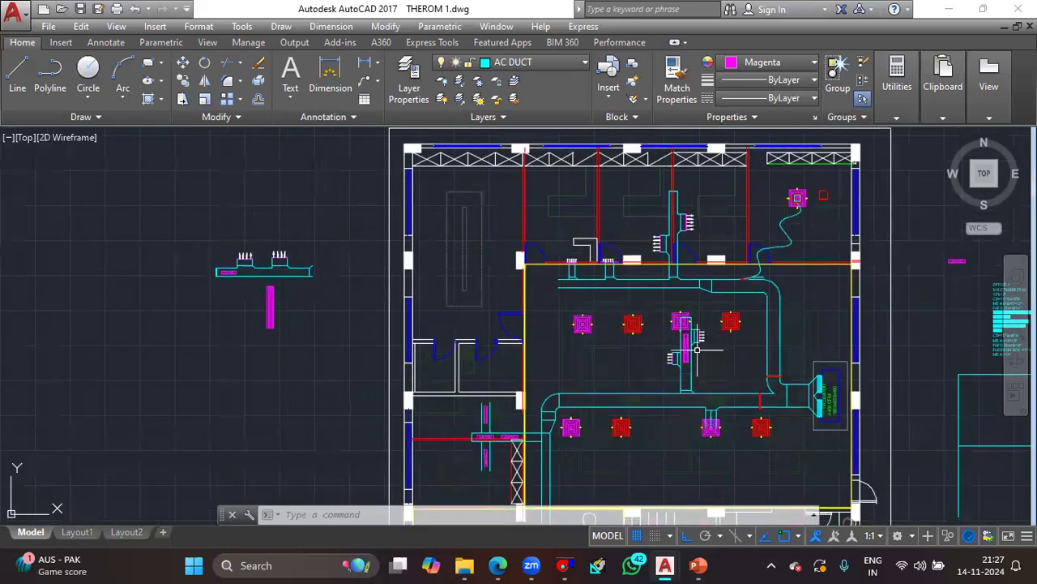
{"action": "scroll", "coordinate": [697, 349], "scroll_direction": "up", "scroll_amount": 3}
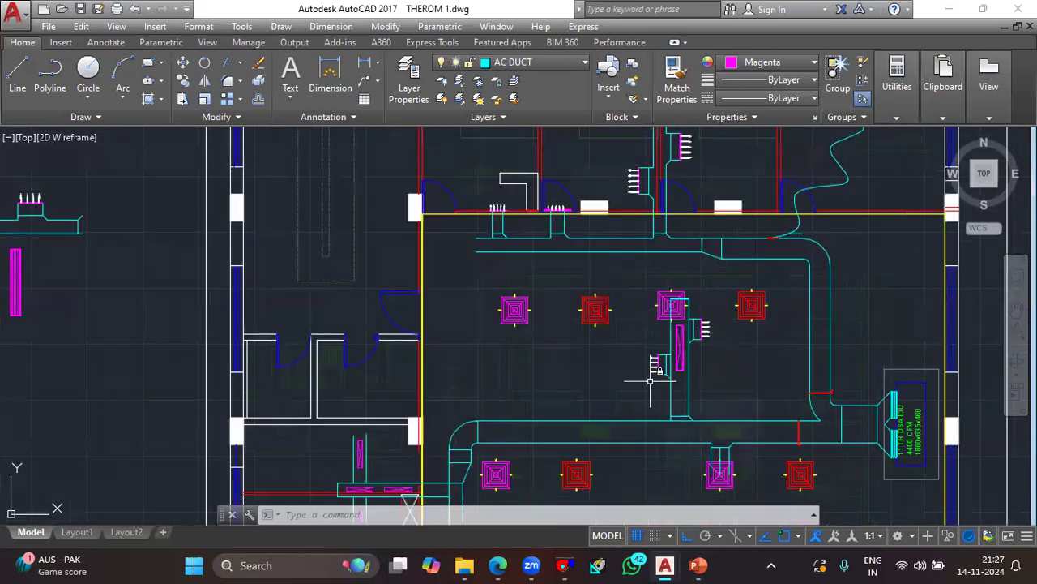
{"action": "mouse_move", "coordinate": [650, 381]}
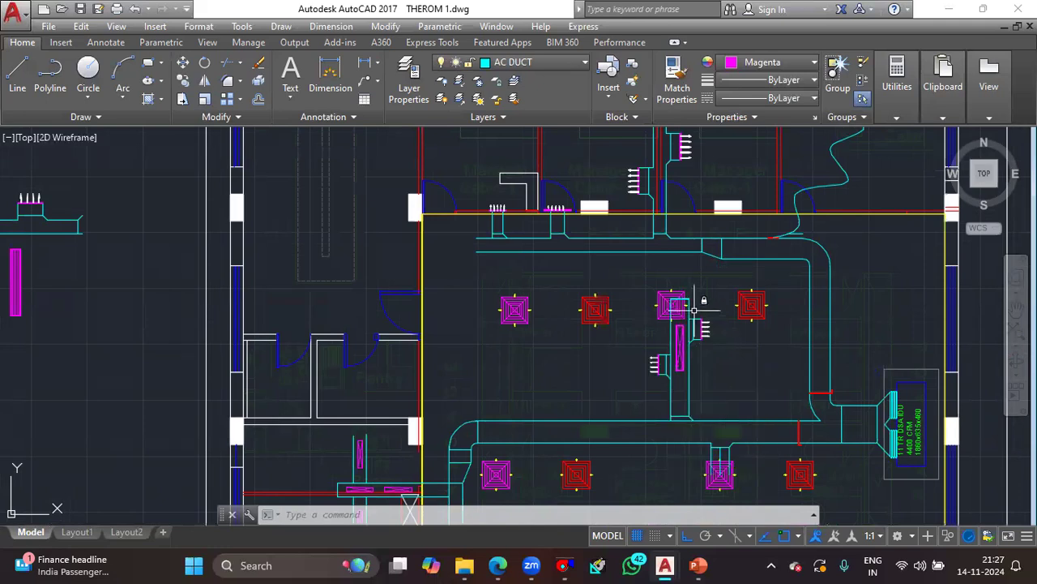
{"action": "scroll", "coordinate": [690, 315], "scroll_direction": "up", "scroll_amount": 2}
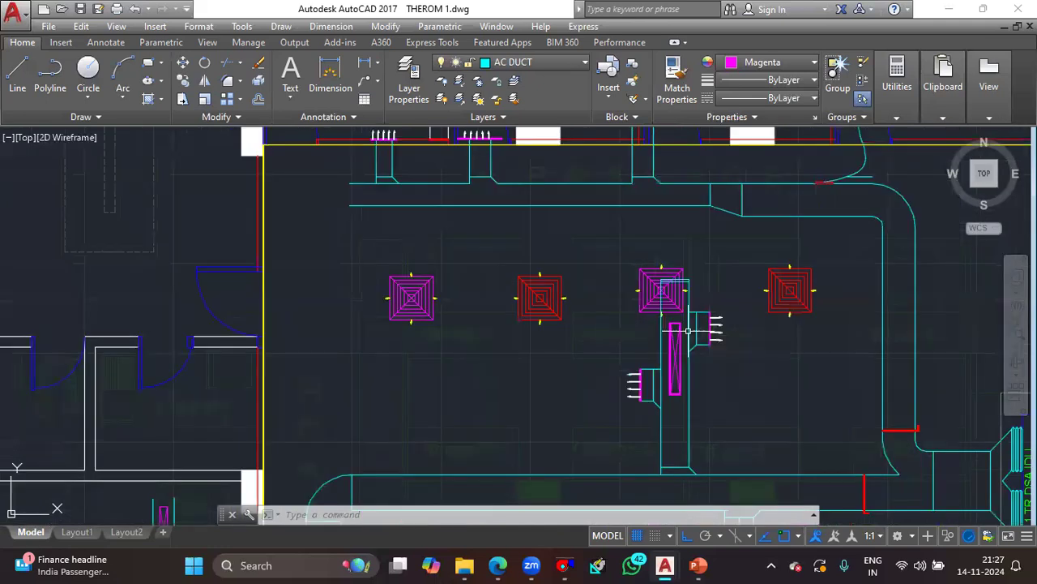
{"action": "scroll", "coordinate": [688, 331], "scroll_direction": "up", "scroll_amount": 2}
{"action": "scroll", "coordinate": [547, 284], "scroll_direction": "down", "scroll_amount": 2}
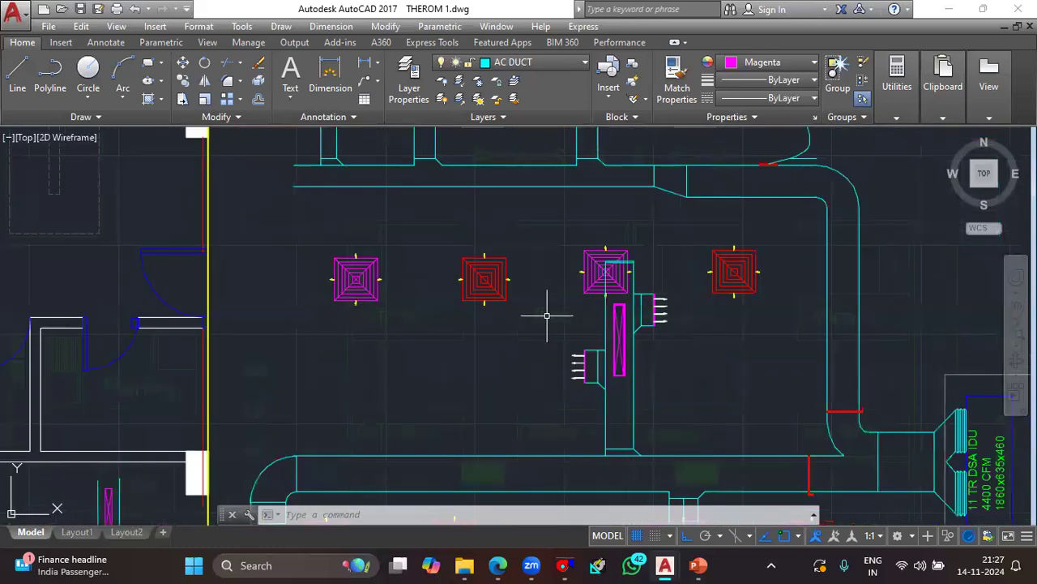
{"action": "scroll", "coordinate": [563, 320], "scroll_direction": "up", "scroll_amount": 2}
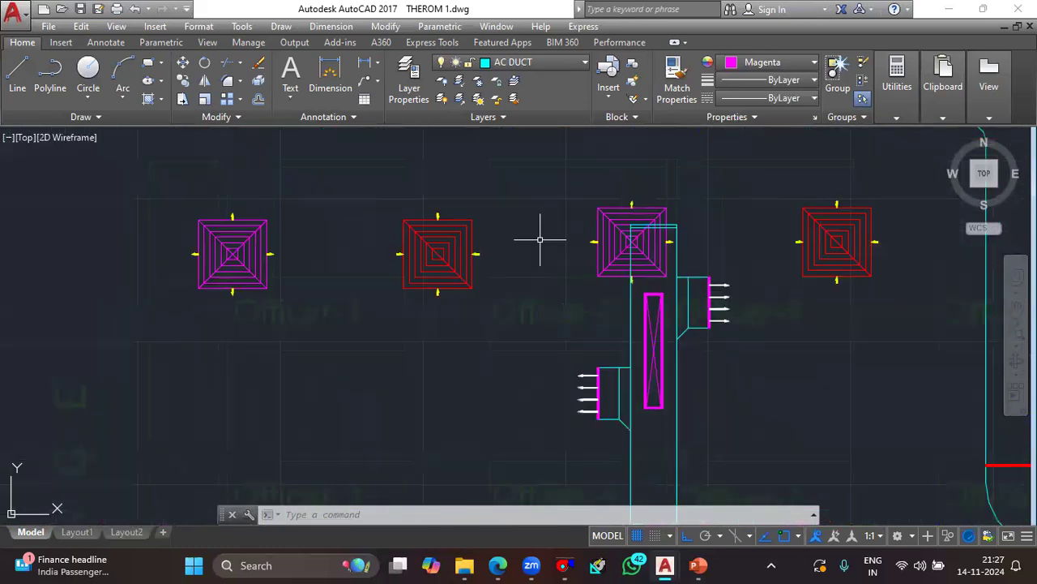
{"action": "scroll", "coordinate": [549, 263], "scroll_direction": "down", "scroll_amount": 4}
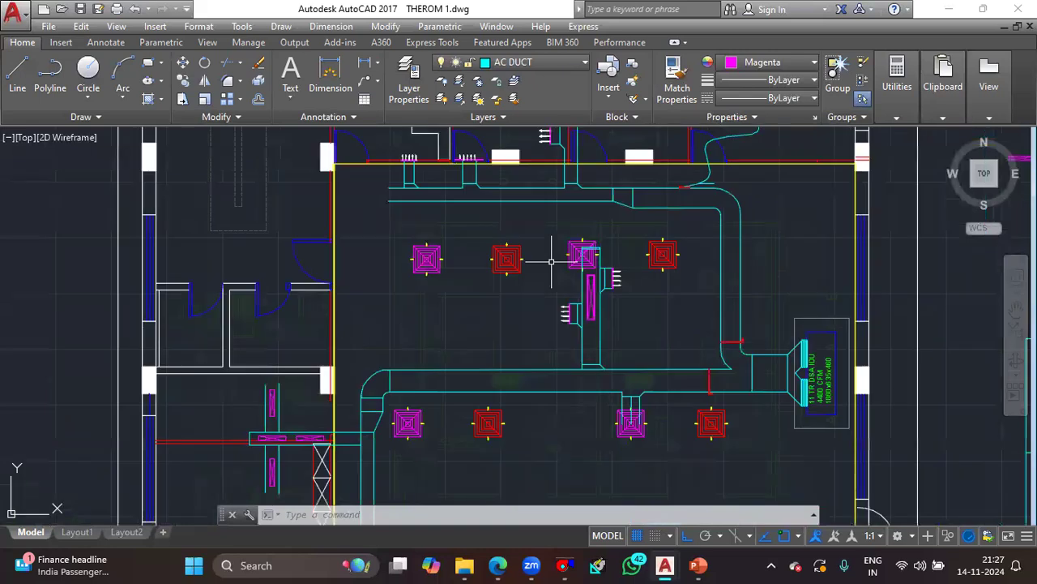